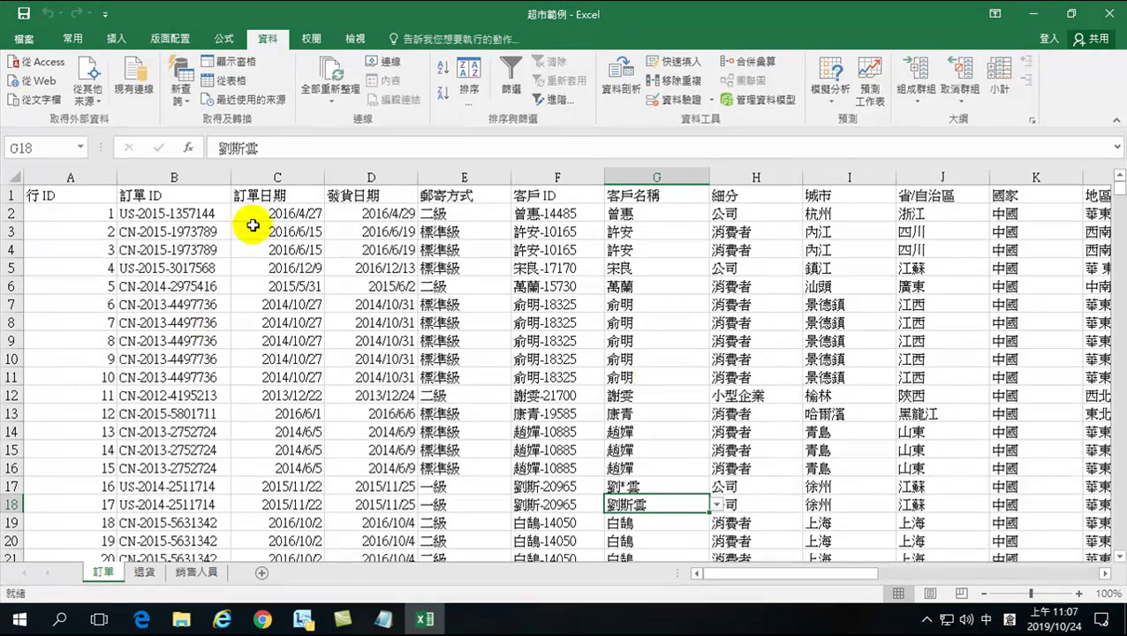
# Step: Look over the first dates in the 訂單日期 column and view the statistical chart types available for the 銷售額 column
pyautogui.moveTo(287, 214); pyautogui.dragTo(281, 380)
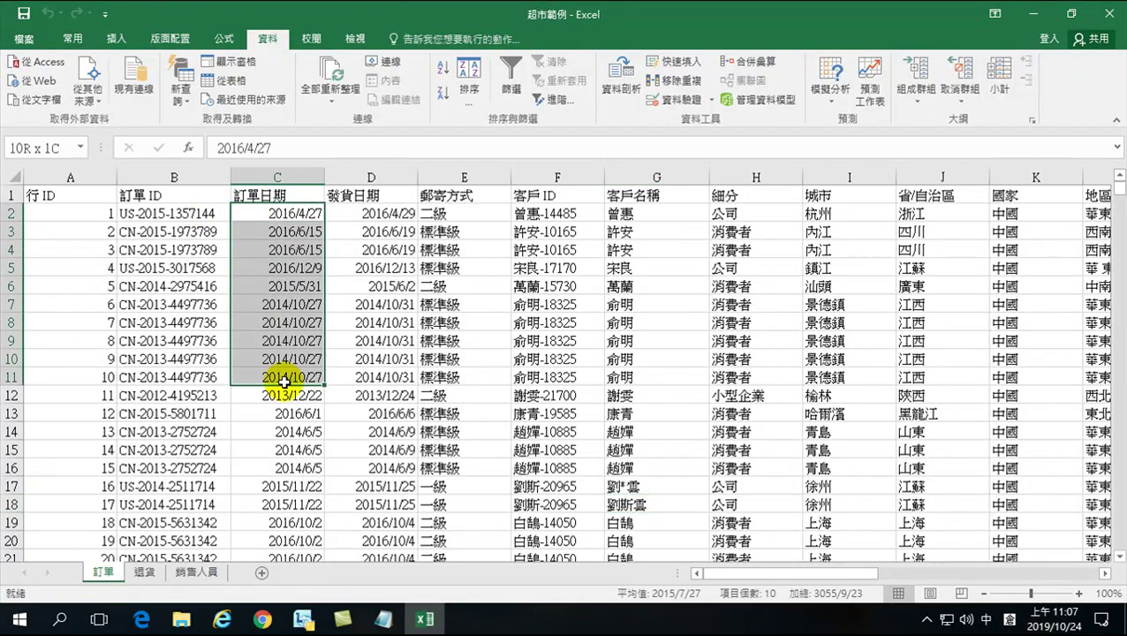
pyautogui.click(300, 219)
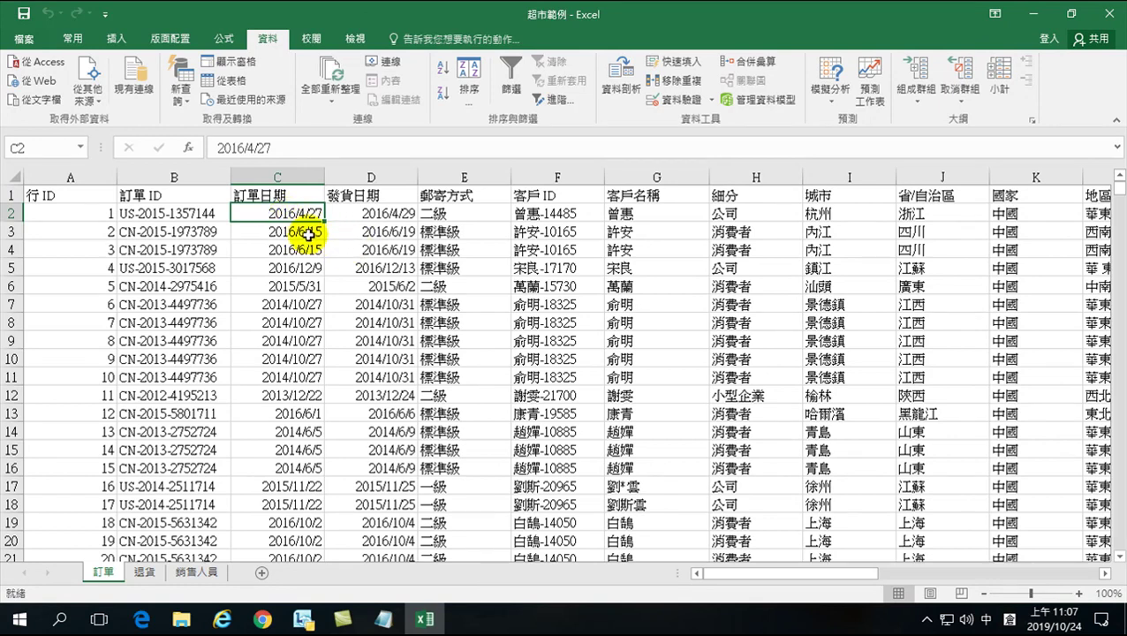
pyautogui.moveTo(806, 571); pyautogui.dragTo(992, 556)
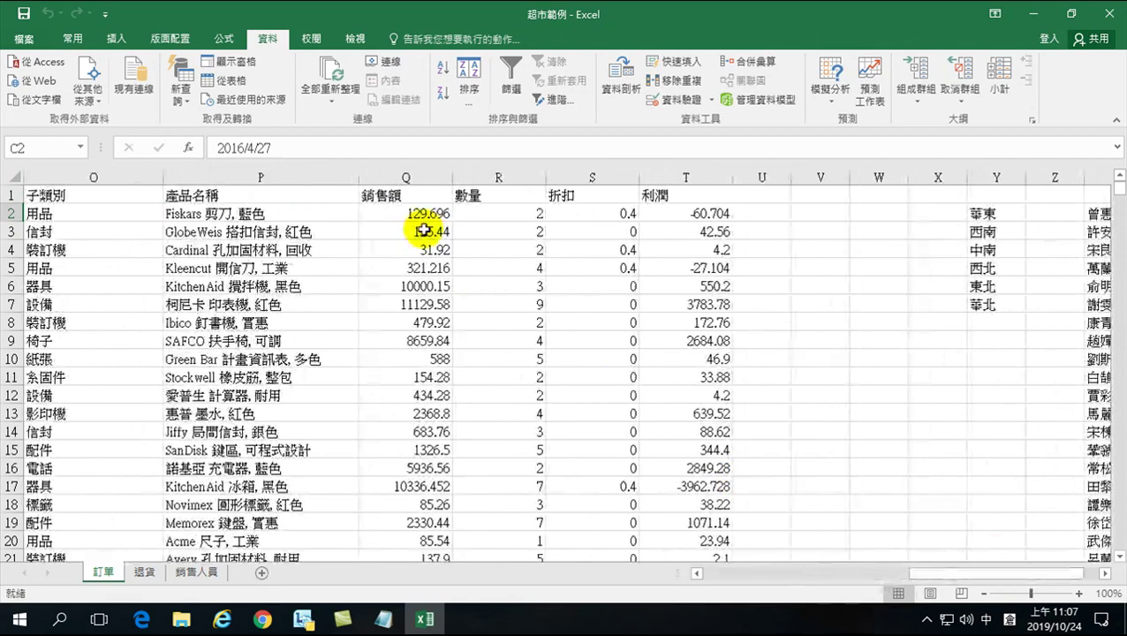
pyautogui.click(411, 175)
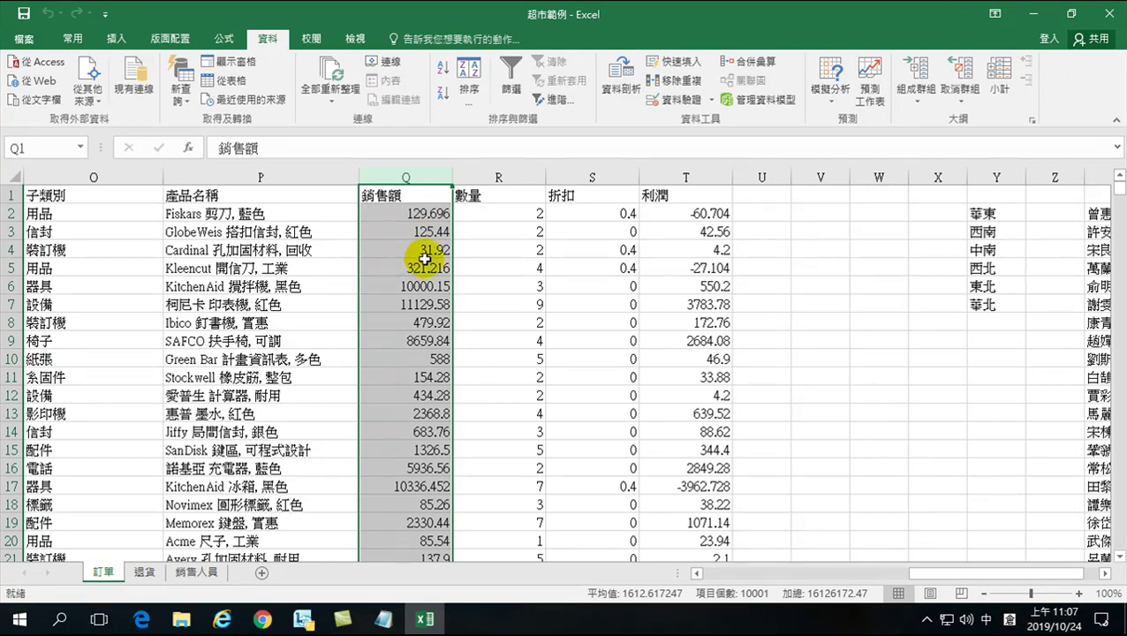
pyautogui.click(116, 38)
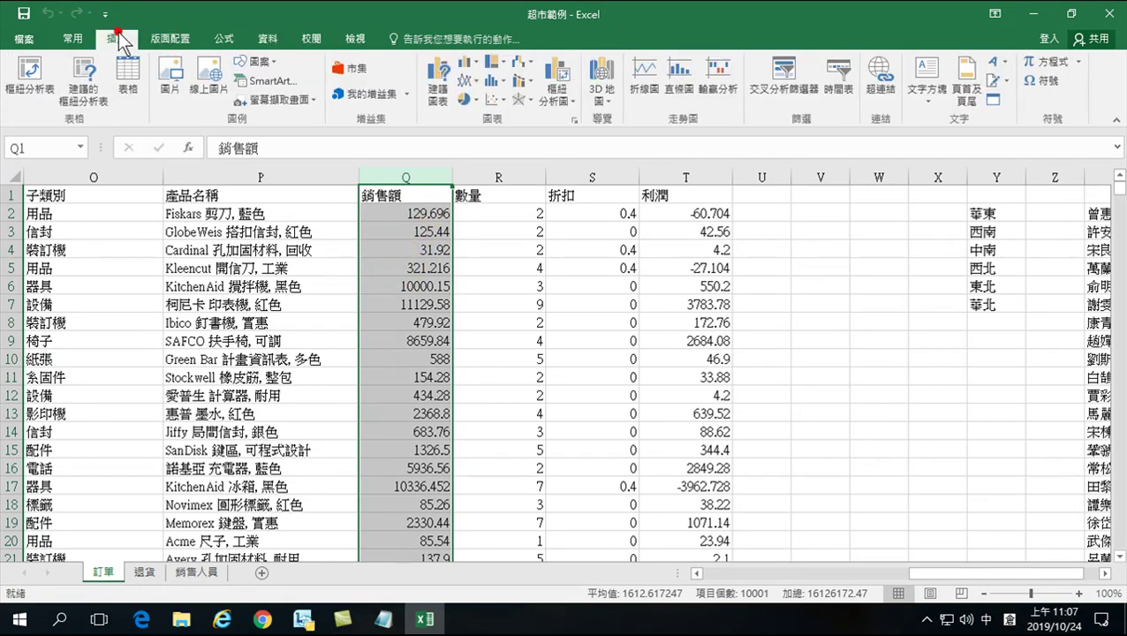
pyautogui.click(489, 81)
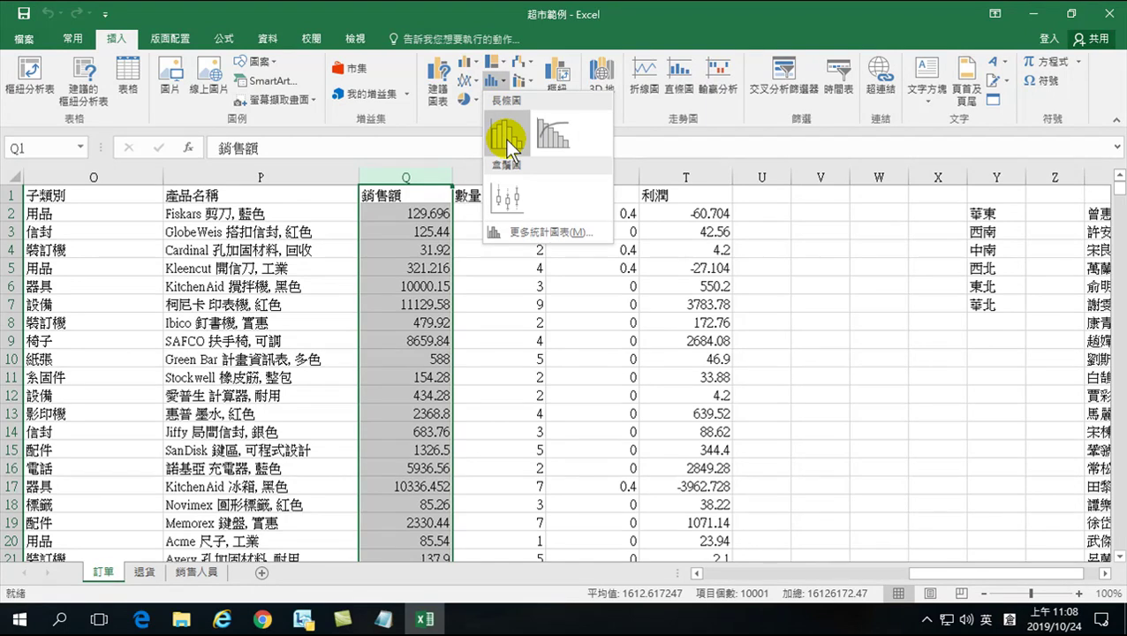
pyautogui.click(409, 283)
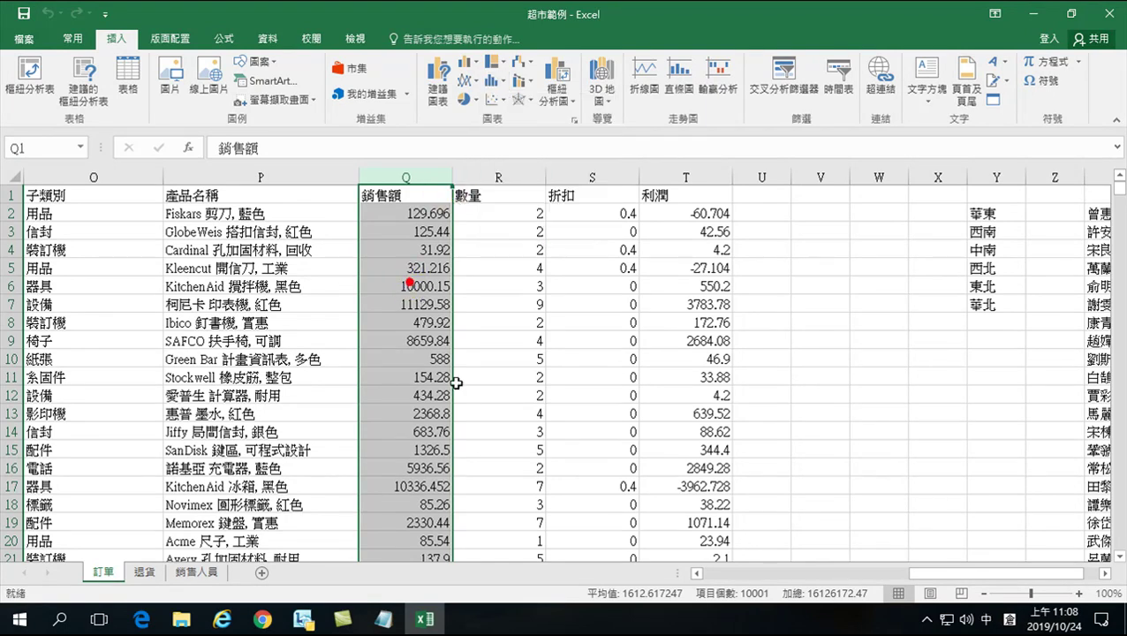
# Step: View the data validation options for the 客戶名稱 column without applying any
pyautogui.moveTo(893, 574); pyautogui.dragTo(760, 563)
pyautogui.click(347, 179)
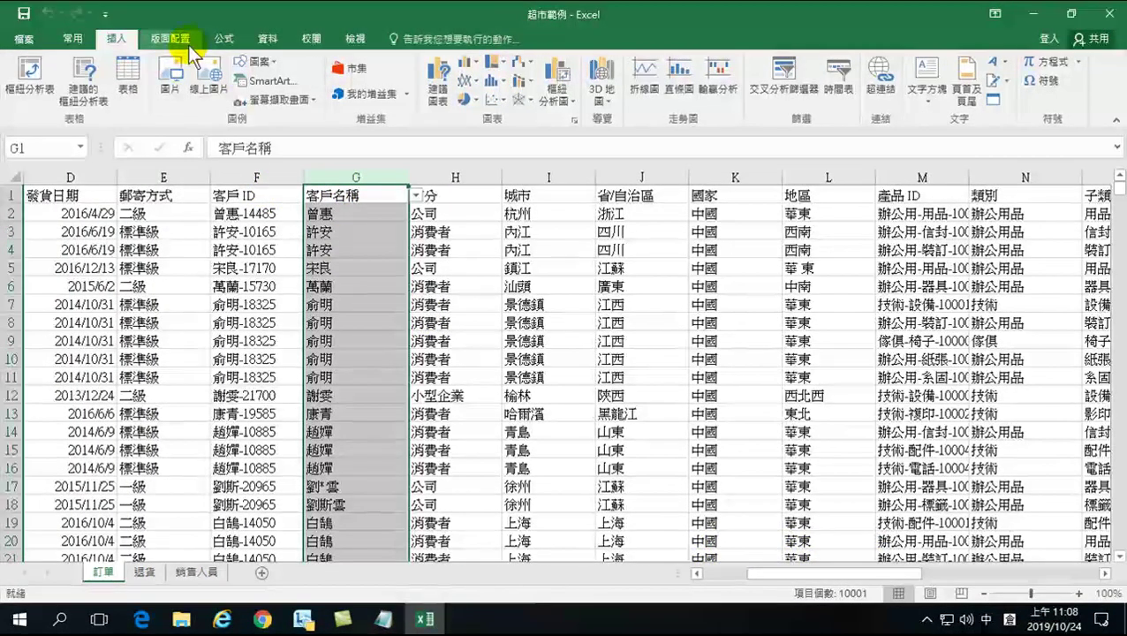
pyautogui.click(269, 39)
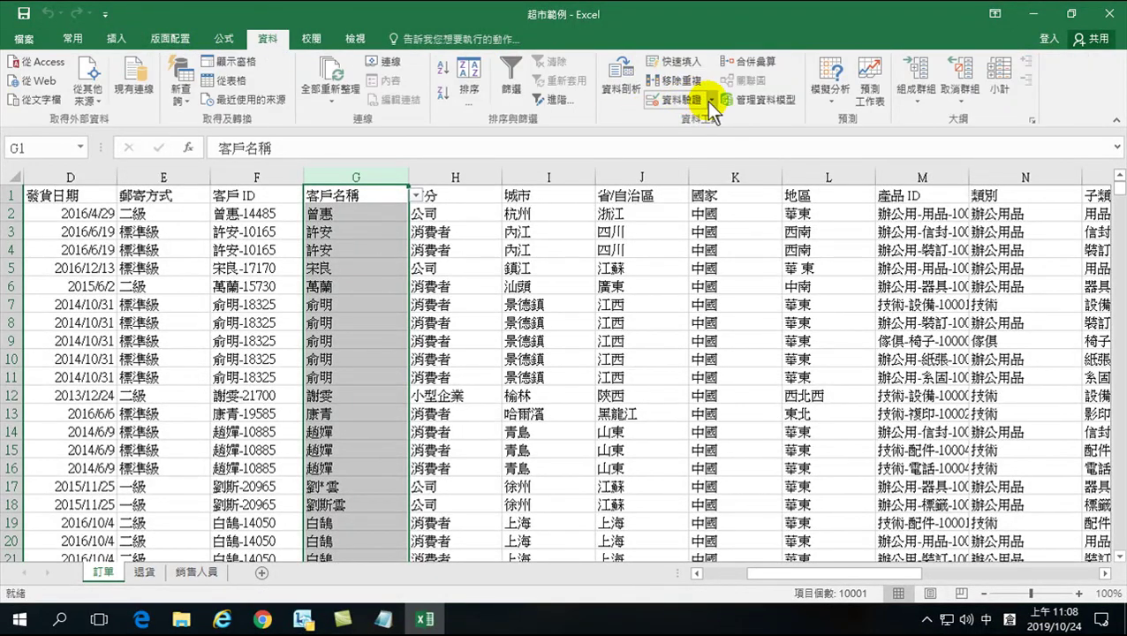
pyautogui.click(711, 100)
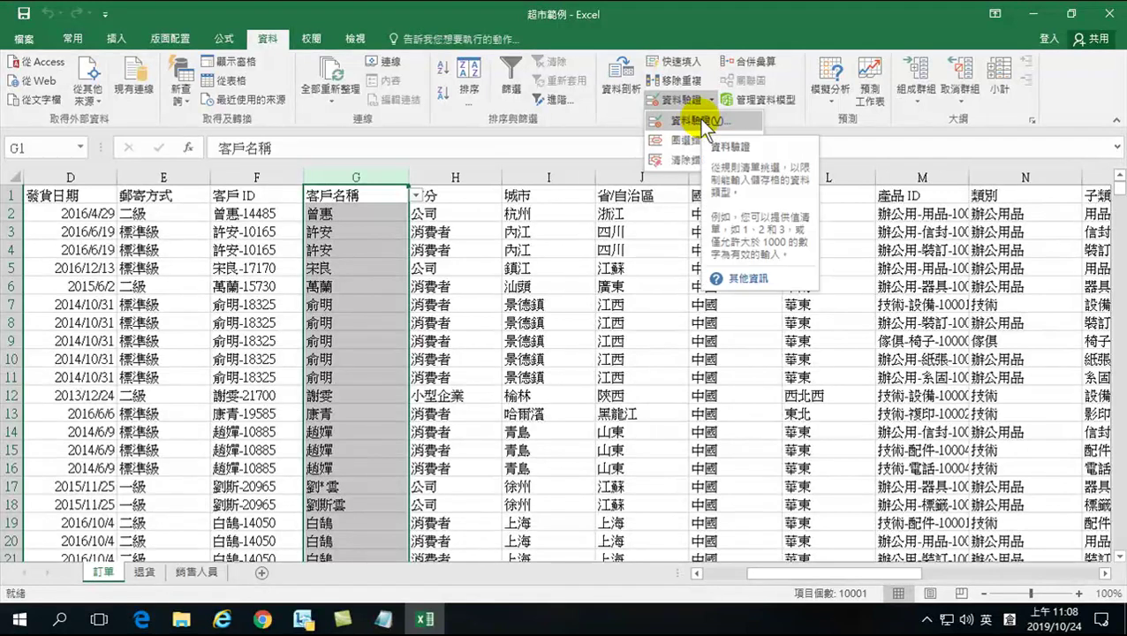
pyautogui.click(557, 334)
# Step: Inspect the individual order dates in cells C2 to C6 of the 訂單日期 column
pyautogui.moveTo(842, 573); pyautogui.dragTo(750, 573)
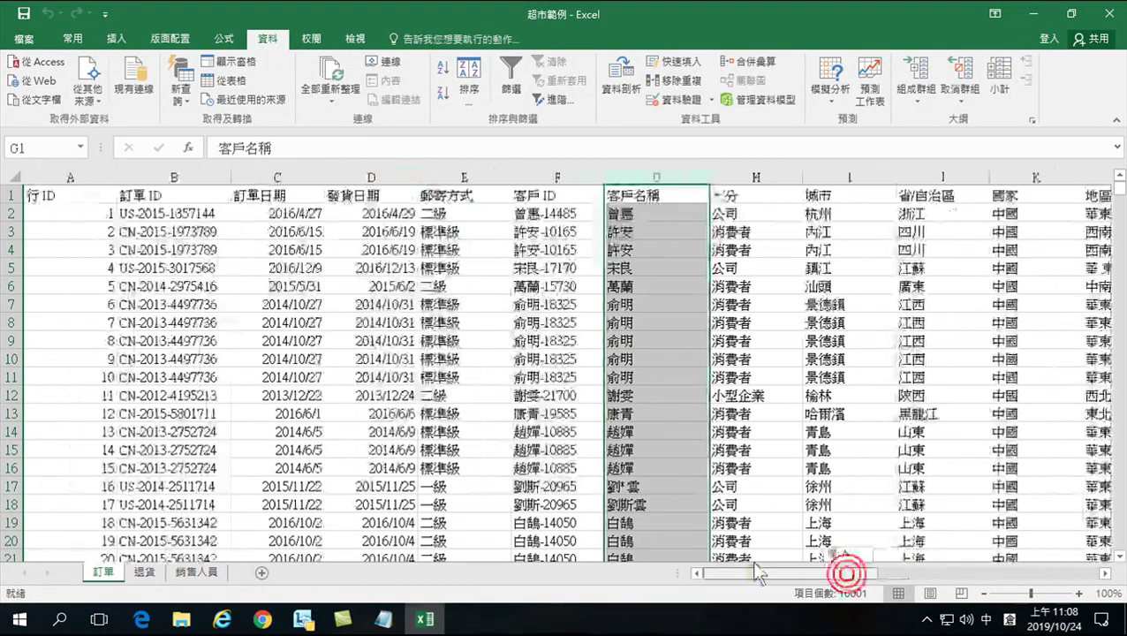
pyautogui.click(284, 212)
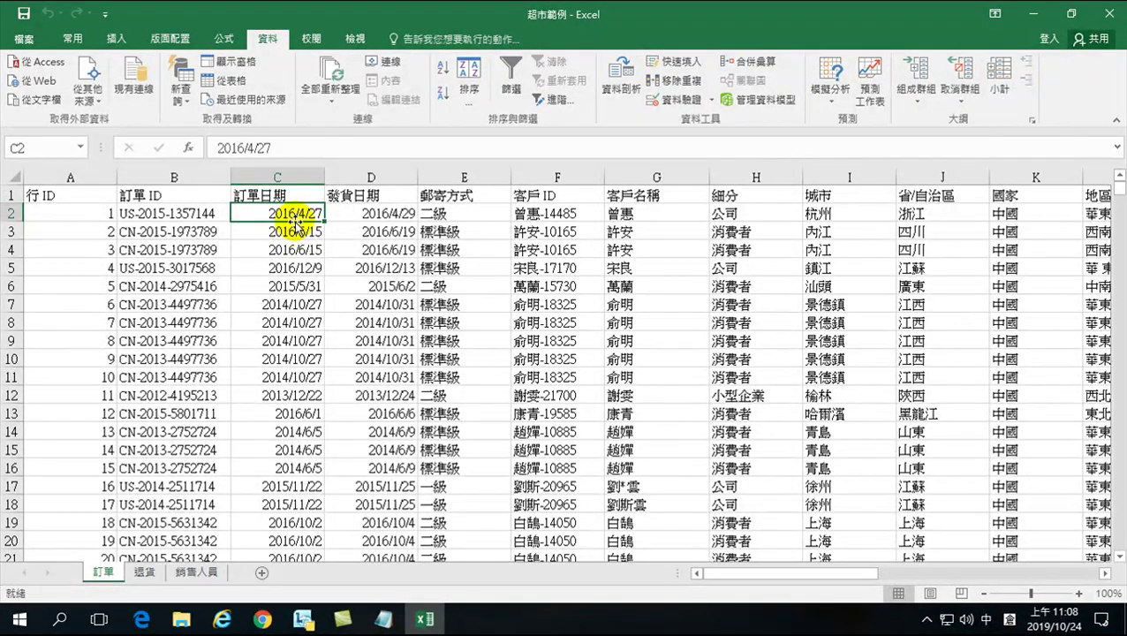
pyautogui.click(294, 232)
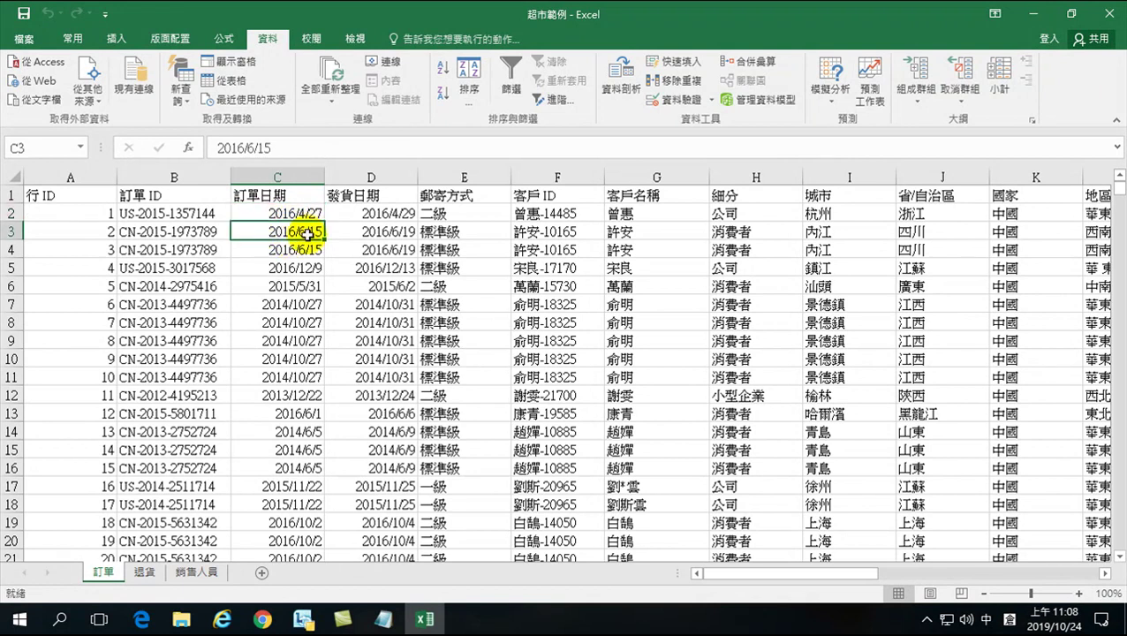
pyautogui.click(299, 250)
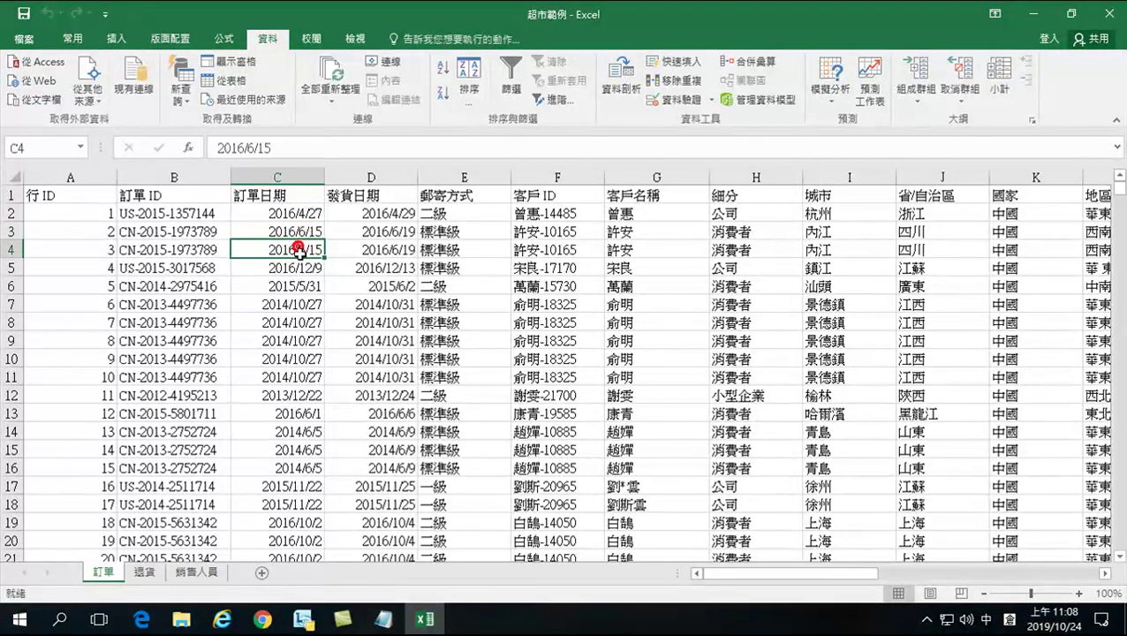
pyautogui.click(295, 269)
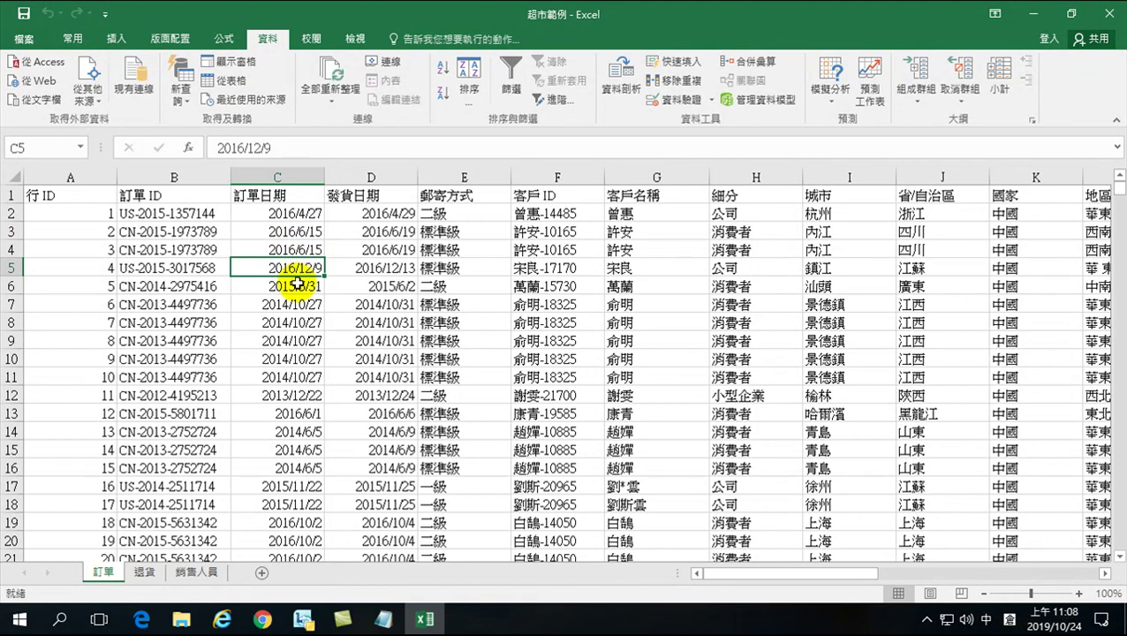
pyautogui.click(297, 285)
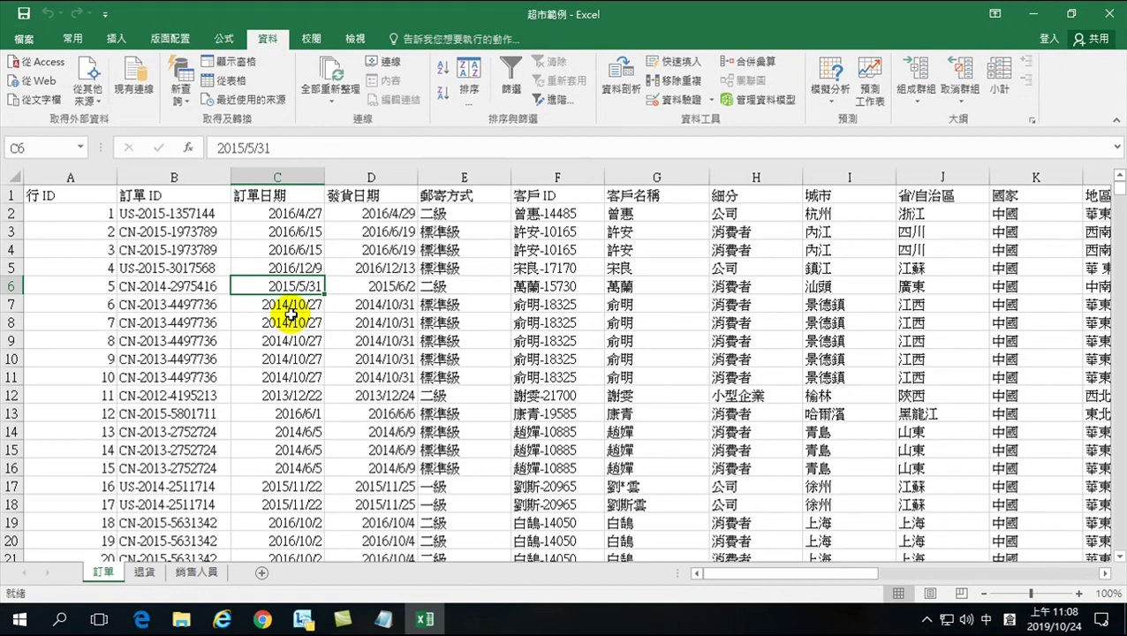
# Step: Sort the order table by 訂單日期 from oldest to newest
pyautogui.click(275, 214)
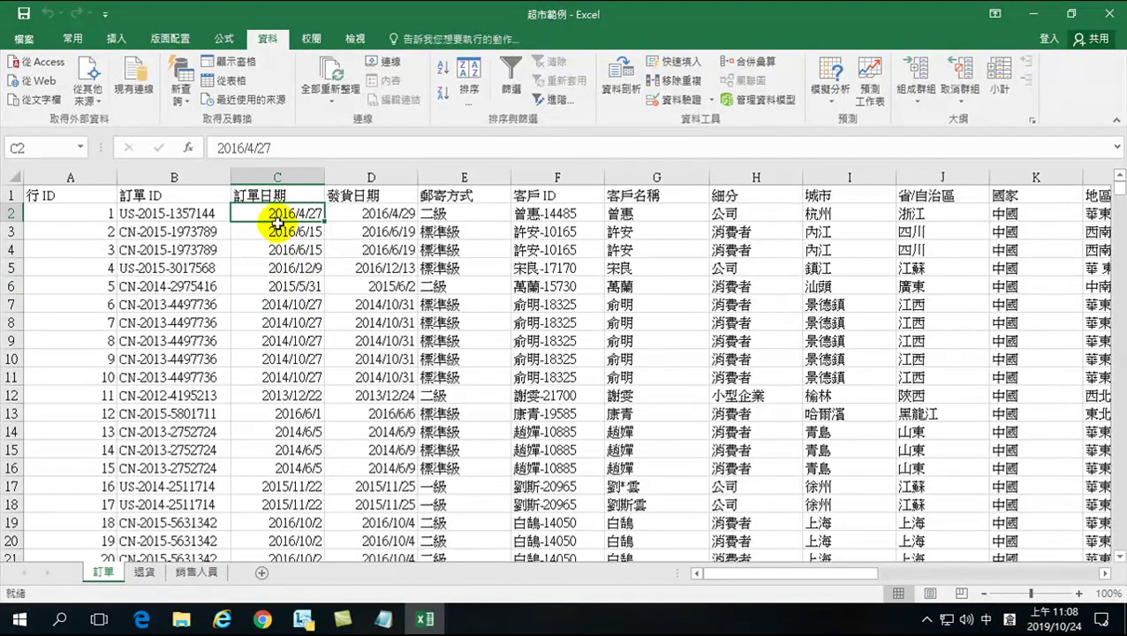
pyautogui.click(72, 39)
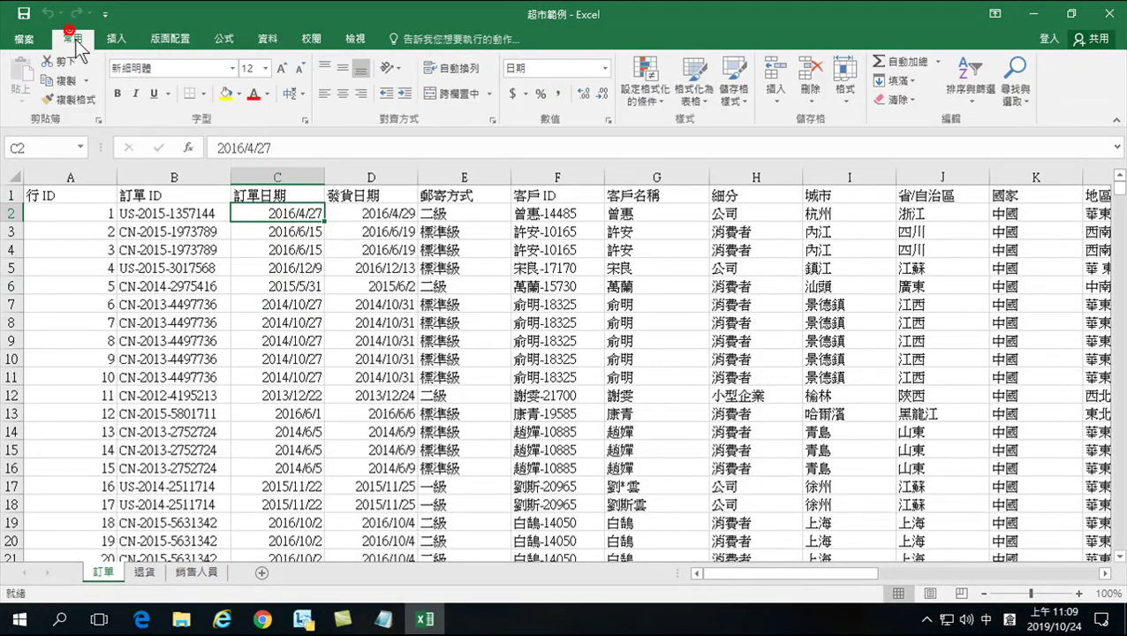
pyautogui.click(970, 76)
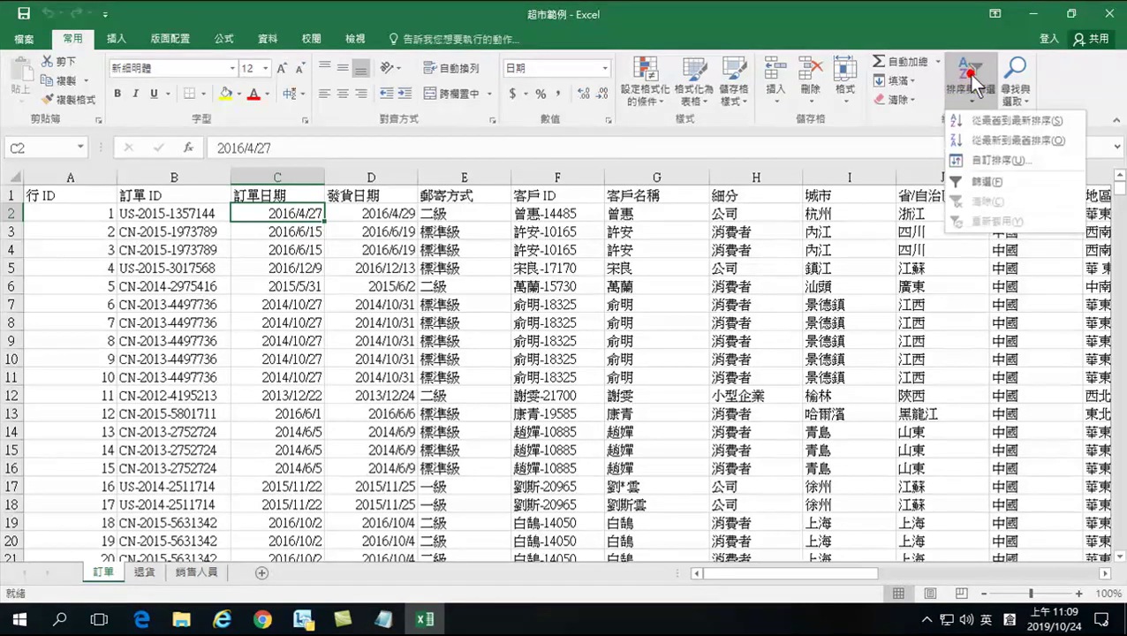
pyautogui.click(994, 122)
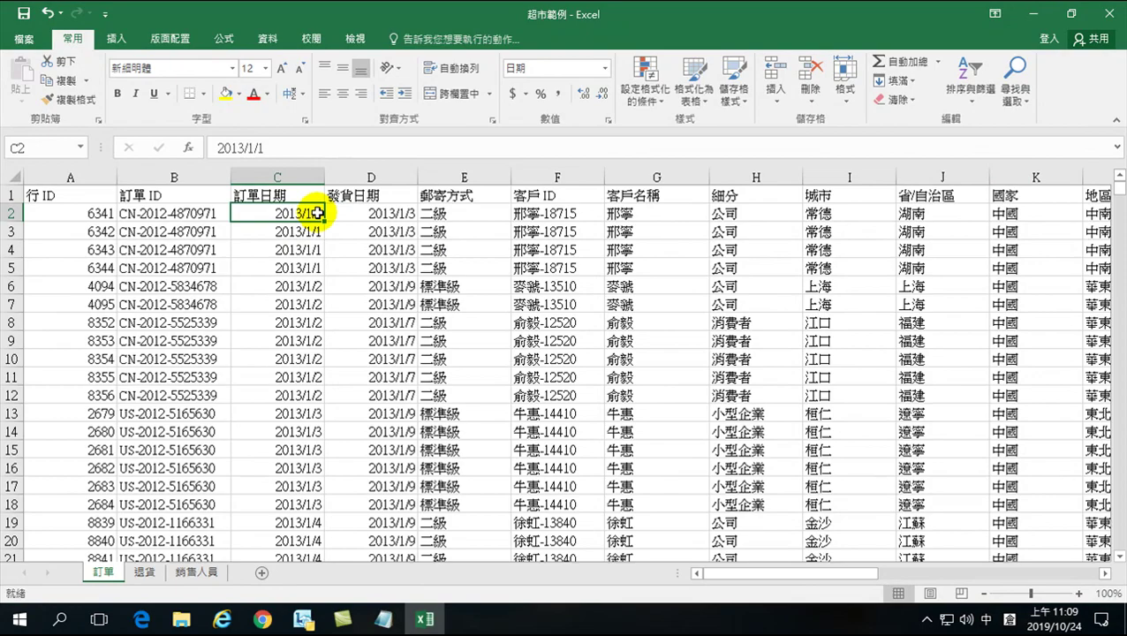
# Step: Examine the sorted 訂單日期 values from the first row through the end of February 2013, then return to cell C2
pyautogui.scroll(-13, 302, 302)
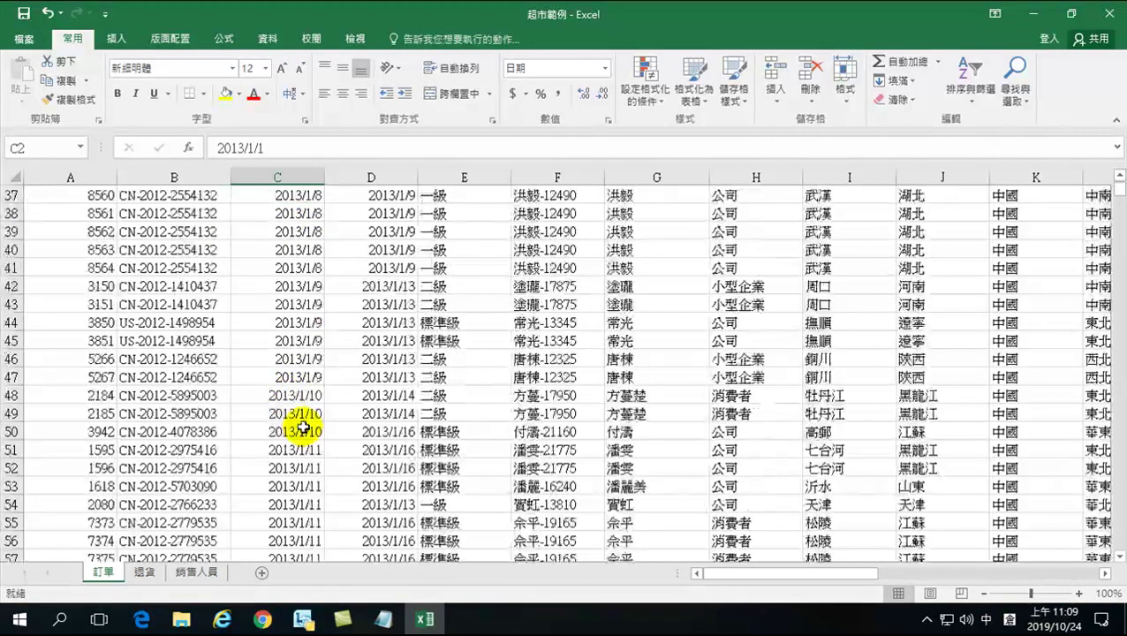
pyautogui.scroll(-17, 303, 427)
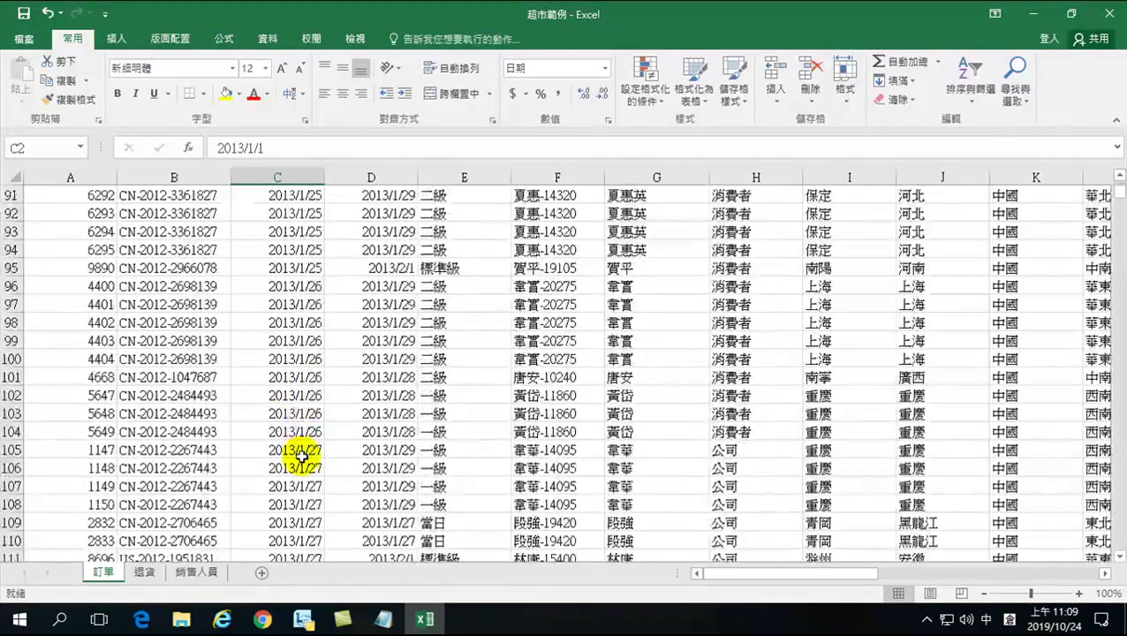
pyautogui.scroll(-10, 300, 456)
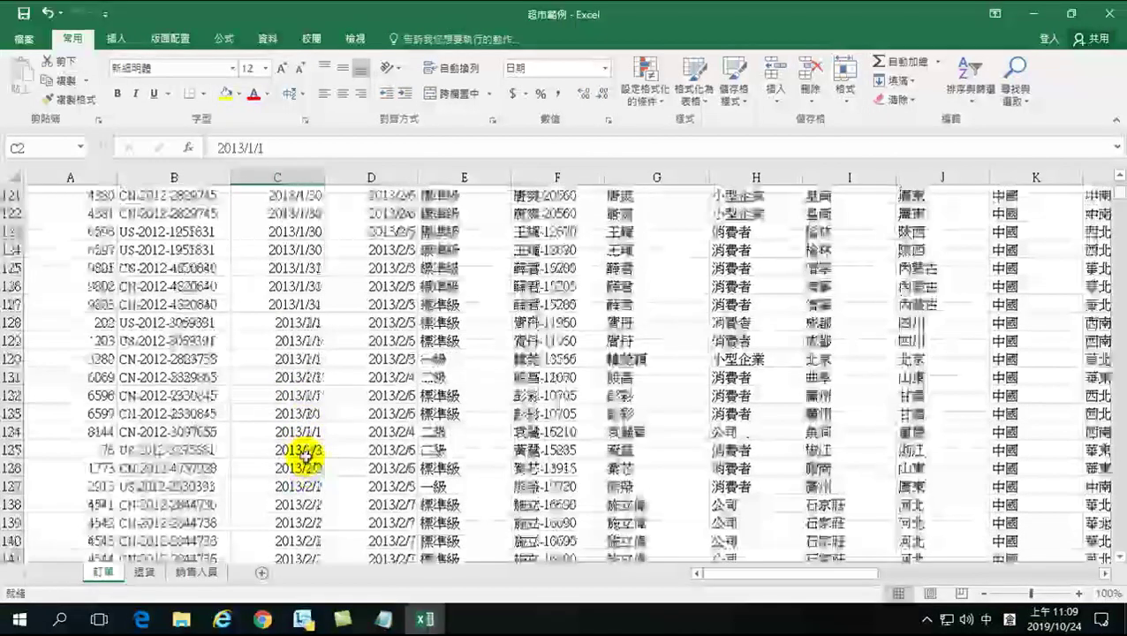
pyautogui.click(300, 316)
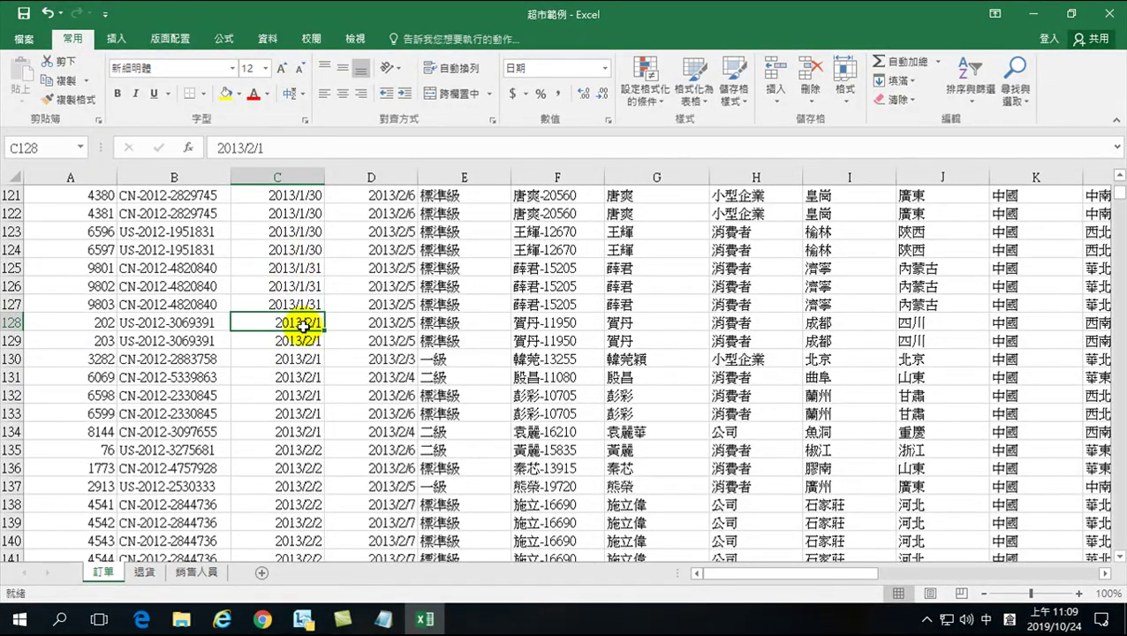
pyautogui.scroll(-20, 296, 354)
pyautogui.scroll(-10, 294, 433)
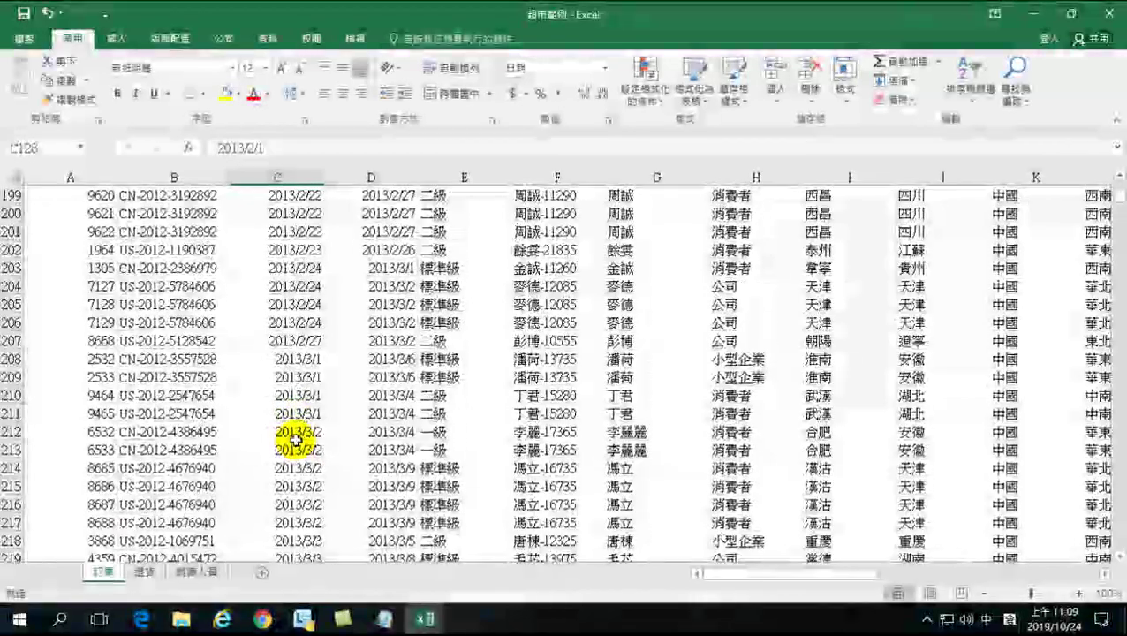
pyautogui.scroll(4, 296, 389)
pyautogui.click(304, 344)
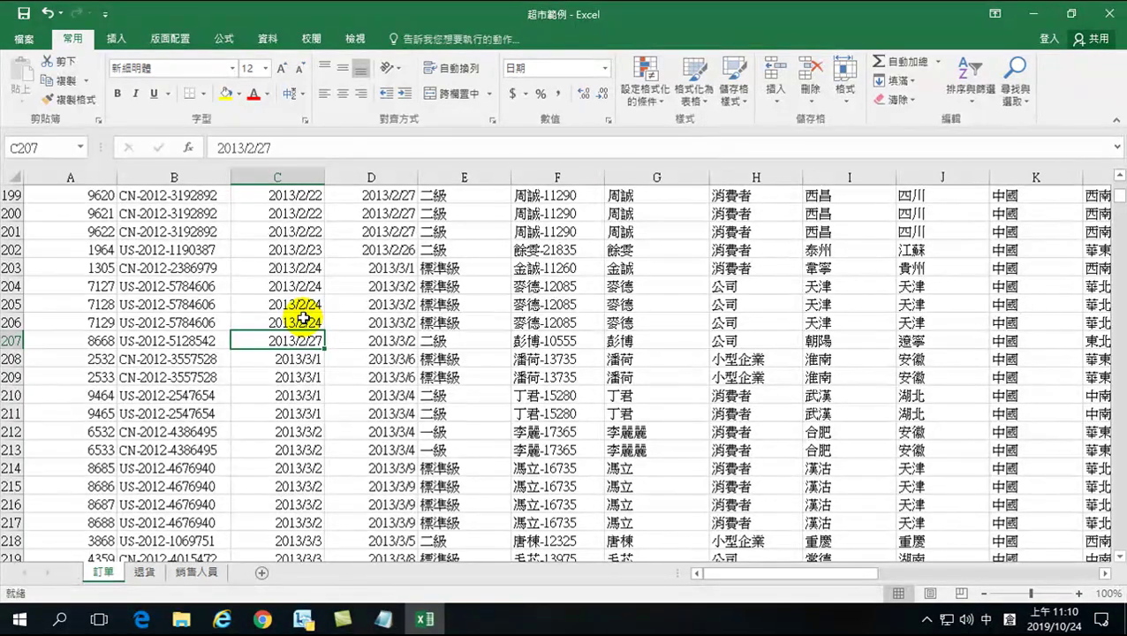
pyautogui.scroll(20, 303, 314)
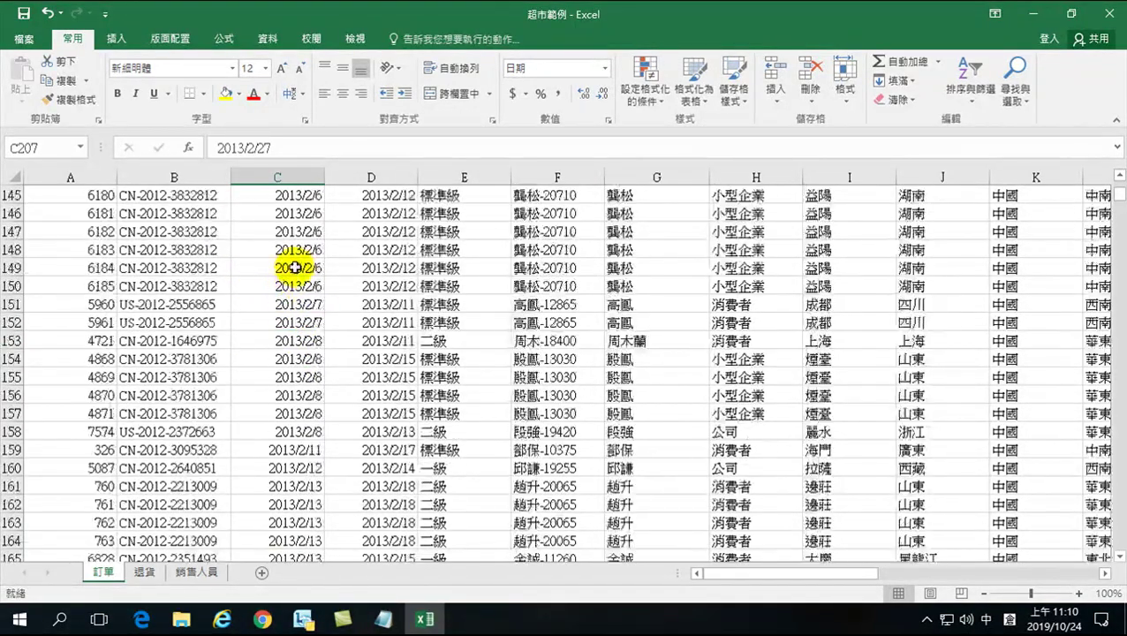
pyautogui.scroll(20, 285, 258)
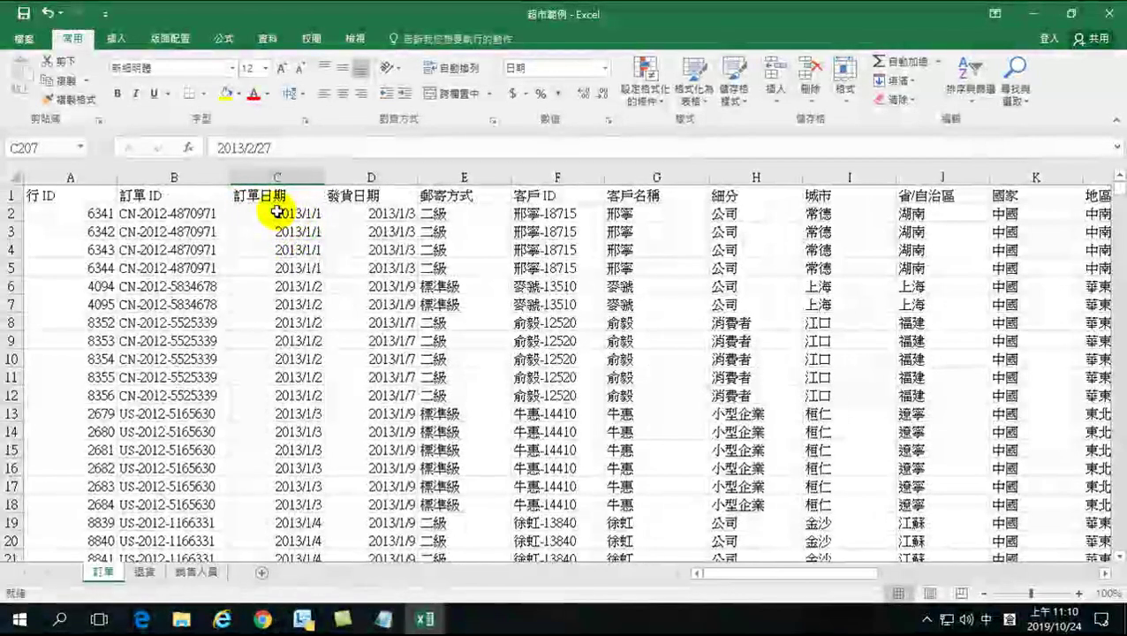
pyautogui.click(286, 213)
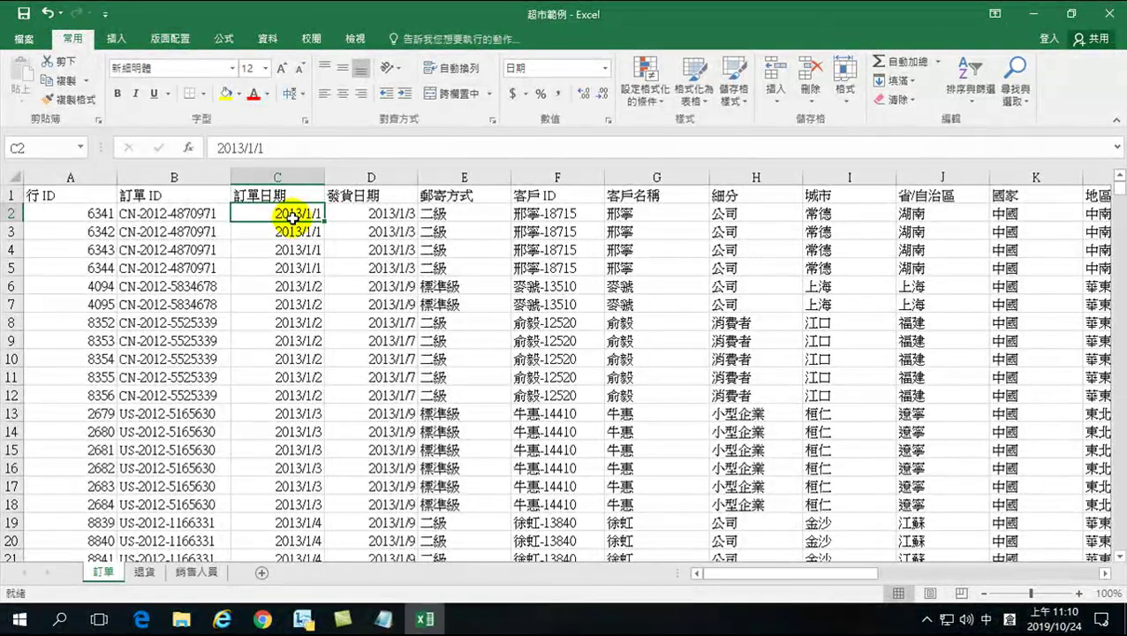
pyautogui.click(297, 233)
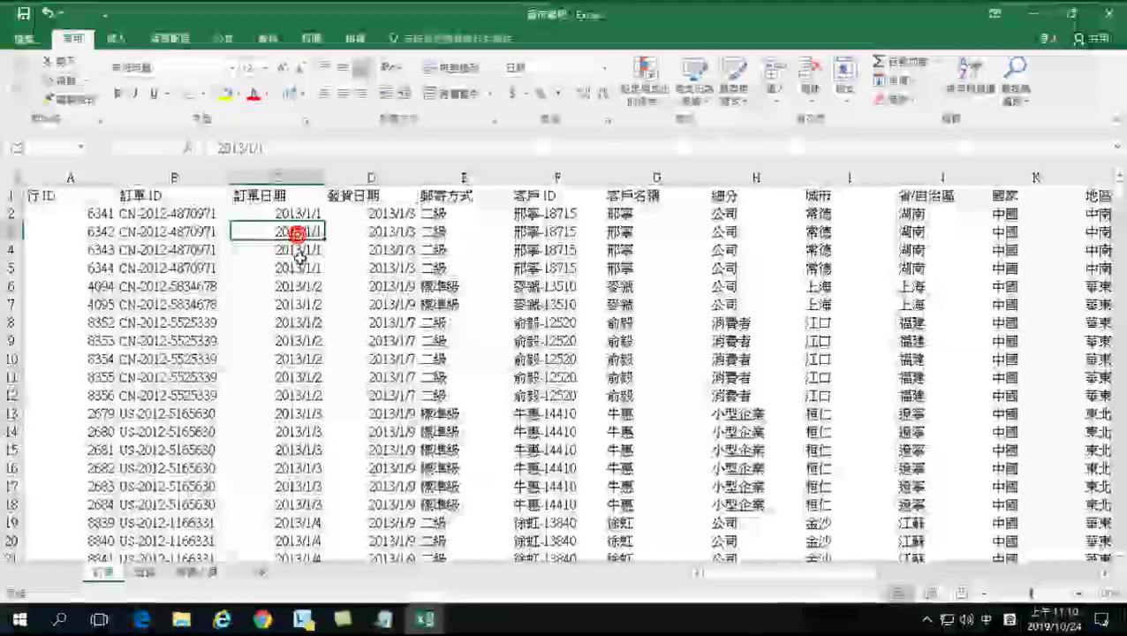
pyautogui.click(287, 216)
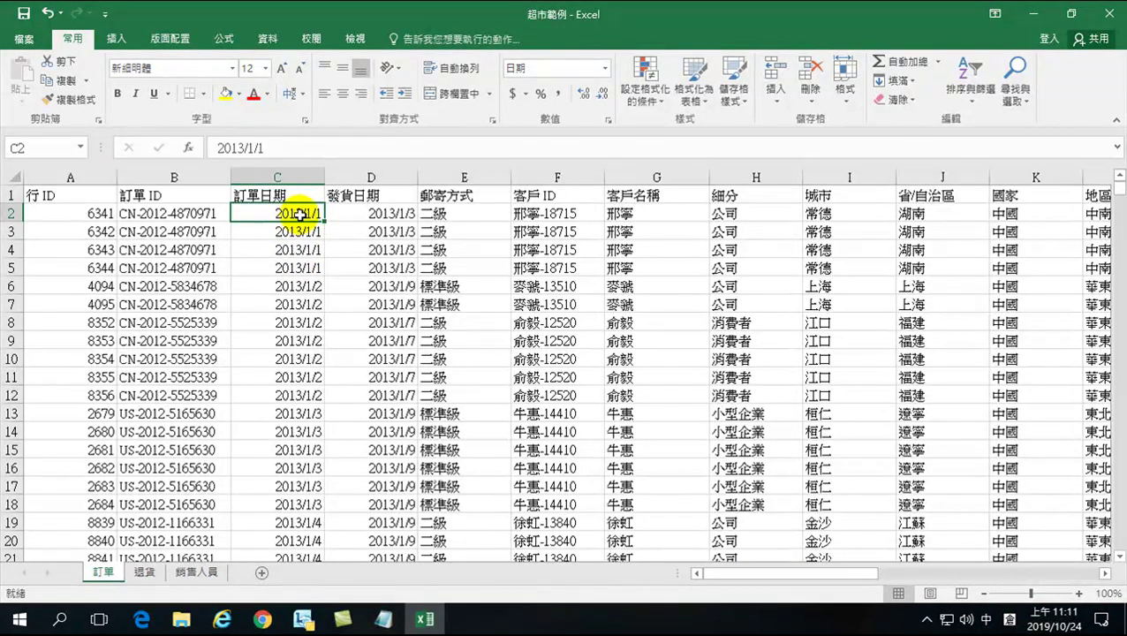
# Step: Add the column header 星期 in cell U1, next to the 利潤 column
pyautogui.moveTo(745, 573); pyautogui.dragTo(971, 574)
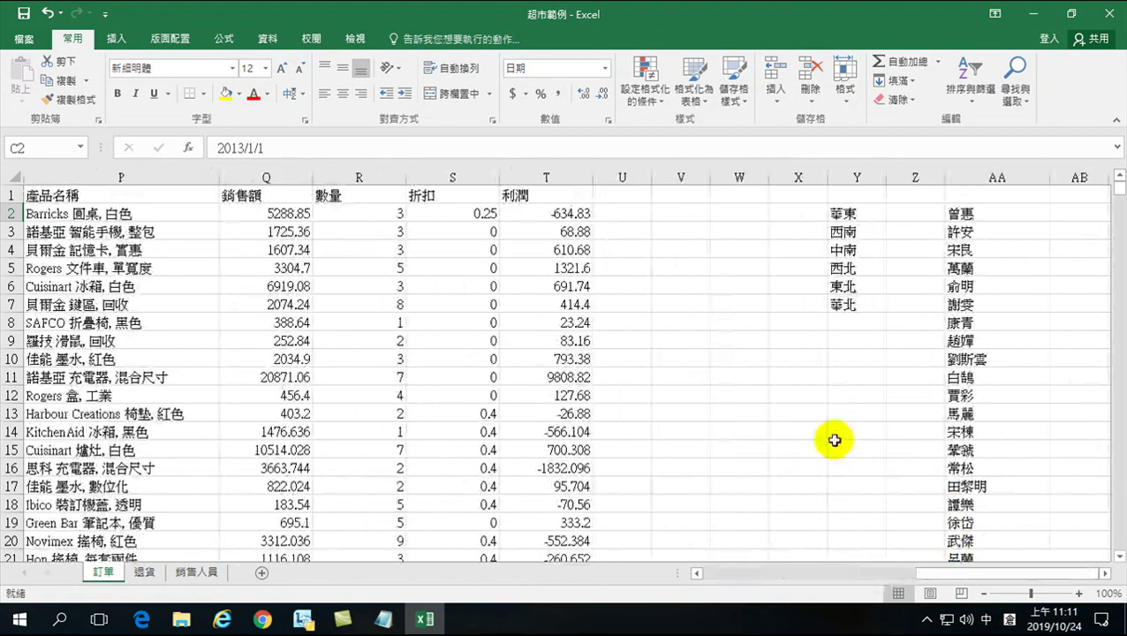
pyautogui.click(623, 195)
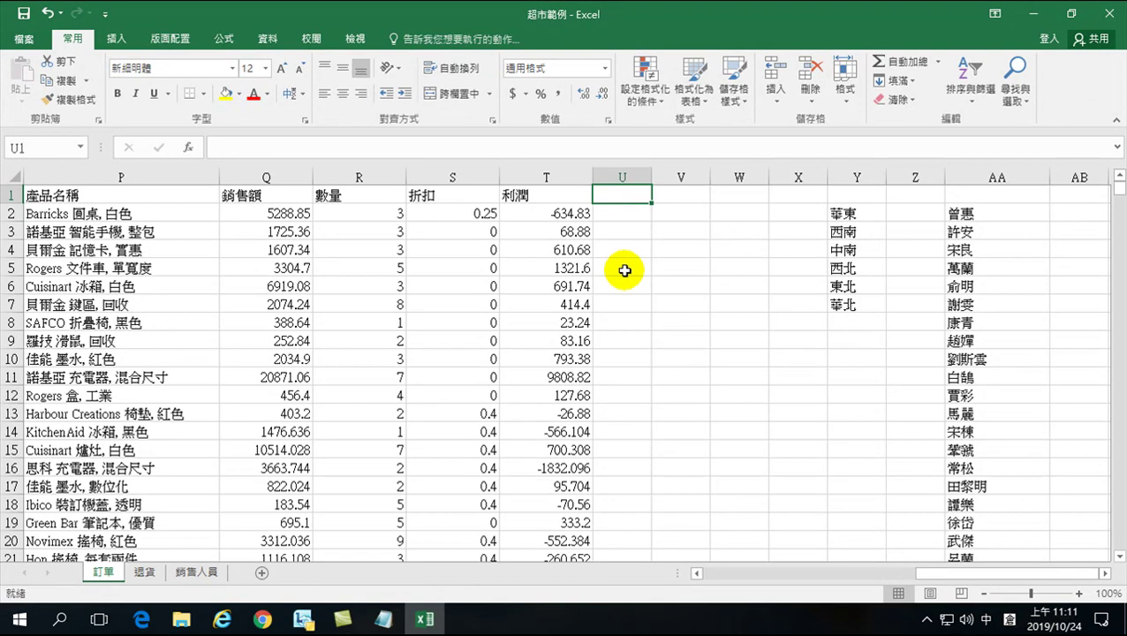
pyautogui.write('星廿金月')
pyautogui.press('space')
pyautogui.press('Return')
pyautogui.press('Return')
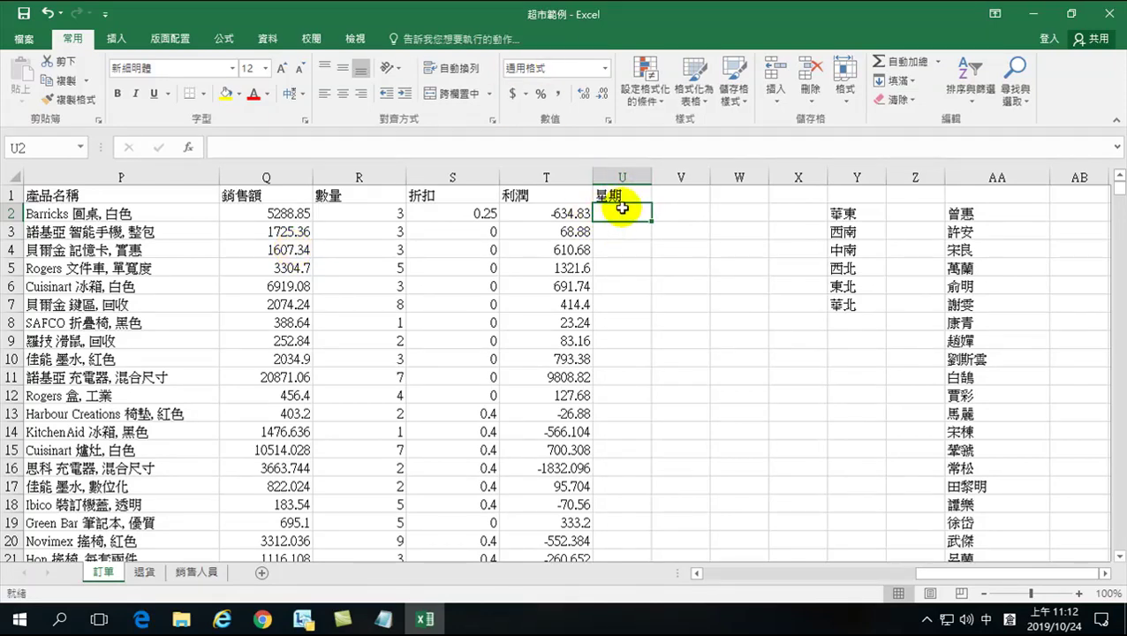
# Step: Start a function in cell U2 by searching the function list for 星期 and choosing WEEKDAY
pyautogui.click(187, 148)
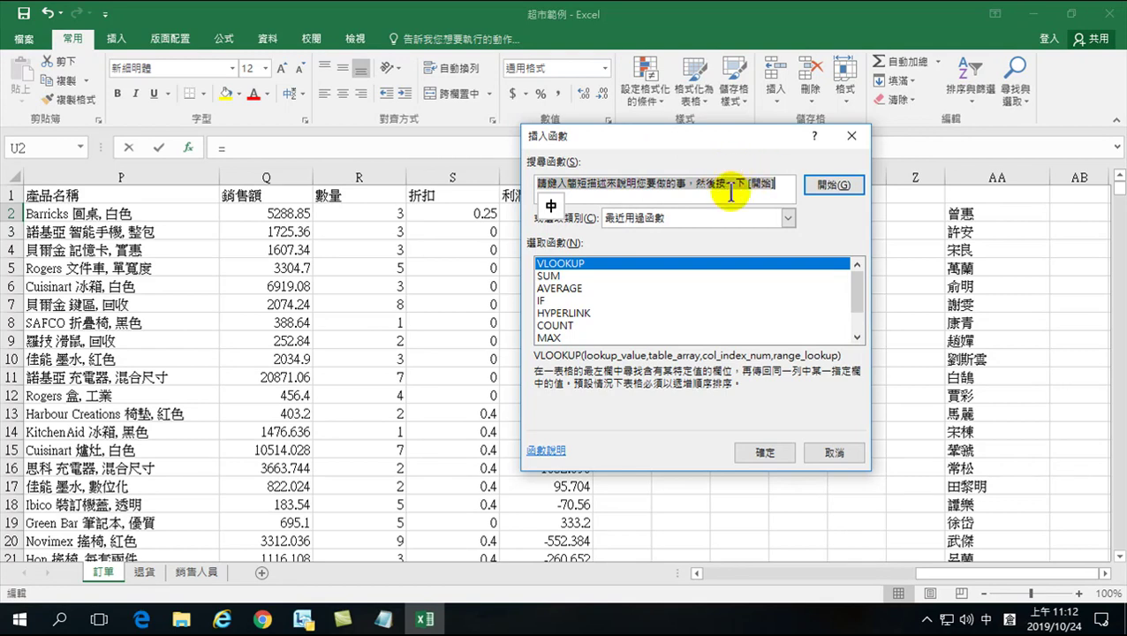
pyautogui.write('星廿金月')
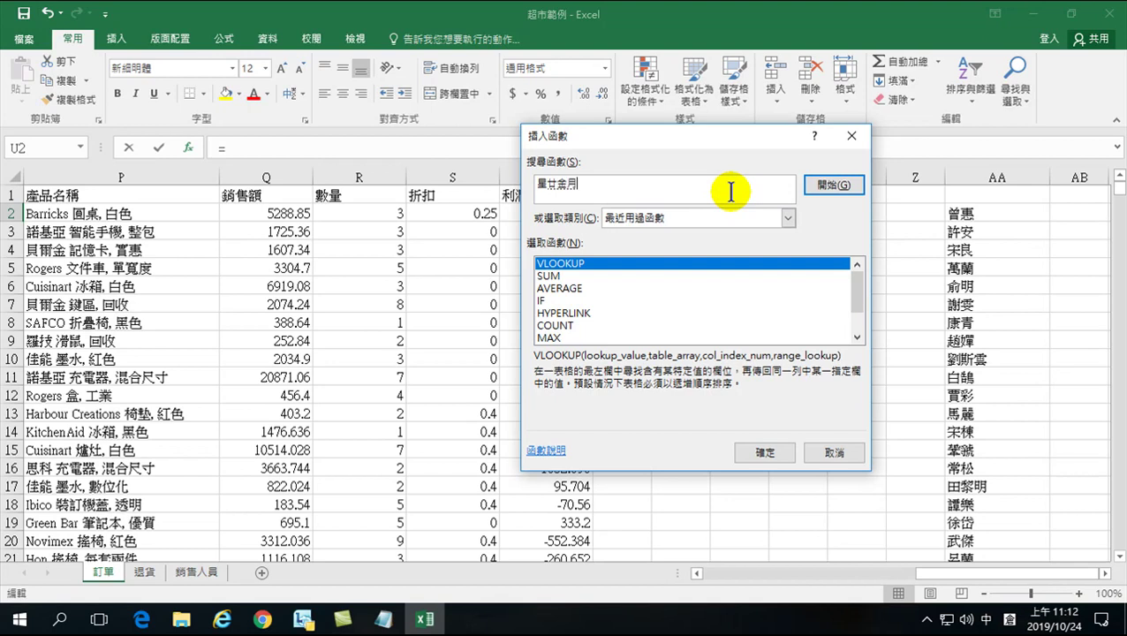
pyautogui.press('space')
pyautogui.press('shift')
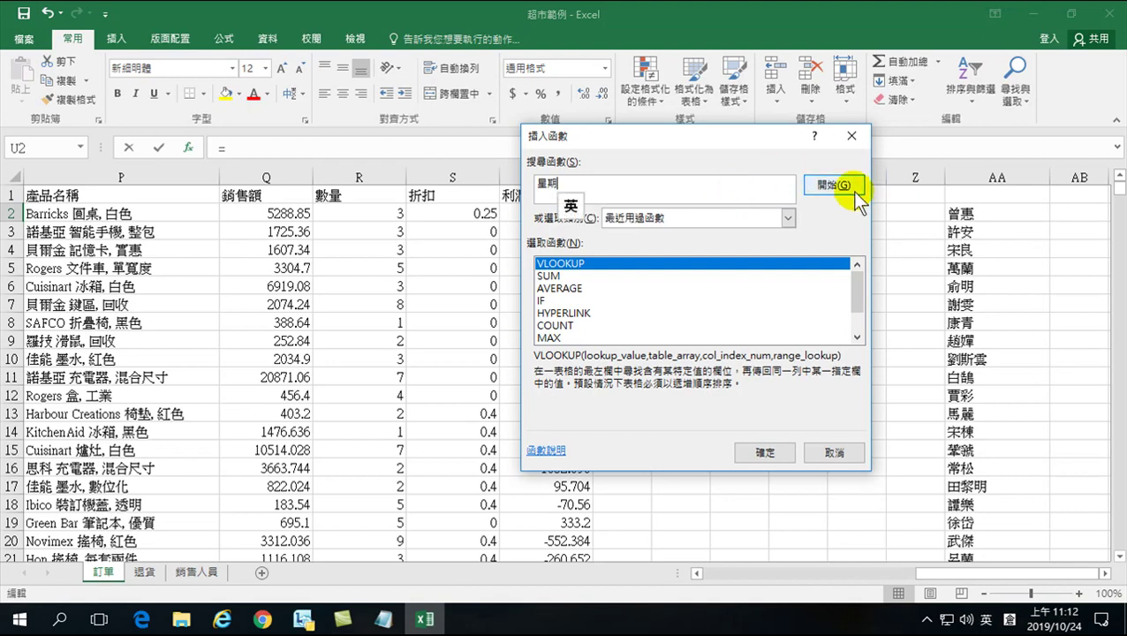
pyautogui.click(833, 187)
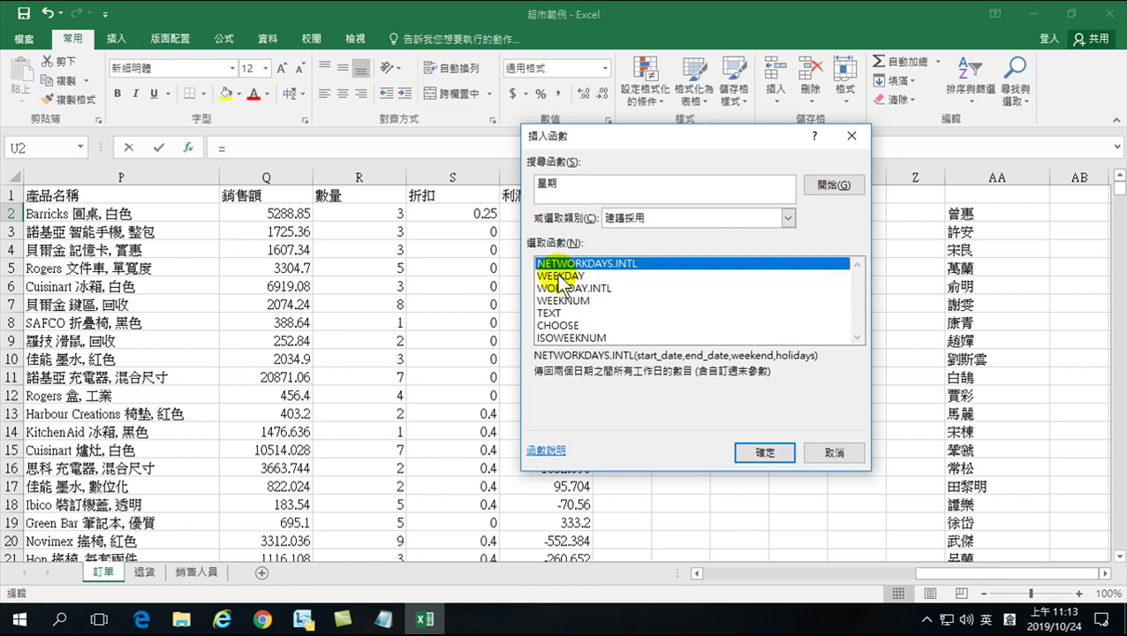
pyautogui.click(560, 276)
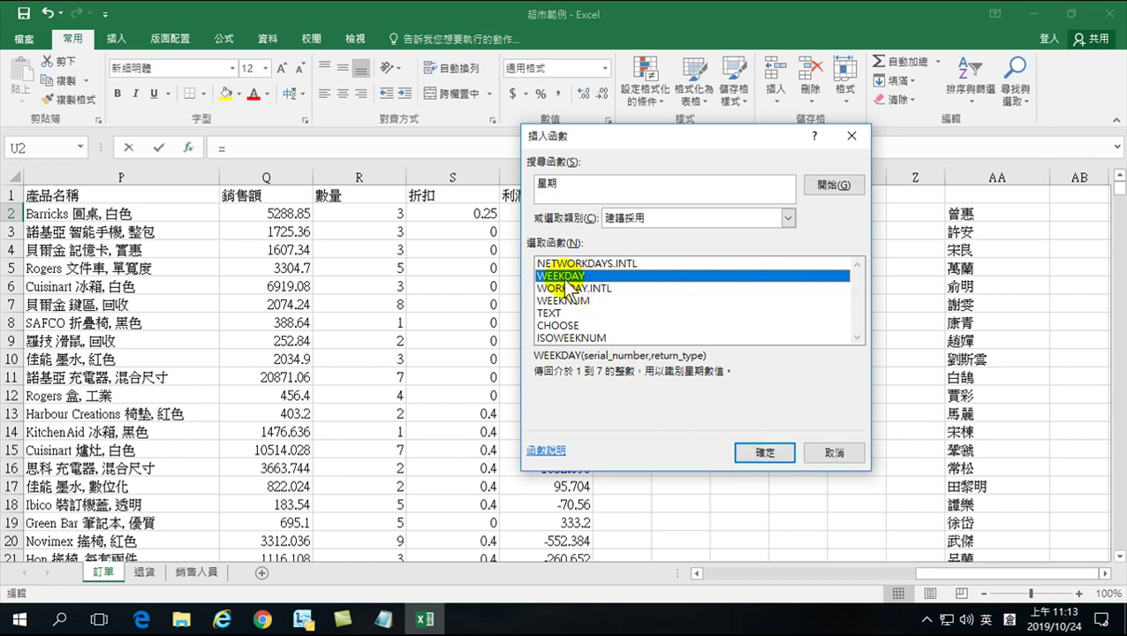
pyautogui.click(761, 453)
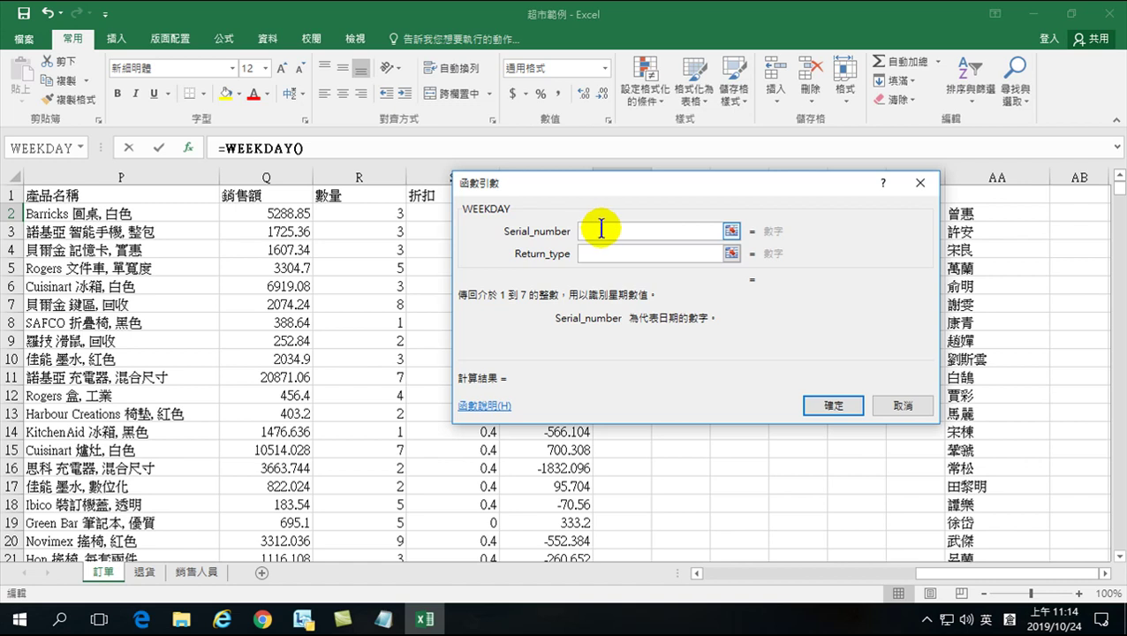
# Step: Set the WEEKDAY arguments to Serial_number C2 and Return_type 2, and enter the formula in cell U2
pyautogui.moveTo(964, 573); pyautogui.dragTo(750, 573)
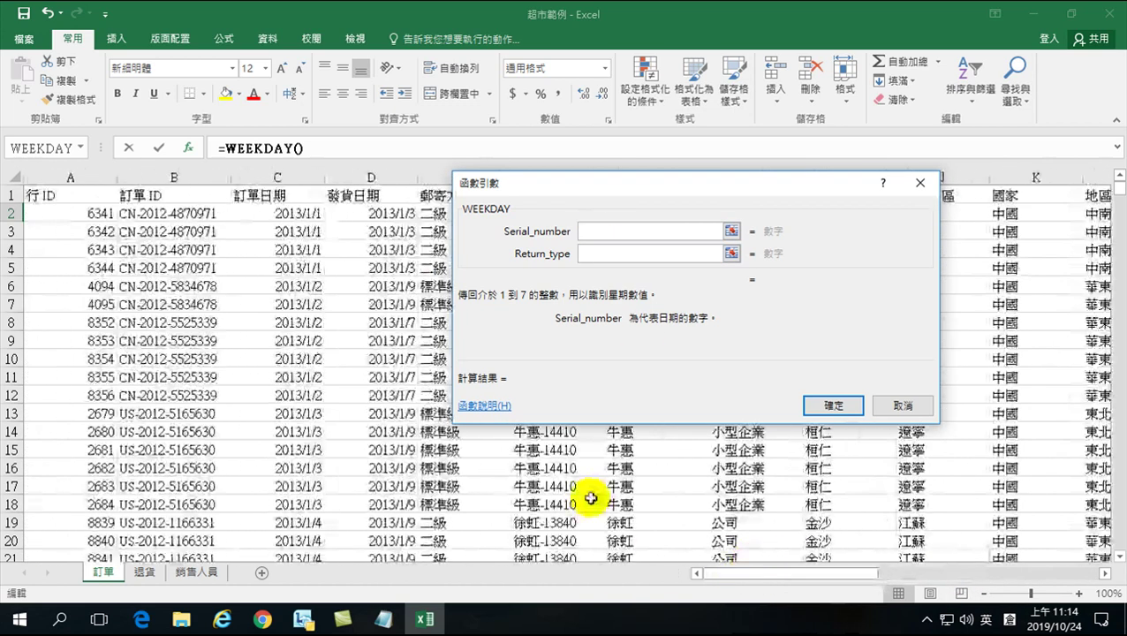
pyautogui.click(276, 212)
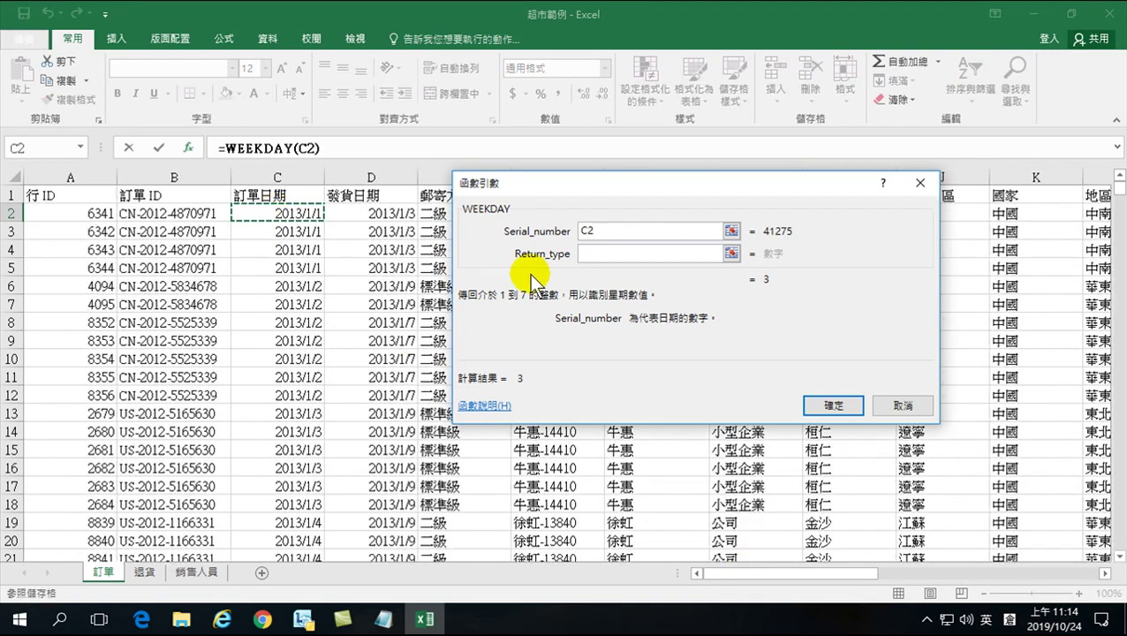
pyautogui.click(586, 255)
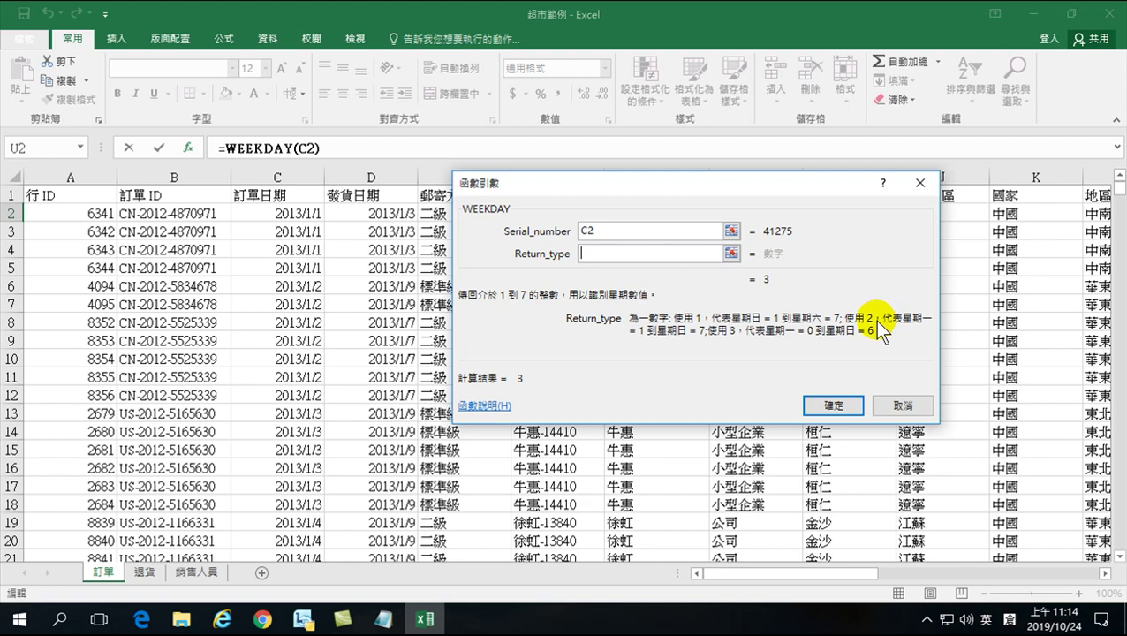
pyautogui.write('2')
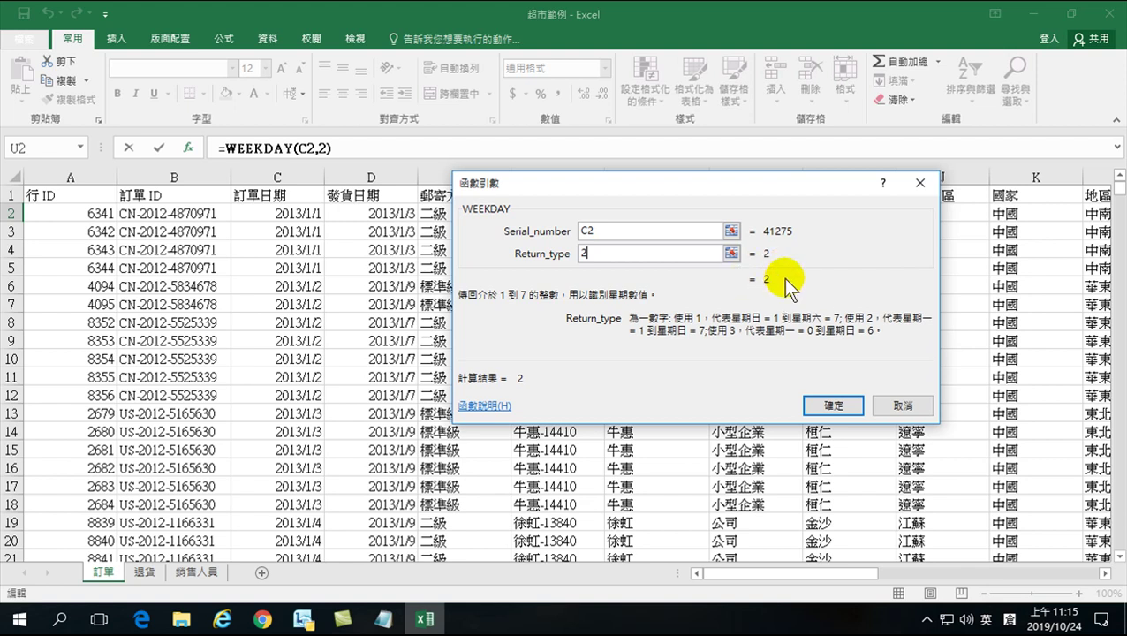
pyautogui.click(834, 405)
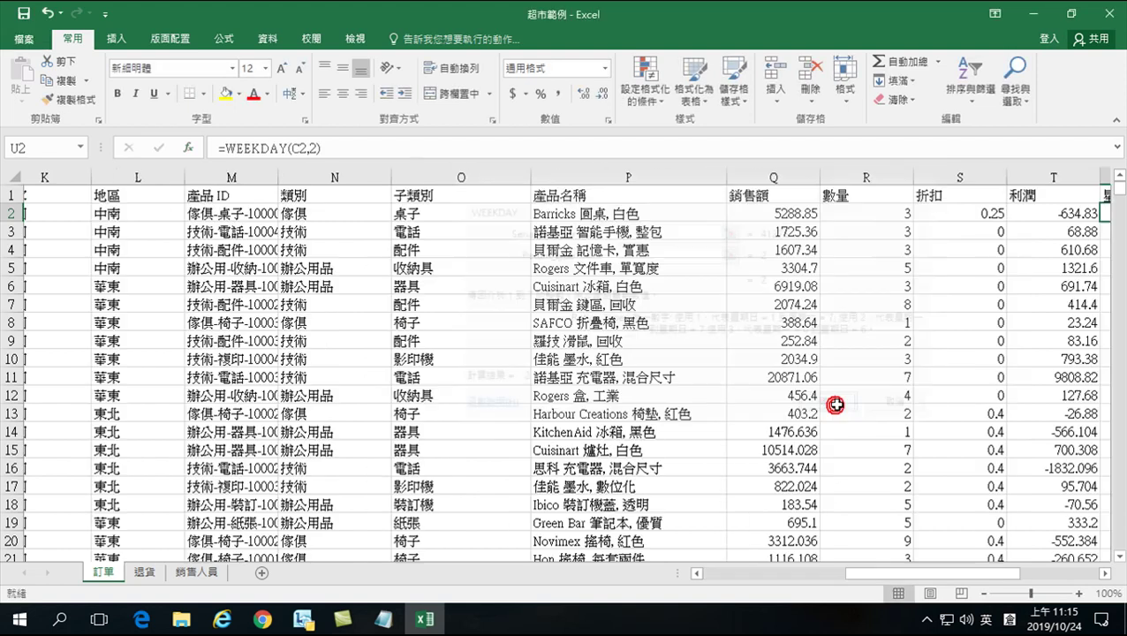
# Step: Fill the WEEKDAY formula from cell U2 down the whole 星期 column
pyautogui.moveTo(942, 568); pyautogui.dragTo(1009, 565)
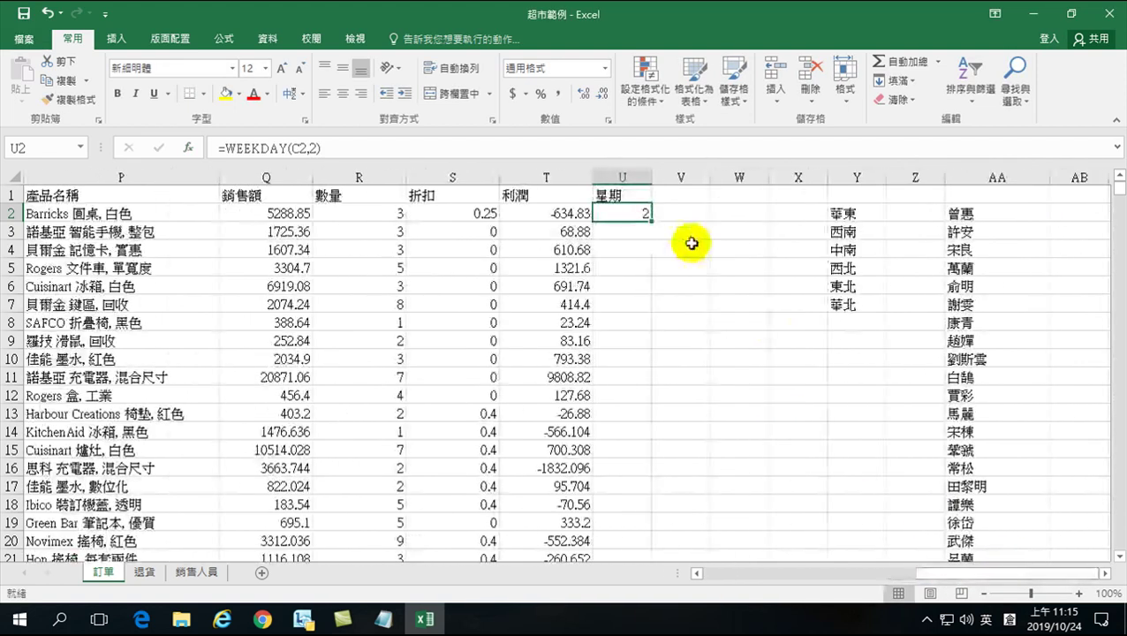
pyautogui.doubleClick(651, 223)
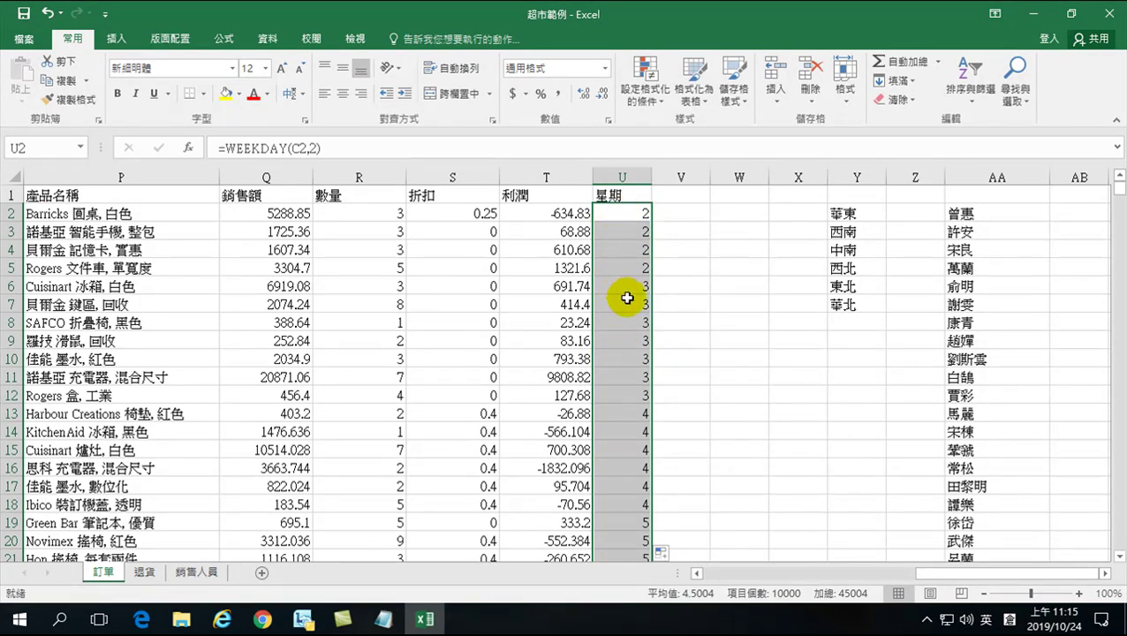
pyautogui.click(626, 297)
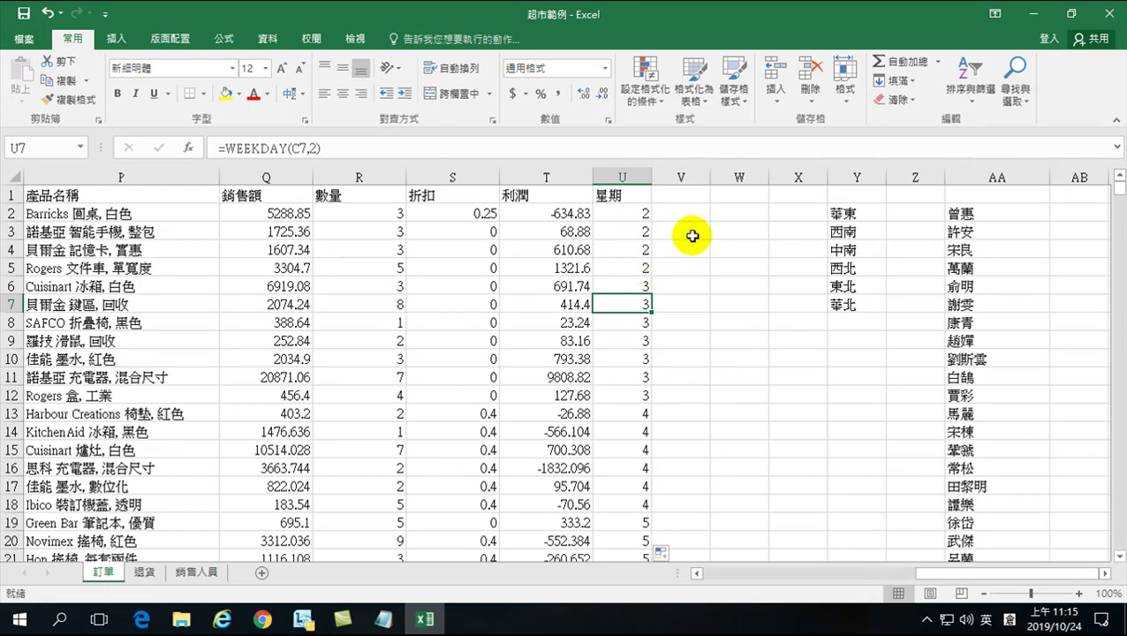
# Step: Turn on filtering for the order table and review the values in the 星期 column's filter list without filtering
pyautogui.click(971, 86)
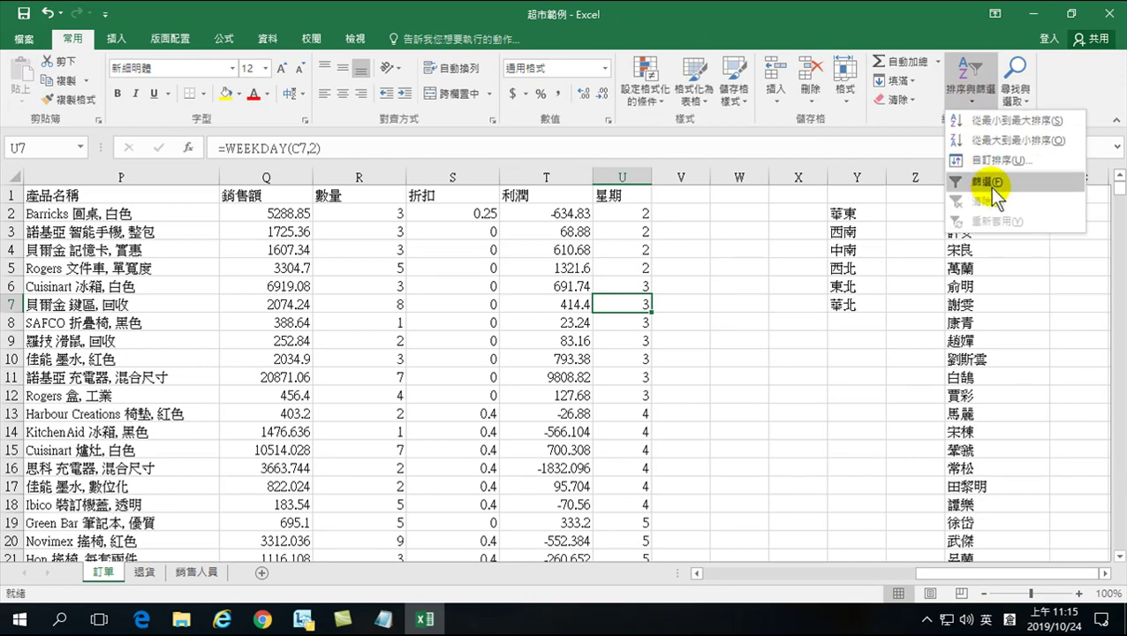
pyautogui.click(971, 180)
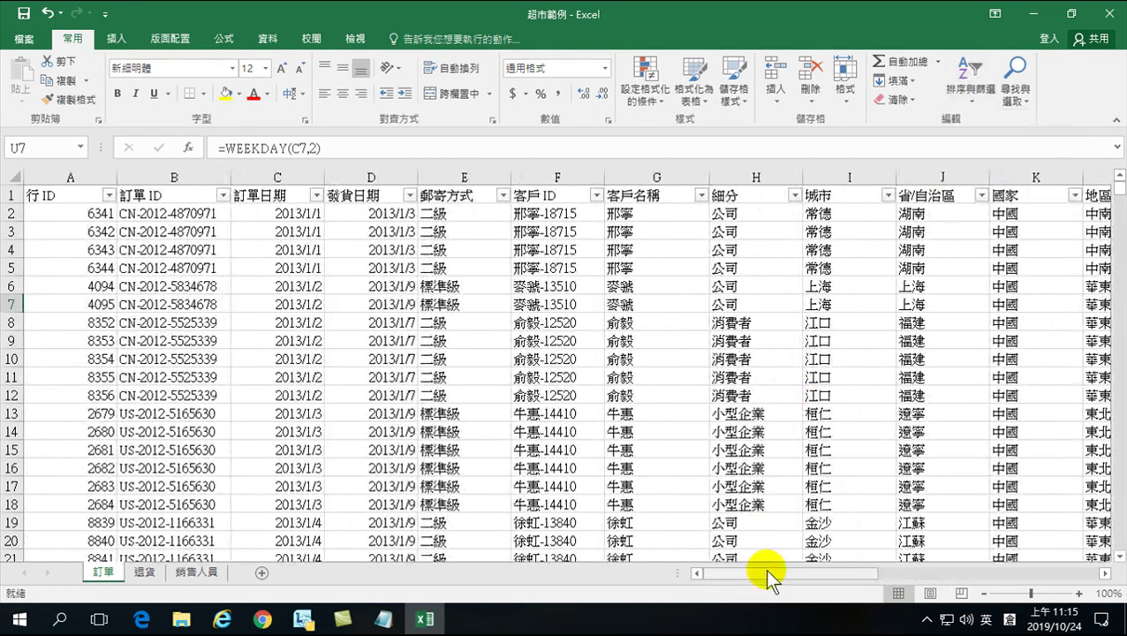
pyautogui.moveTo(764, 573); pyautogui.dragTo(1060, 579)
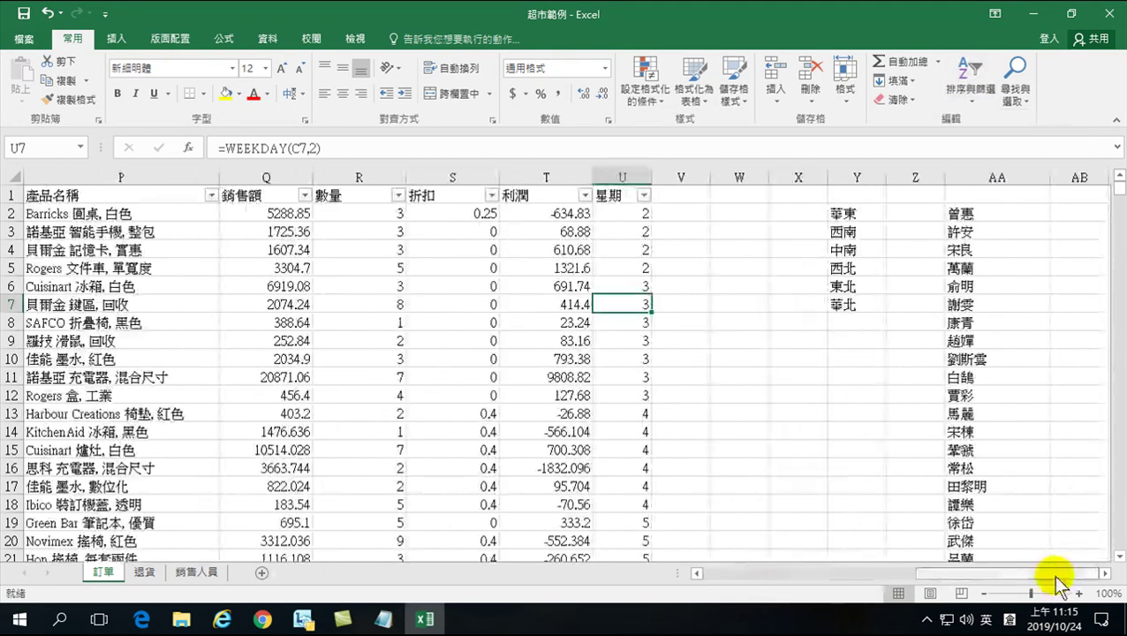
pyautogui.click(644, 195)
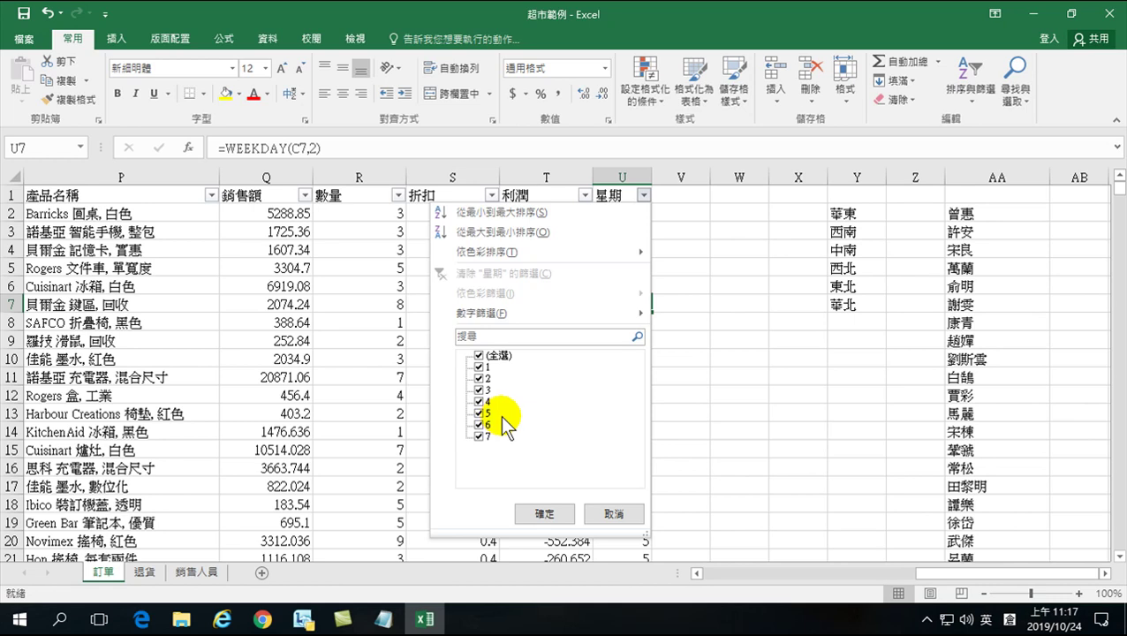
pyautogui.click(610, 513)
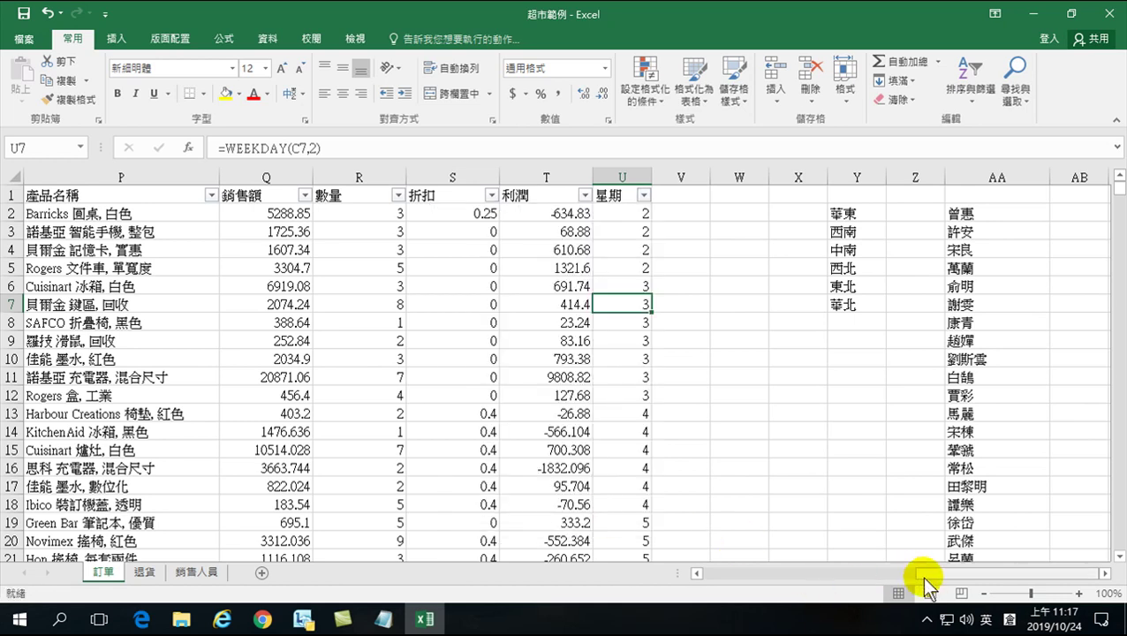
# Step: Change the 訂單日期 value in cell C5 to the invalid date 2013/1/0
pyautogui.moveTo(938, 573); pyautogui.dragTo(709, 596)
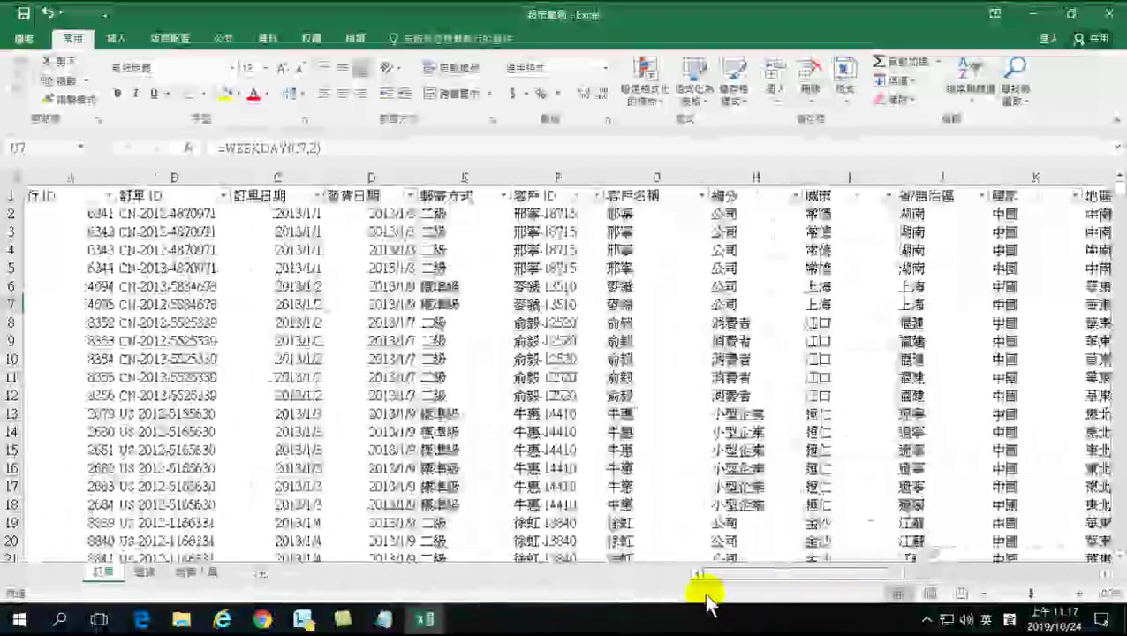
pyautogui.click(284, 268)
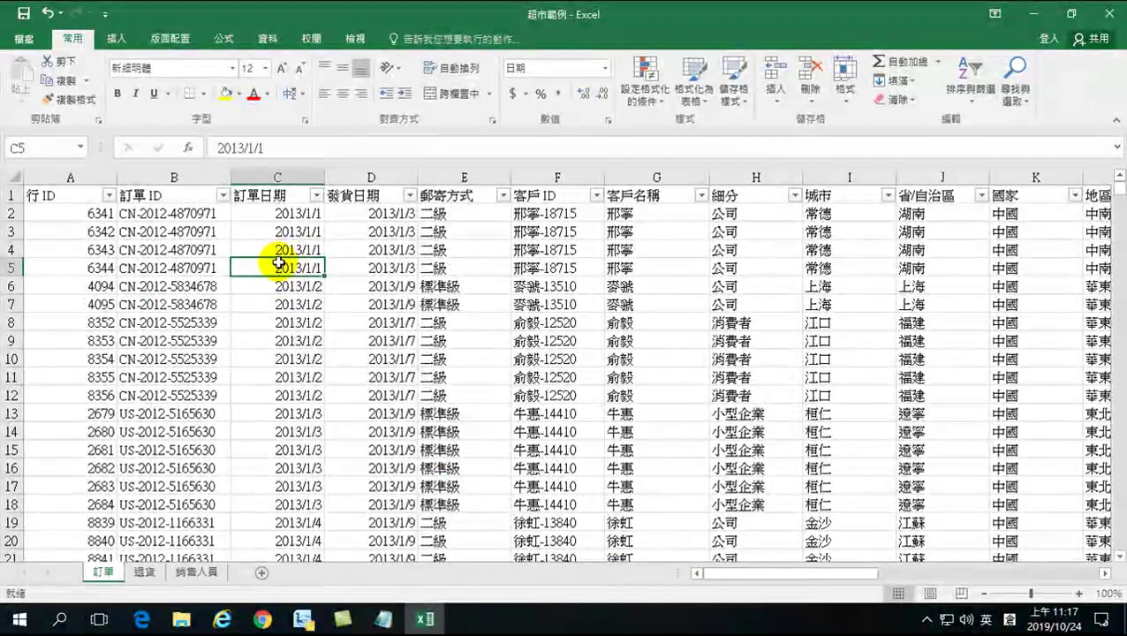
pyautogui.click(258, 148)
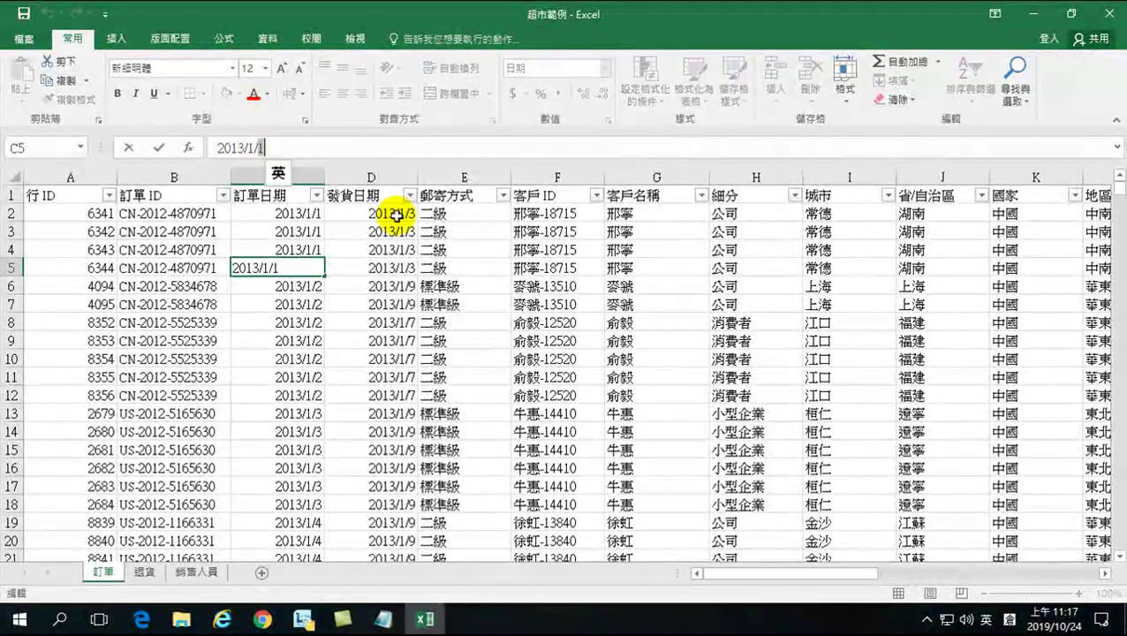
pyautogui.press('BackSpace')
pyautogui.write('0')
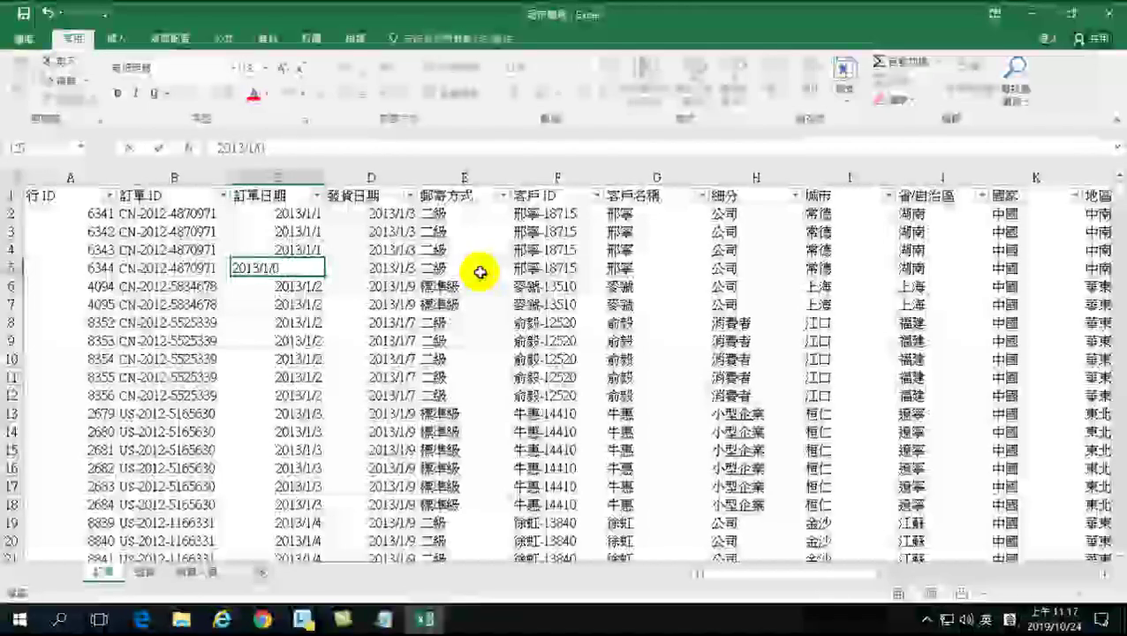
pyautogui.press('Return')
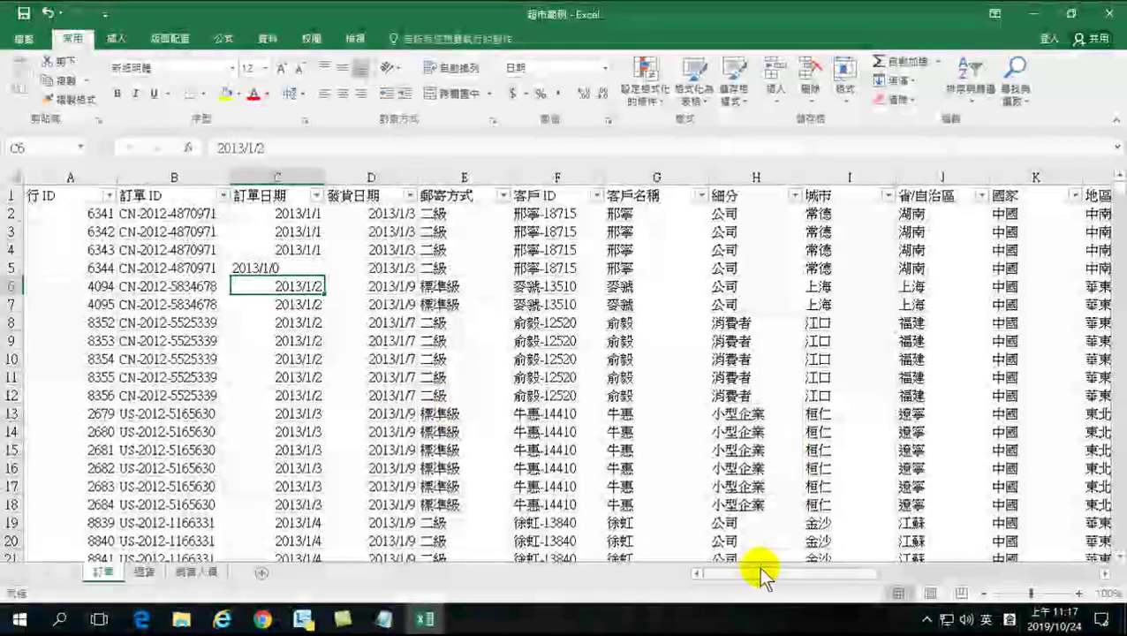
# Step: Check the 星期 column's filter list for abnormal values, and look at the first 利潤 and 銷售額 values
pyautogui.moveTo(757, 573); pyautogui.dragTo(972, 555)
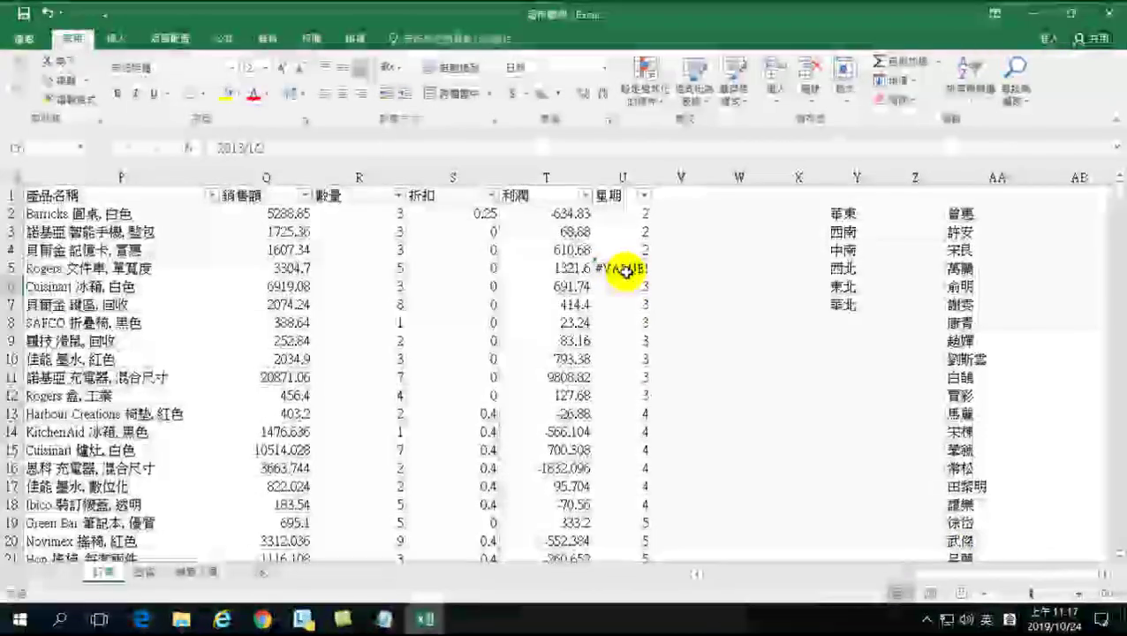
pyautogui.click(643, 198)
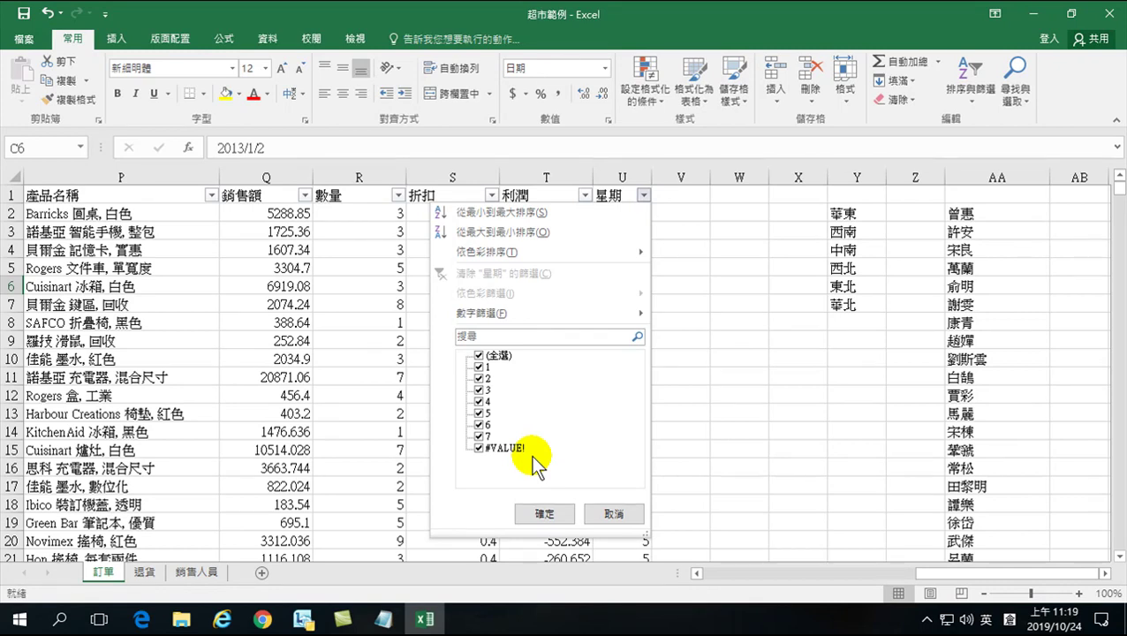
pyautogui.click(544, 513)
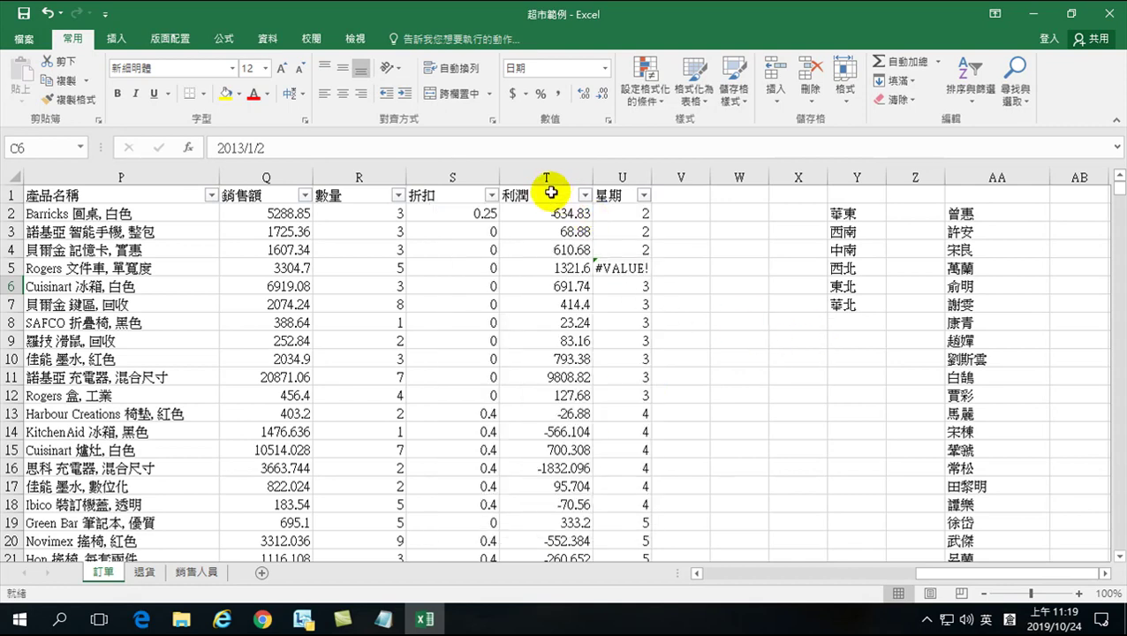
pyautogui.click(552, 217)
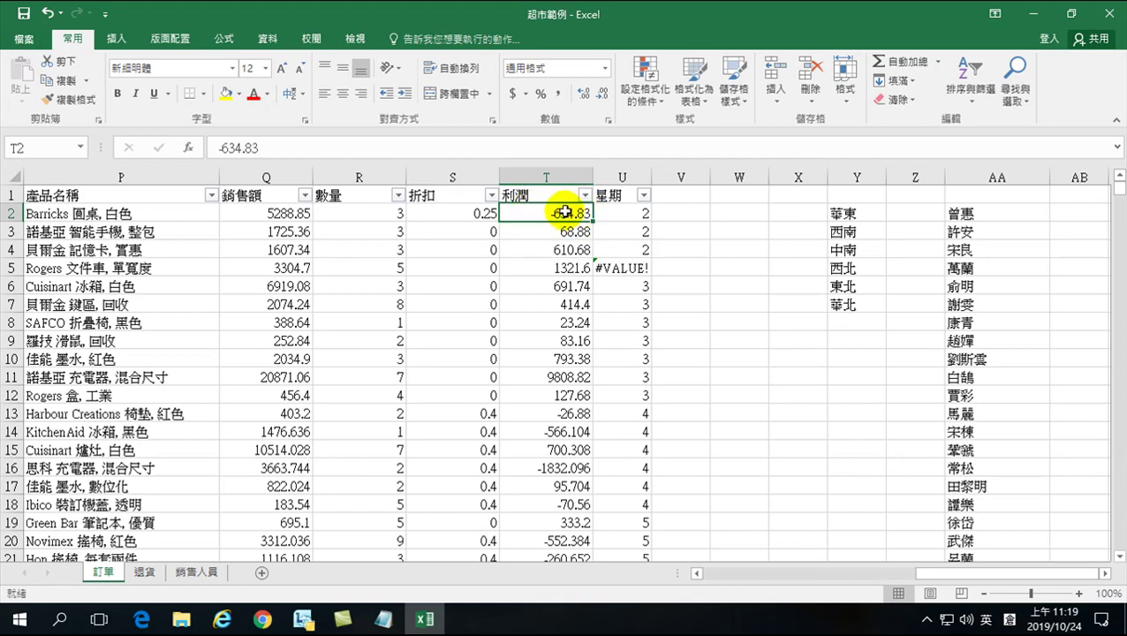
pyautogui.click(282, 215)
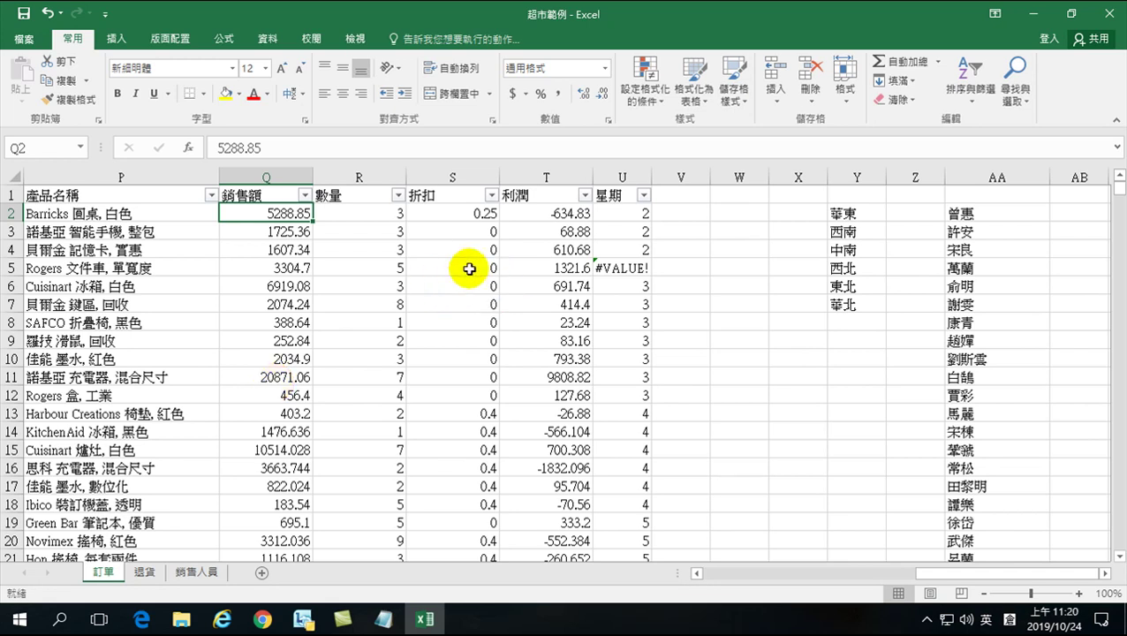
# Step: Close the 超市範例 workbook without saving the changes
pyautogui.moveTo(940, 574); pyautogui.dragTo(714, 578)
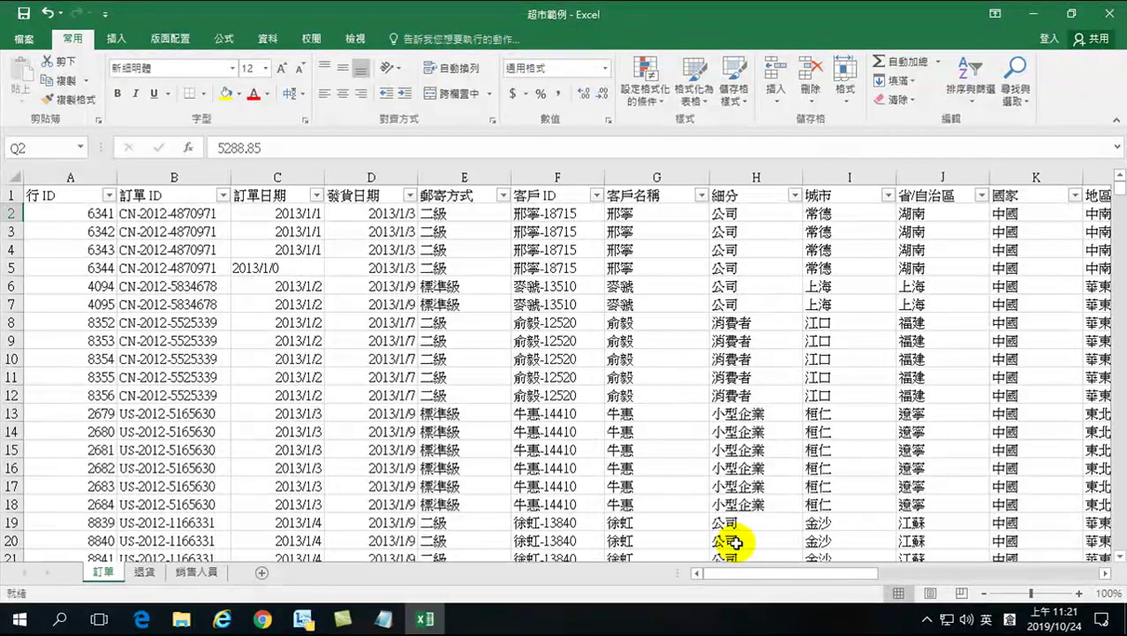
pyautogui.click(570, 393)
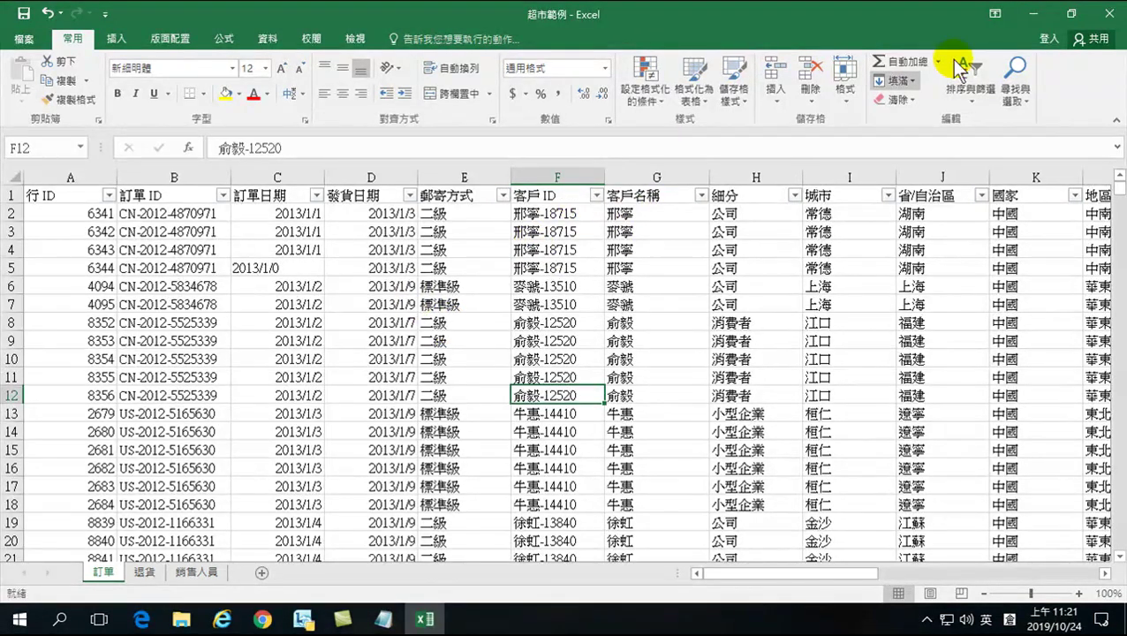
pyautogui.click(1112, 14)
pyautogui.click(567, 347)
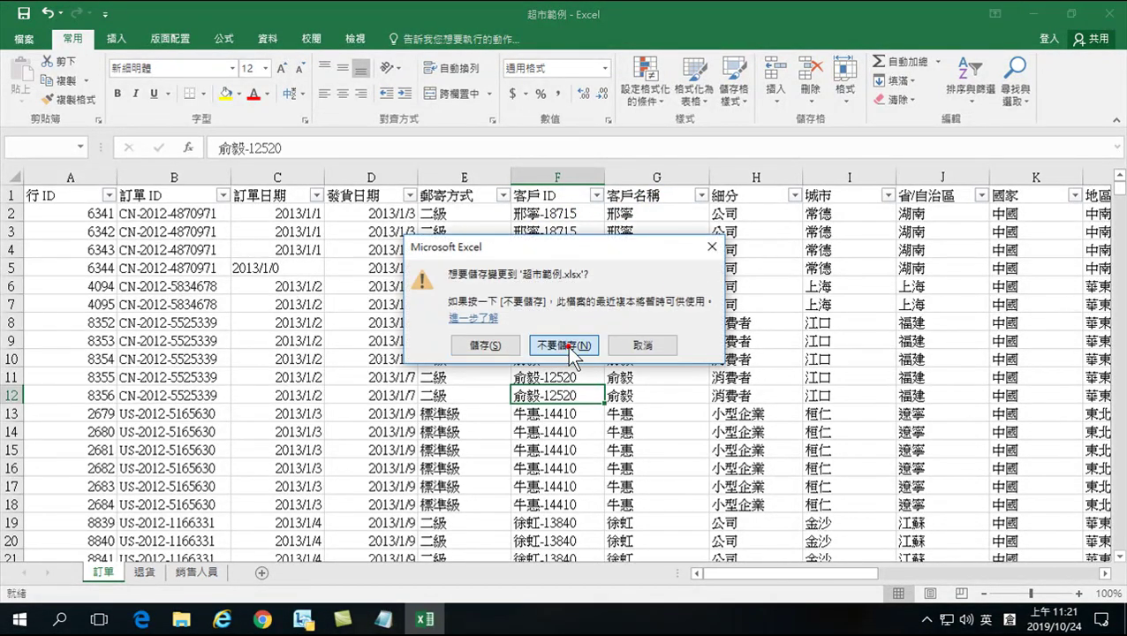
# Step: Reopen the 超市範例 workbook from the Office 日常工作使用技巧 folder in File Explorer and select cell F9
pyautogui.click(308, 395)
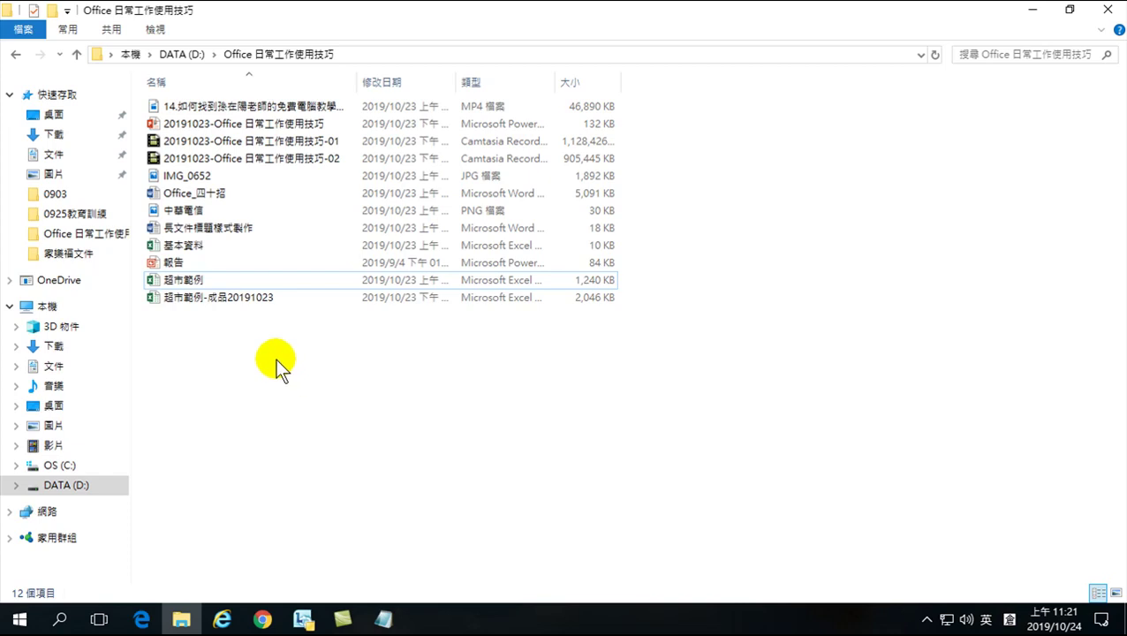
pyautogui.click(178, 280)
pyautogui.doubleClick(180, 281)
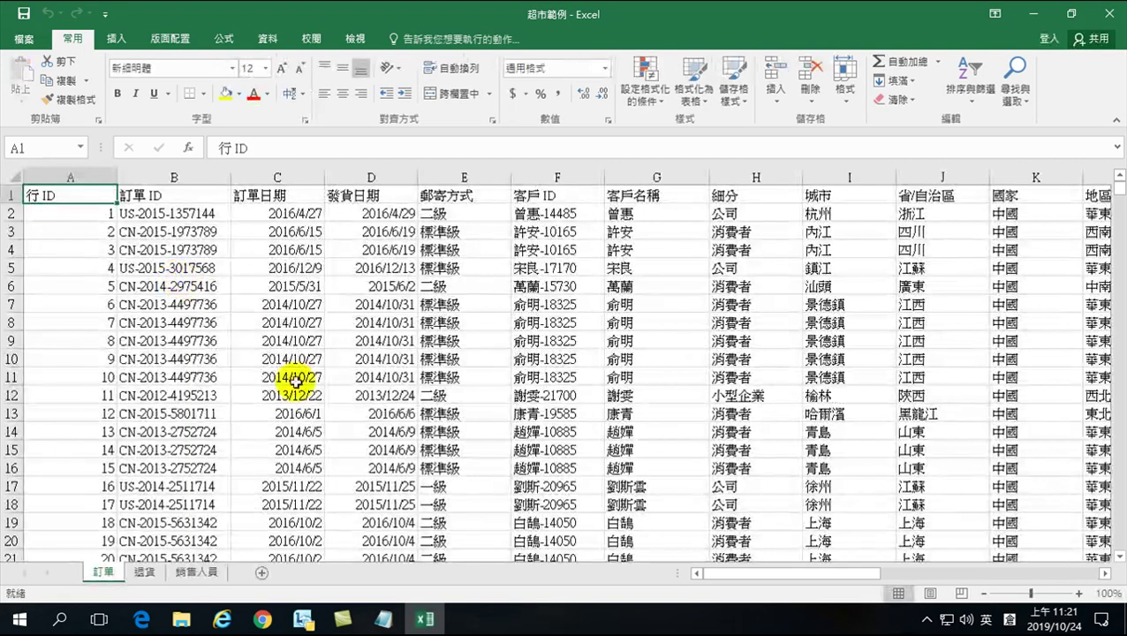
pyautogui.click(519, 339)
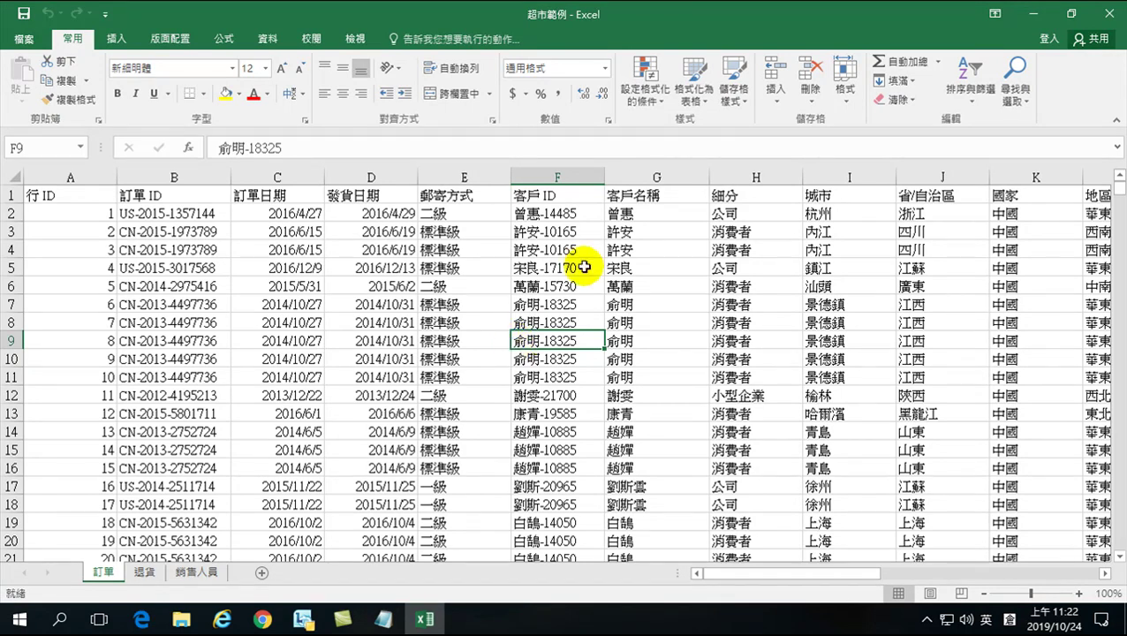
# Step: Look through the columns of the 訂單 sheet, from 行 ID across to 利潤
pyautogui.click(732, 252)
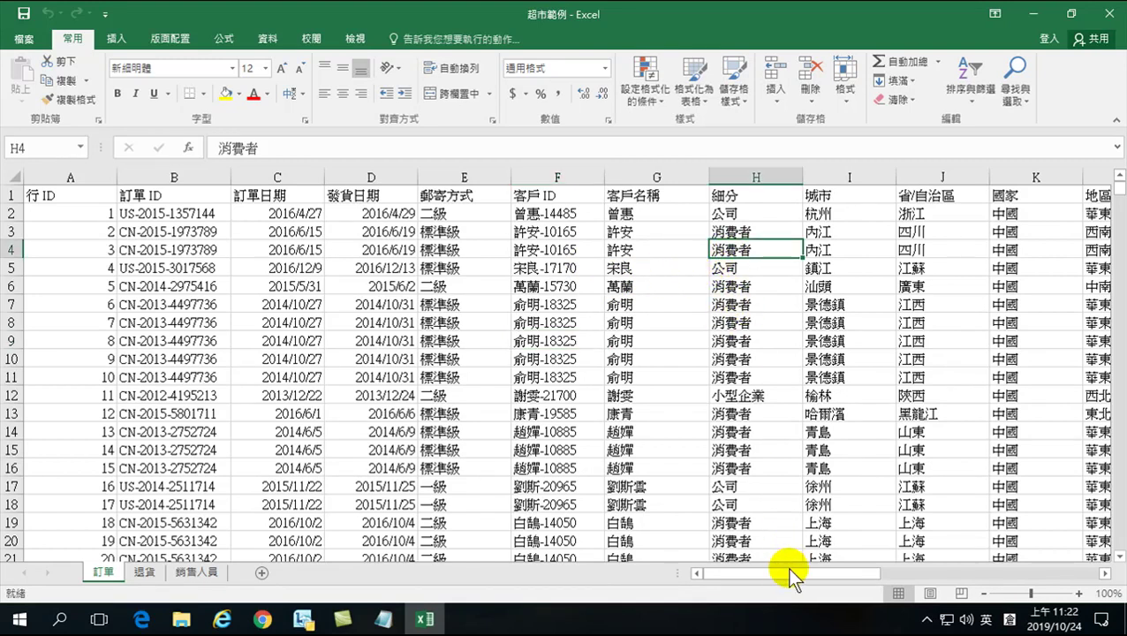
pyautogui.moveTo(783, 571); pyautogui.dragTo(868, 566)
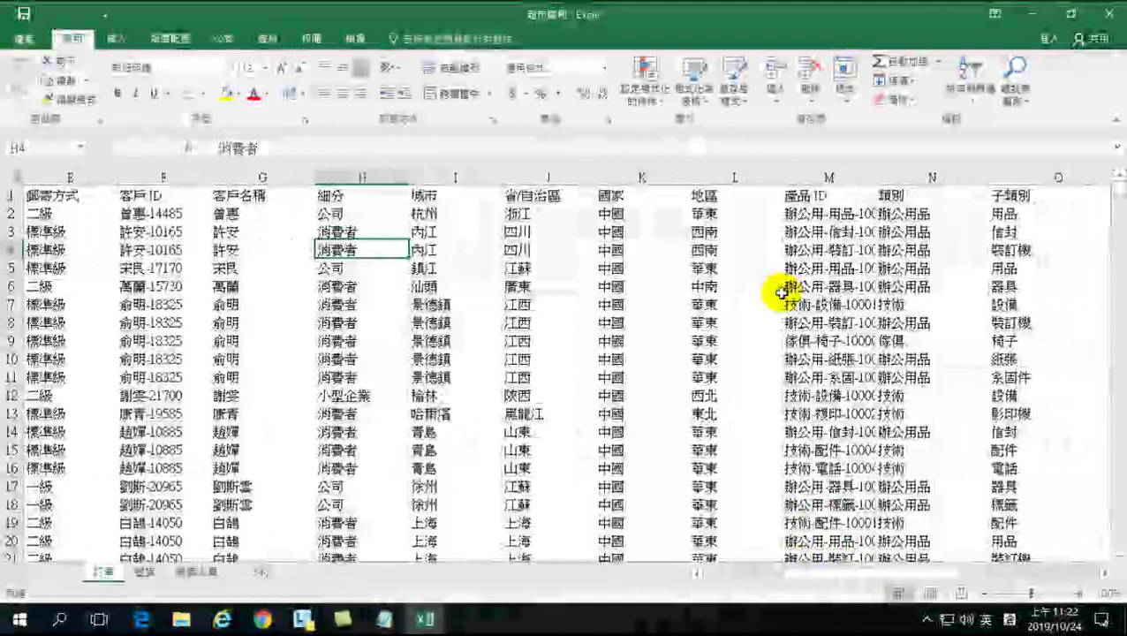
pyautogui.click(727, 254)
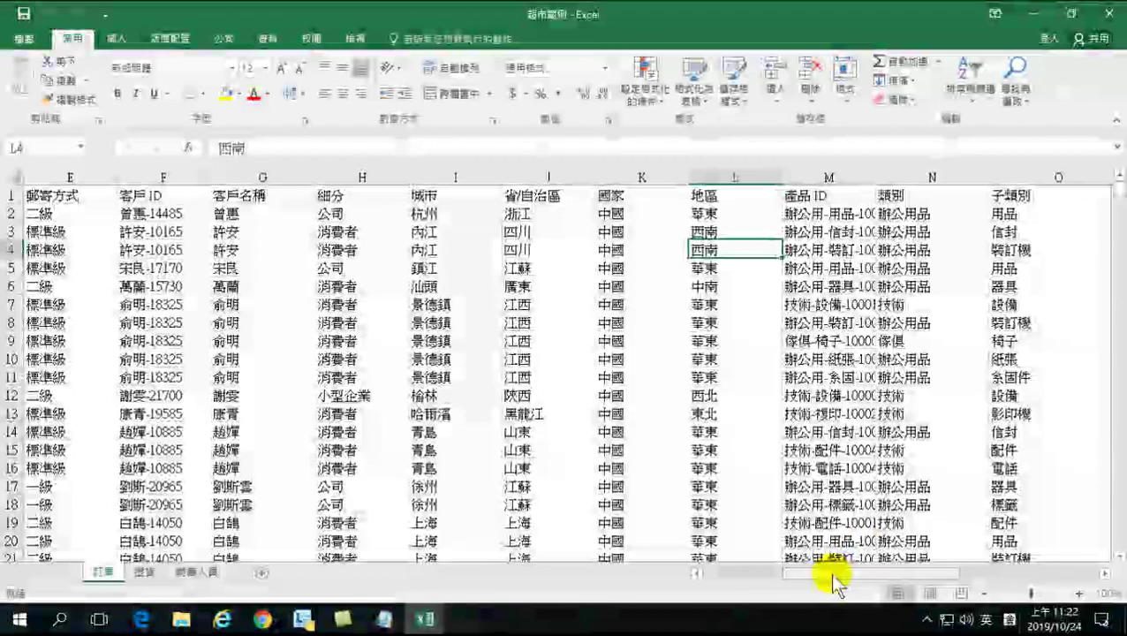
pyautogui.moveTo(830, 573); pyautogui.dragTo(685, 574)
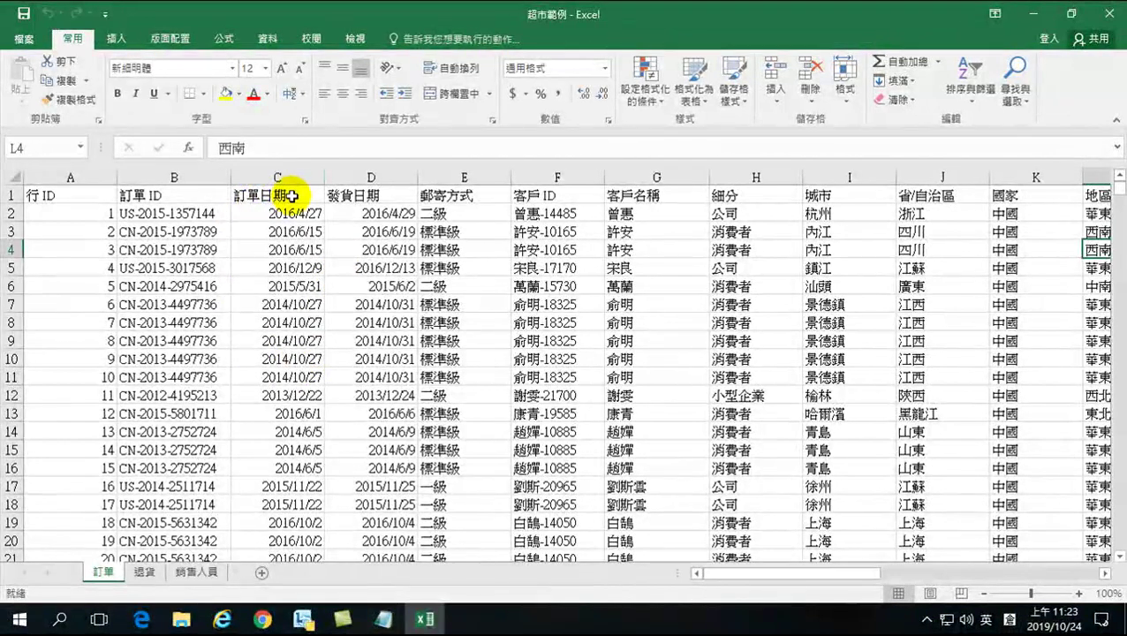
pyautogui.moveTo(747, 572); pyautogui.dragTo(939, 619)
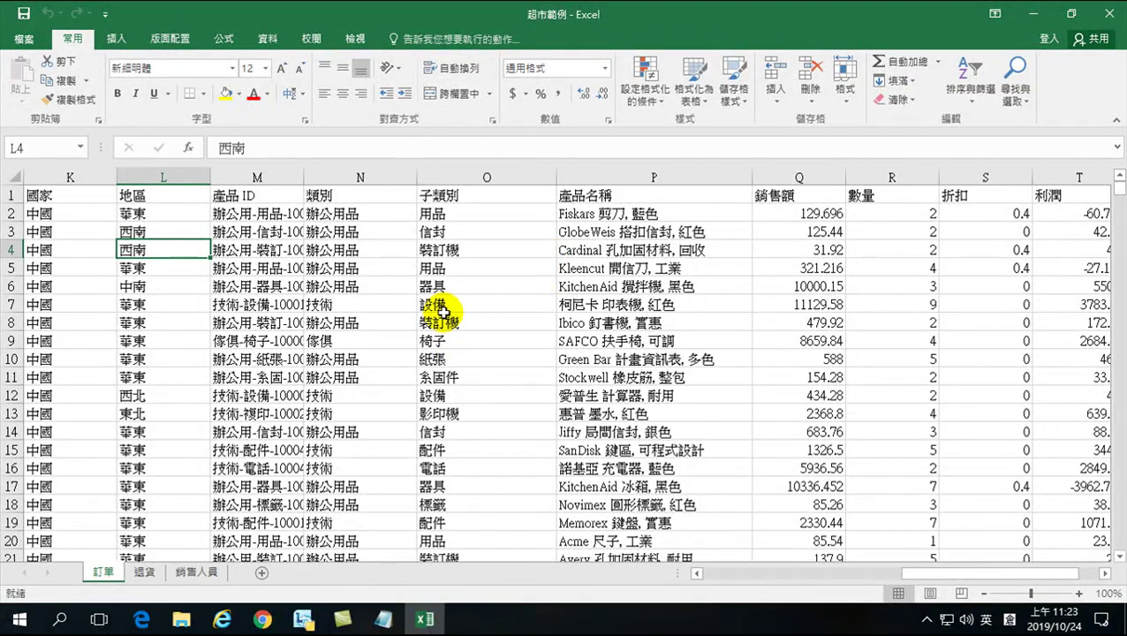
pyautogui.click(484, 279)
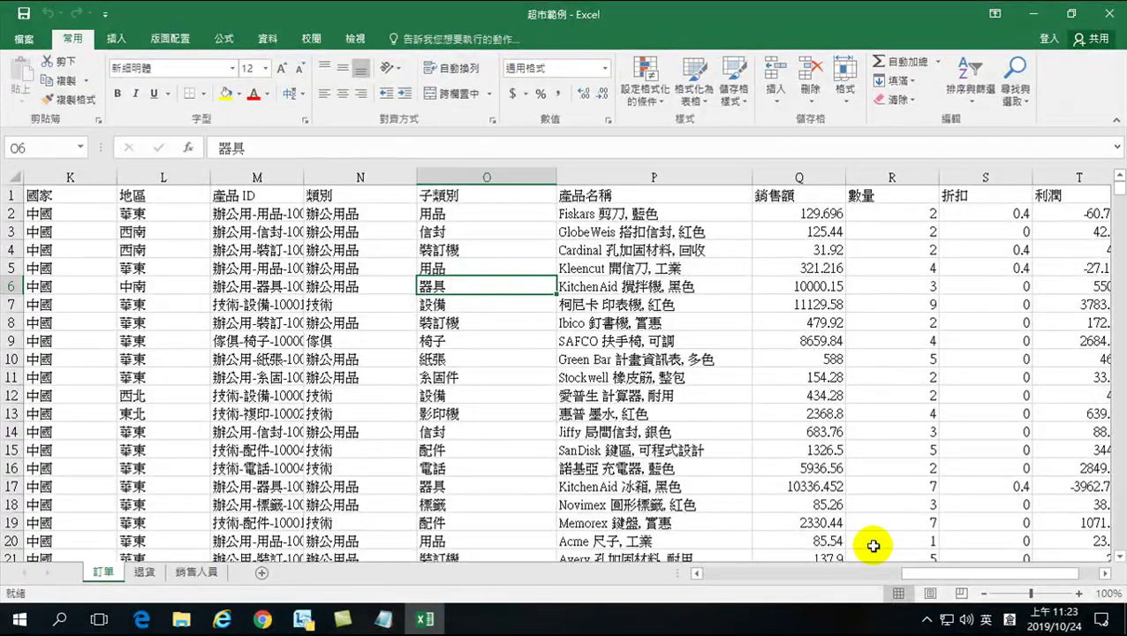
pyautogui.moveTo(924, 573); pyautogui.dragTo(730, 574)
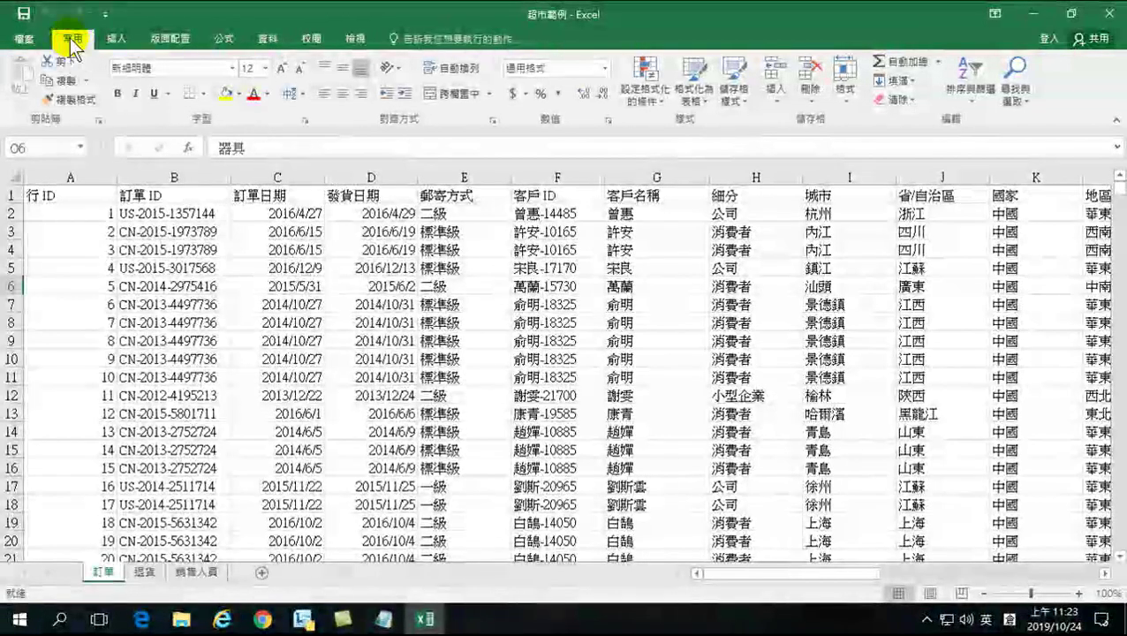
# Step: Format the order data in A1:T10001 as a table with headers, using the blue-header style from the 淺色 group
pyautogui.click(519, 373)
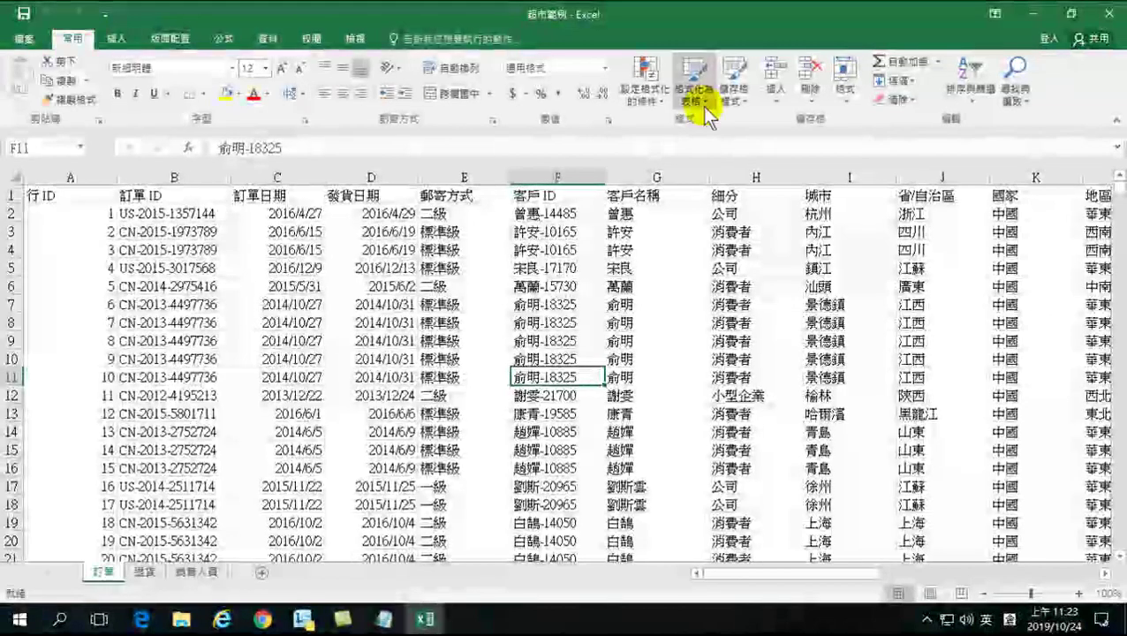
pyautogui.click(695, 81)
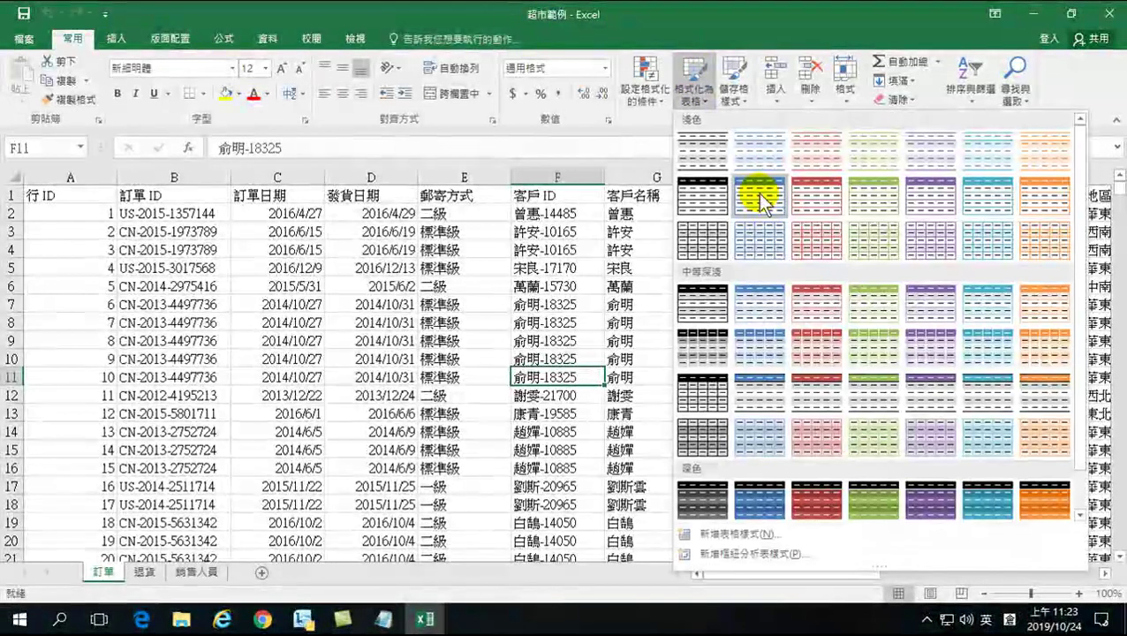
pyautogui.click(756, 192)
pyautogui.moveTo(687, 255); pyautogui.dragTo(721, 259)
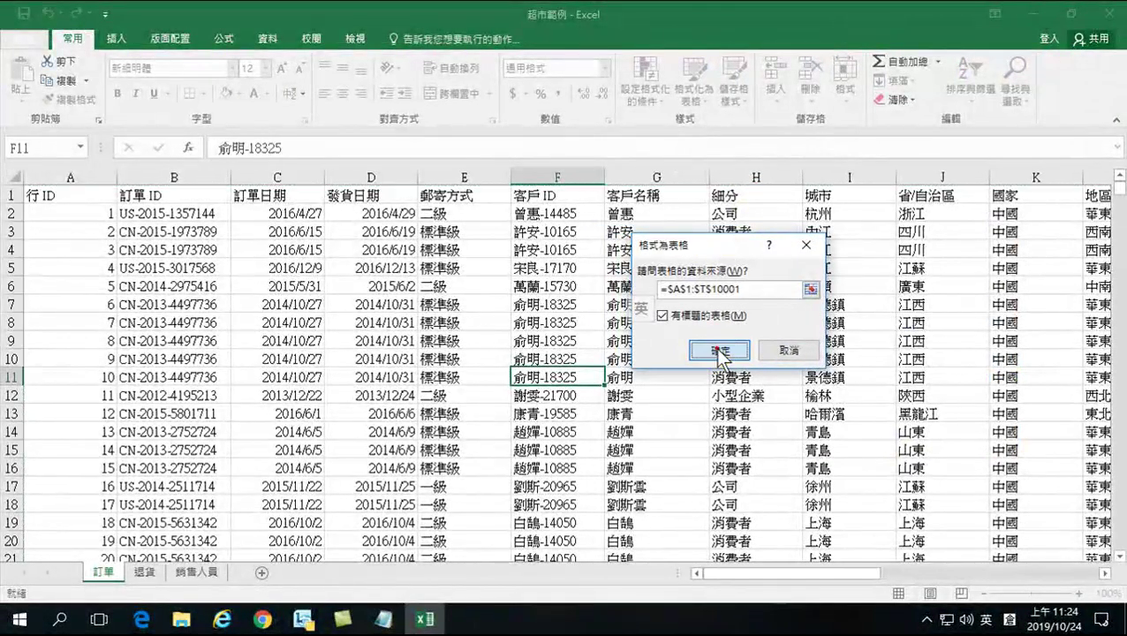
pyautogui.click(720, 352)
pyautogui.click(578, 303)
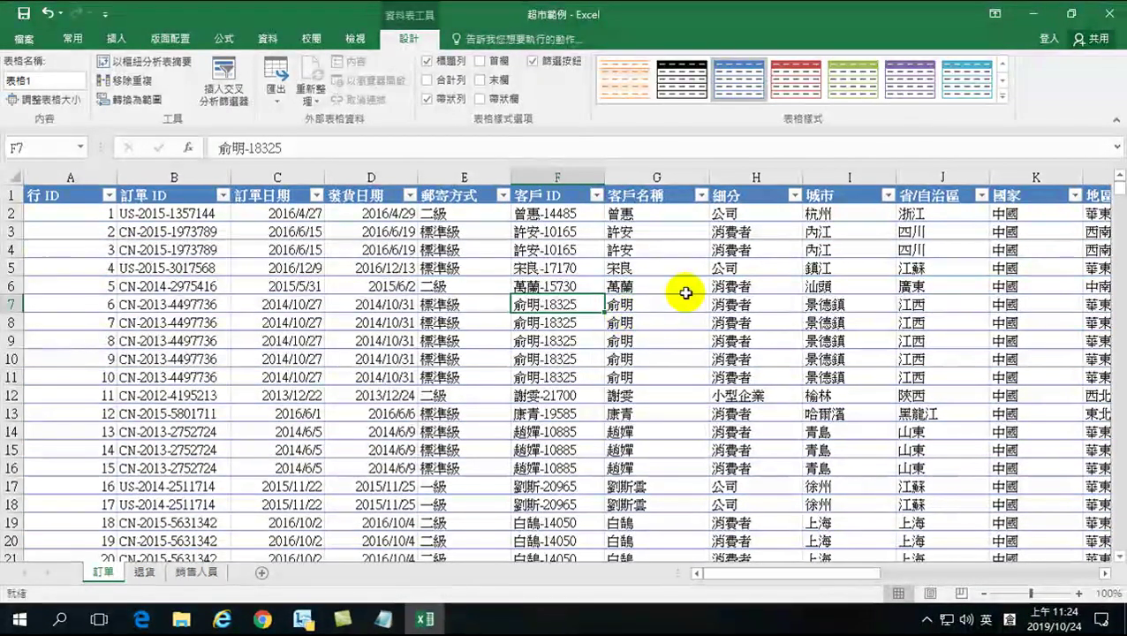
# Step: Create a pivot table from 表格1 on a new worksheet
pyautogui.click(535, 265)
pyautogui.click(542, 265)
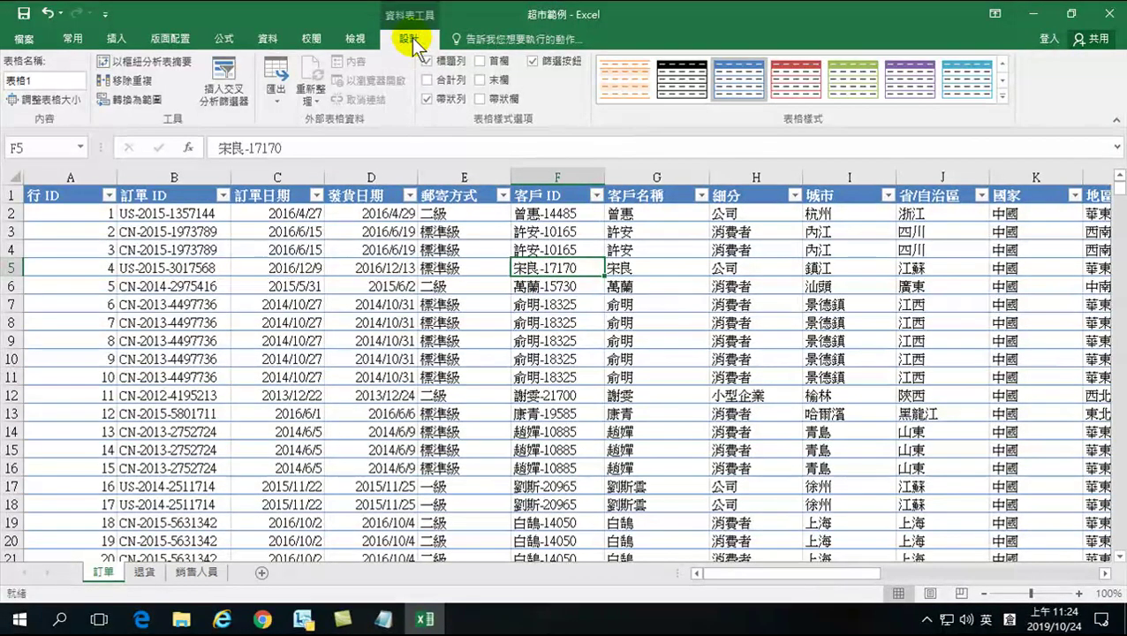
pyautogui.click(115, 38)
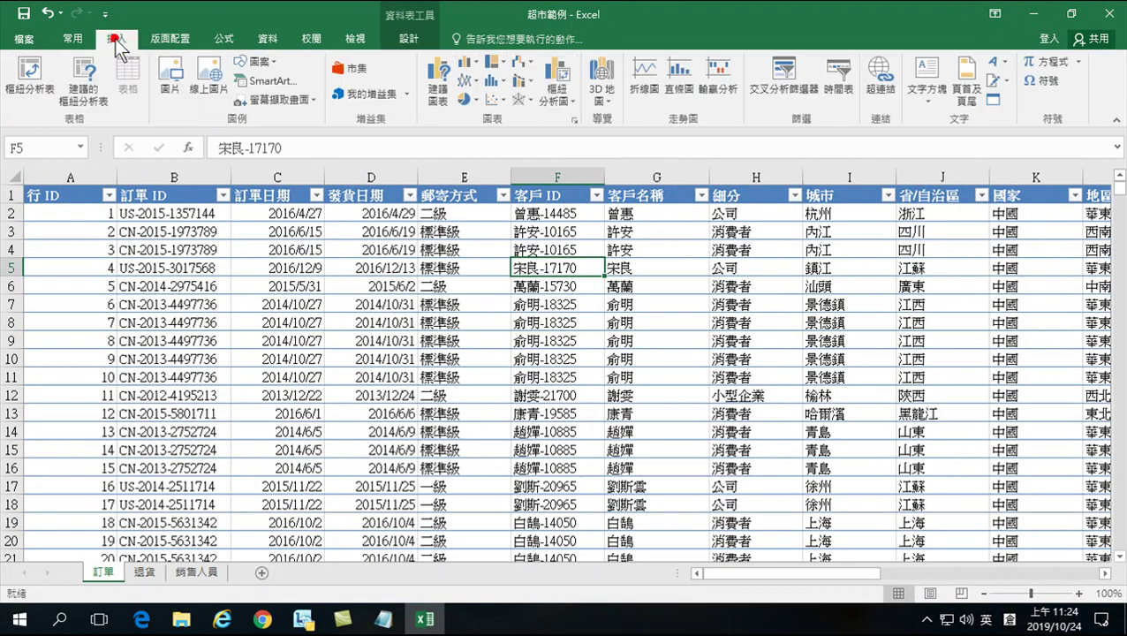
pyautogui.click(32, 75)
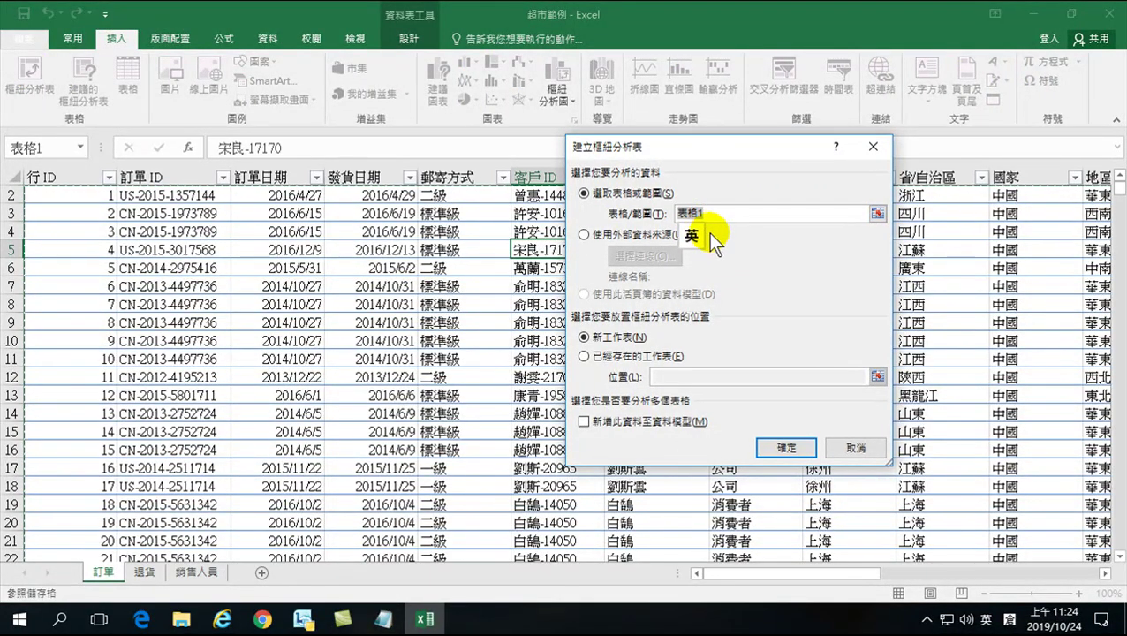
pyautogui.click(785, 448)
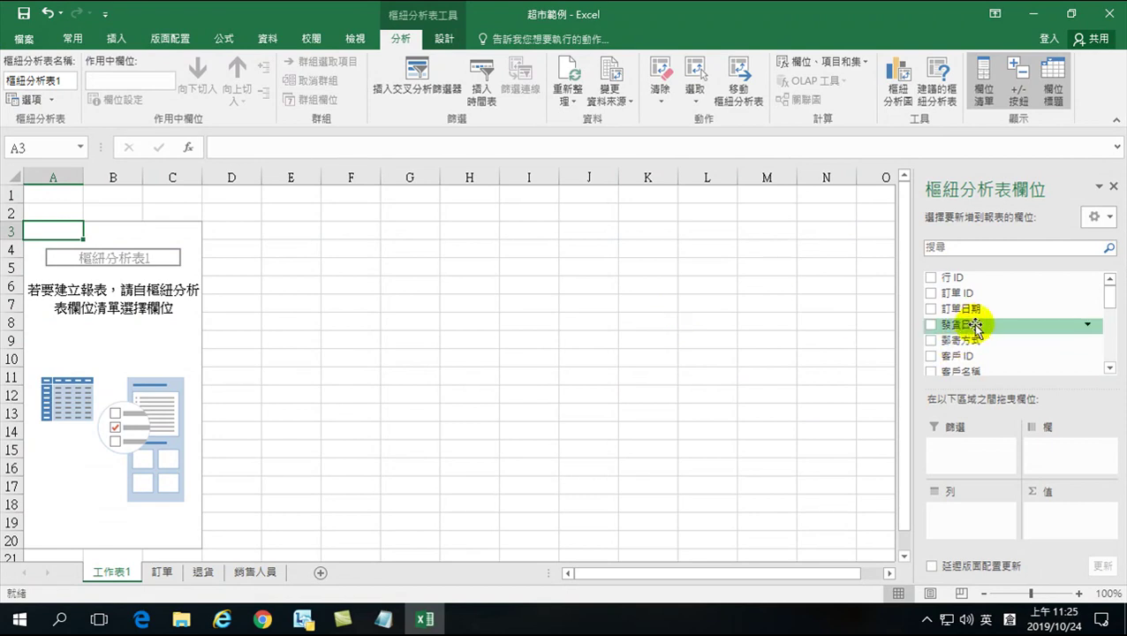
# Step: Add 訂單日期 as the pivot table's row field and sum 銷售額 and 利潤 as its values
pyautogui.click(932, 309)
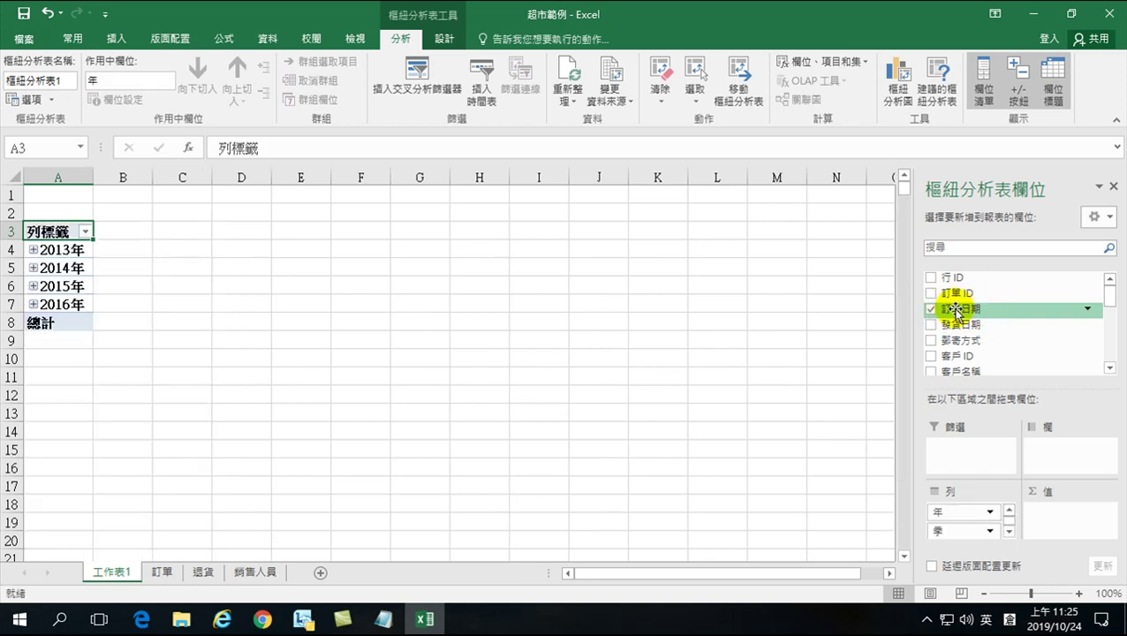
pyautogui.moveTo(1109, 297); pyautogui.dragTo(1097, 347)
pyautogui.click(931, 293)
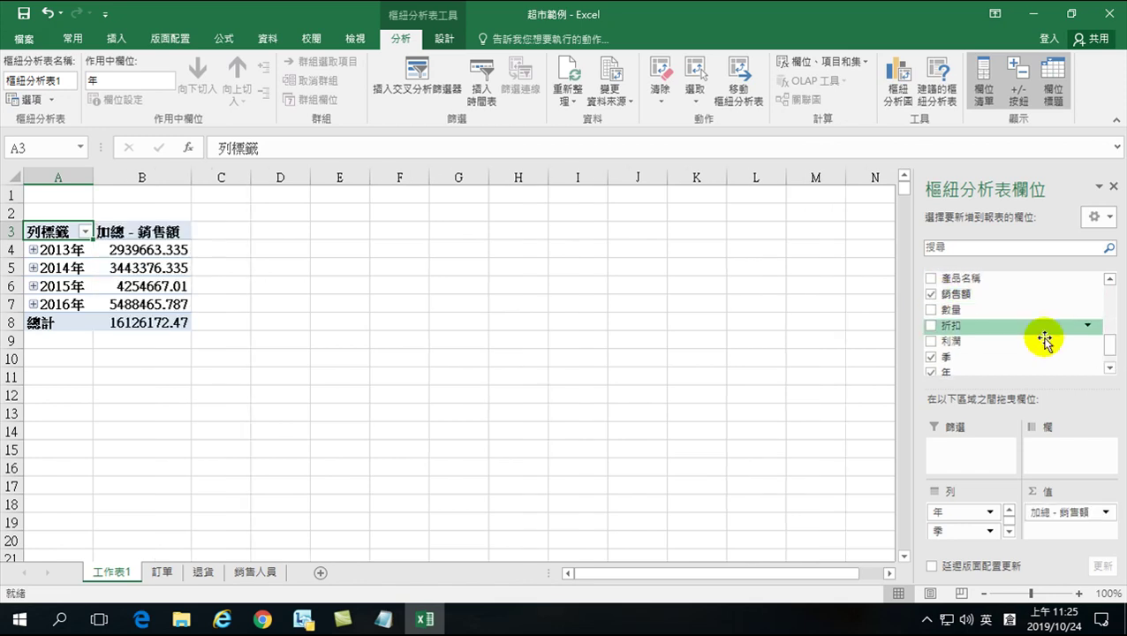
pyautogui.moveTo(1109, 349)
pyautogui.mouseDown()
pyautogui.moveTo(1110, 326)
pyautogui.moveTo(1109, 350)
pyautogui.mouseUp()
pyautogui.click(931, 329)
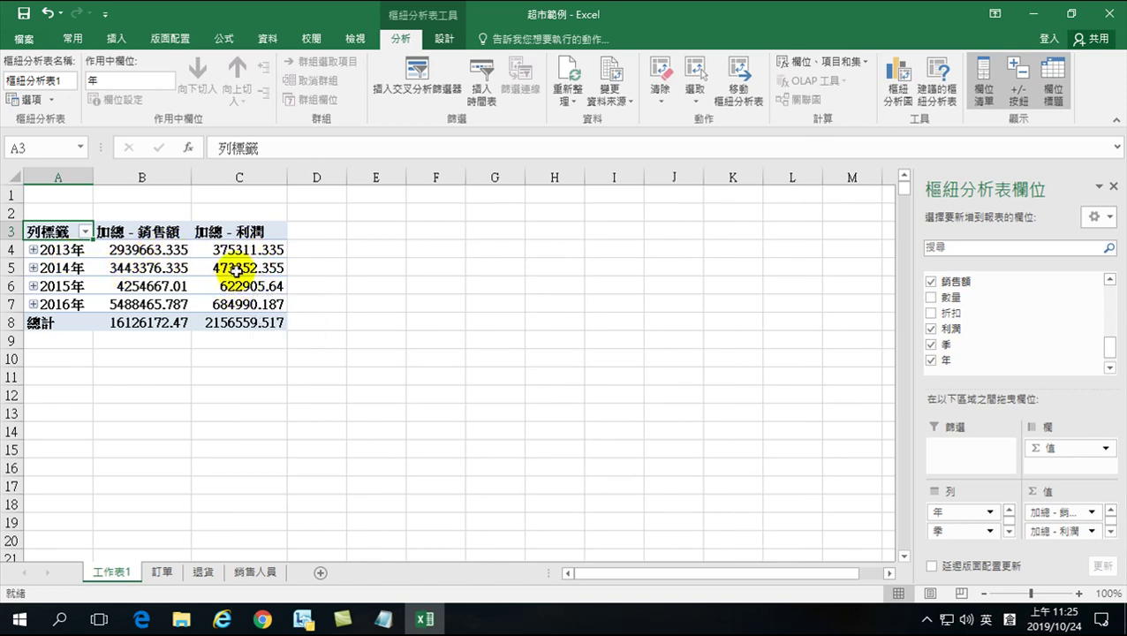
# Step: Insert a clustered column (群組直條圖) pivot chart and place it beside the pivot table
pyautogui.click(894, 79)
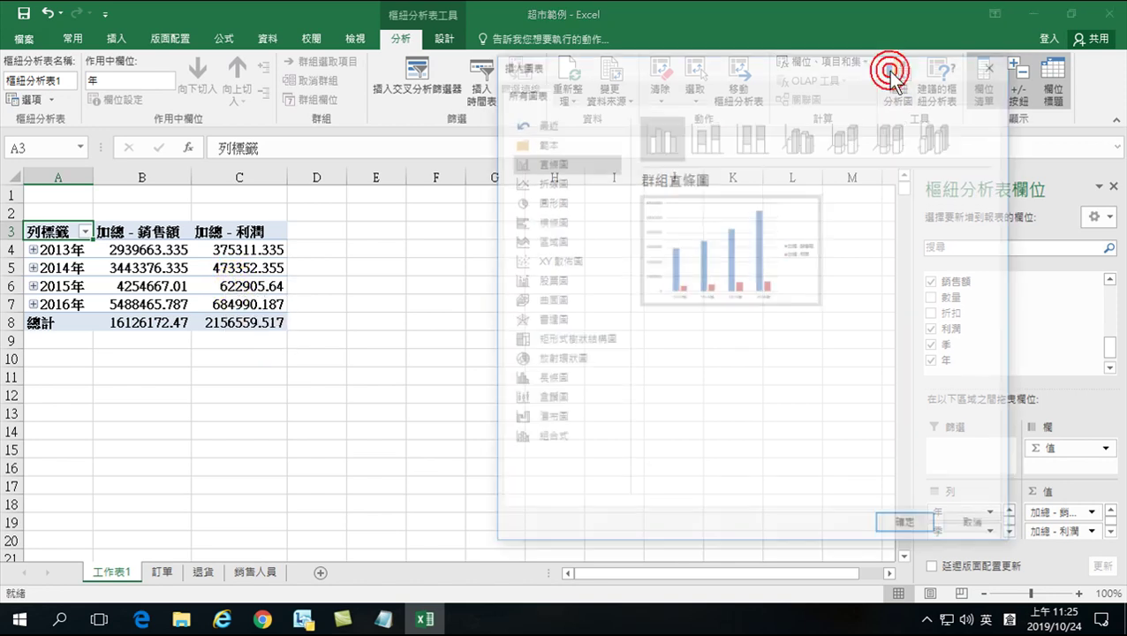
pyautogui.click(908, 530)
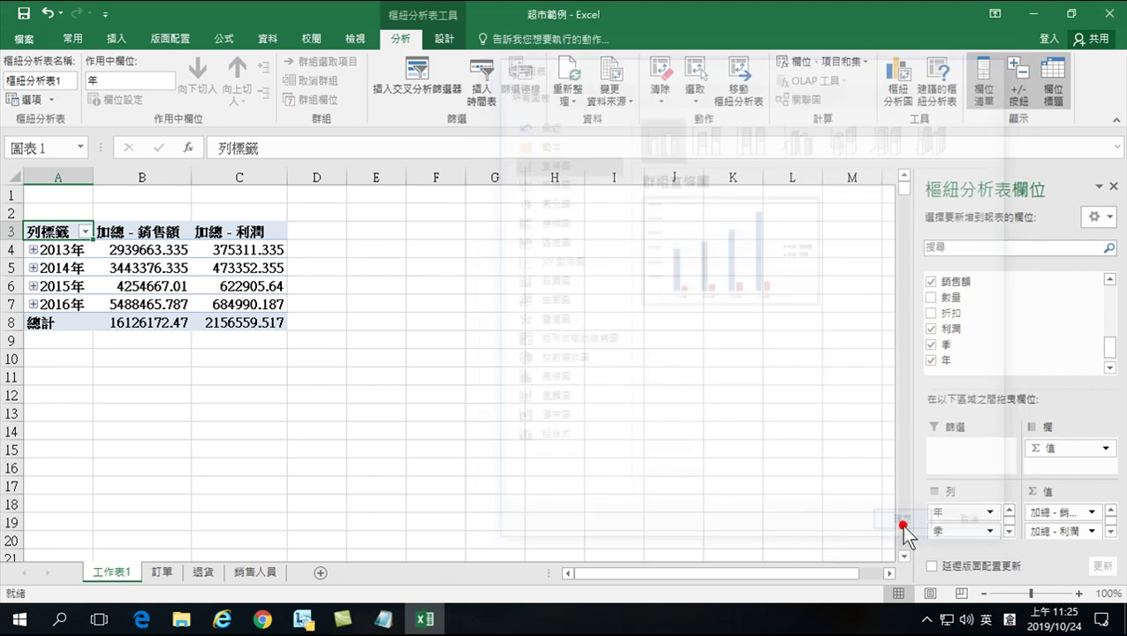
pyautogui.moveTo(417, 269); pyautogui.dragTo(435, 226)
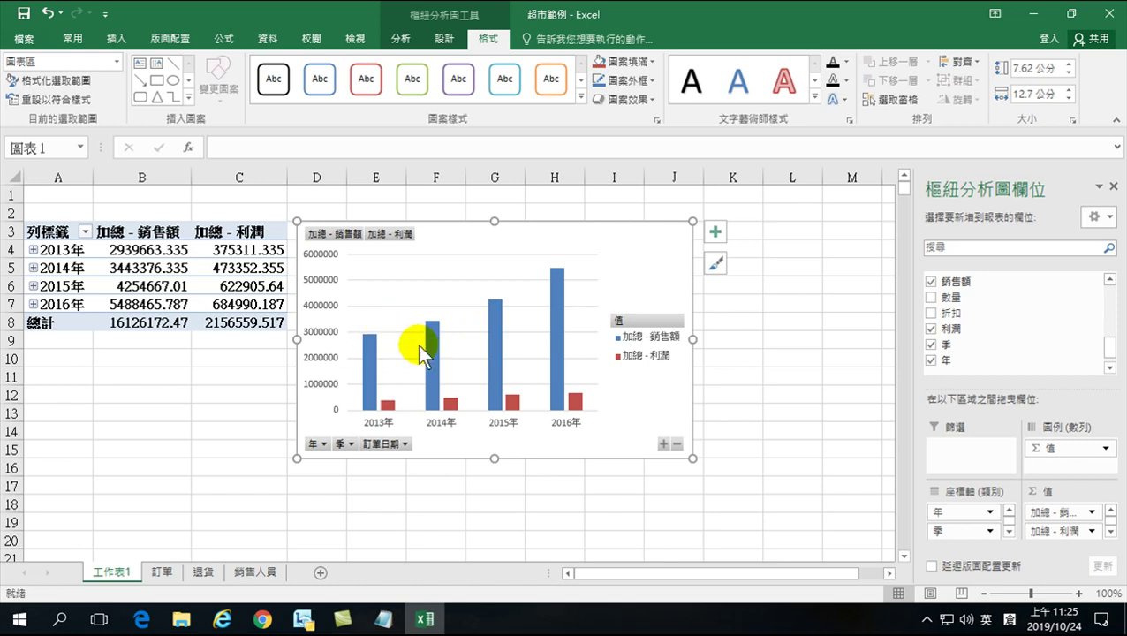
# Step: Change the chart's 加總 - 利潤 series to a line with markers (含有資料標記的折線圖) on the secondary axis
pyautogui.rightClick(511, 401)
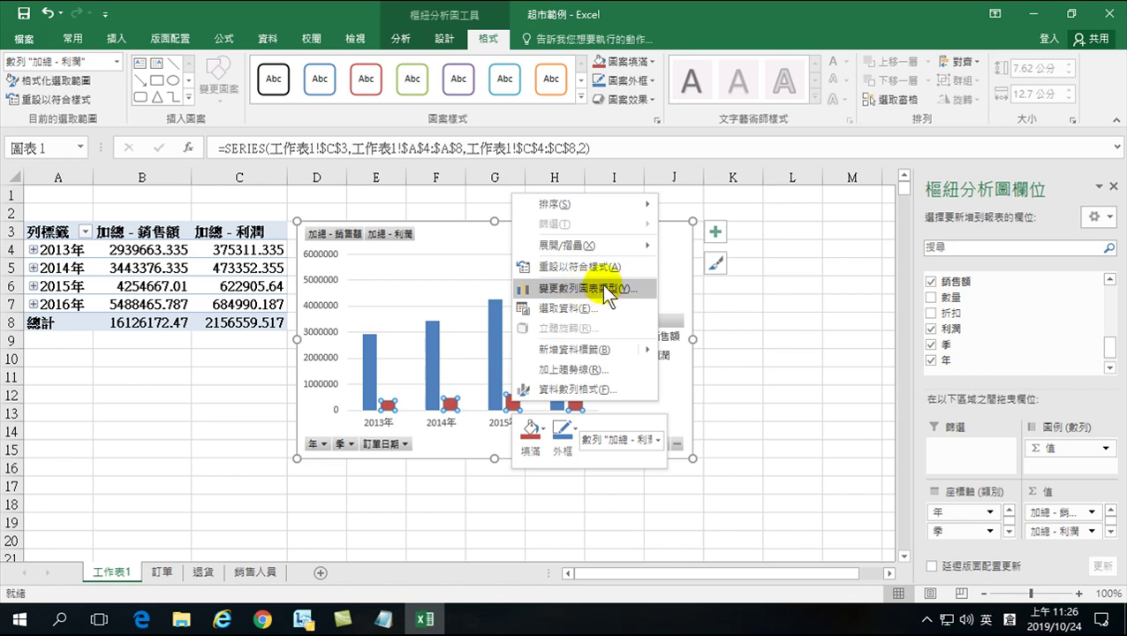
pyautogui.click(602, 288)
pyautogui.moveTo(610, 75); pyautogui.dragTo(714, 77)
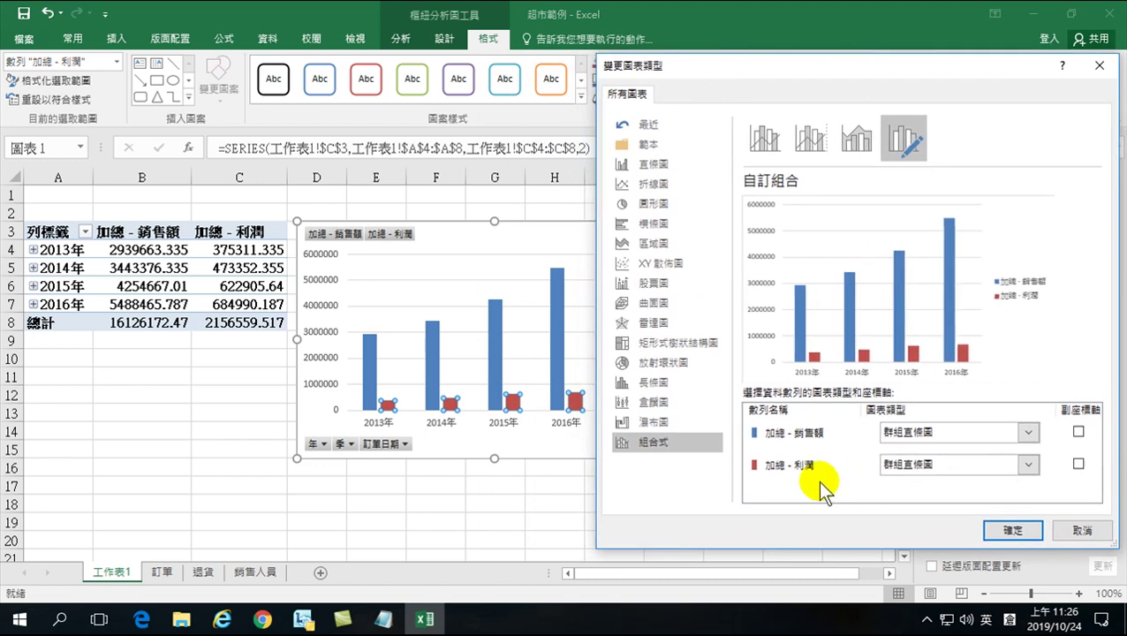
pyautogui.click(1026, 466)
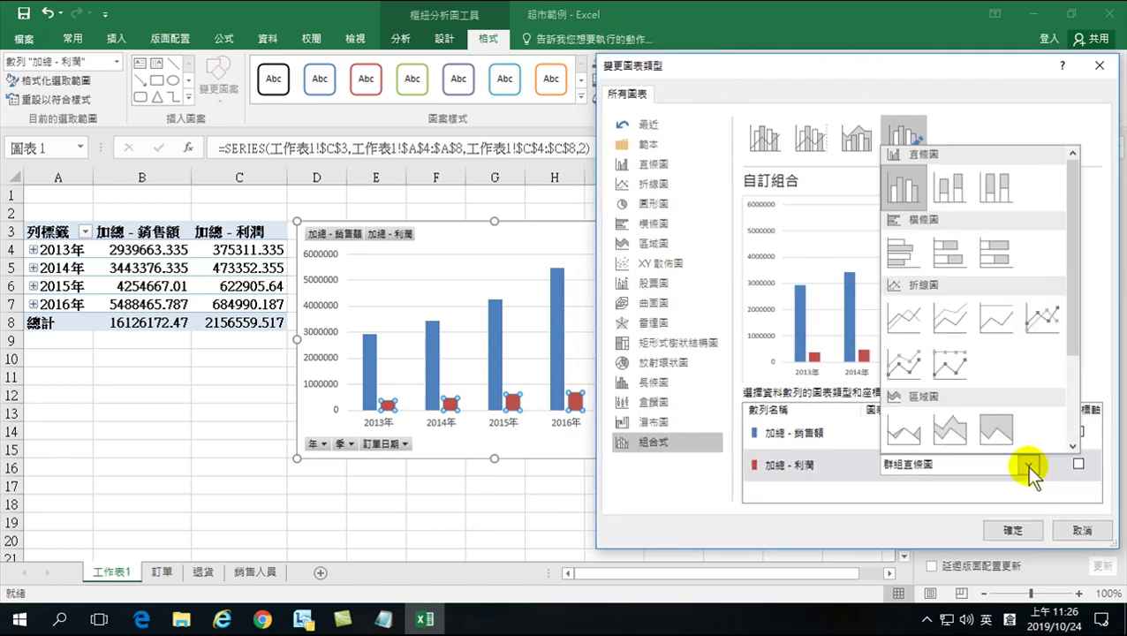
pyautogui.click(1039, 316)
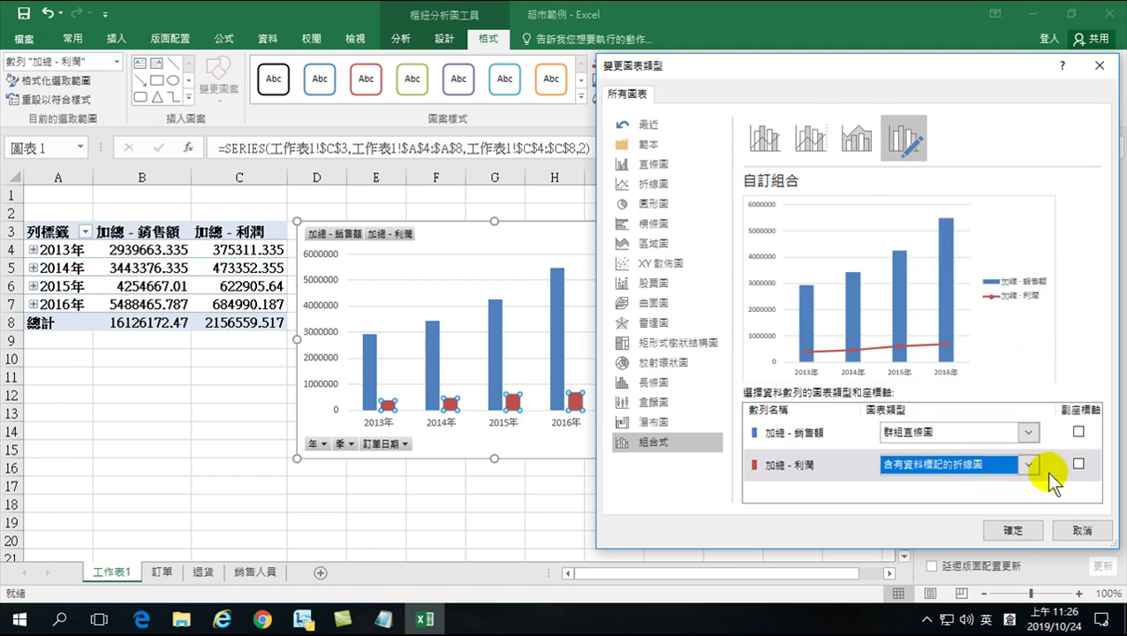
pyautogui.click(1079, 464)
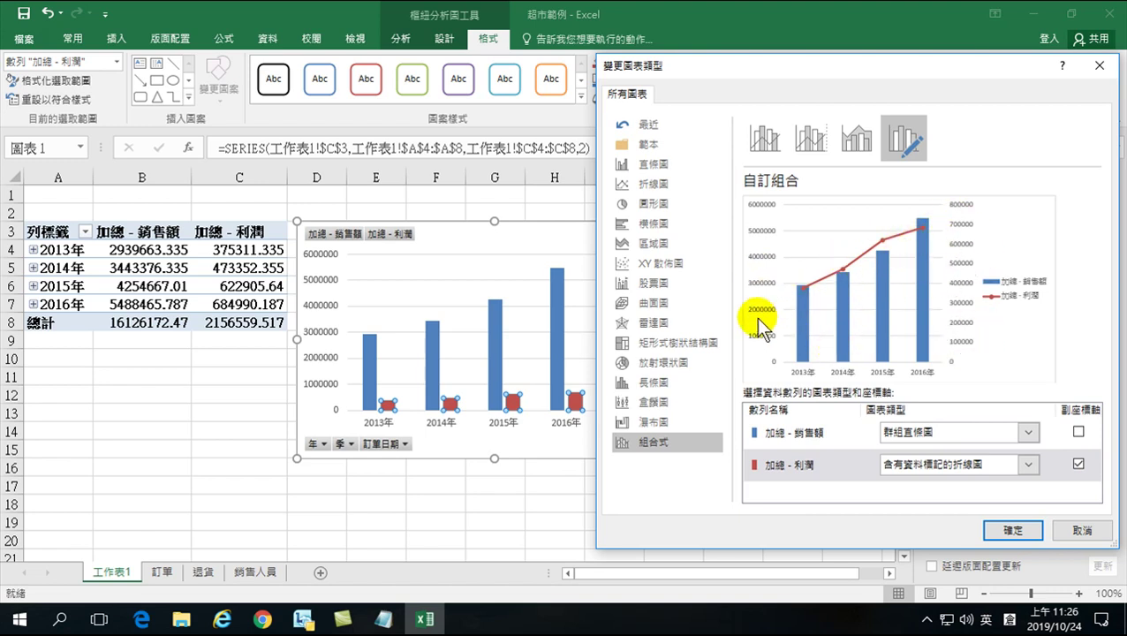
pyautogui.click(1014, 531)
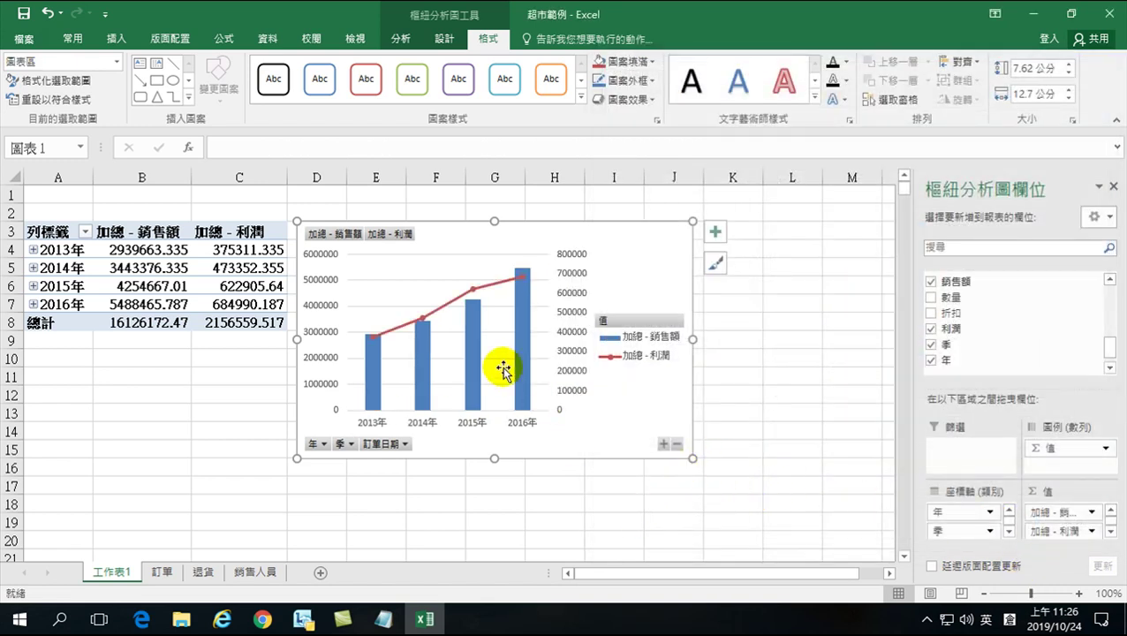
# Step: Compare the chart's 銷售額 columns with the 利潤 line across 2013年 to 2016年
pyautogui.moveTo(468, 305)
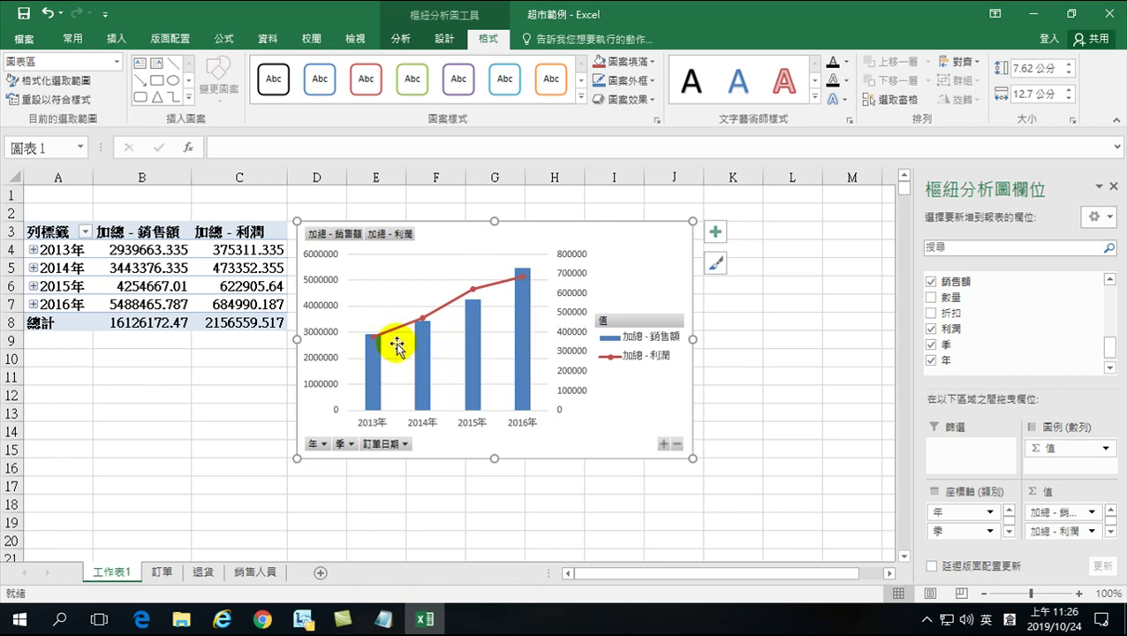
pyautogui.moveTo(371, 343)
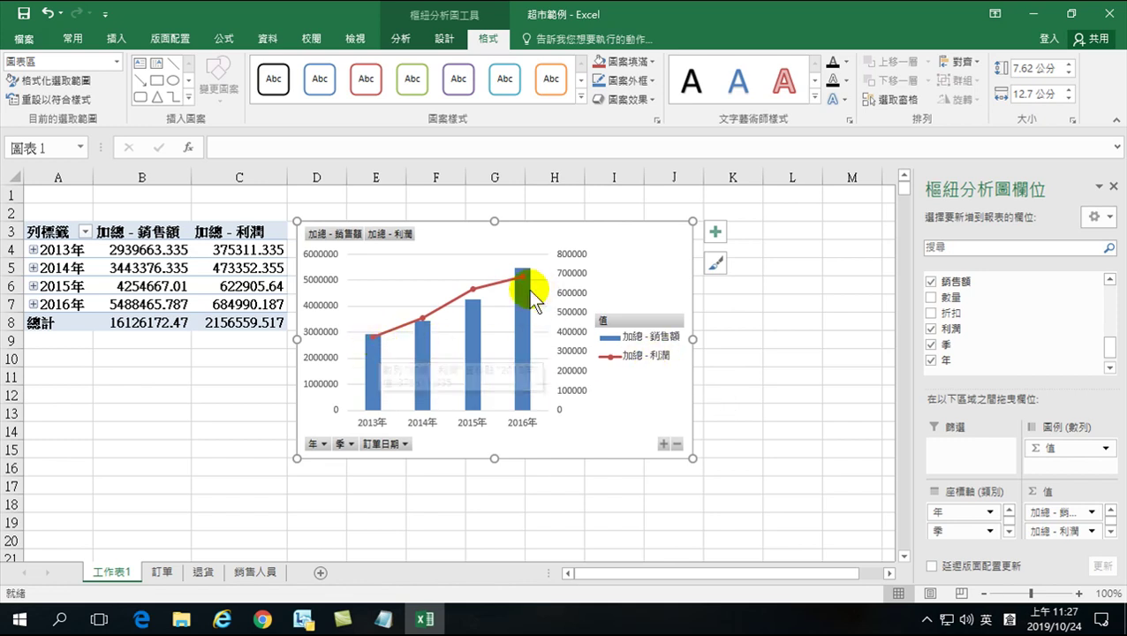
pyautogui.moveTo(522, 281)
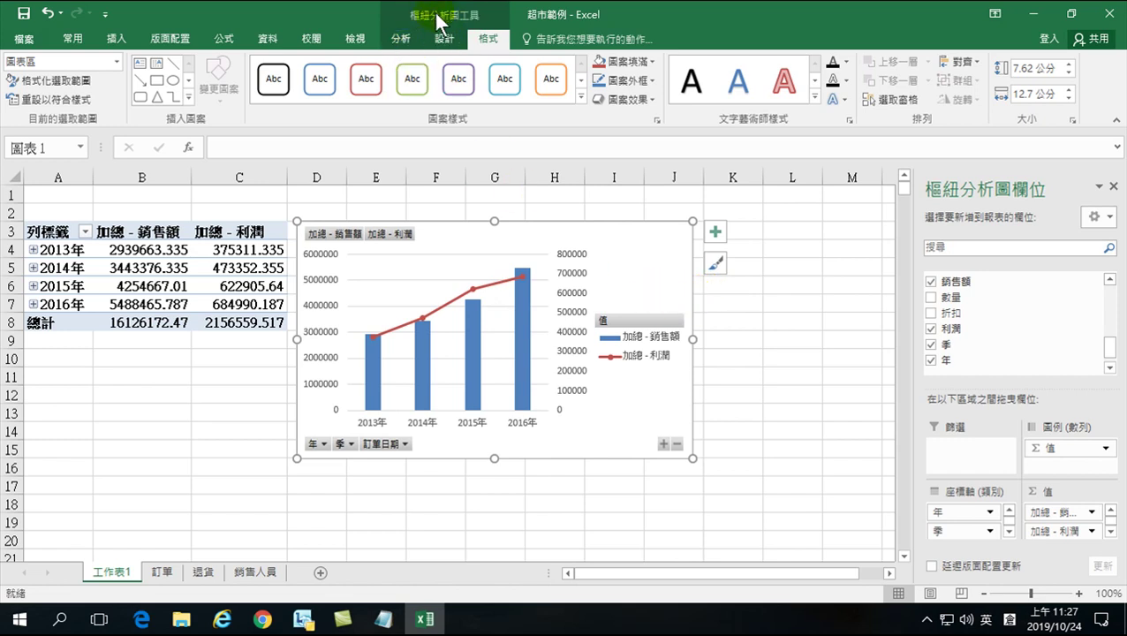
# Step: Insert 類別 and 子類別 slicers for the pivot table and place them side by side beside the chart
pyautogui.click(401, 38)
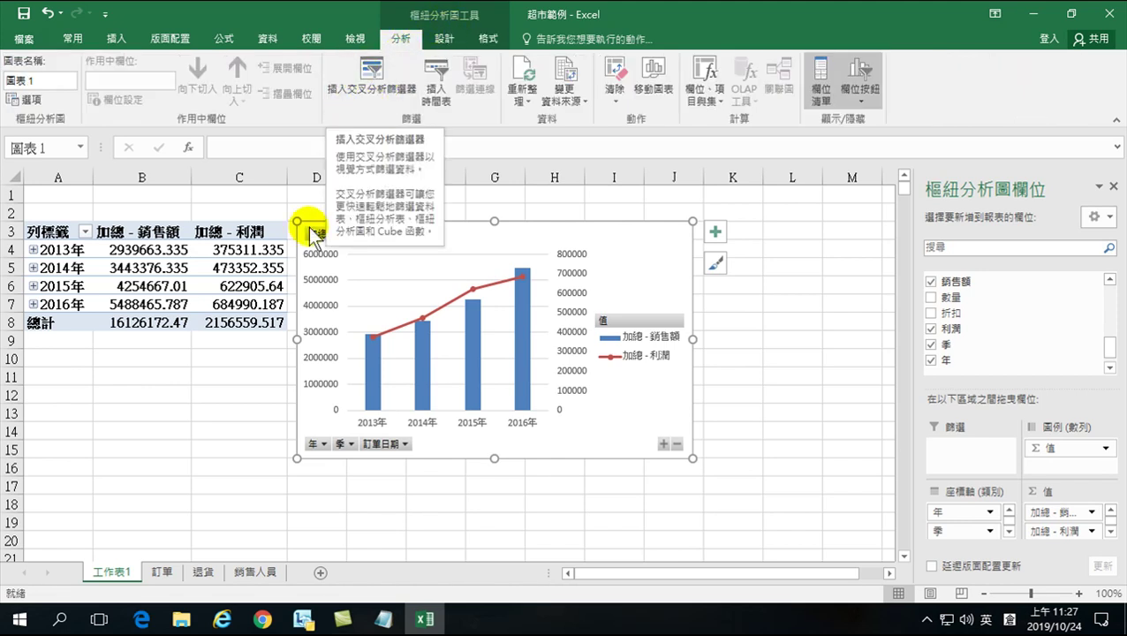
pyautogui.click(156, 272)
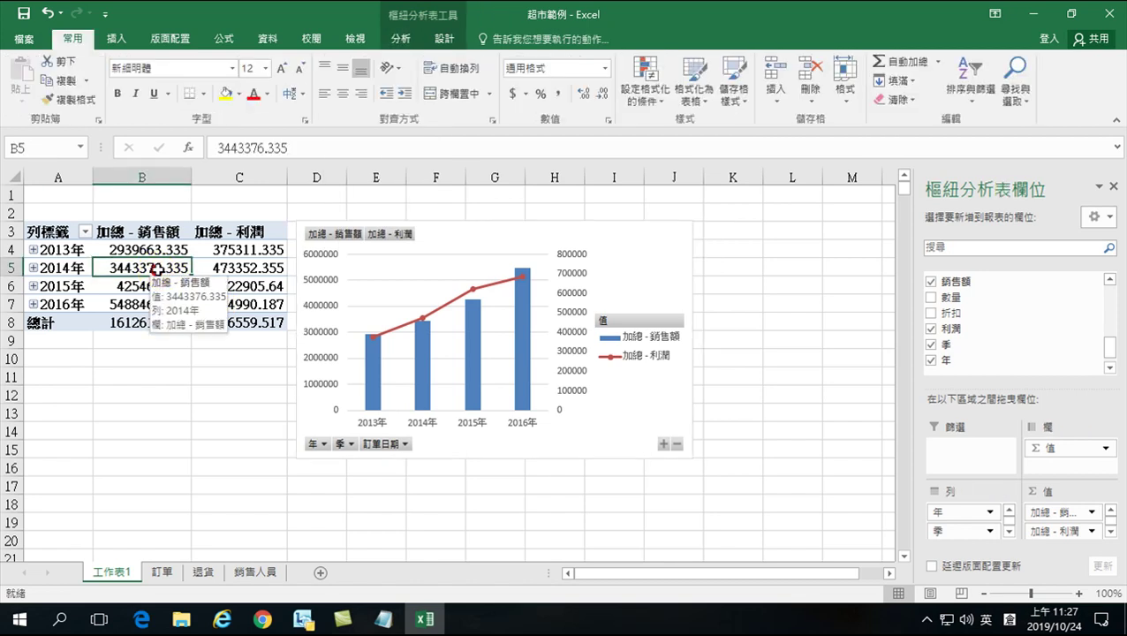
pyautogui.click(401, 38)
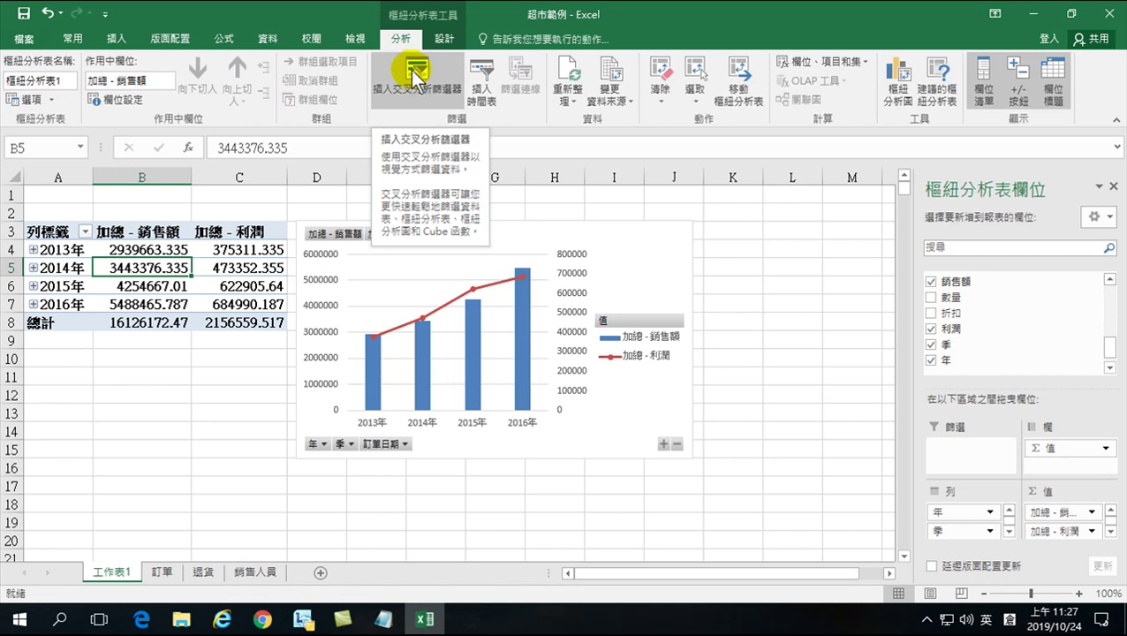
pyautogui.click(402, 80)
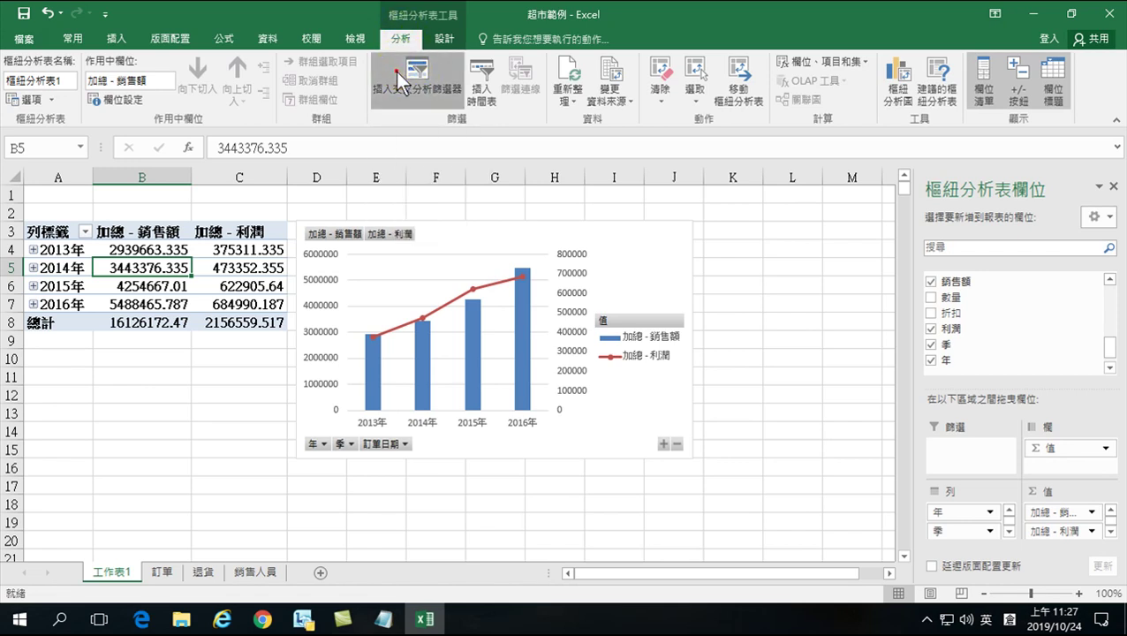
pyautogui.moveTo(812, 251); pyautogui.dragTo(811, 338)
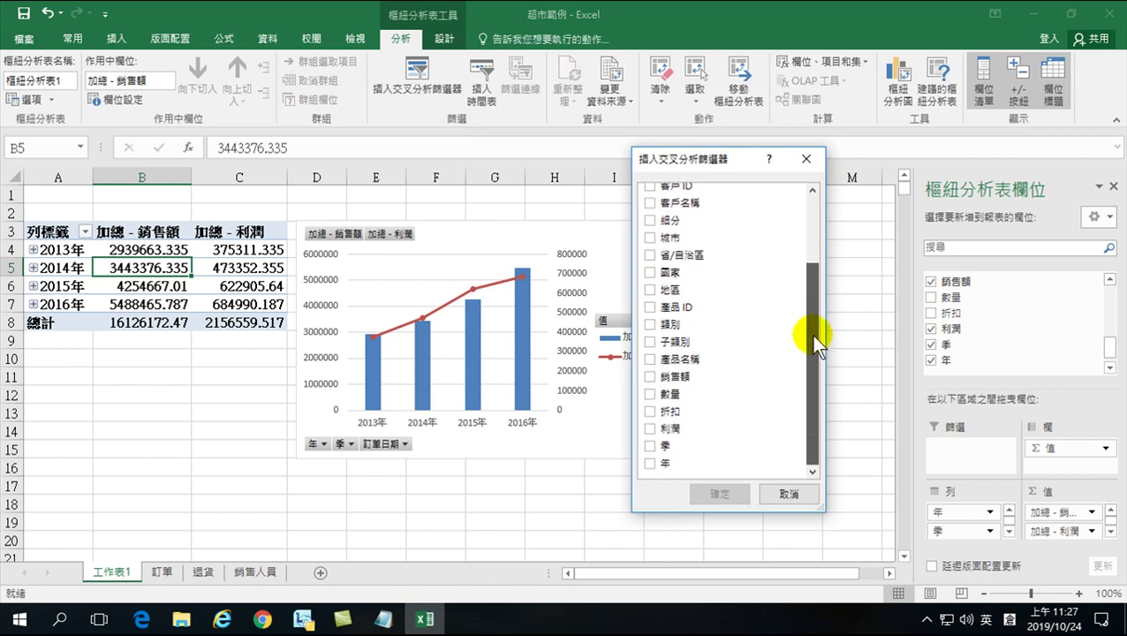
pyautogui.click(649, 326)
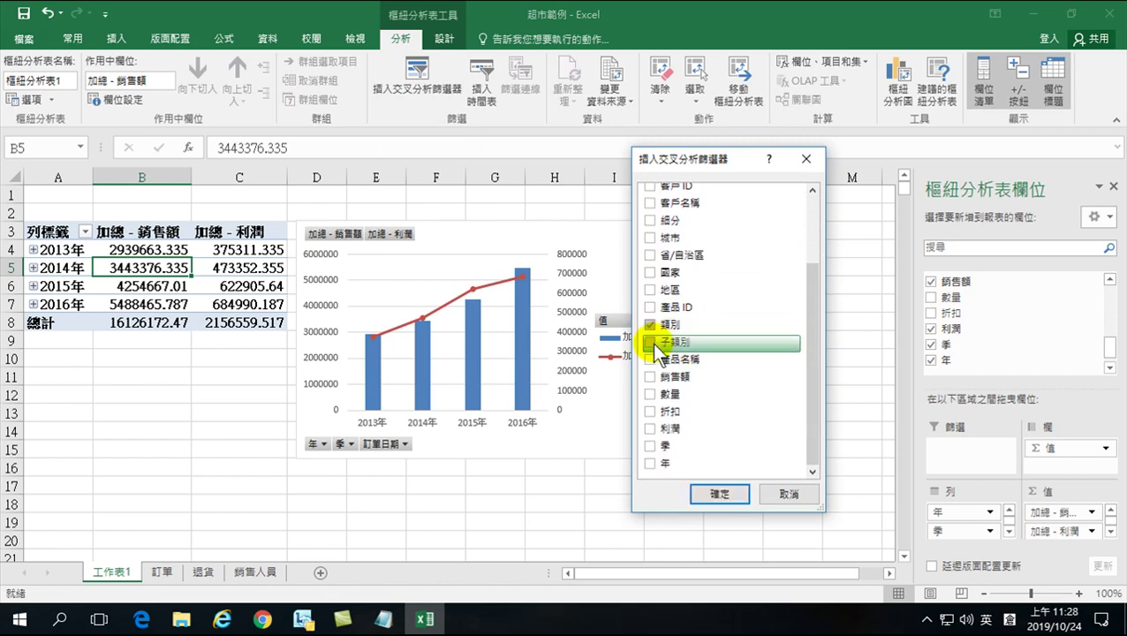
pyautogui.click(650, 343)
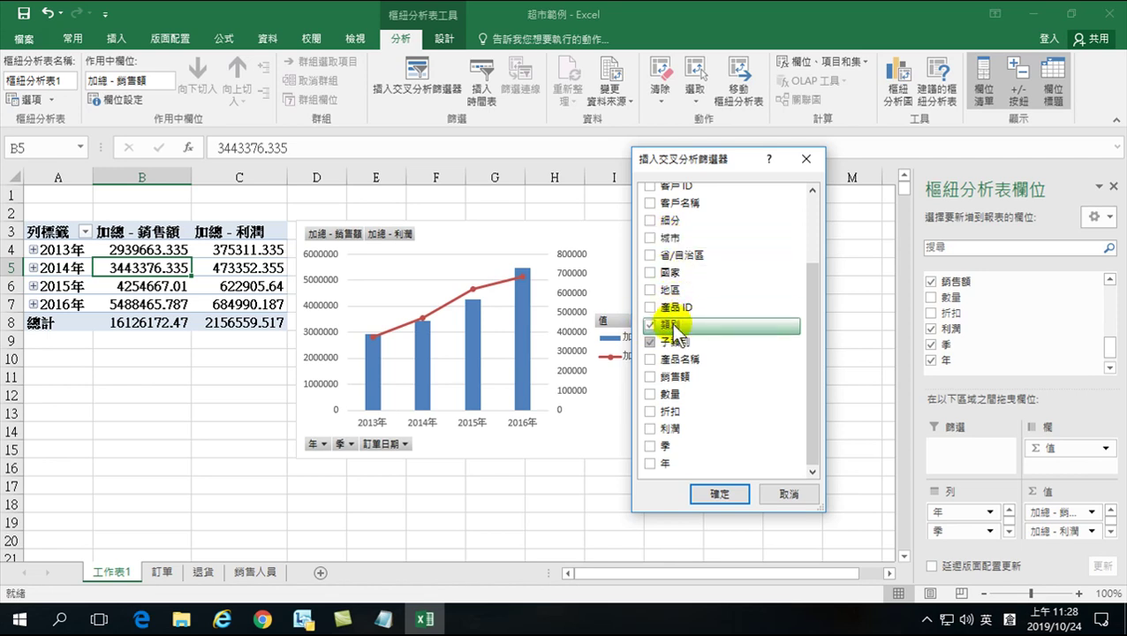
pyautogui.click(724, 497)
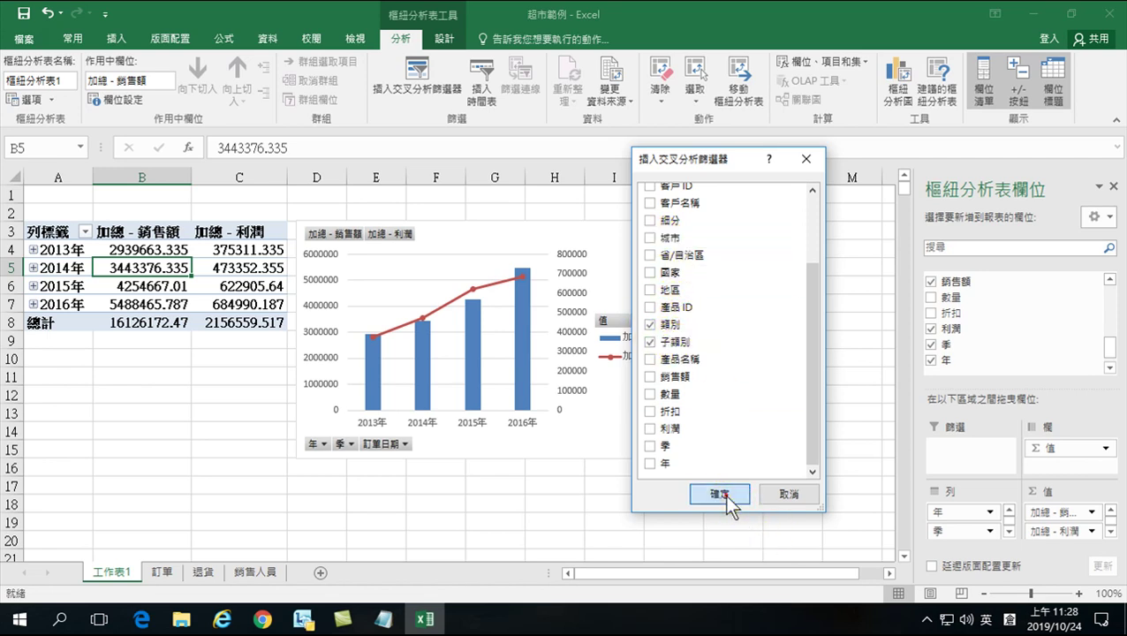
pyautogui.moveTo(490, 302); pyautogui.dragTo(975, 241)
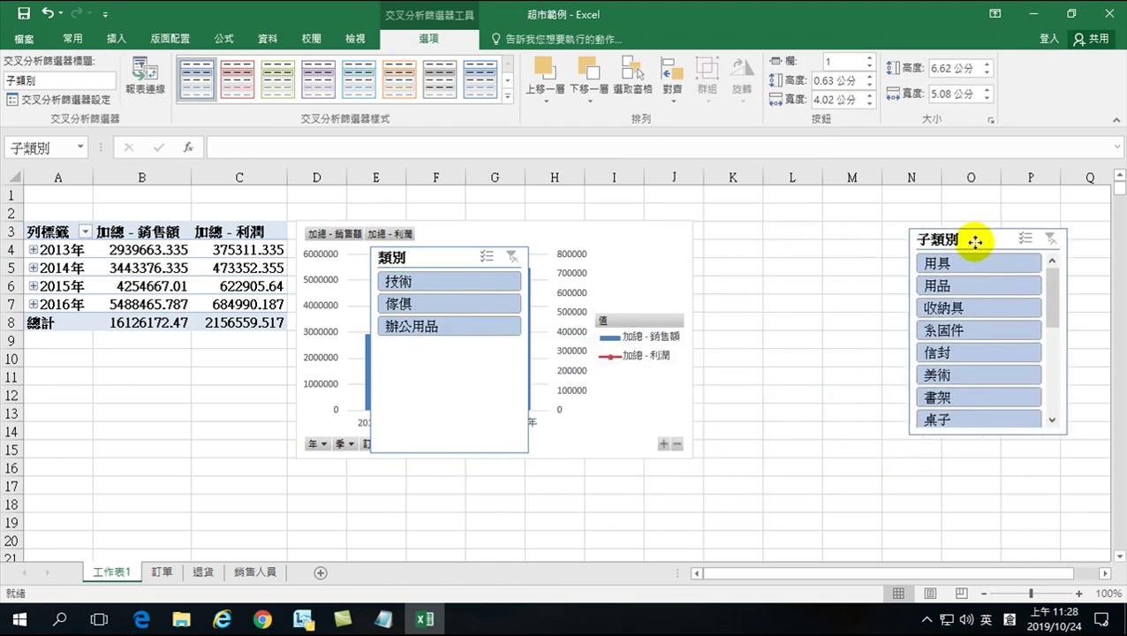
pyautogui.moveTo(447, 253); pyautogui.dragTo(795, 233)
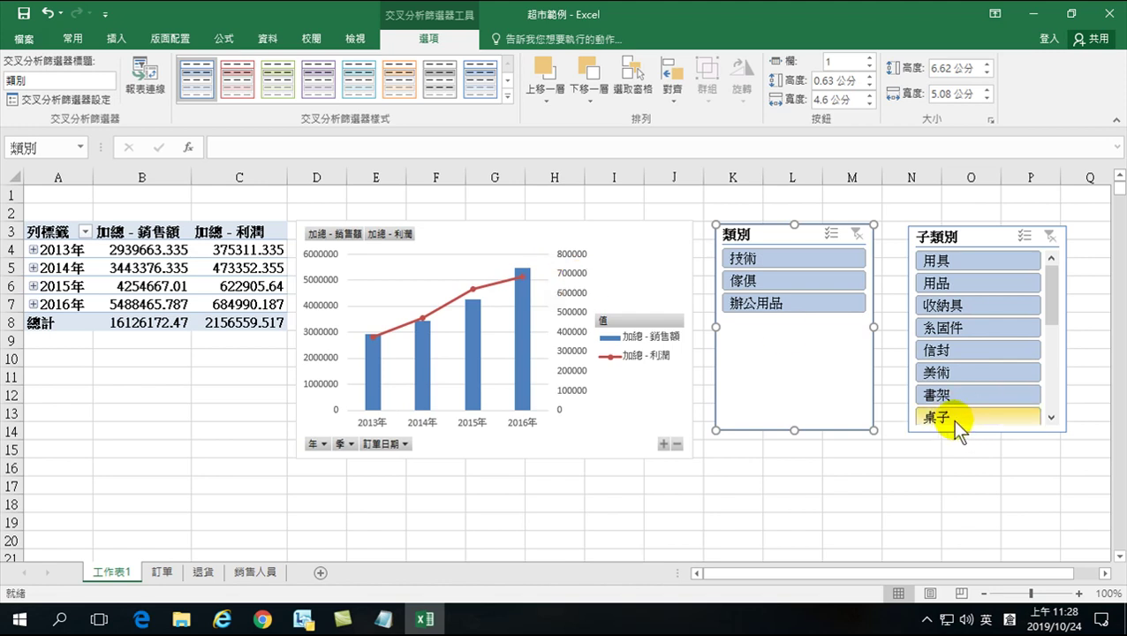
# Step: Filter by 技術, 傢俱 and 辦公用品 in turn to compare their yearly sales and profit, and clear the 類別 filter
pyautogui.click(756, 257)
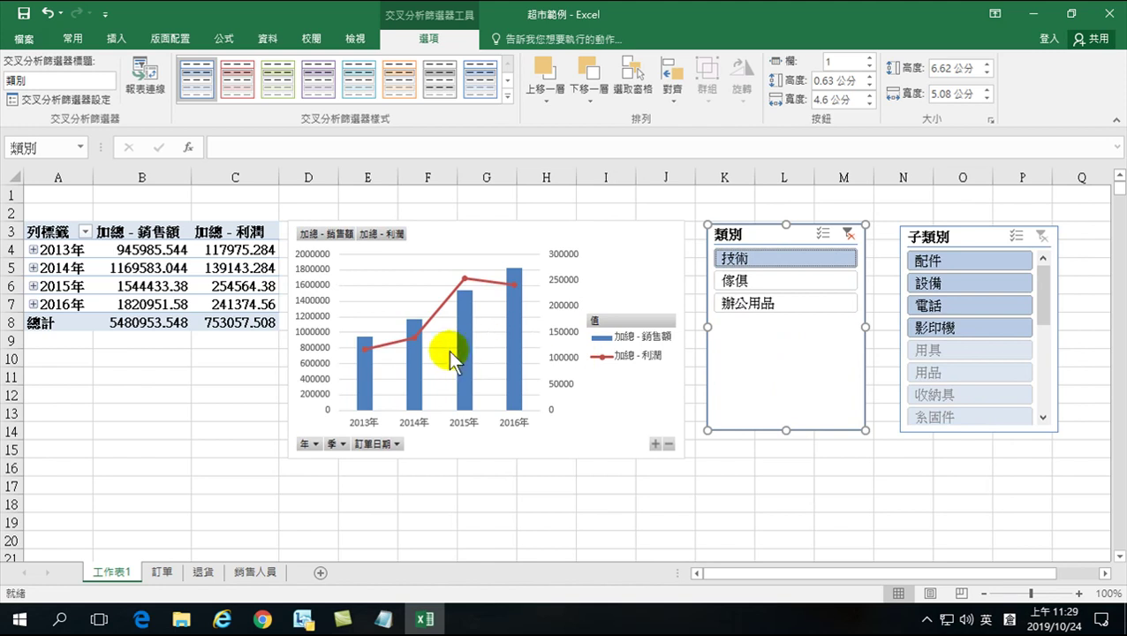
pyautogui.moveTo(426, 349)
pyautogui.moveTo(417, 324)
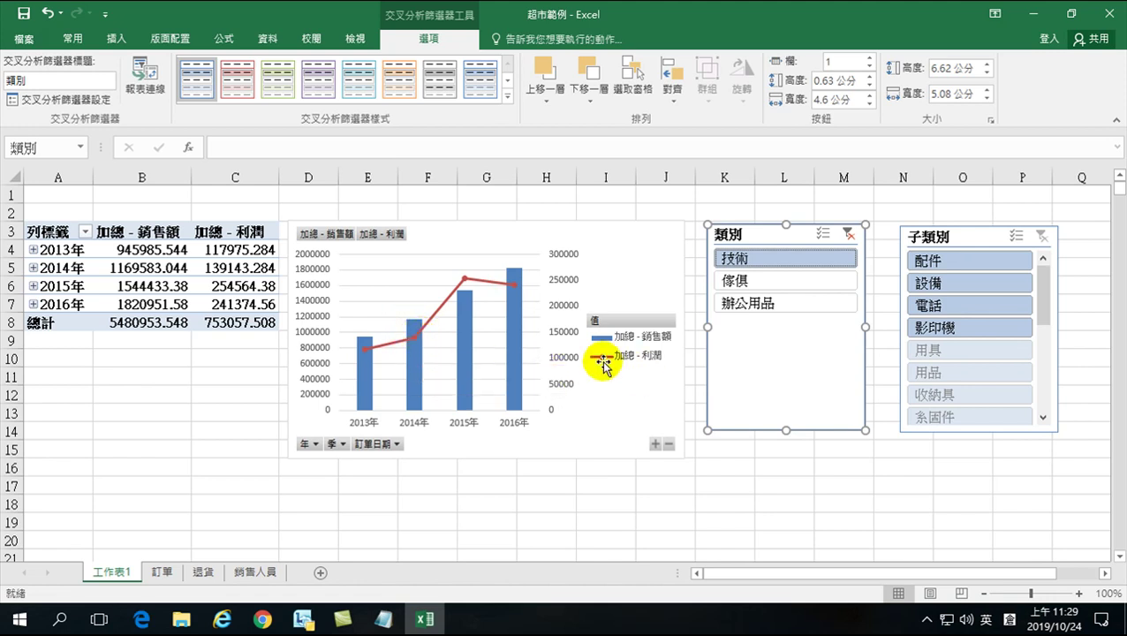
pyautogui.click(742, 281)
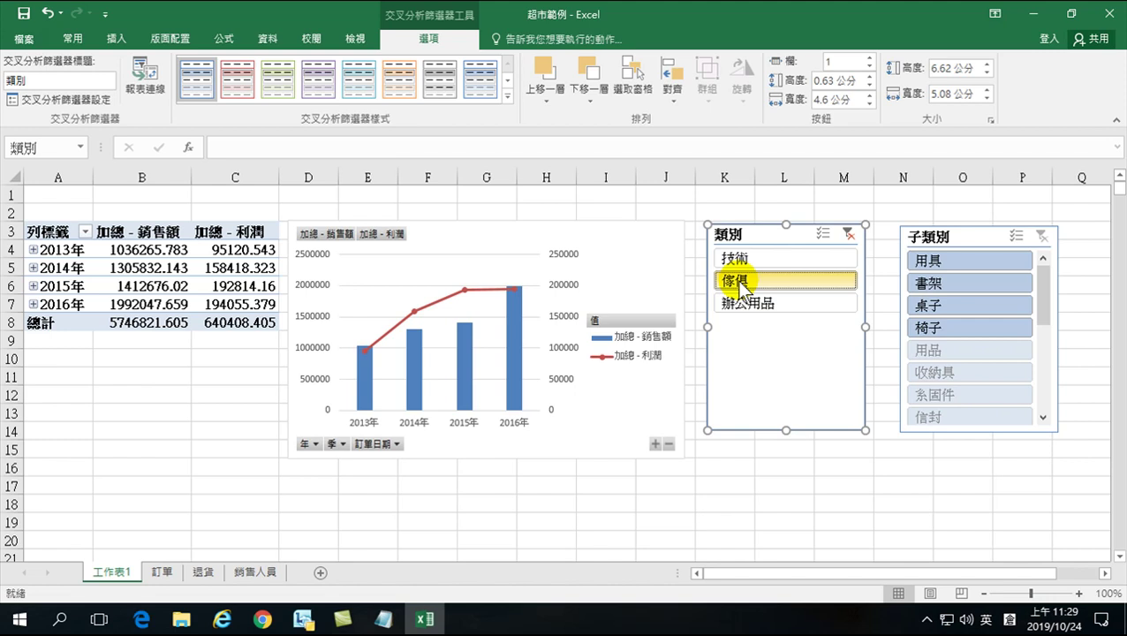
pyautogui.click(743, 301)
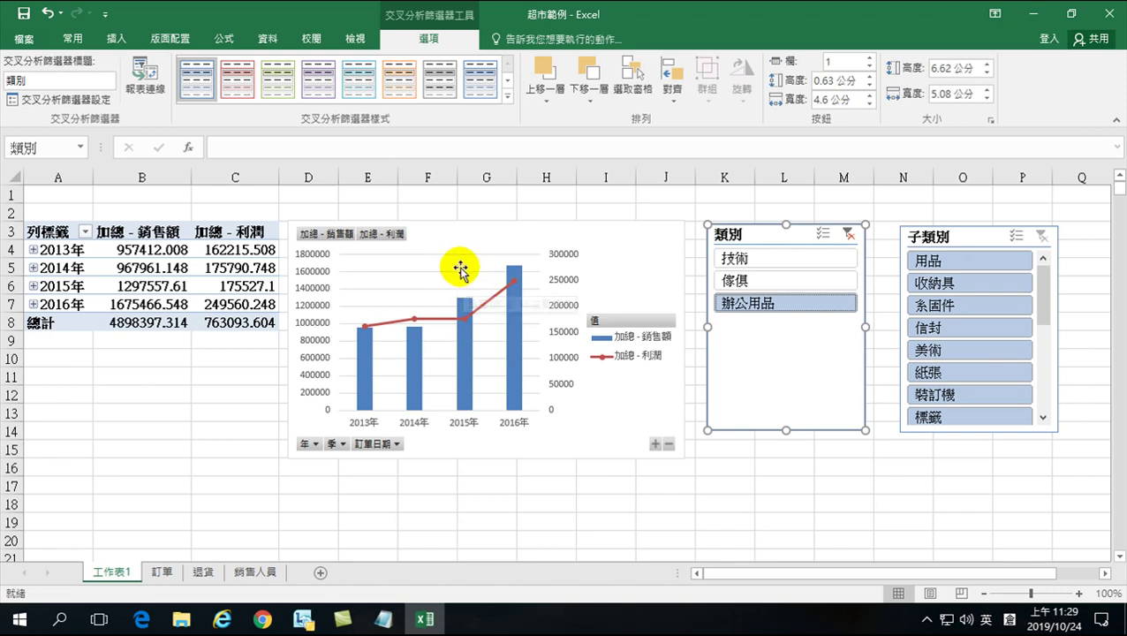
pyautogui.moveTo(463, 307)
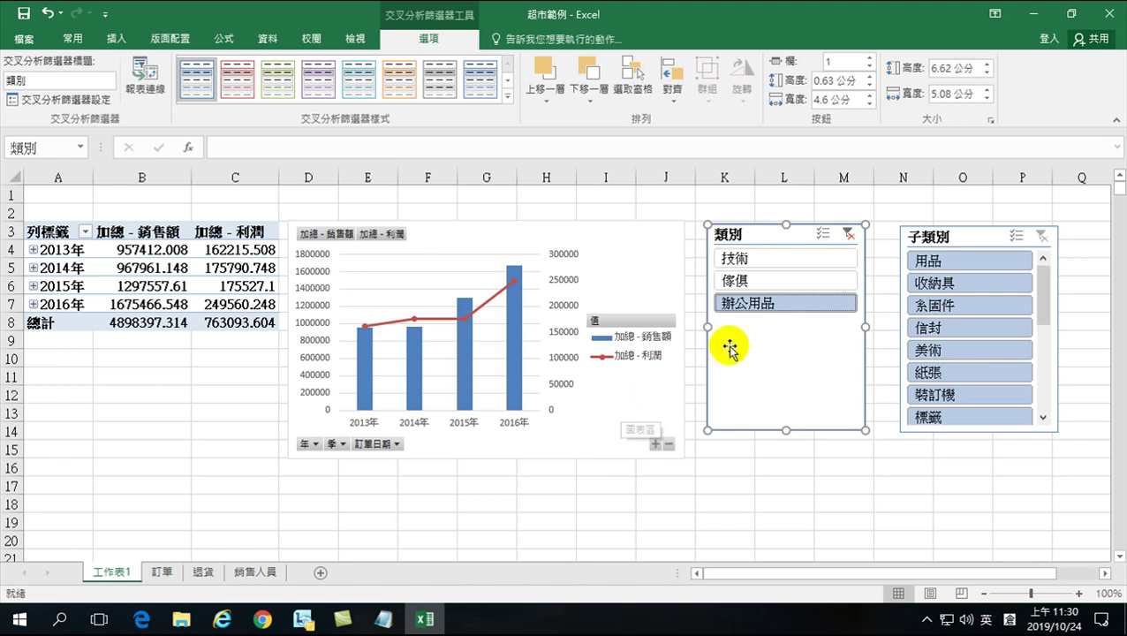
pyautogui.click(849, 234)
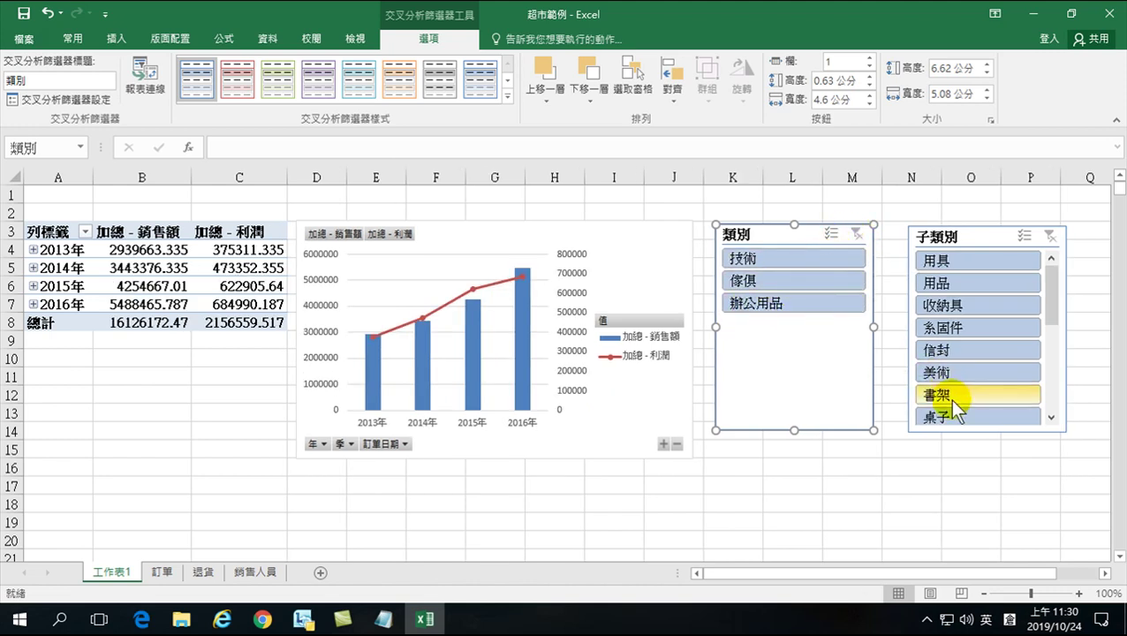
# Step: Filter by 辦公用品 and by the 桌子 sub-category separately to examine their sales and profit trends, clearing each filter
pyautogui.click(756, 300)
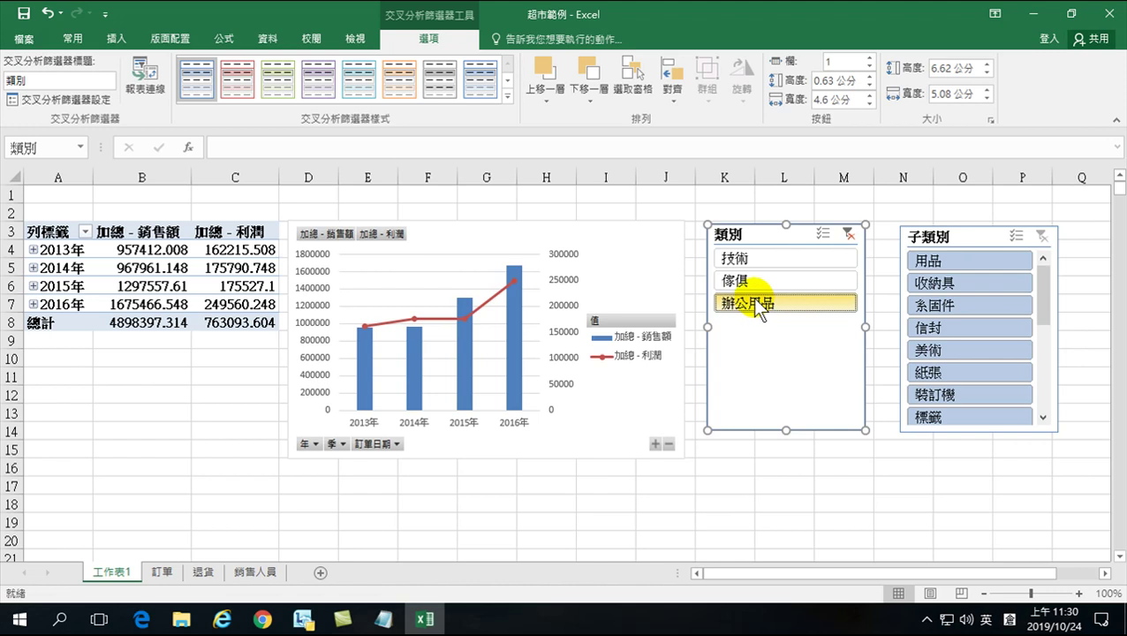
pyautogui.click(848, 232)
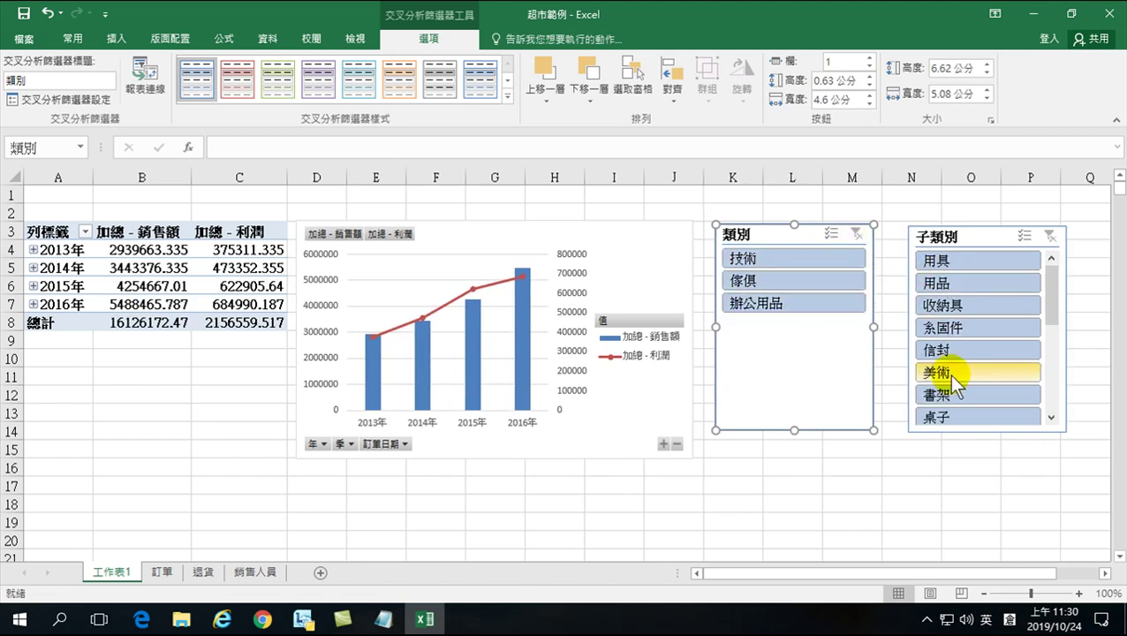
pyautogui.click(942, 421)
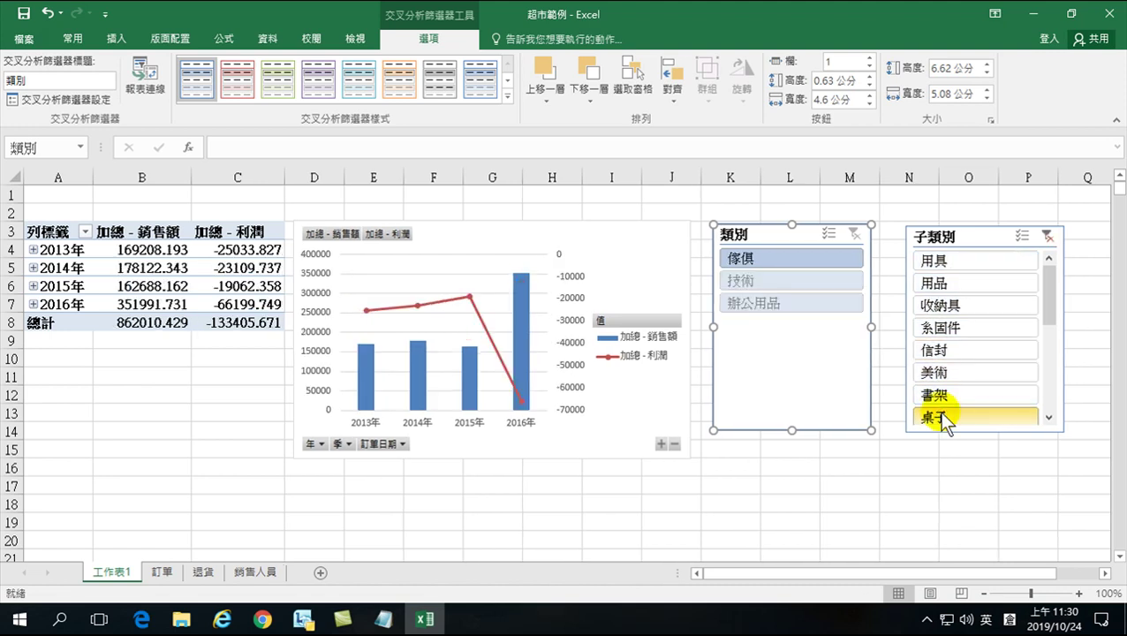
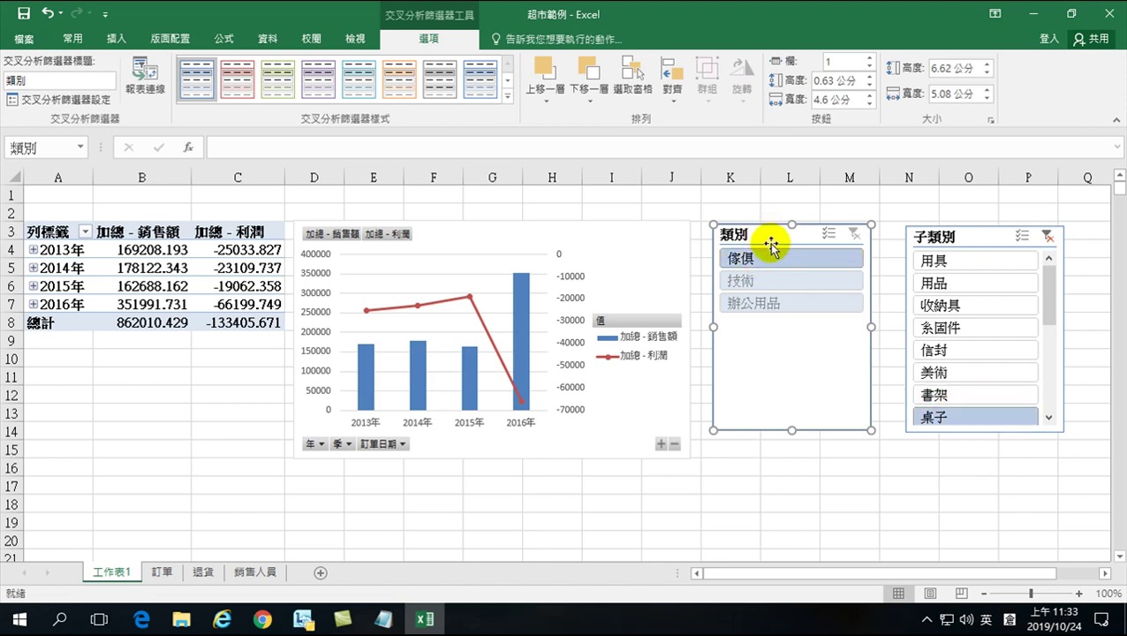
pyautogui.click(1045, 236)
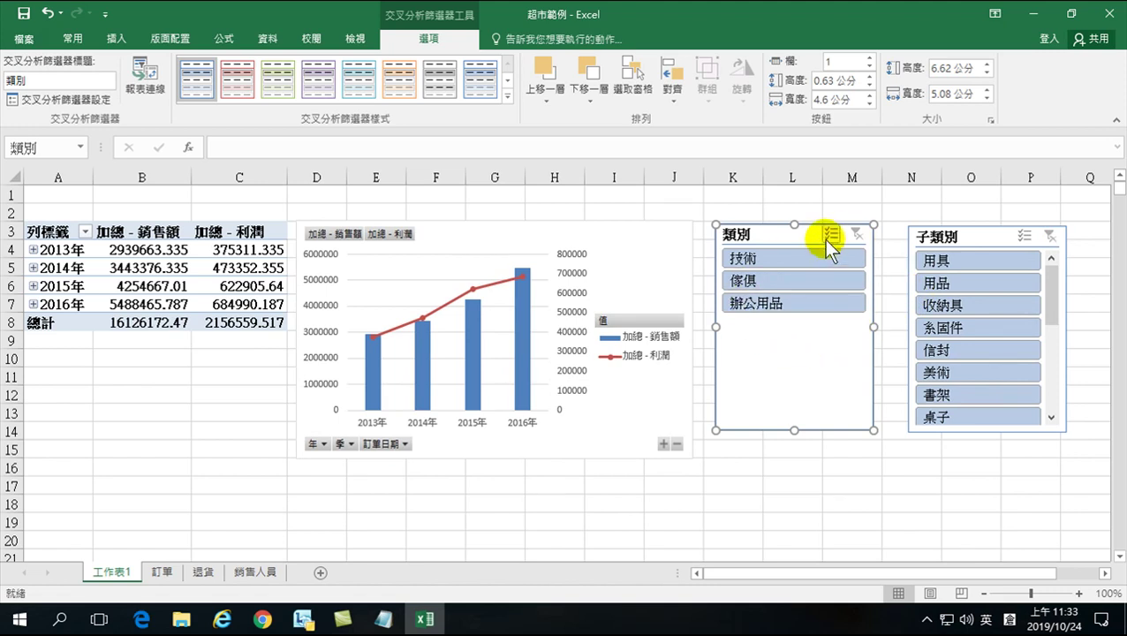
# Step: Remove the 類別 and 子類別 slicers from the worksheet
pyautogui.rightClick(749, 235)
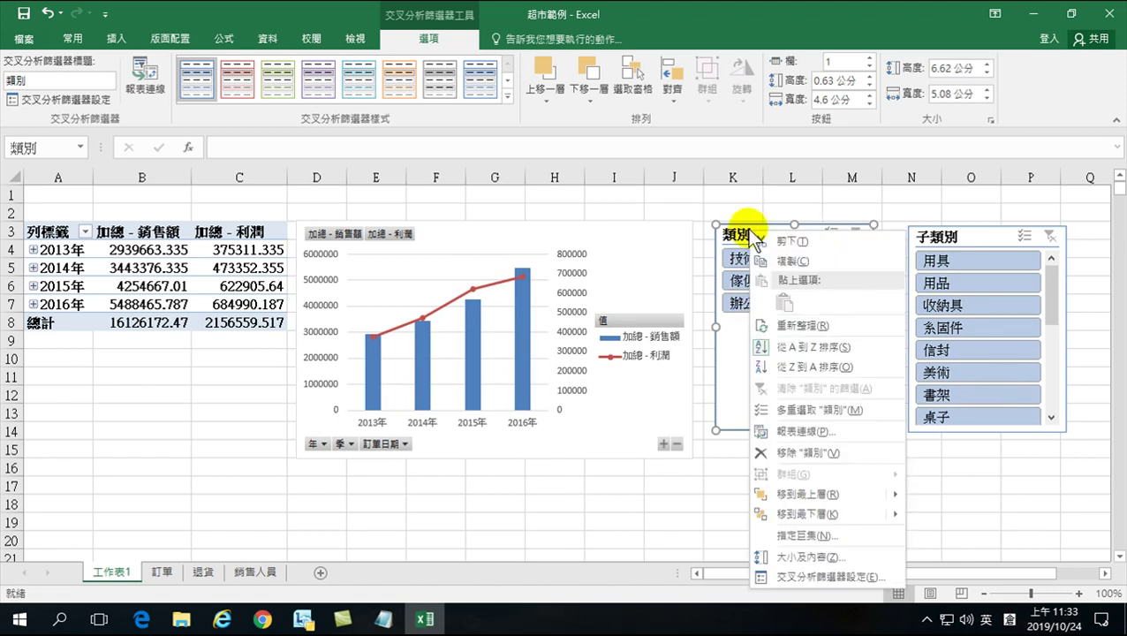
pyautogui.click(807, 453)
pyautogui.moveTo(715, 573); pyautogui.dragTo(812, 570)
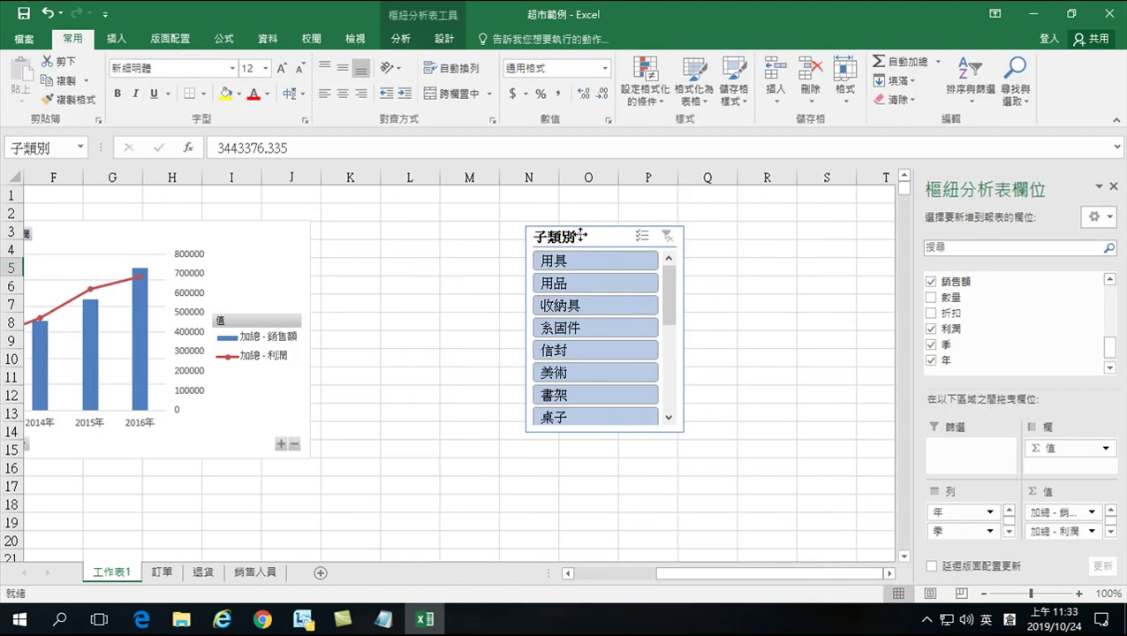
pyautogui.rightClick(581, 235)
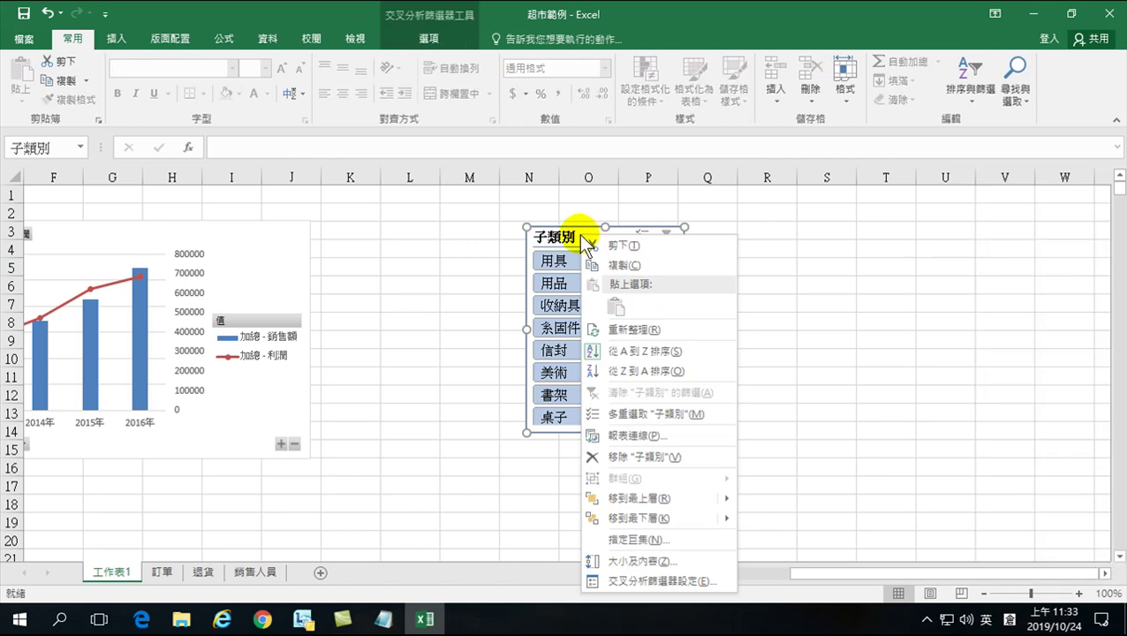
pyautogui.click(622, 457)
pyautogui.moveTo(733, 570); pyautogui.dragTo(632, 572)
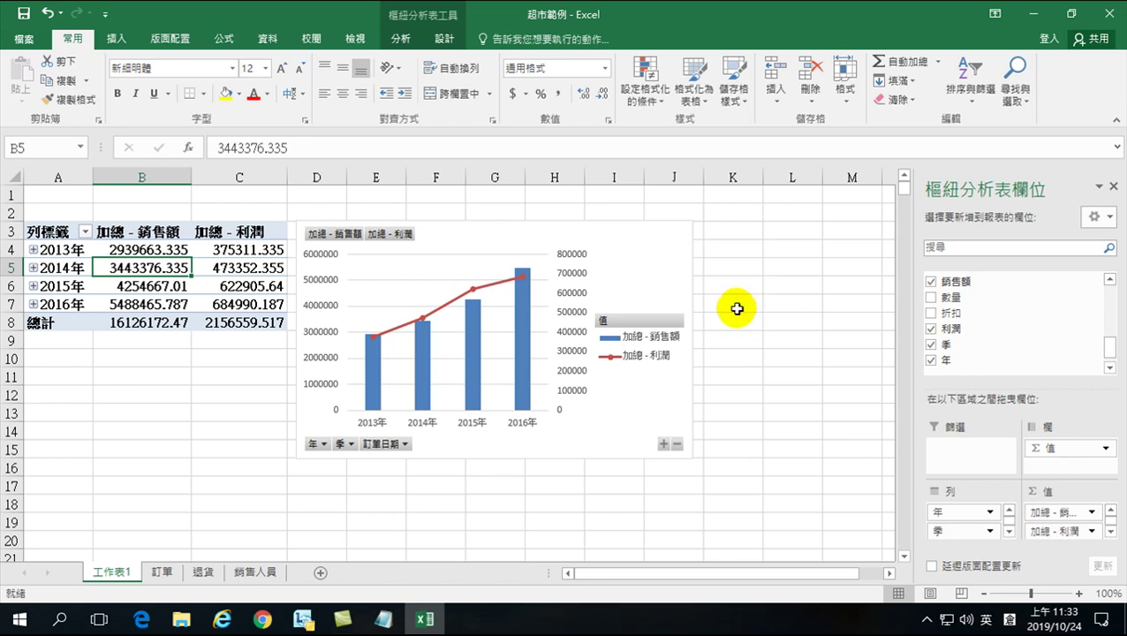
# Step: Insert slicers for the 地區 and 城市 fields of the pivot table
pyautogui.click(274, 269)
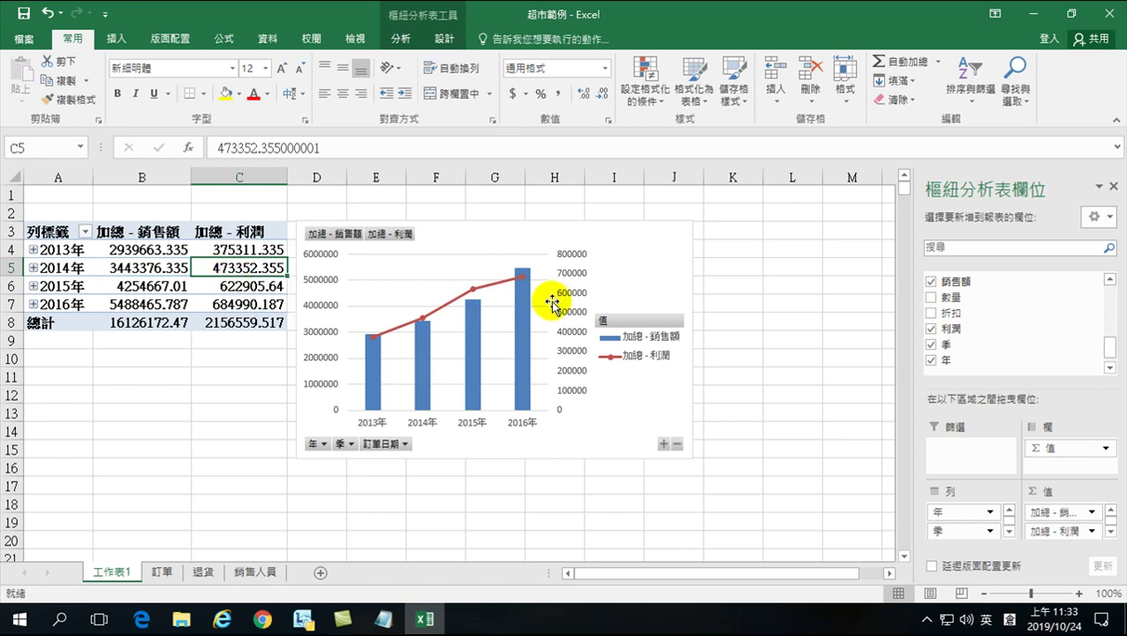
pyautogui.click(400, 40)
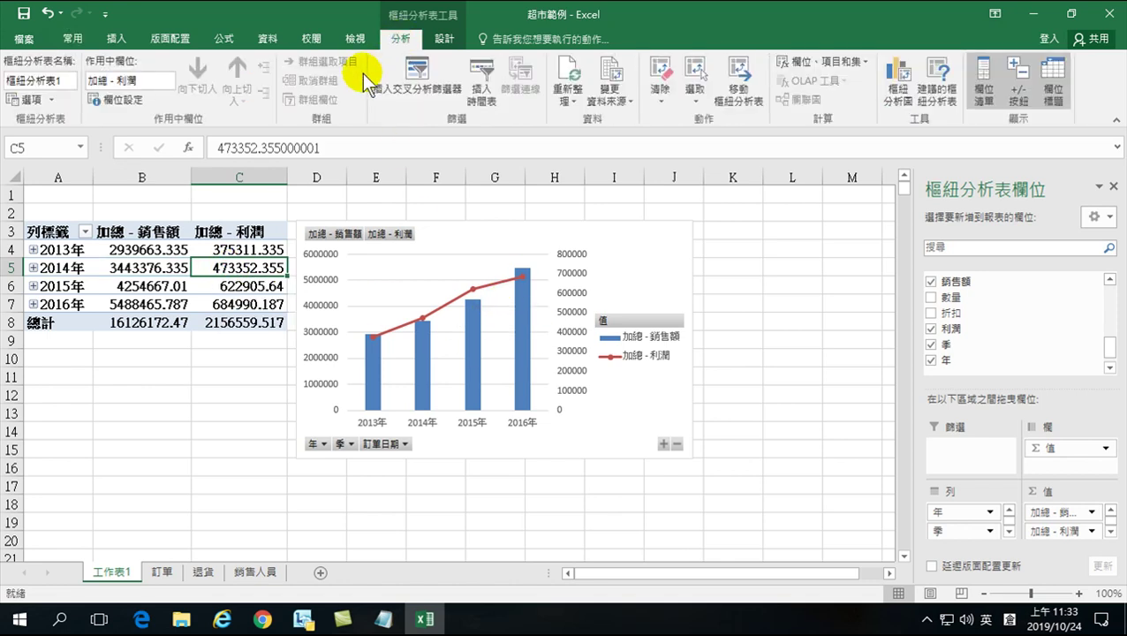
pyautogui.click(417, 75)
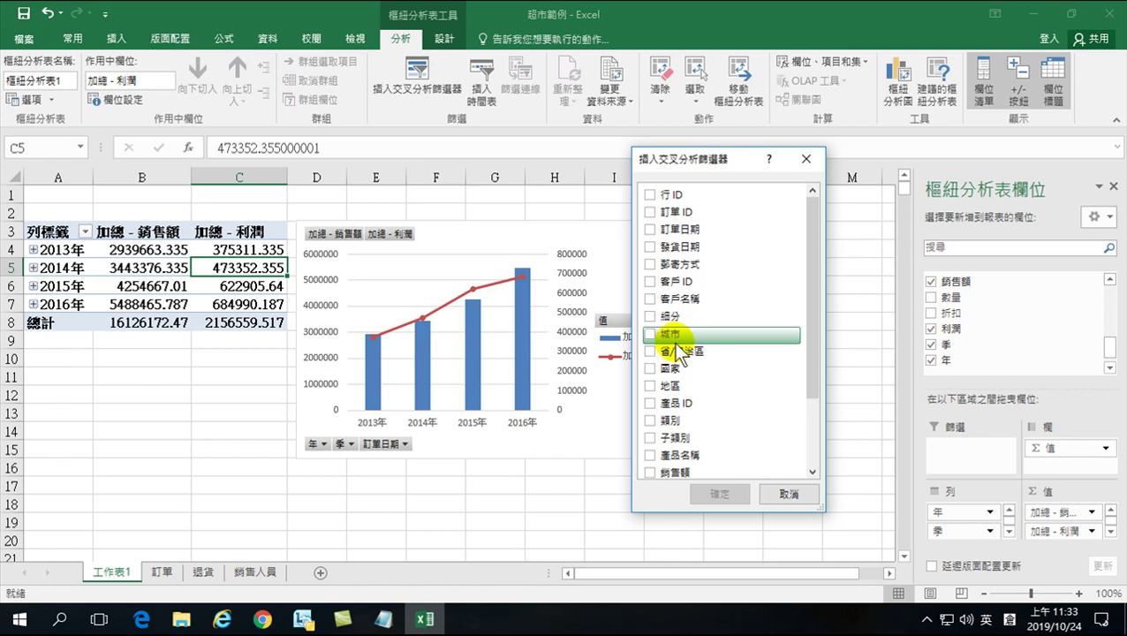
pyautogui.scroll(-2, 693, 426)
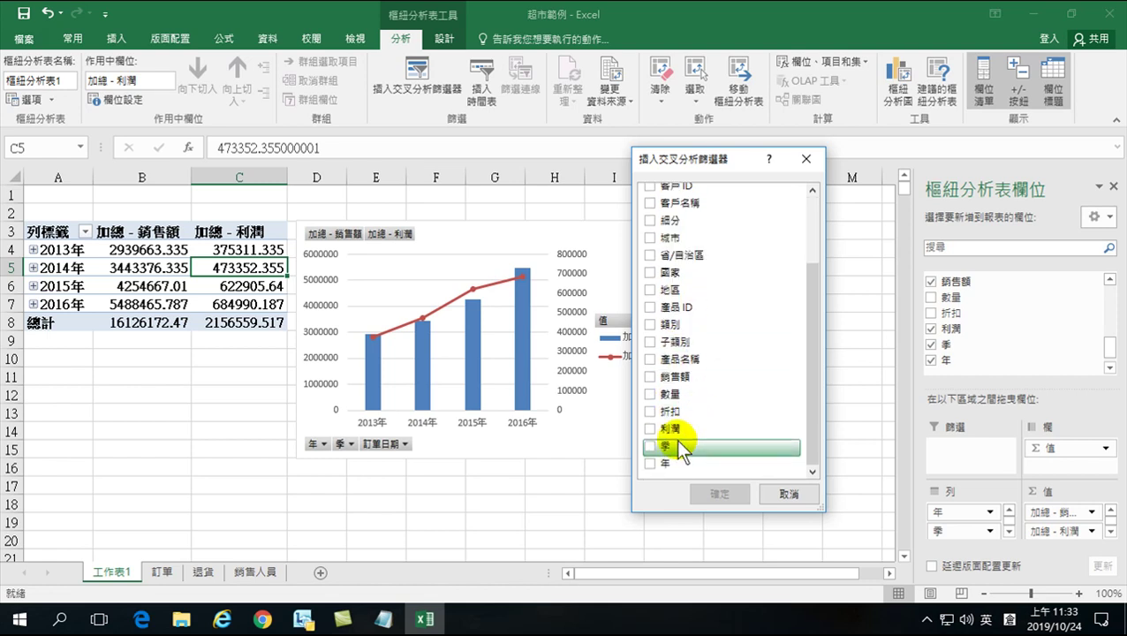
pyautogui.scroll(2, 709, 346)
pyautogui.scroll(1, 709, 346)
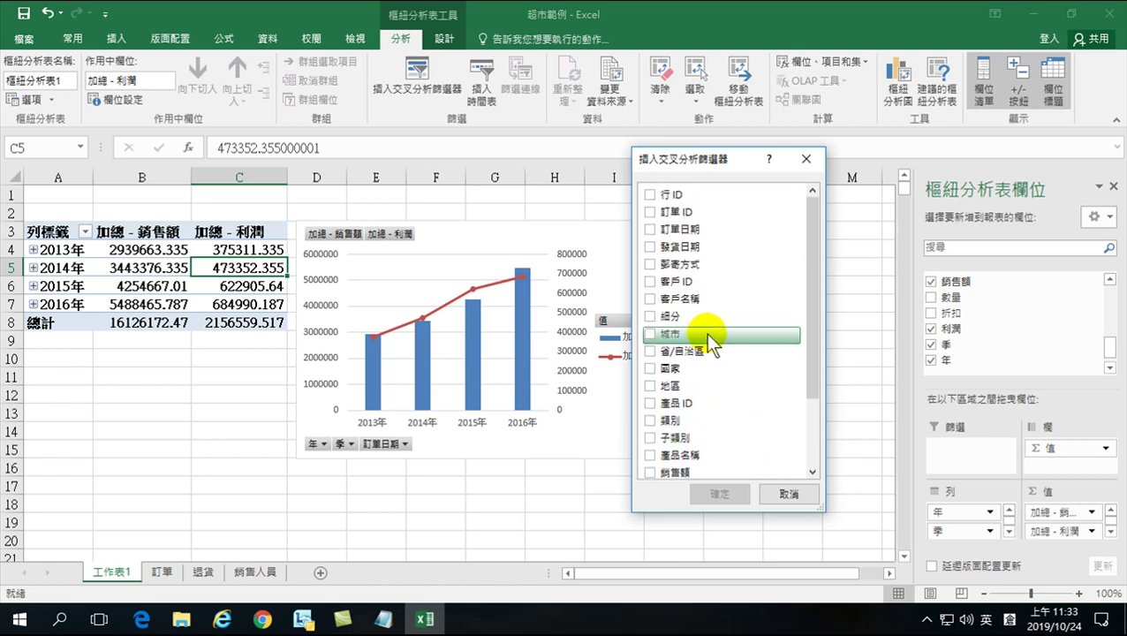
pyautogui.click(649, 386)
pyautogui.click(652, 335)
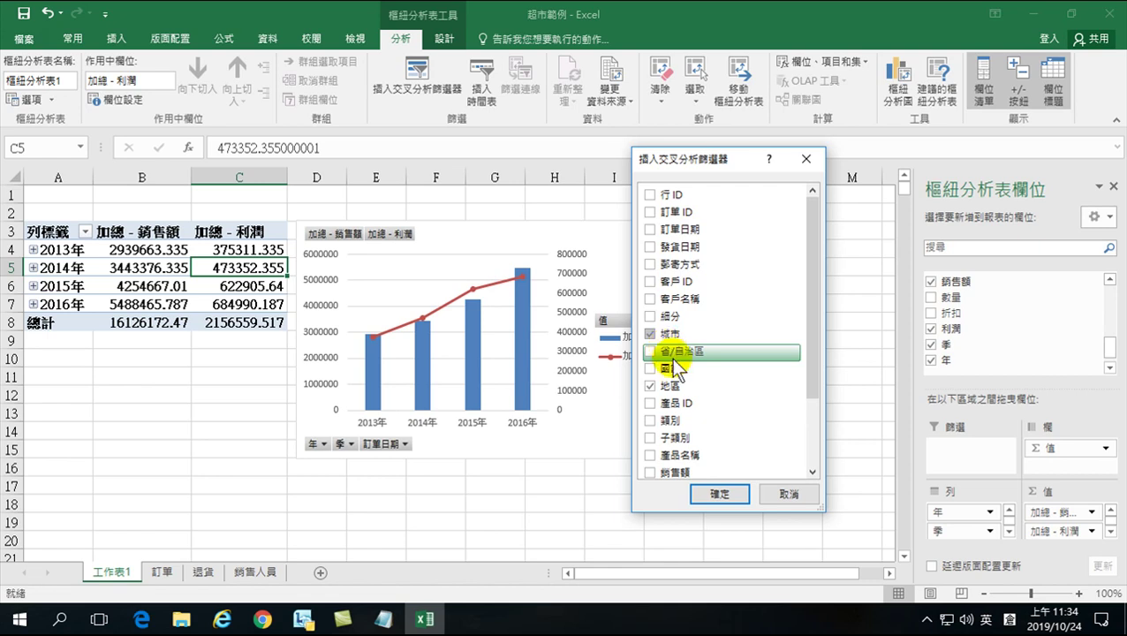
pyautogui.click(713, 491)
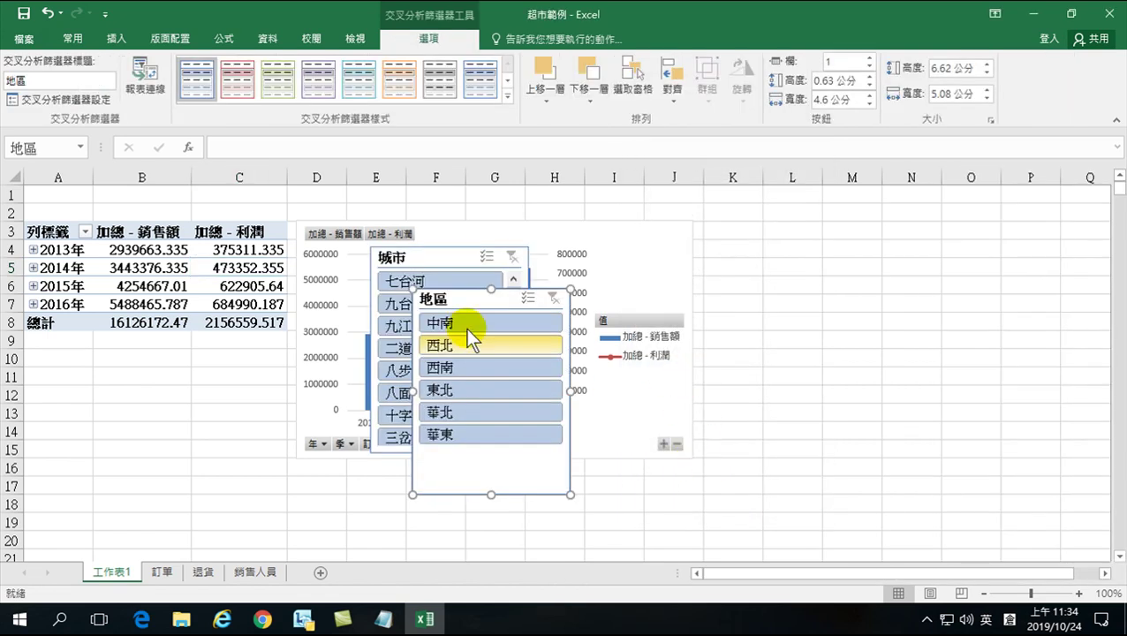
# Step: Place the 地區 slicer beside the chart and the 城市 slicer on the far side of it
pyautogui.moveTo(465, 298); pyautogui.dragTo(761, 228)
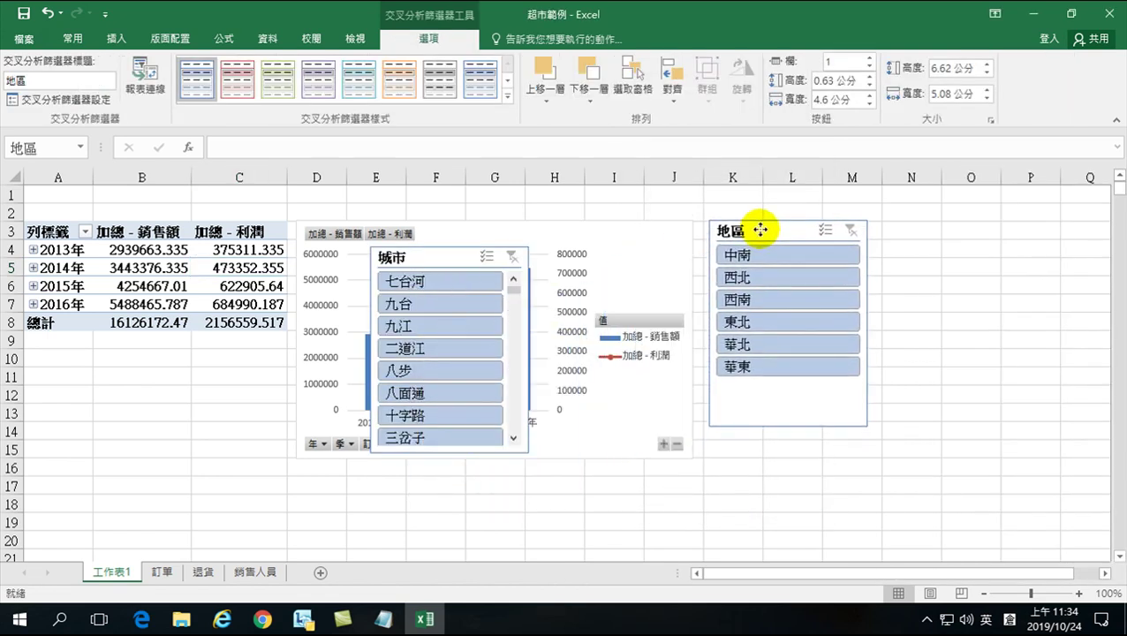
pyautogui.moveTo(432, 254); pyautogui.dragTo(960, 226)
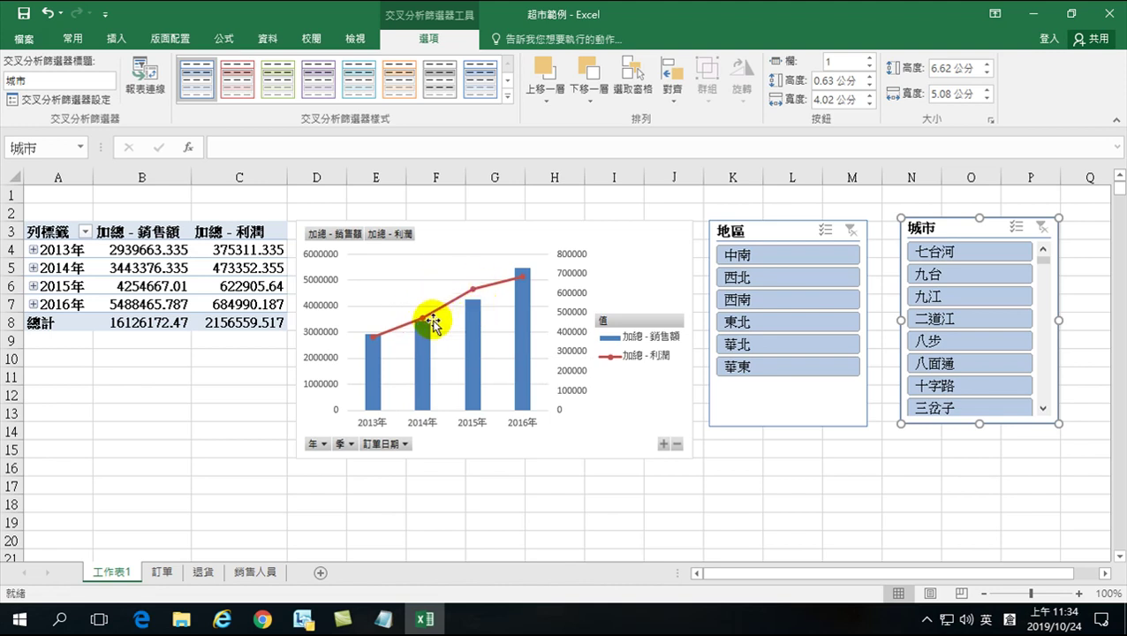
pyautogui.moveTo(389, 334)
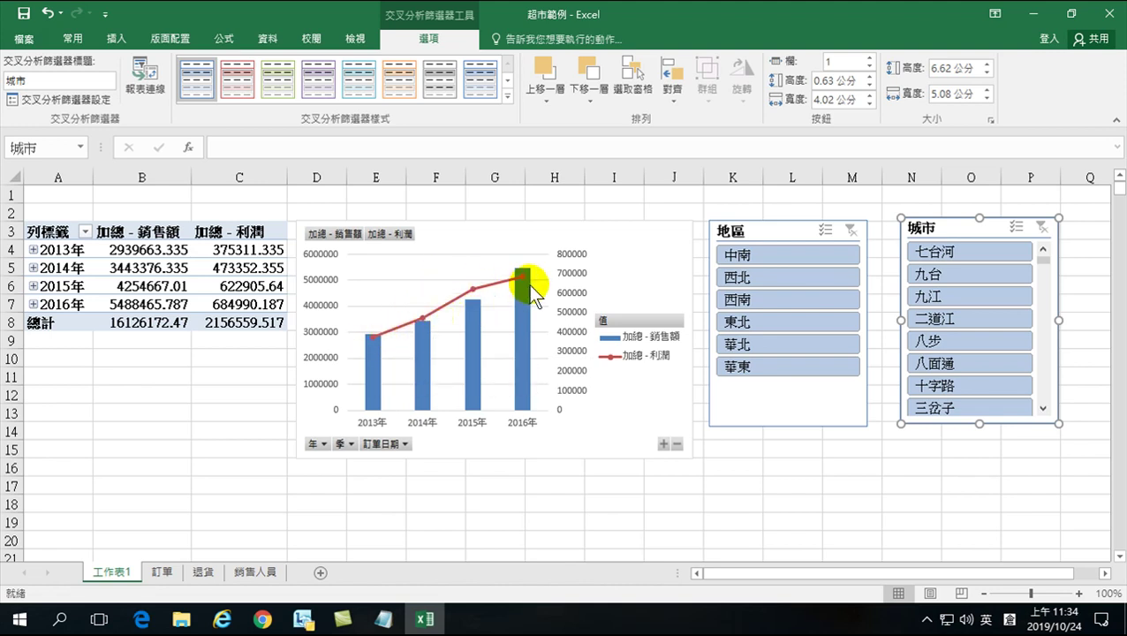
# Step: Filter the pivot table by the 中南 region and compare its sales and profit trend with the unfiltered chart
pyautogui.click(747, 258)
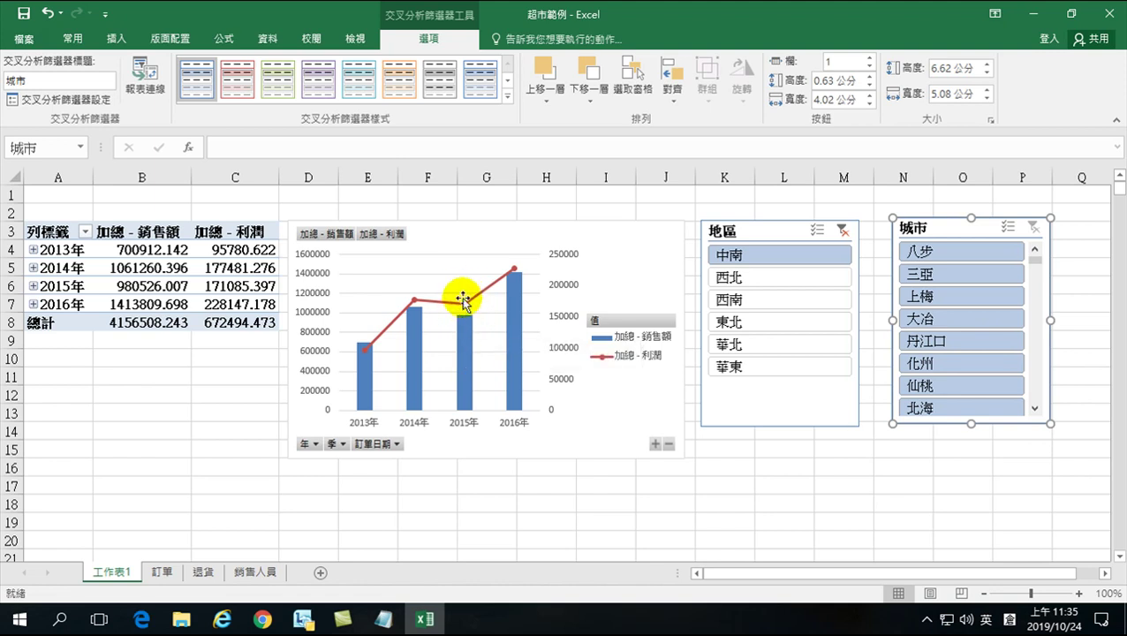
pyautogui.moveTo(465, 303)
pyautogui.moveTo(469, 329)
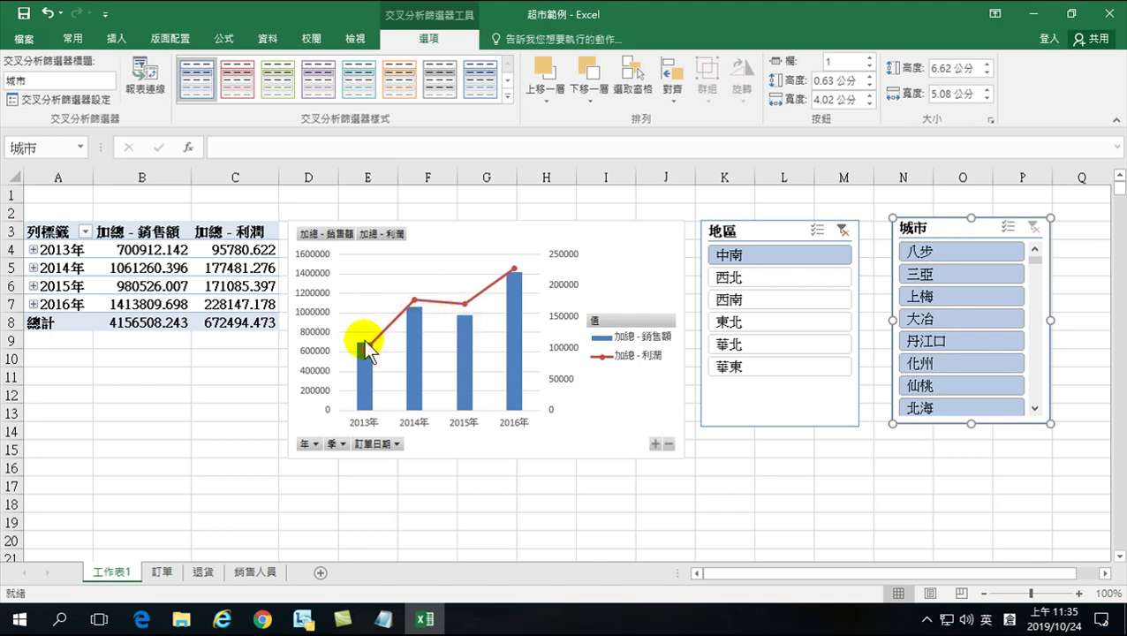
pyautogui.click(842, 230)
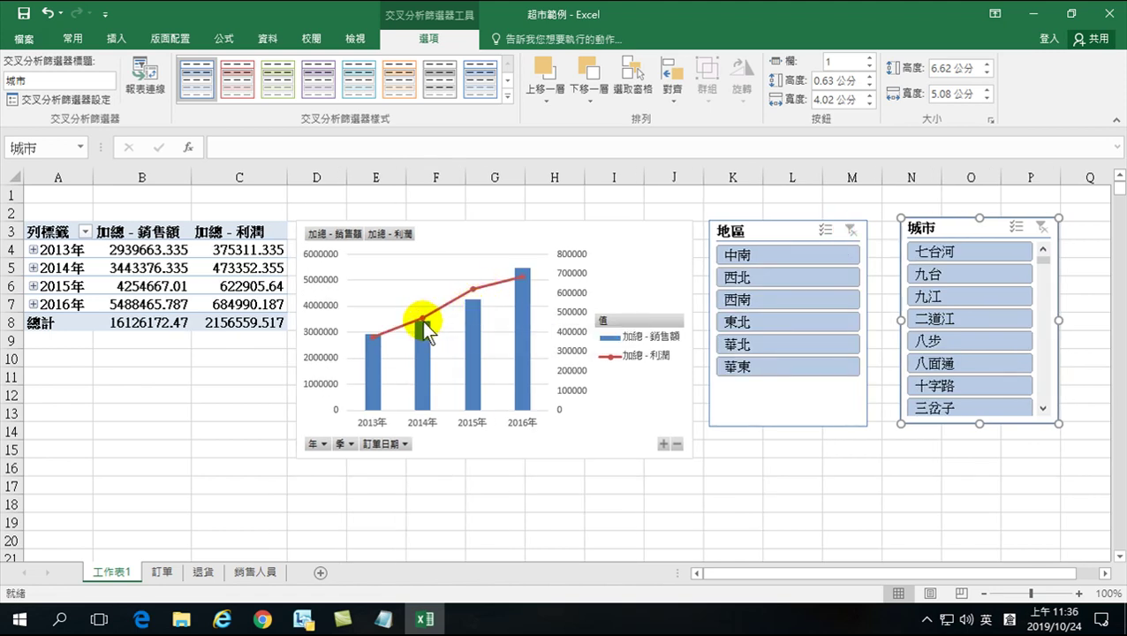
pyautogui.click(758, 256)
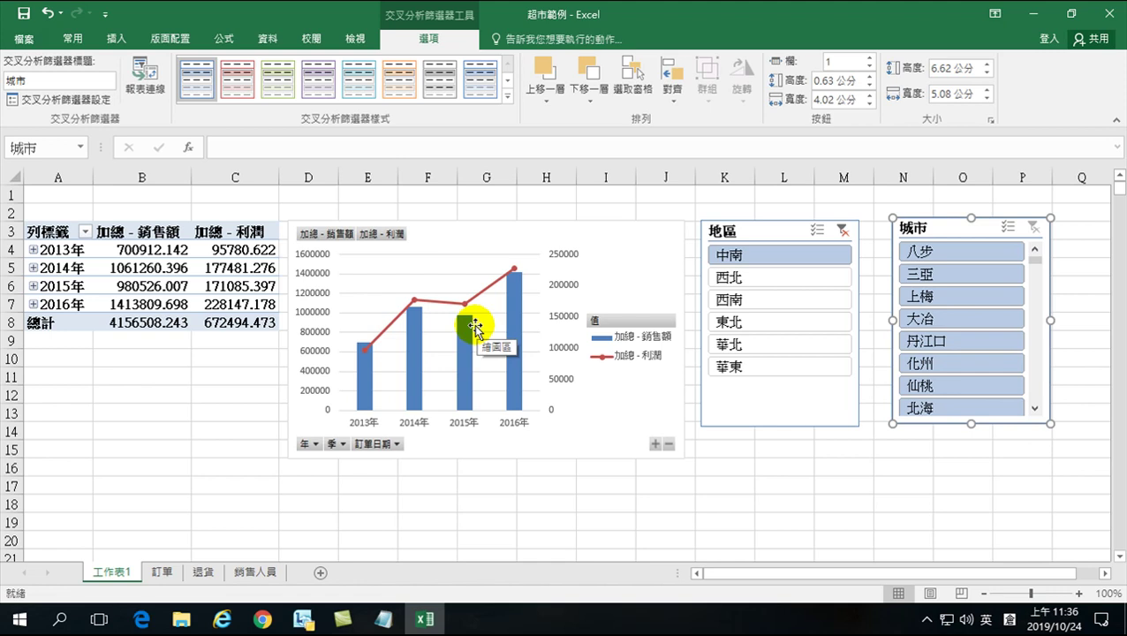
# Step: Filter by the 西北 region and by the 西南 region separately to examine their yearly sales and profit
pyautogui.click(763, 275)
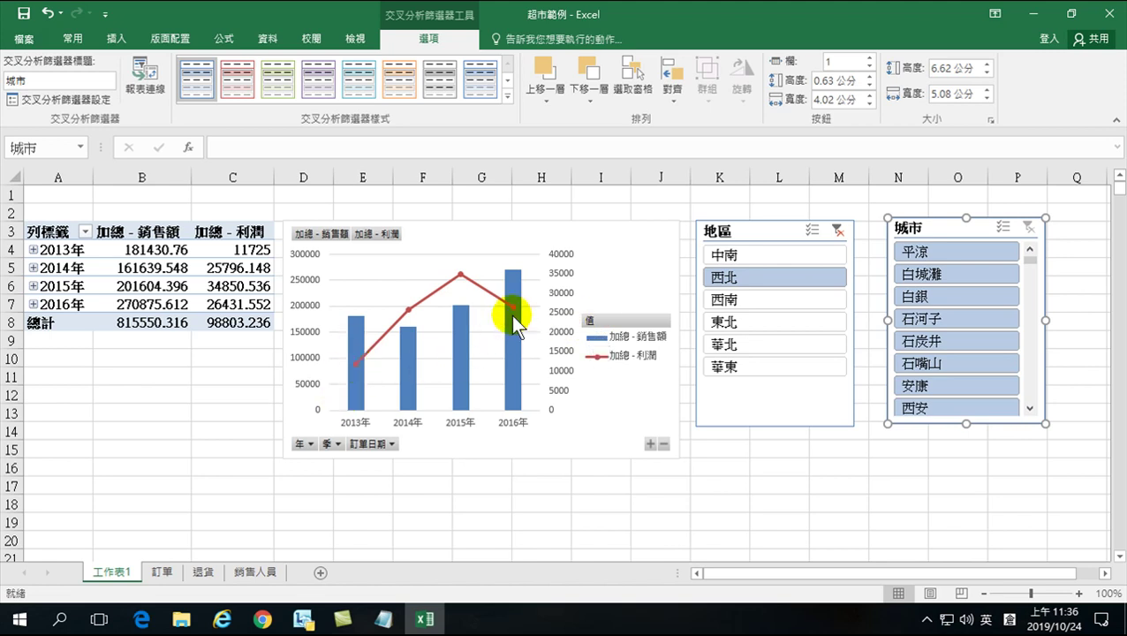
pyautogui.moveTo(522, 312)
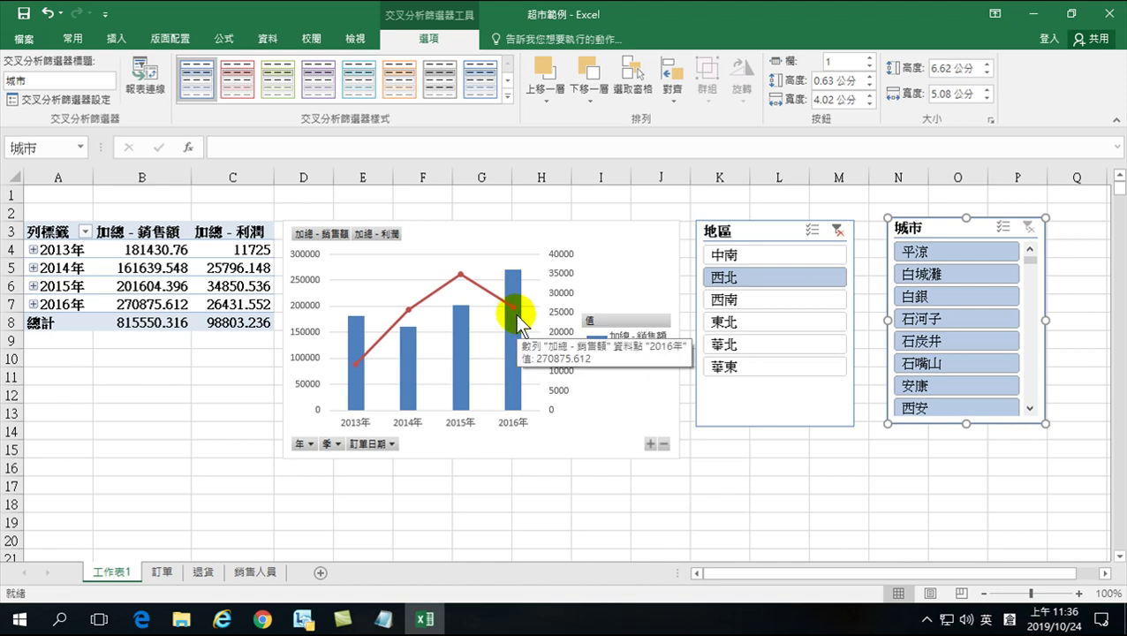
pyautogui.click(746, 302)
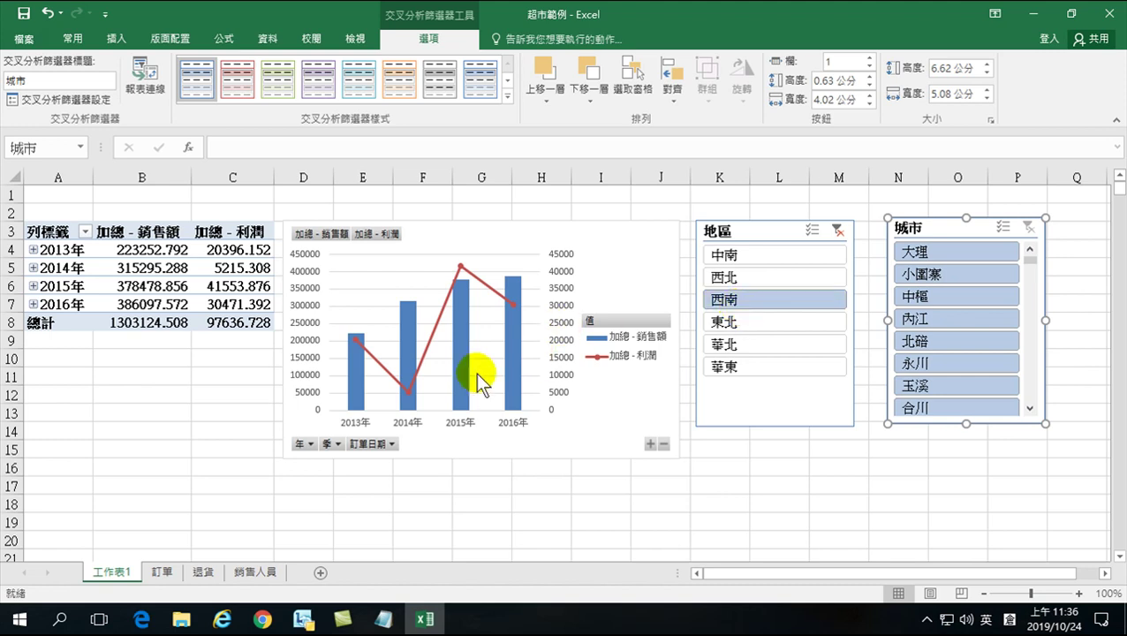
pyautogui.moveTo(512, 292)
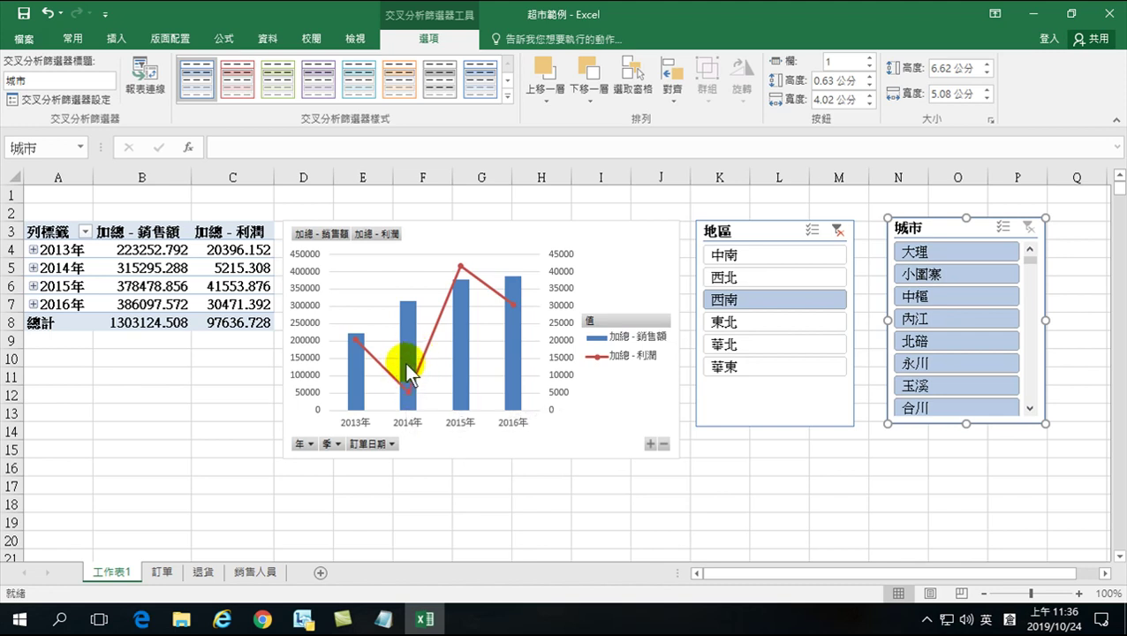
pyautogui.moveTo(404, 378)
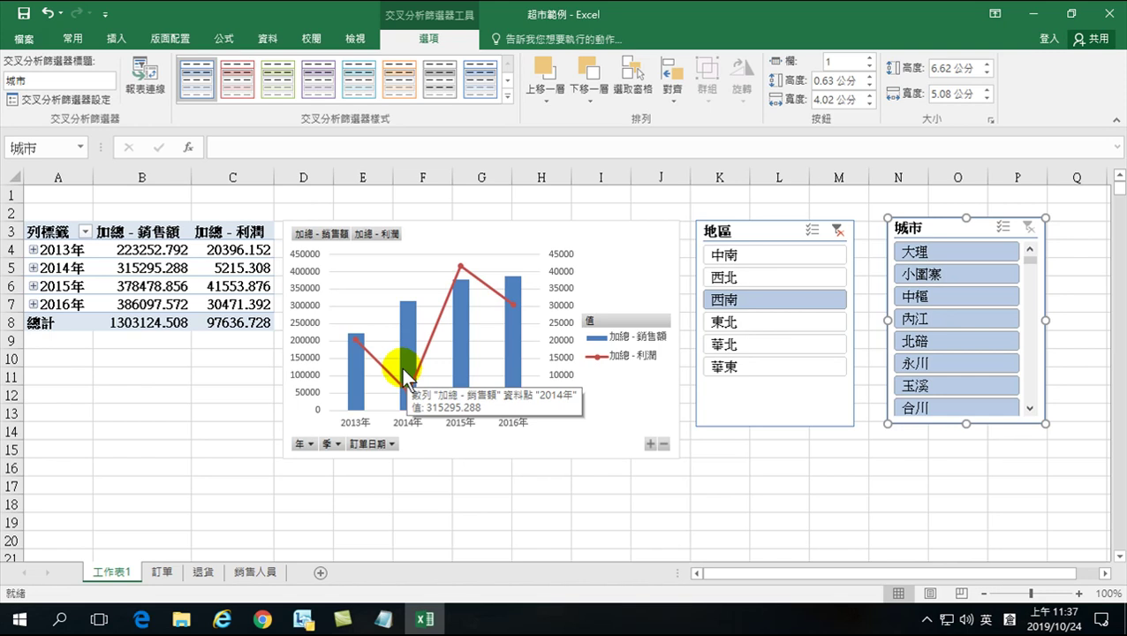
# Step: Filter by the 東北 region and by the 華北 region separately to compare their sales and profit trends
pyautogui.click(729, 325)
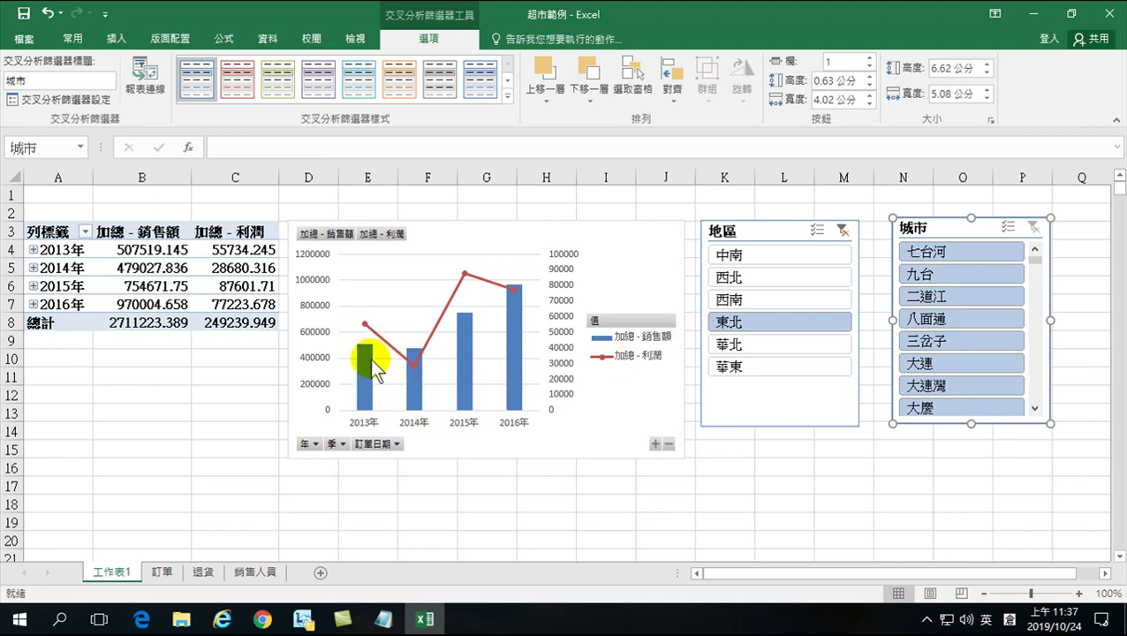
pyautogui.moveTo(374, 364)
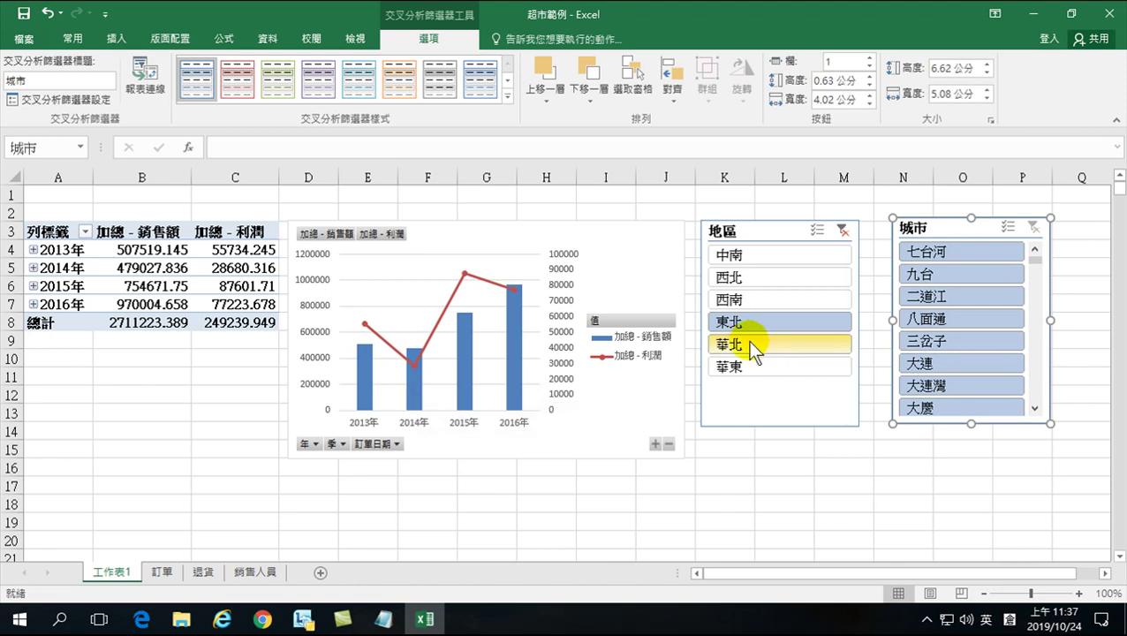
pyautogui.click(738, 342)
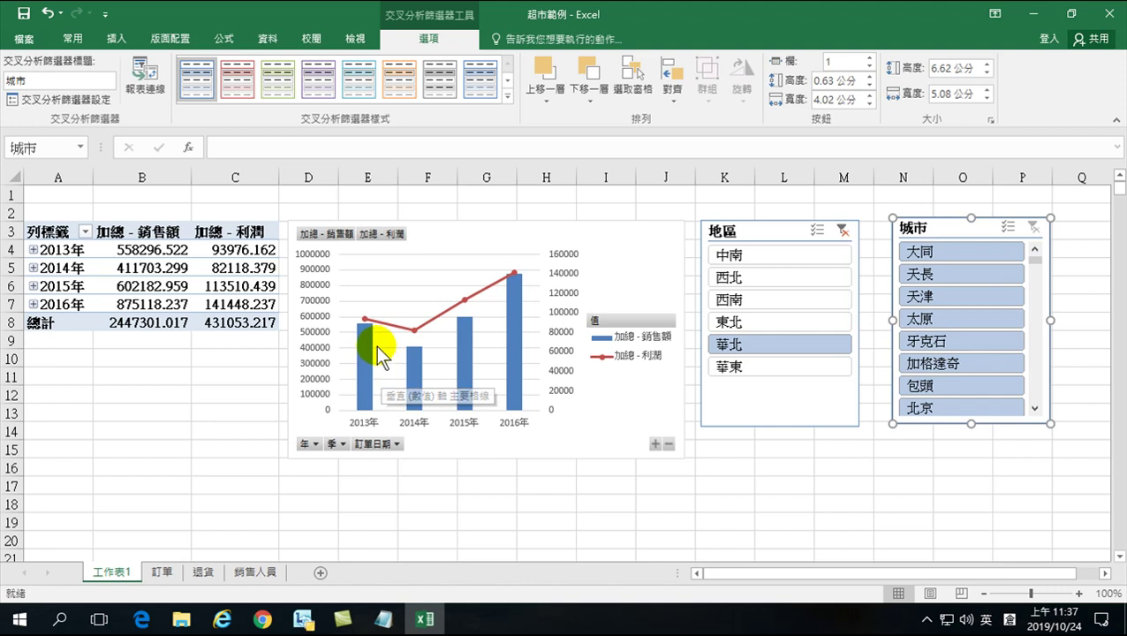
pyautogui.moveTo(375, 345)
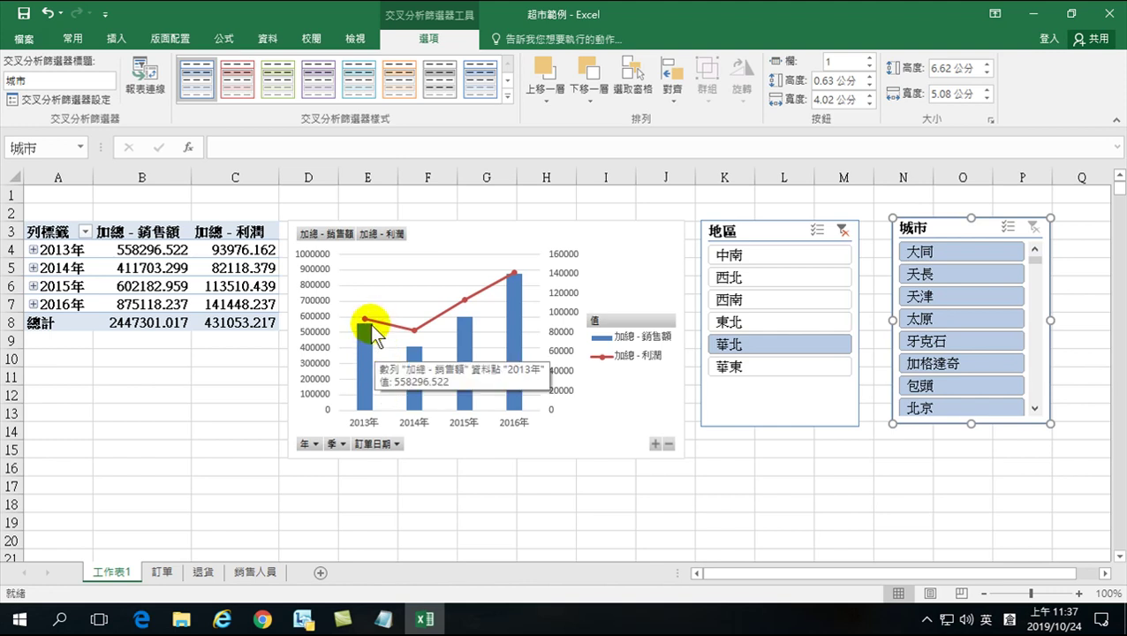
# Step: Filter the pivot table and chart by the 華東 region and the city 上海 to examine that city's sales and profit
pyautogui.click(732, 369)
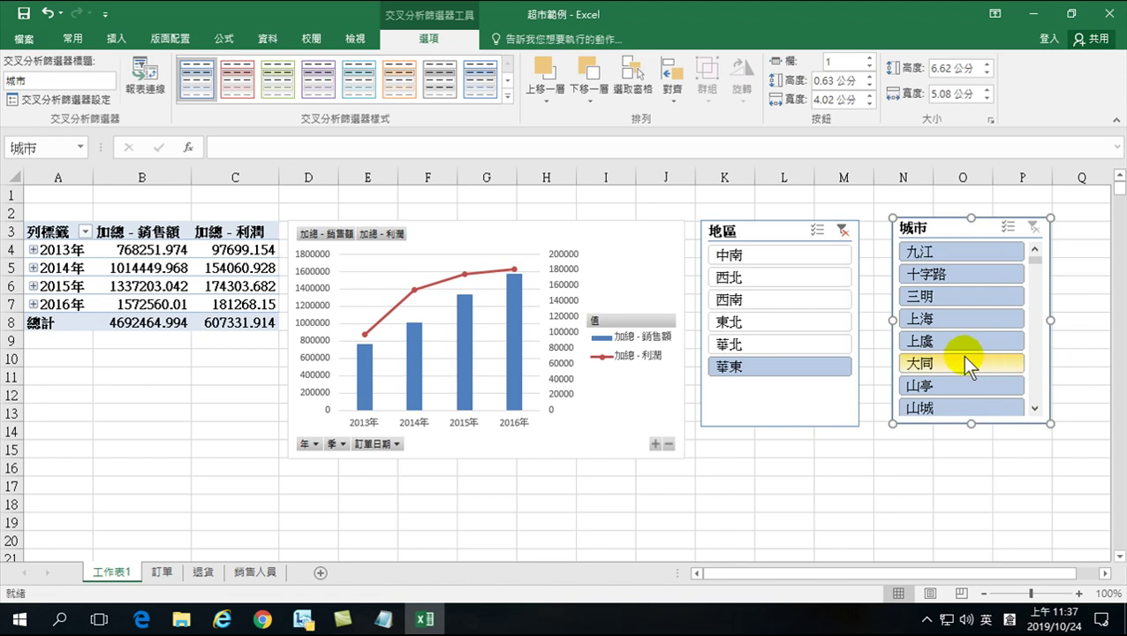
pyautogui.click(948, 323)
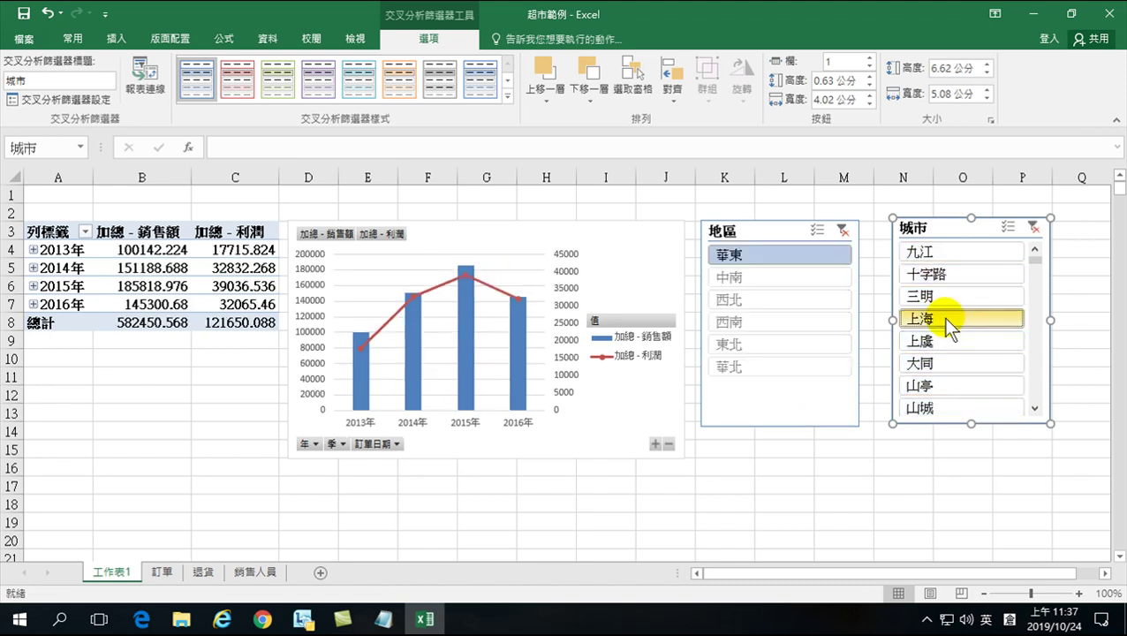
pyautogui.click(842, 229)
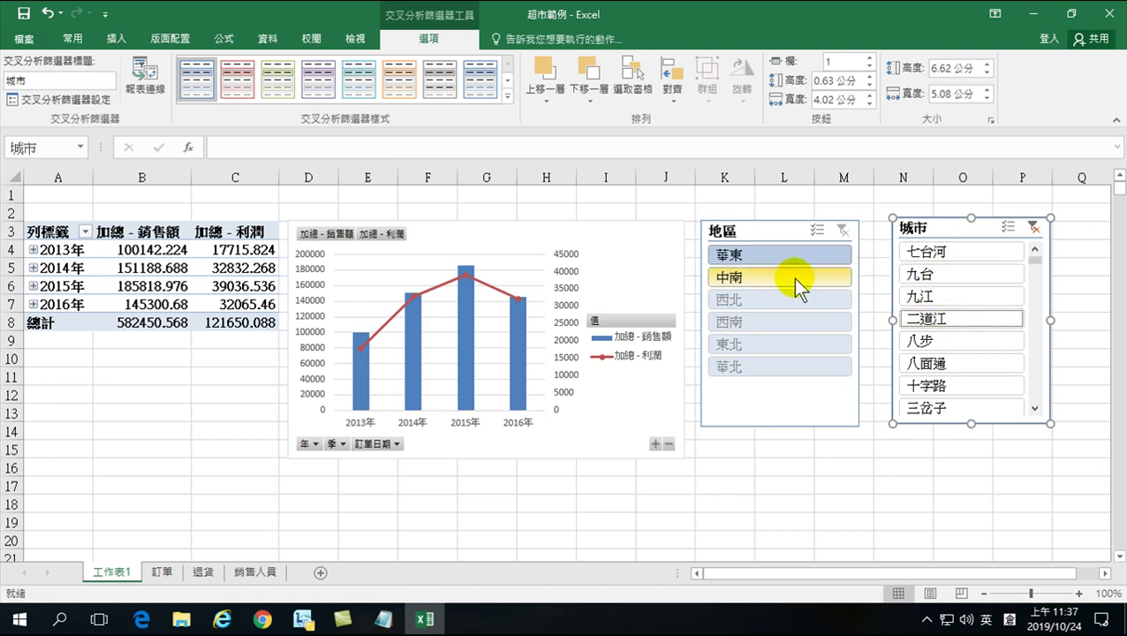
pyautogui.click(755, 254)
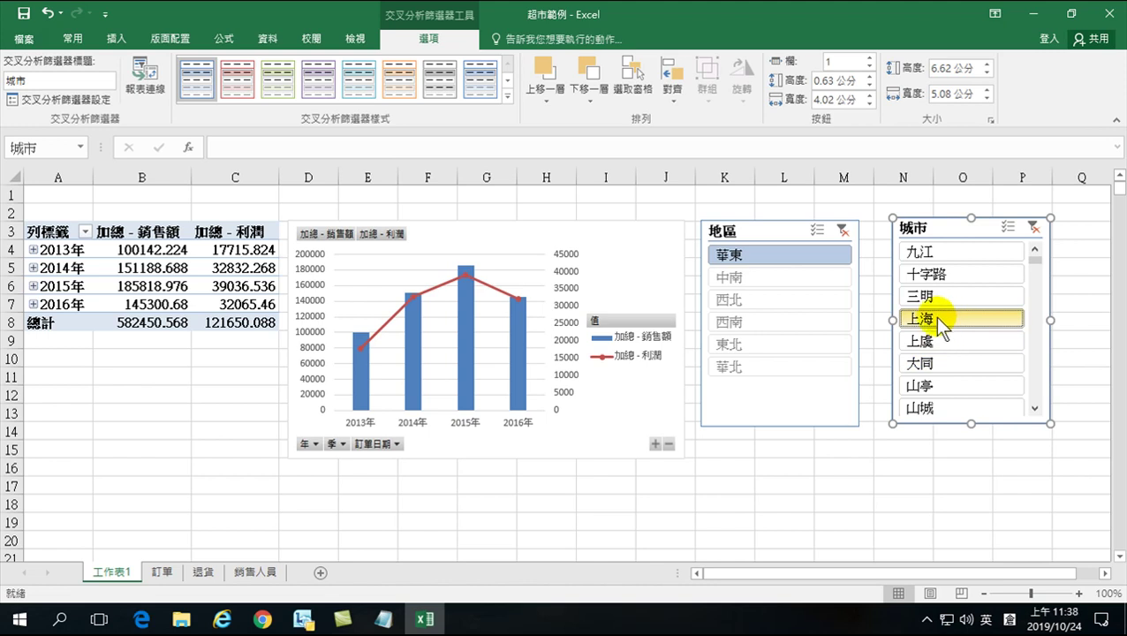
pyautogui.click(943, 319)
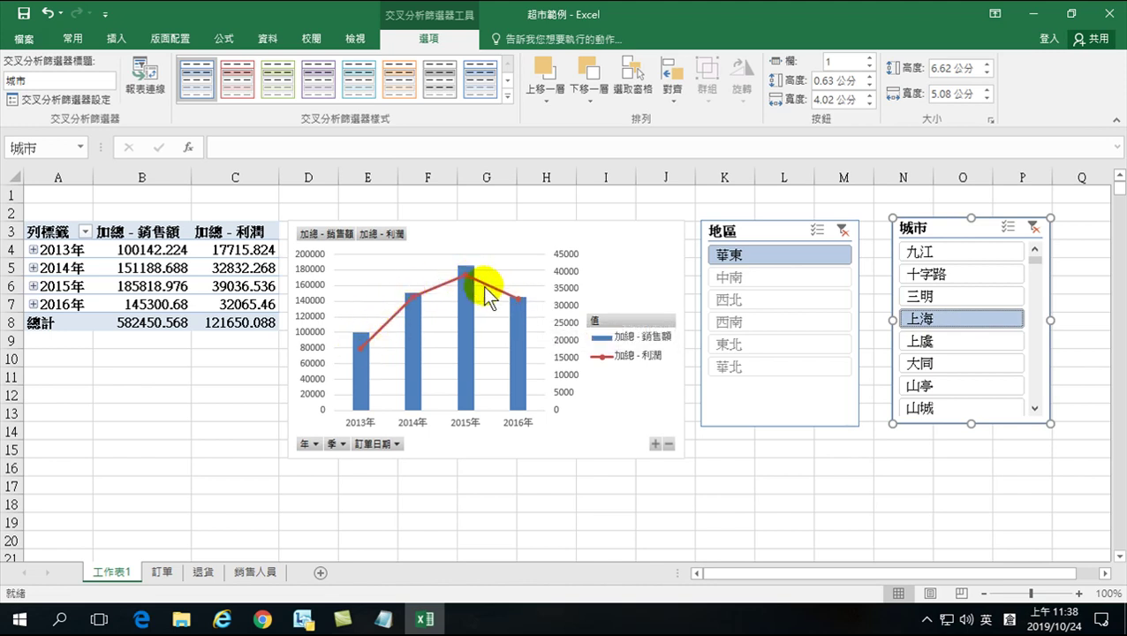
pyautogui.moveTo(512, 307)
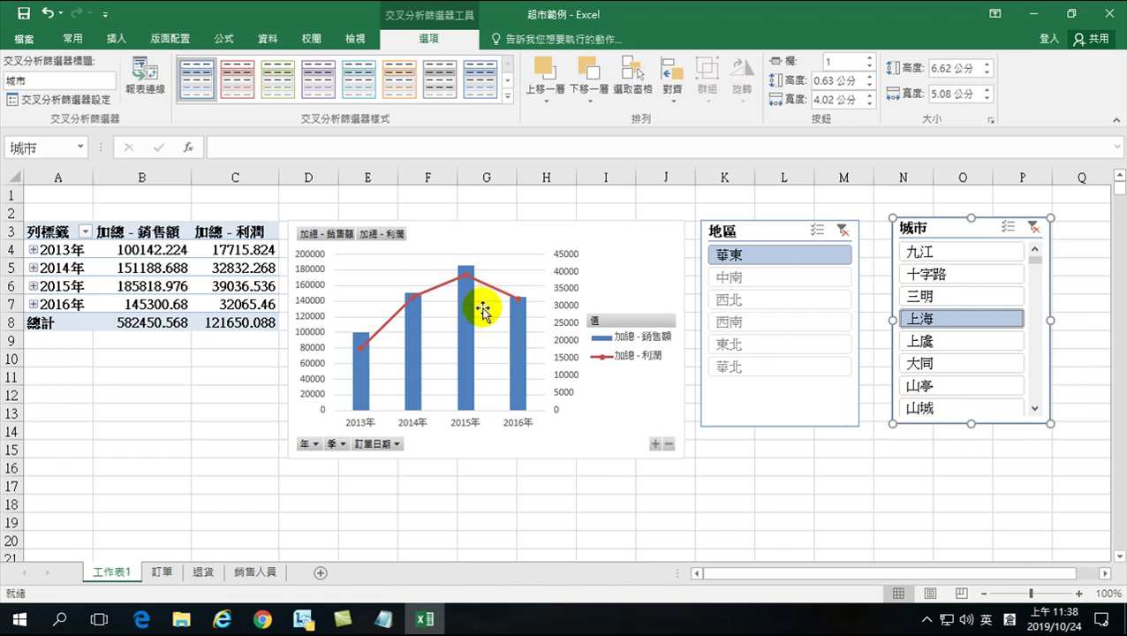
pyautogui.moveTo(460, 319)
# Step: Review the source records on the 訂單 sheet and return to the pivot table on 工作表1
pyautogui.click(217, 266)
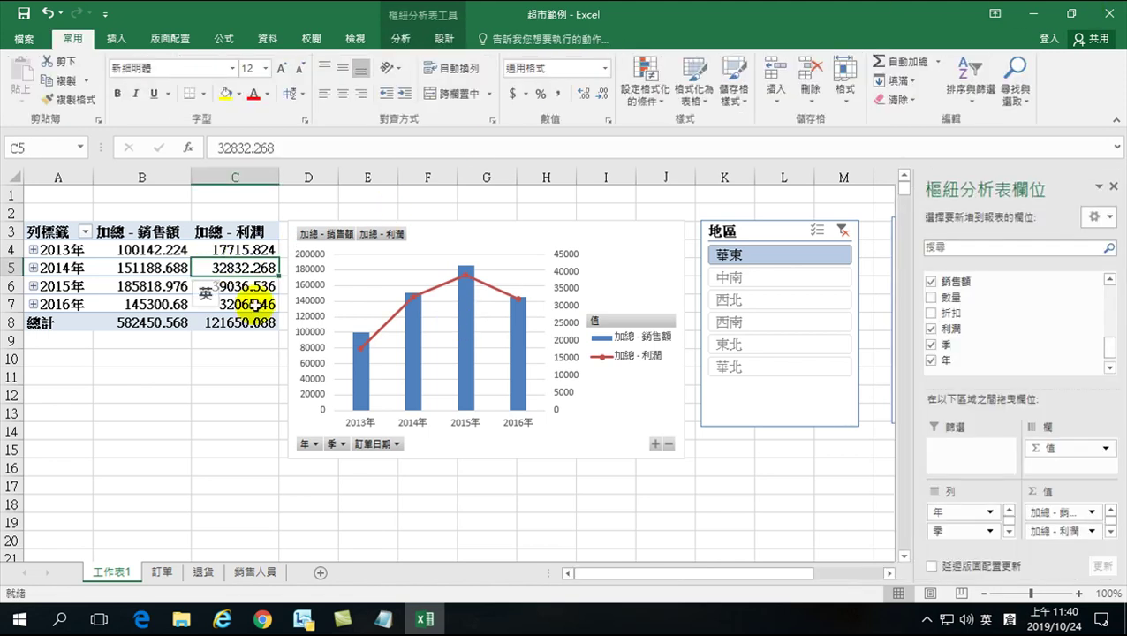
pyautogui.click(161, 571)
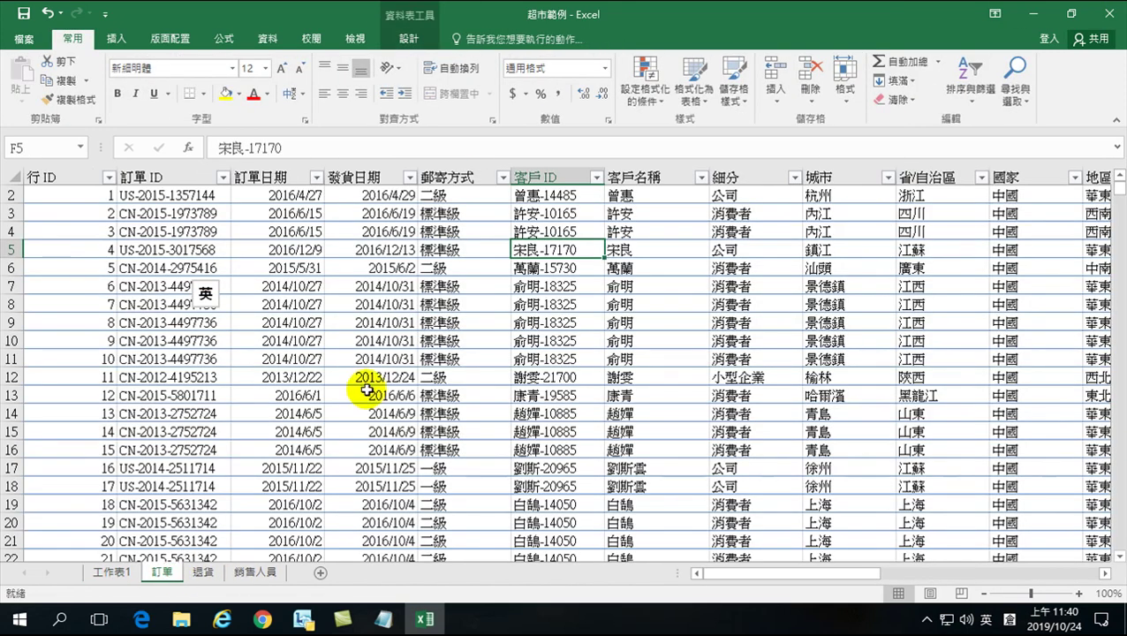
pyautogui.scroll(1, 327, 212)
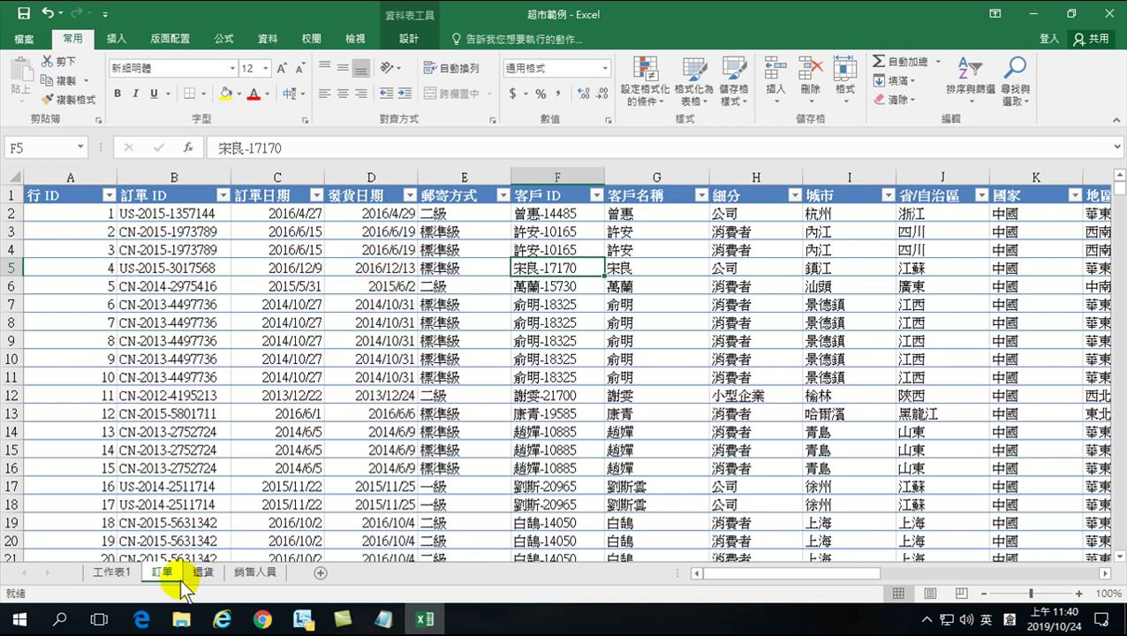
pyautogui.click(110, 572)
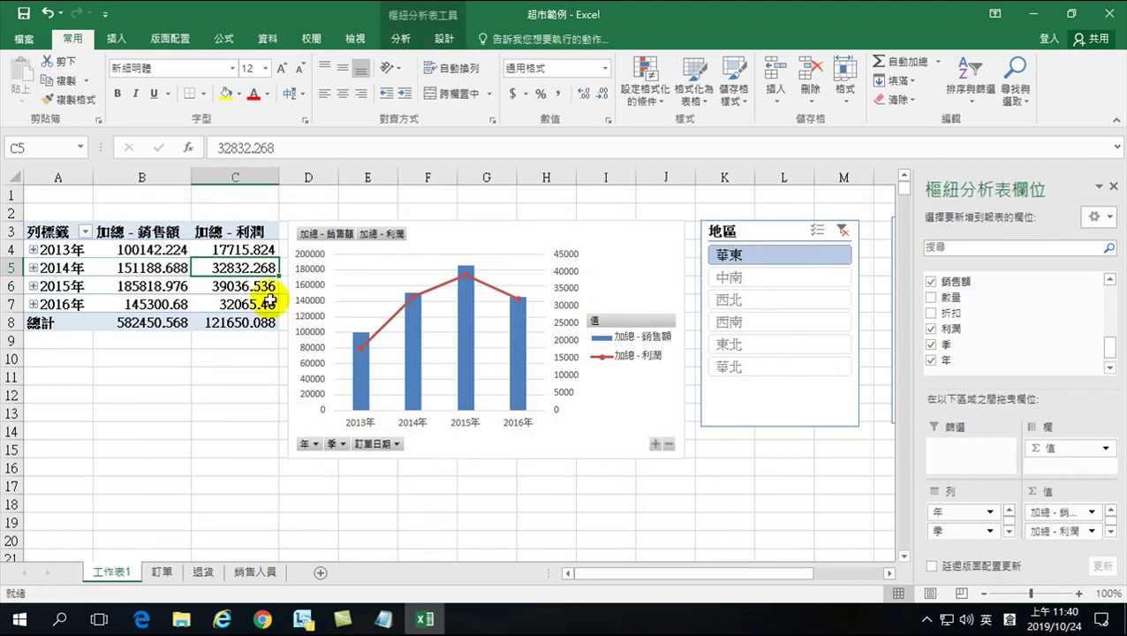
# Step: Show the detail records behind the 2013年 profit value of the pivot table on a new sheet
pyautogui.click(235, 251)
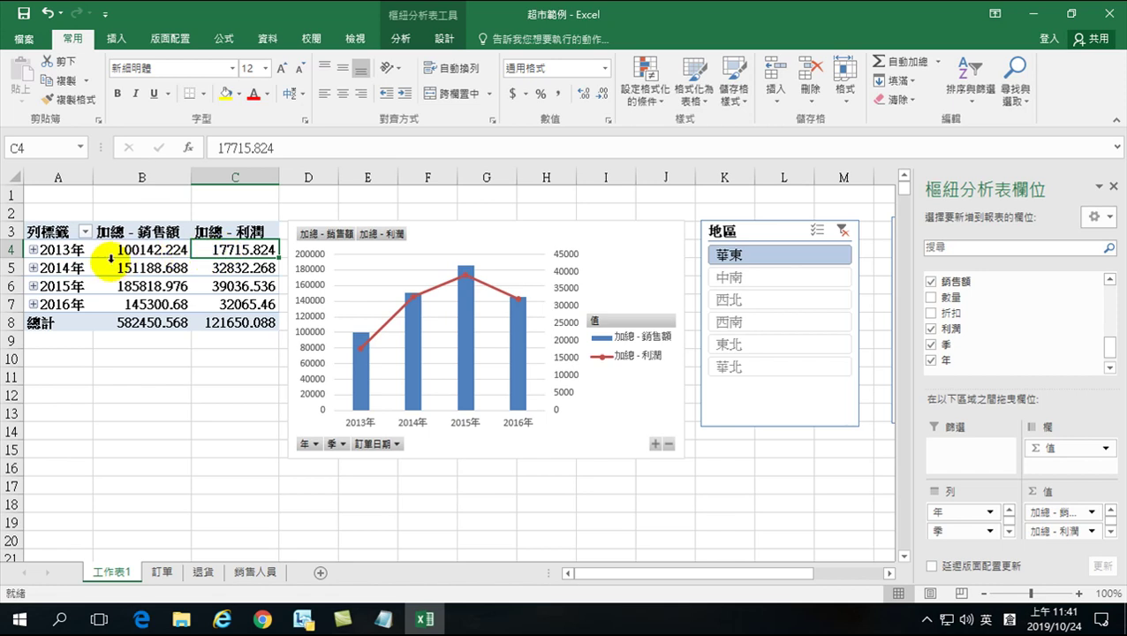
pyautogui.rightClick(230, 251)
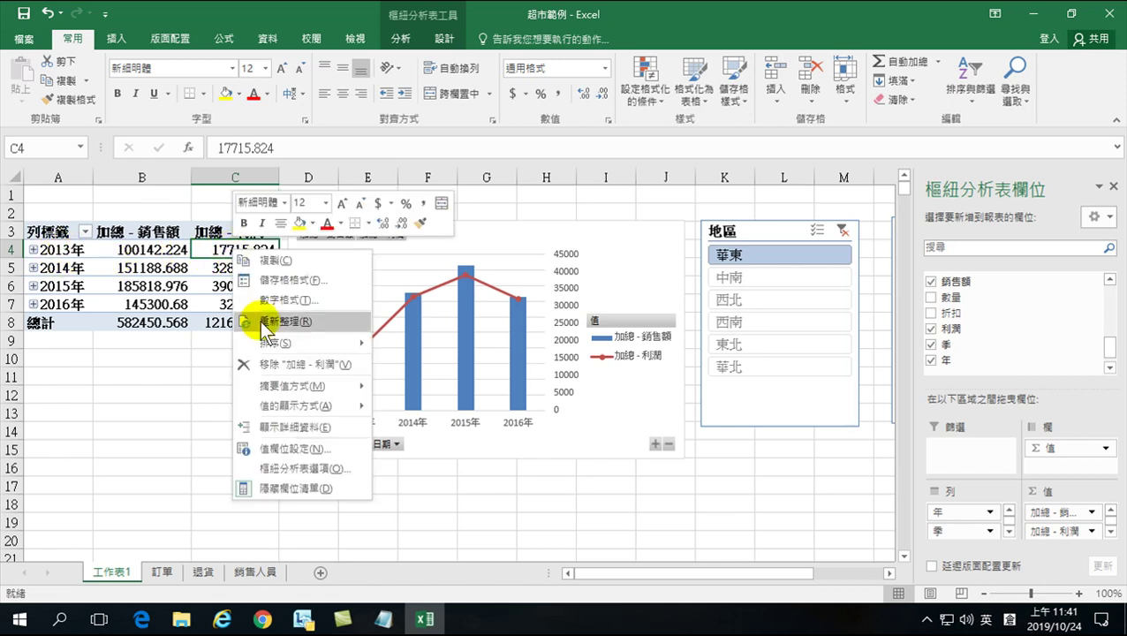
pyautogui.click(275, 429)
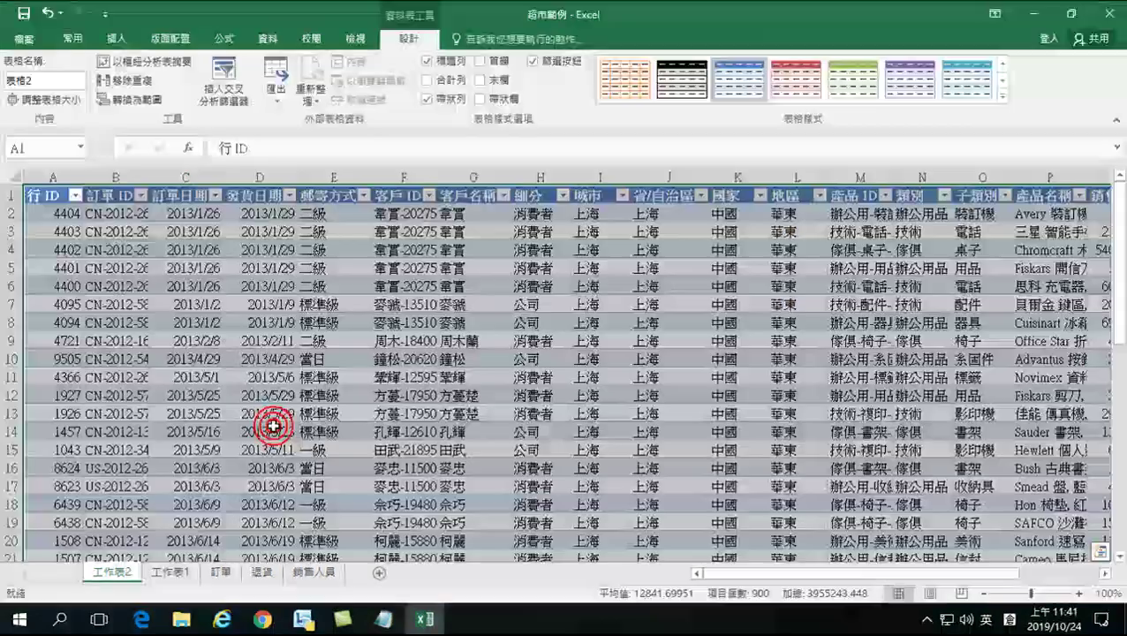
# Step: Rename the new detail records sheet as 2013年
pyautogui.doubleClick(114, 572)
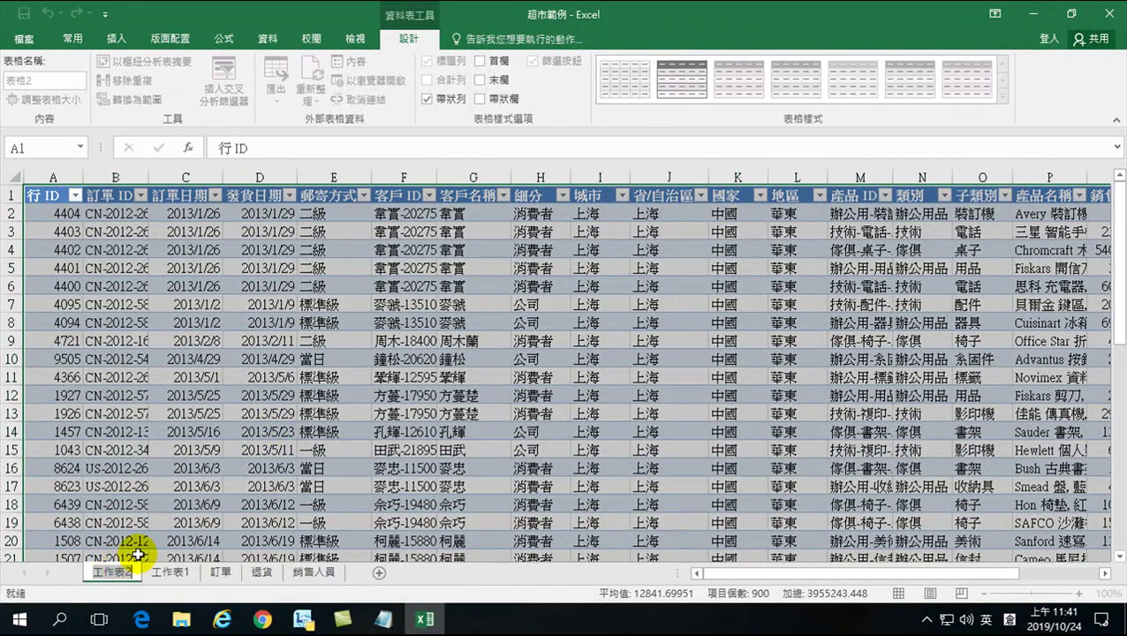
pyautogui.write('2013')
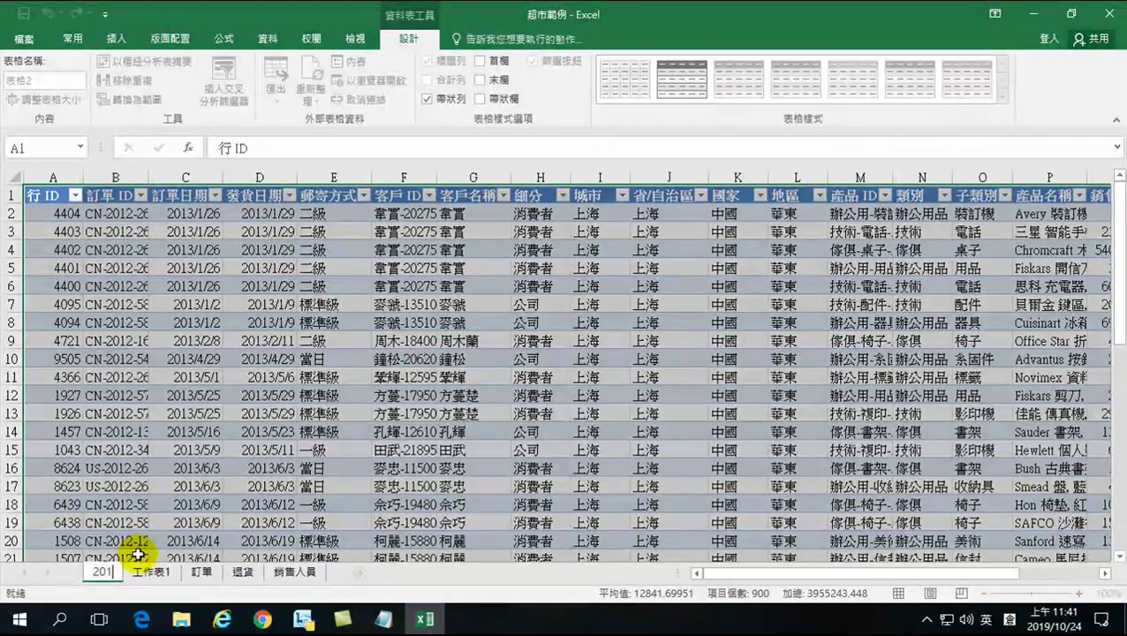
pyautogui.press('shift')
pyautogui.write('年')
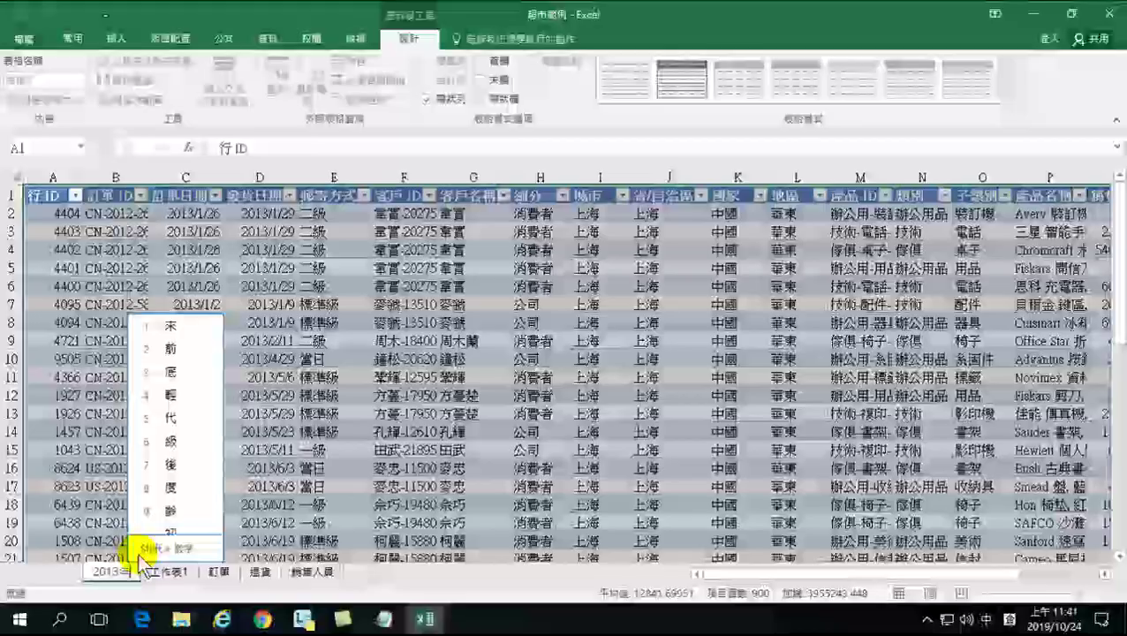
pyautogui.press('Return')
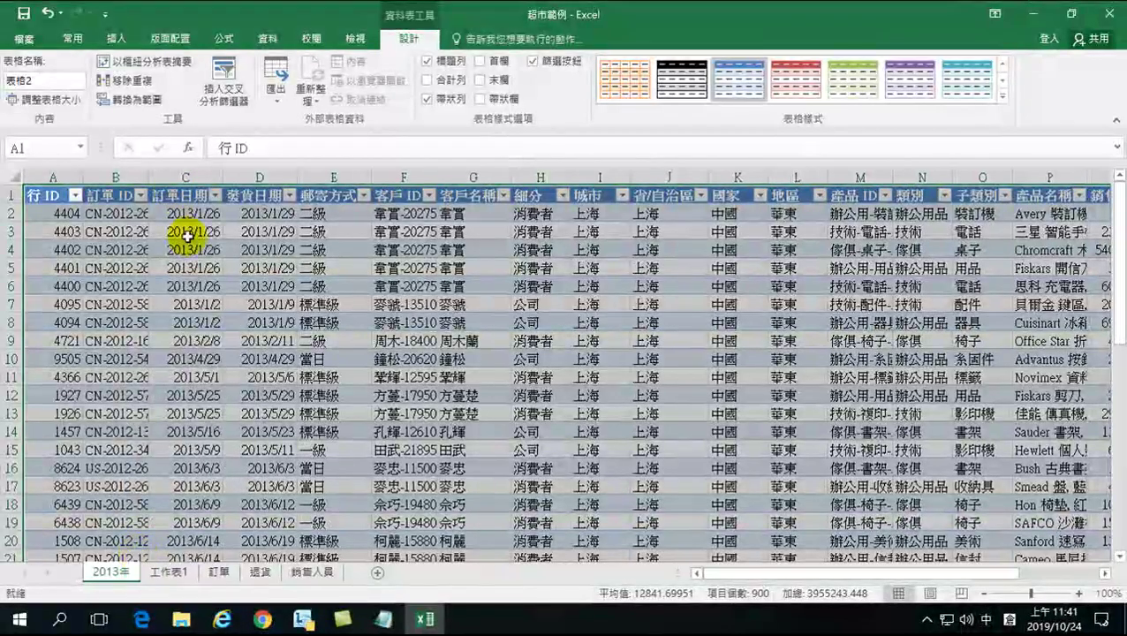
# Step: Check the months listed in the 訂單日期 filter of the 2013年 sheet without applying a filter, and return to 工作表1
pyautogui.click(178, 261)
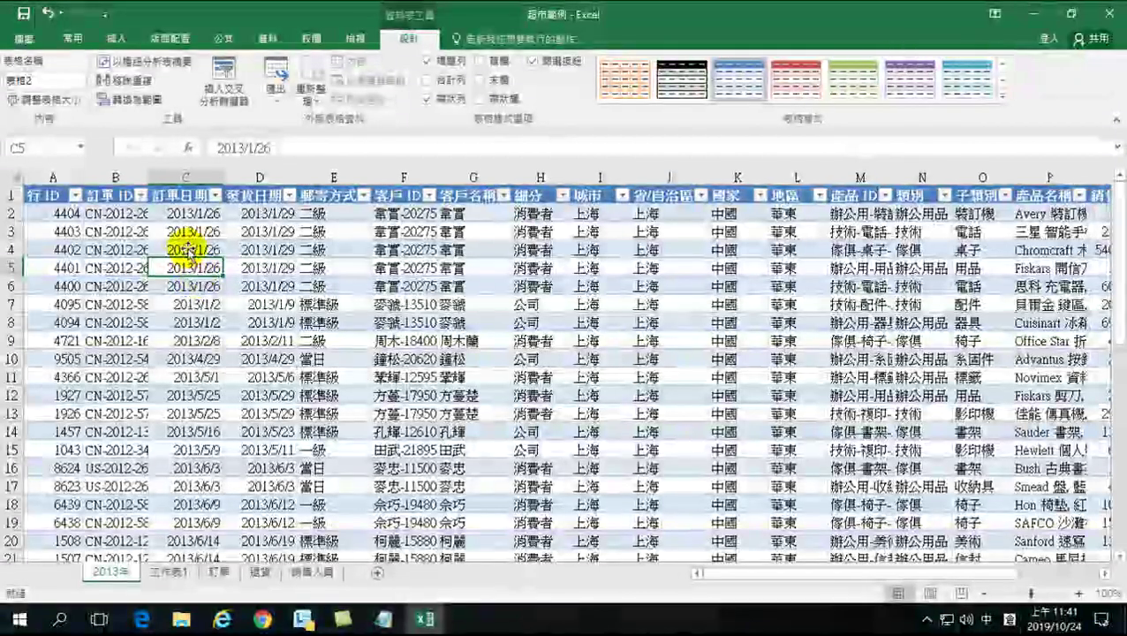
pyautogui.click(215, 194)
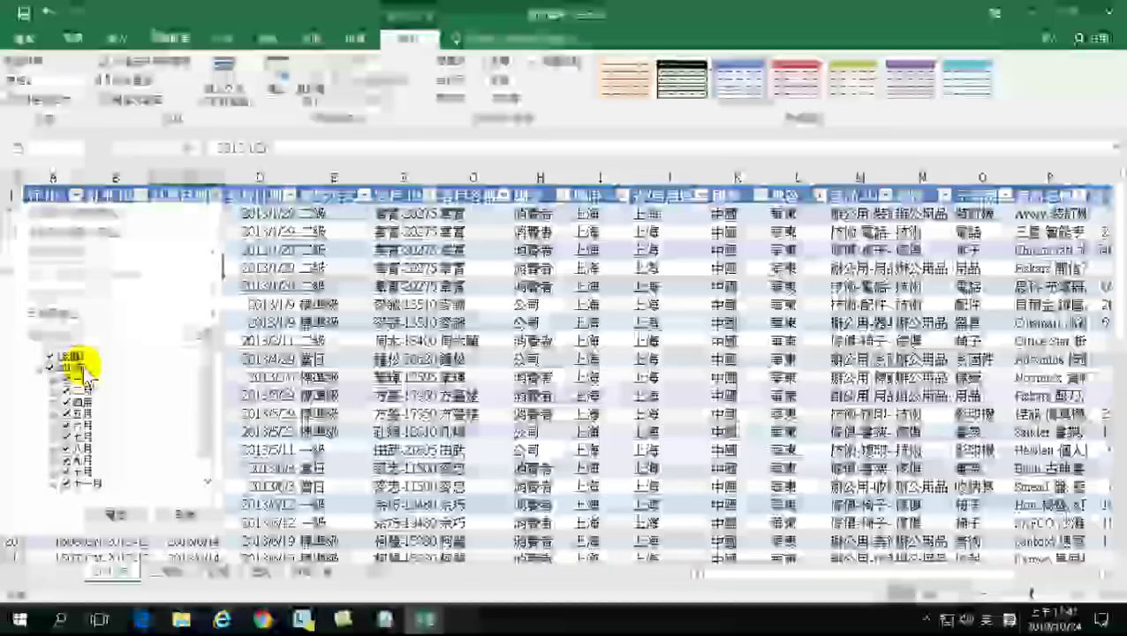
pyautogui.scroll(-1, 203, 406)
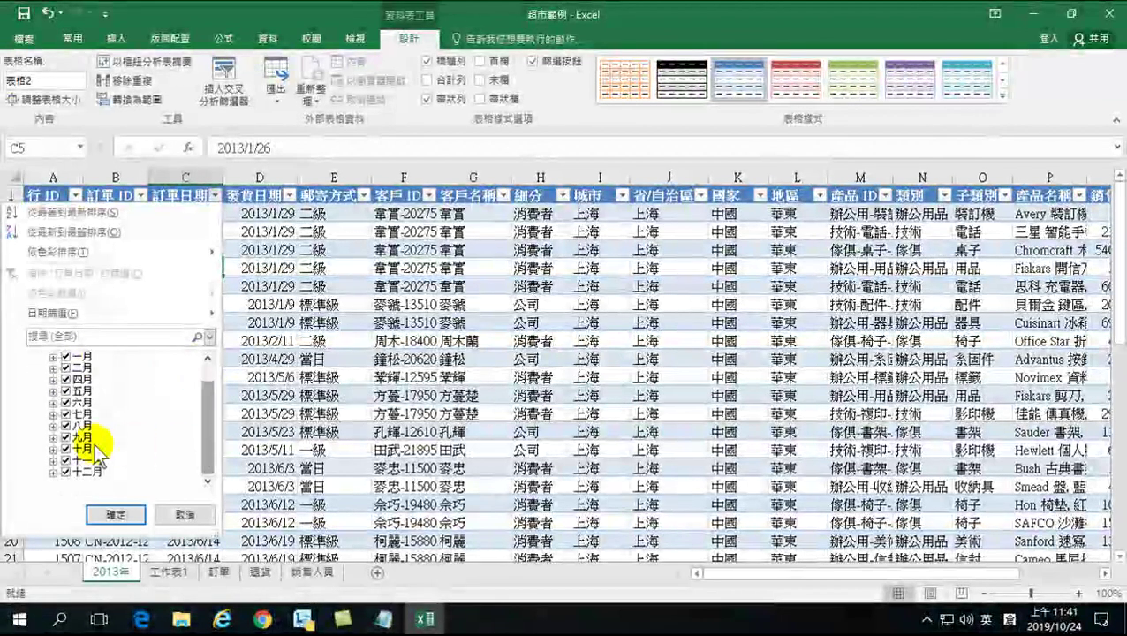
pyautogui.click(185, 515)
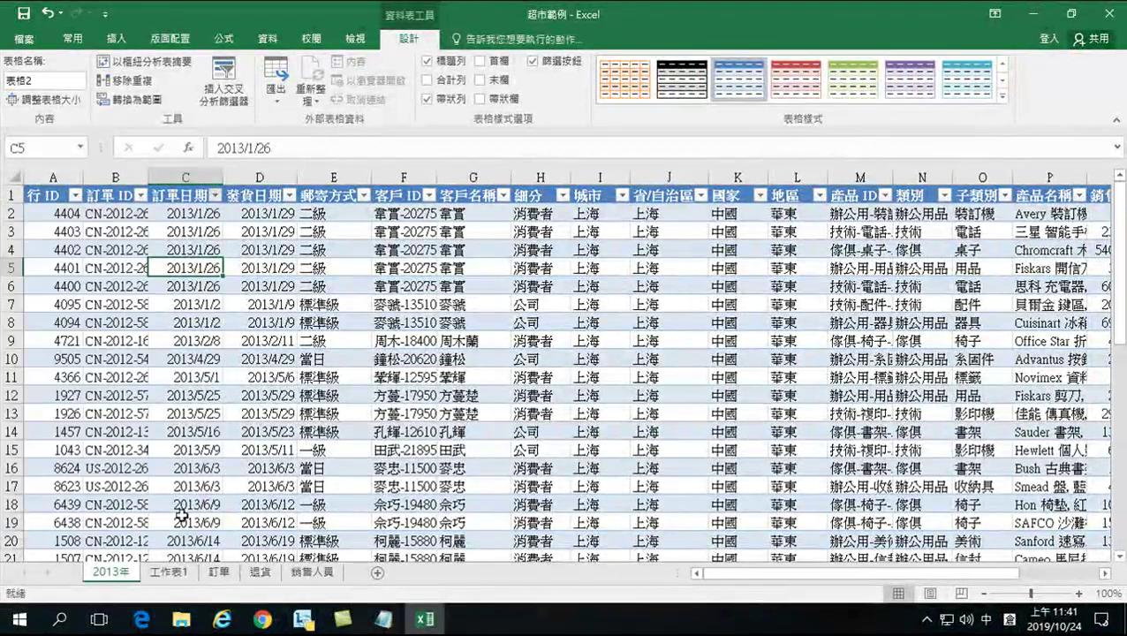
pyautogui.click(219, 571)
pyautogui.click(177, 572)
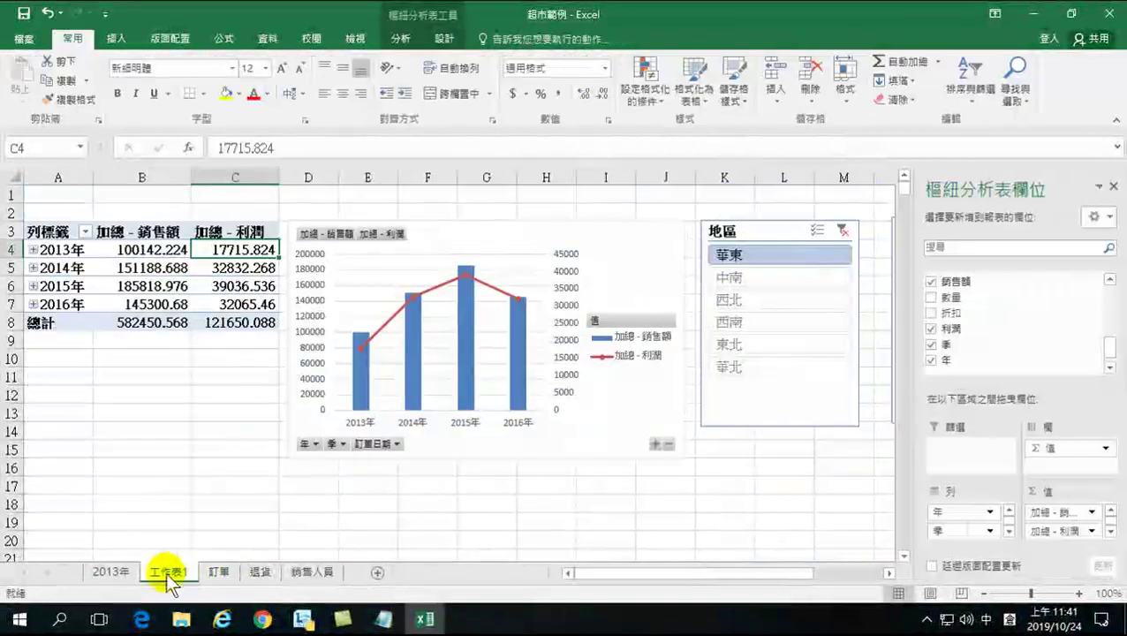
# Step: Show the detail records behind the 2014年 profit value of the pivot table on a new sheet and name it 2014年
pyautogui.rightClick(233, 270)
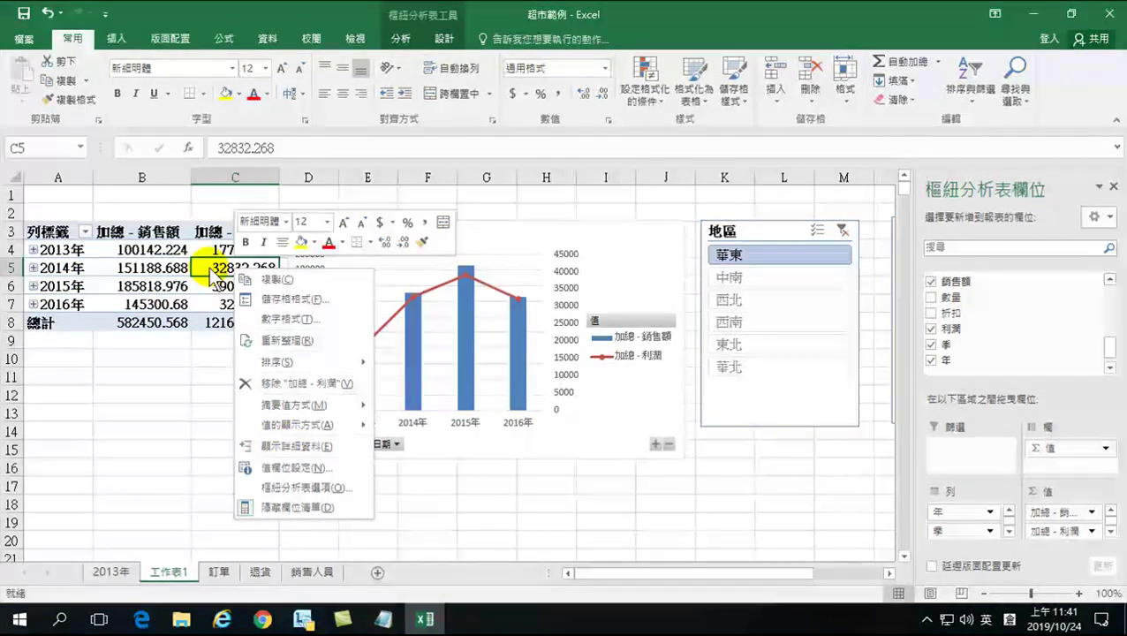
pyautogui.click(285, 442)
pyautogui.doubleClick(173, 570)
pyautogui.write('2014年')
pyautogui.press('Return')
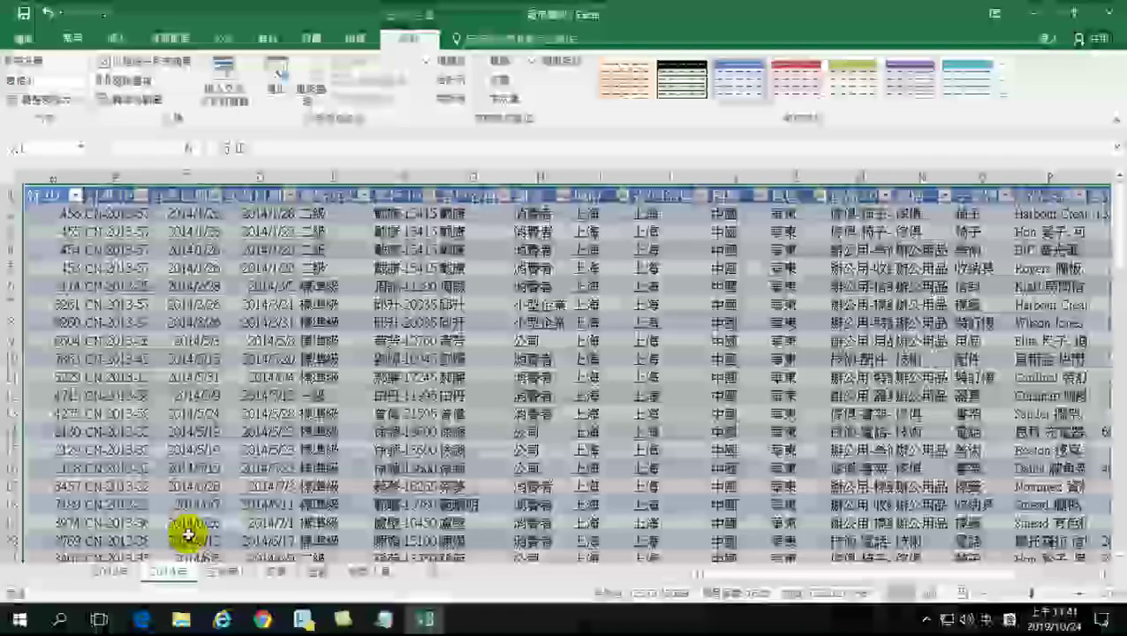
# Step: Extract the detail records behind the 2015年 profit value in 工作表1 to a new sheet and name it 2015年
pyautogui.click(224, 572)
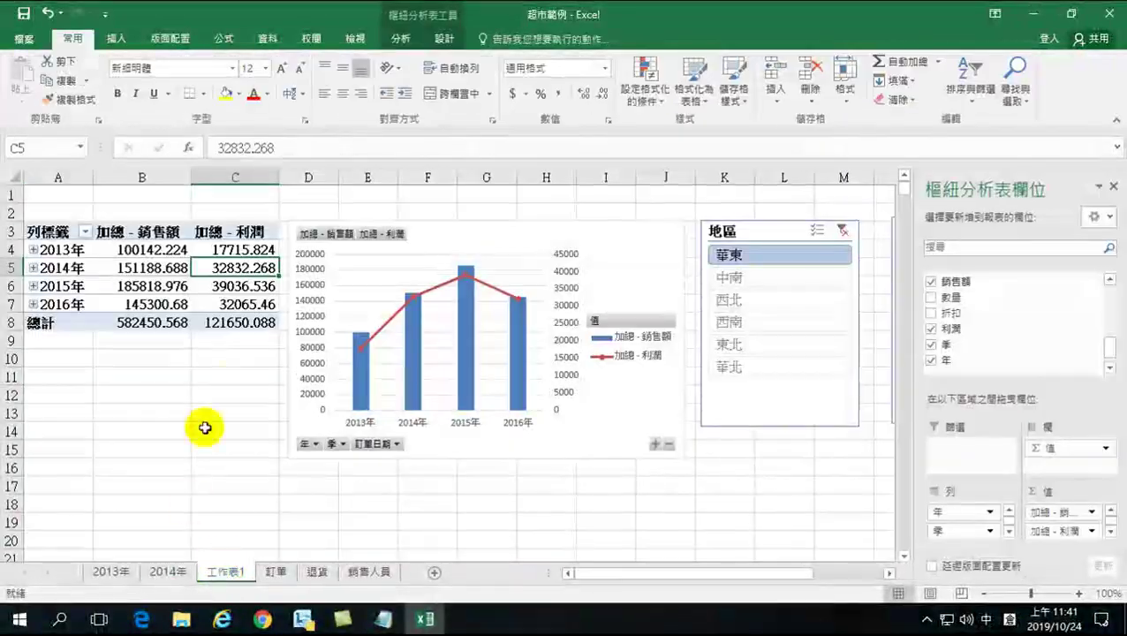
pyautogui.rightClick(218, 285)
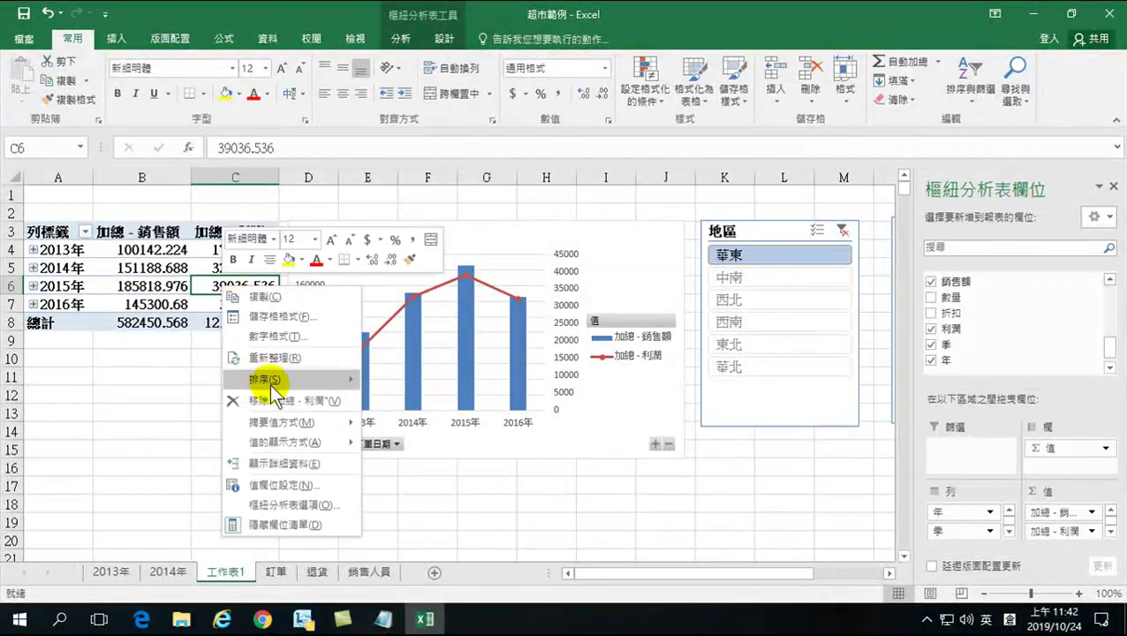
pyautogui.click(278, 465)
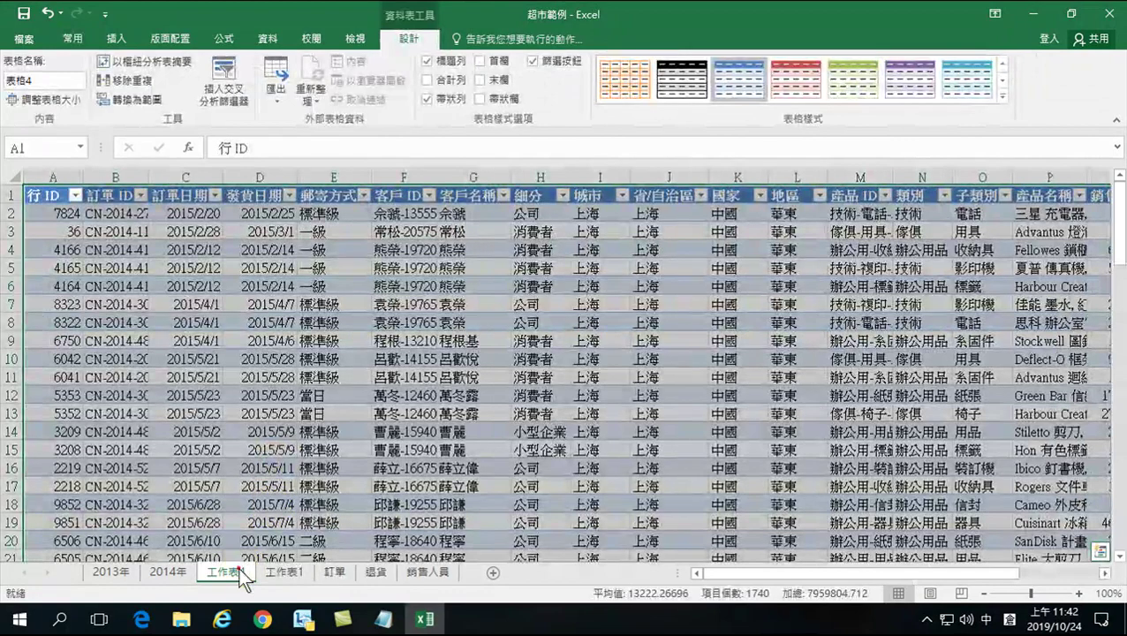
pyautogui.doubleClick(240, 571)
pyautogui.write('2015')
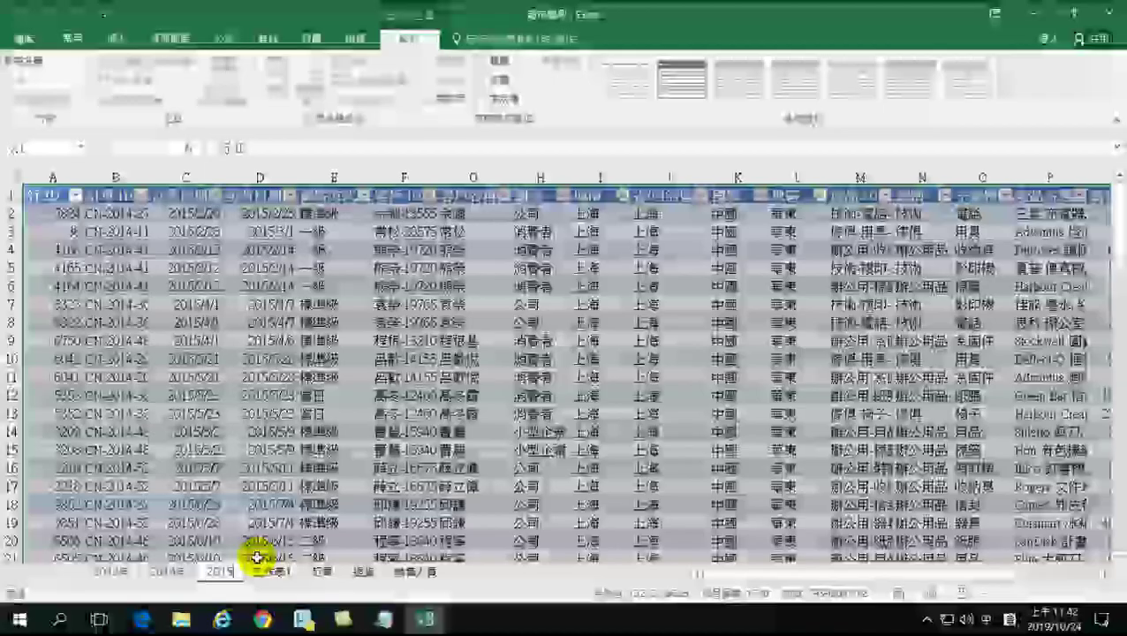
pyautogui.write('年')
pyautogui.press('Return')
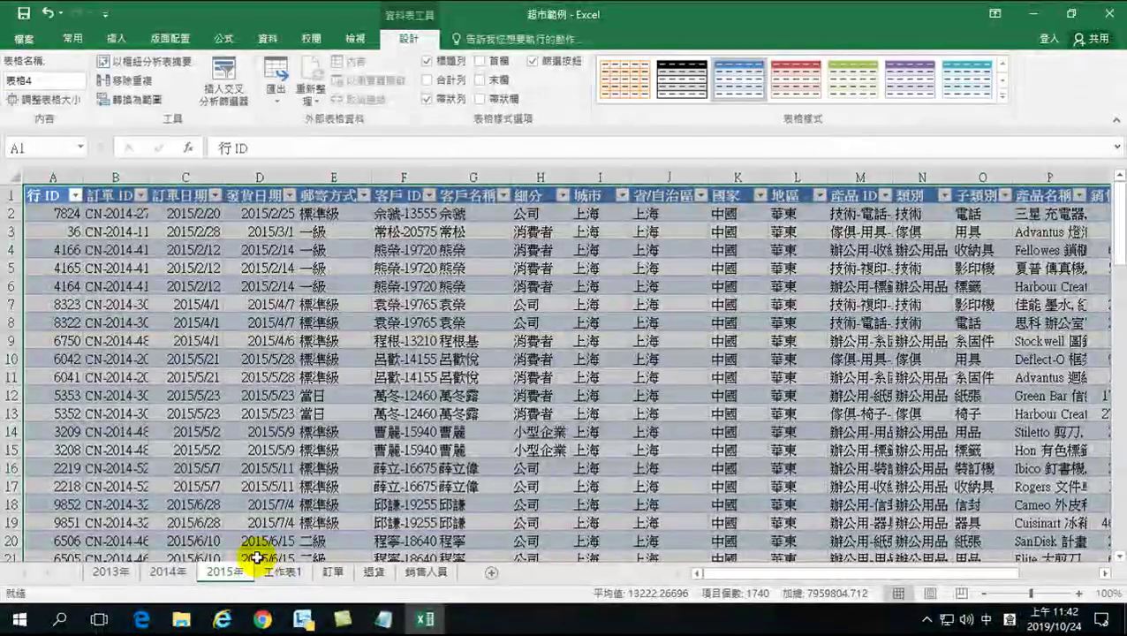
# Step: Extract the detail records behind the 2016年 profit value in 工作表1 to a new sheet and name it 2016年
pyautogui.click(272, 572)
pyautogui.rightClick(232, 305)
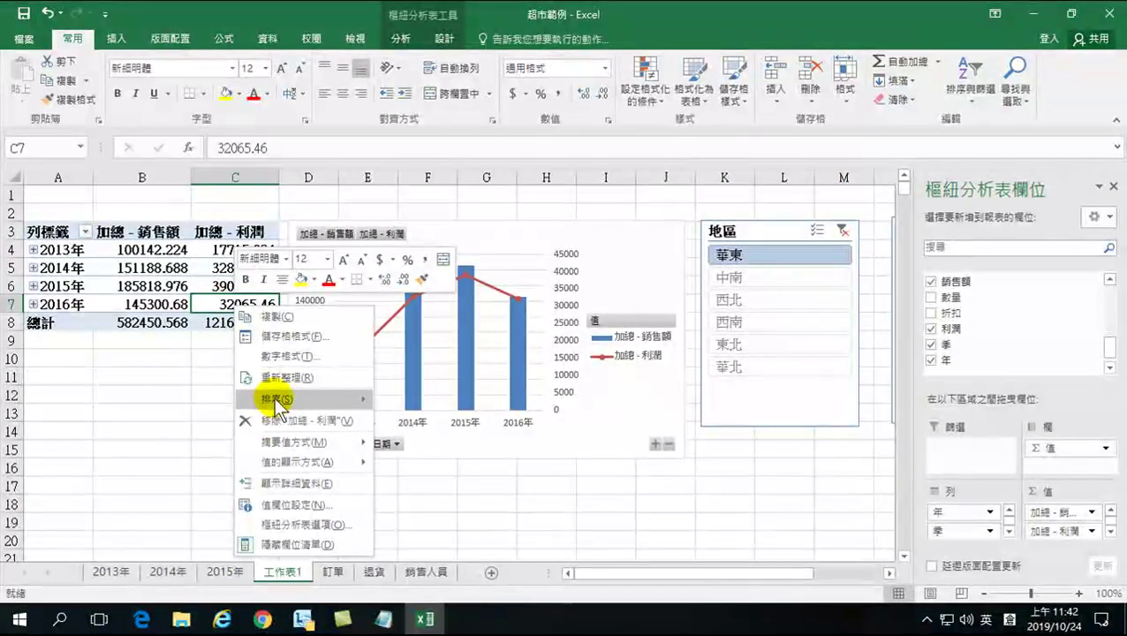
pyautogui.click(278, 484)
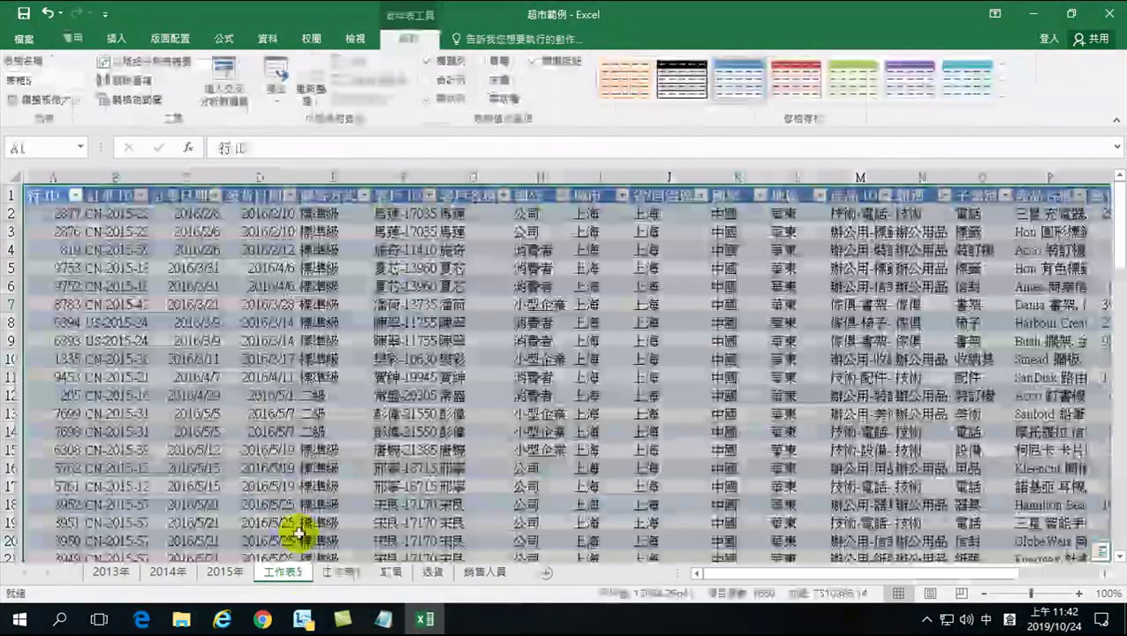
pyautogui.doubleClick(281, 572)
pyautogui.write('2016年')
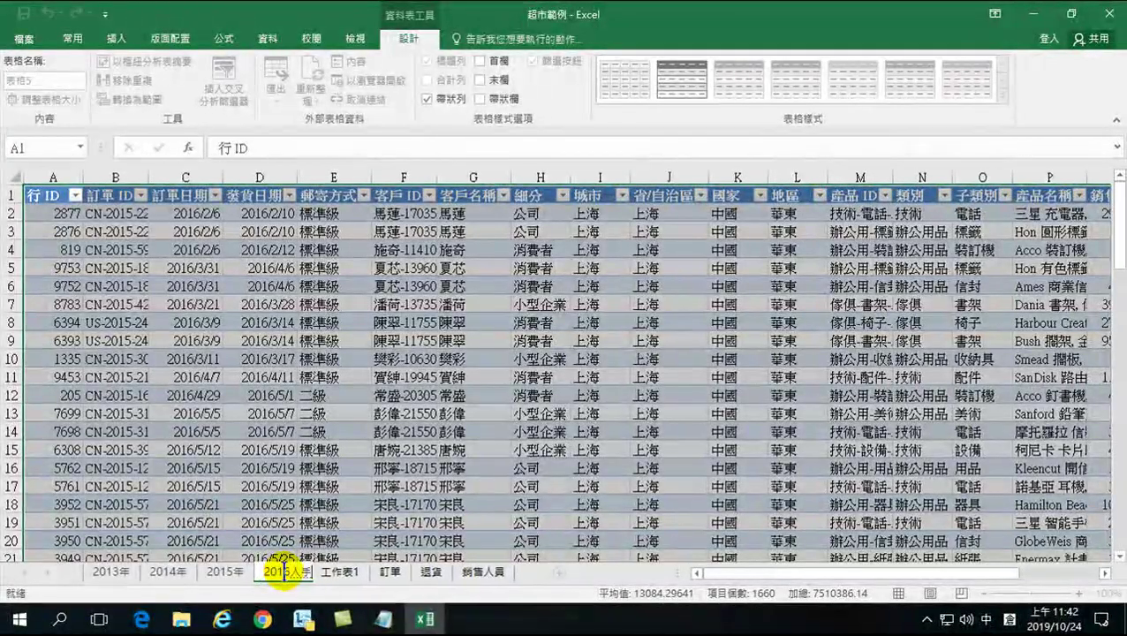
pyautogui.press('Return')
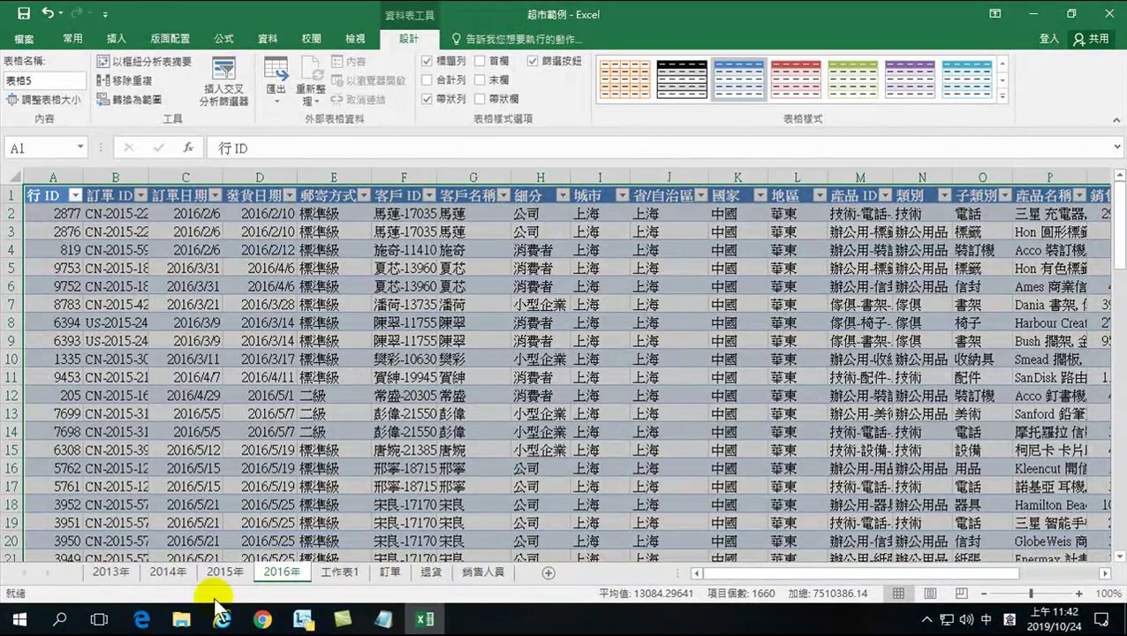
# Step: Review the extracted records on the 2013年, 2014年, 2015年 and 2016年 sheets in turn
pyautogui.click(202, 450)
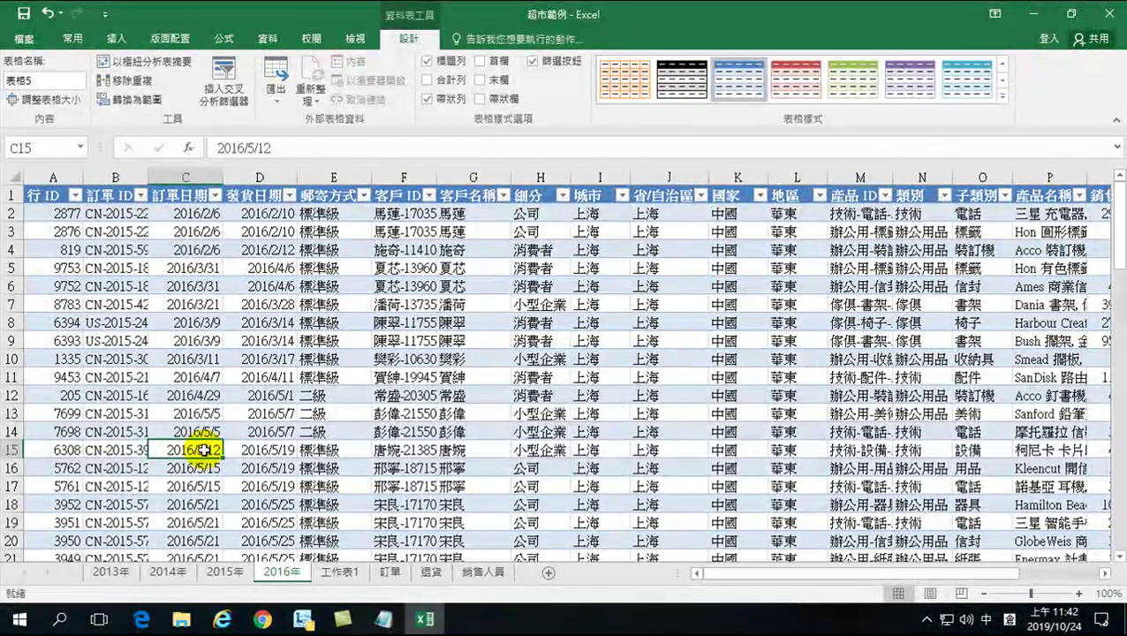
pyautogui.click(113, 571)
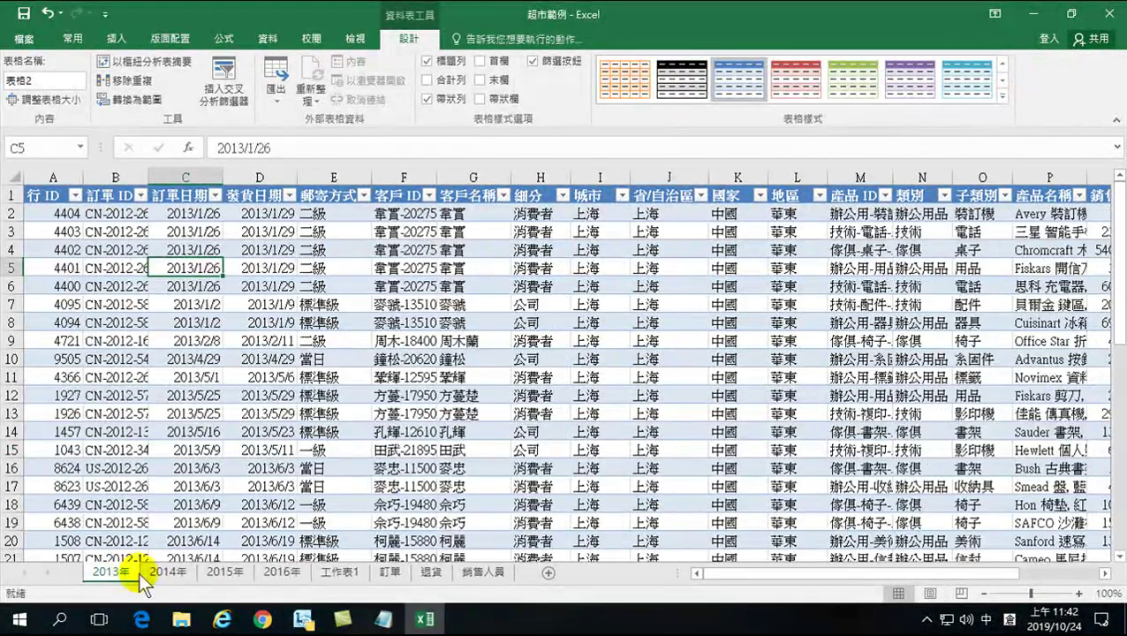
pyautogui.click(168, 574)
pyautogui.click(223, 573)
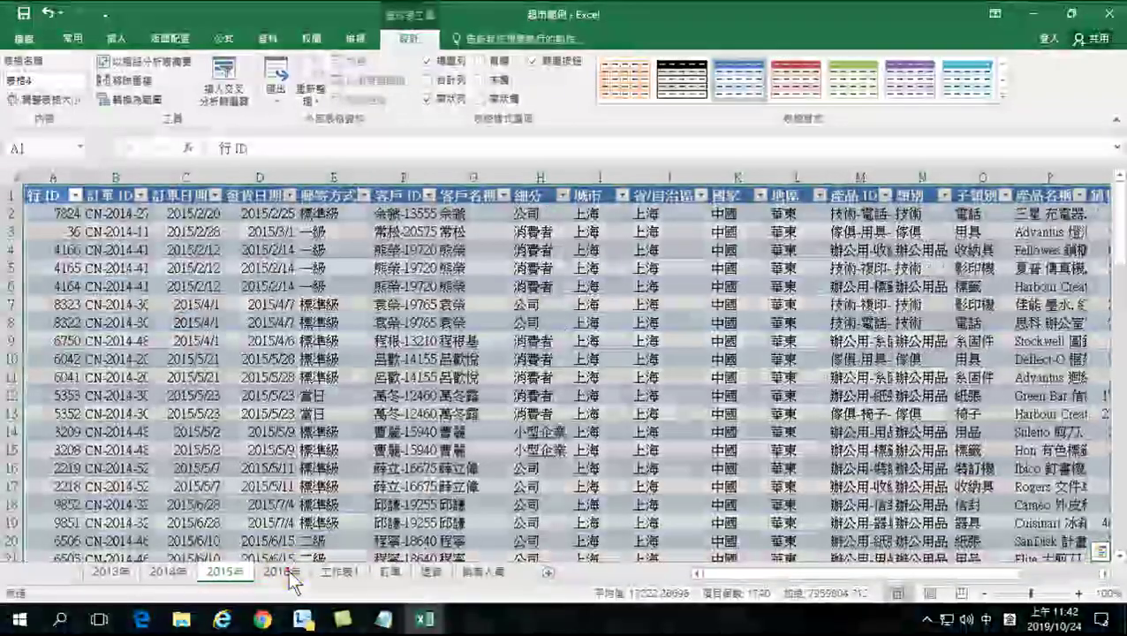
pyautogui.click(283, 573)
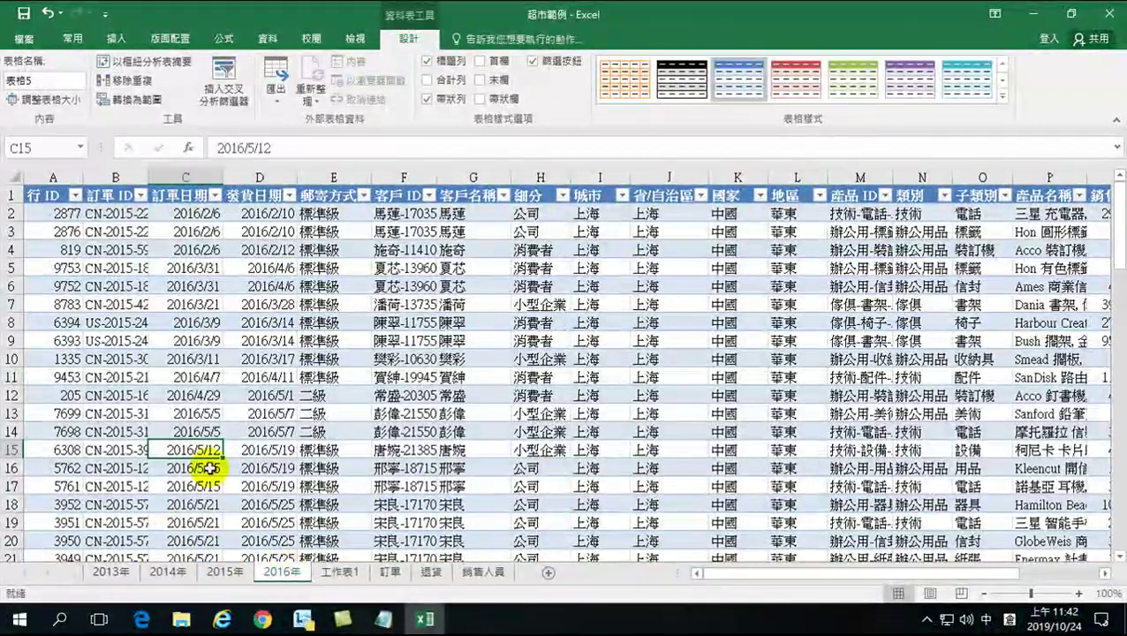
# Step: Try to create a pivot table from the 2016年 table with a source range that also takes in the 2015年, 2014年 and 2013年 sheets
pyautogui.click(282, 361)
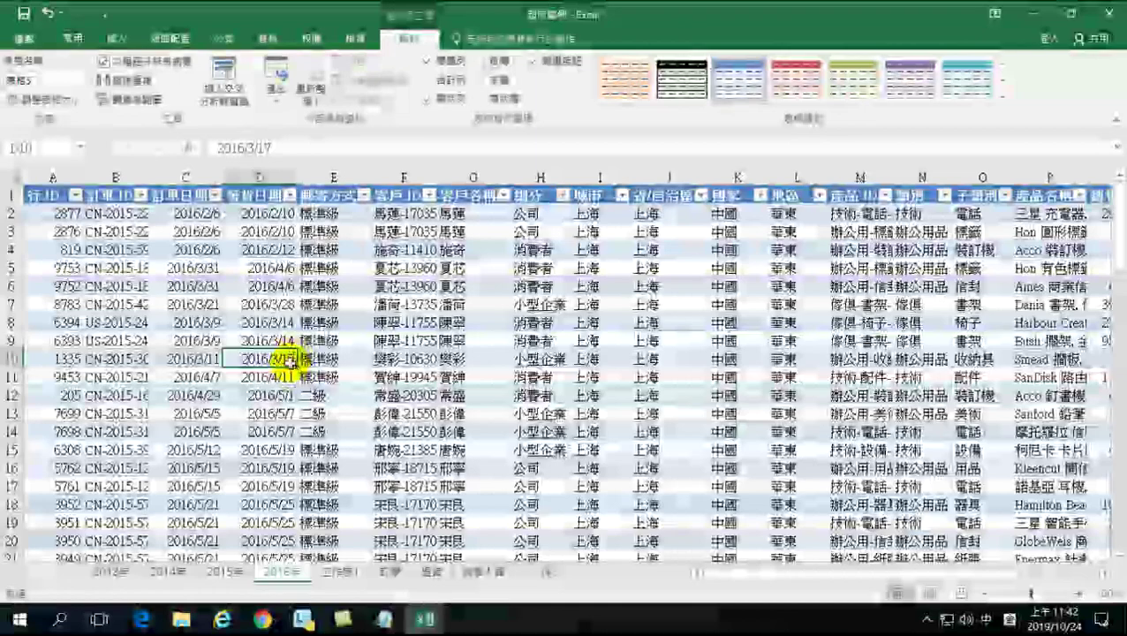
pyautogui.click(325, 322)
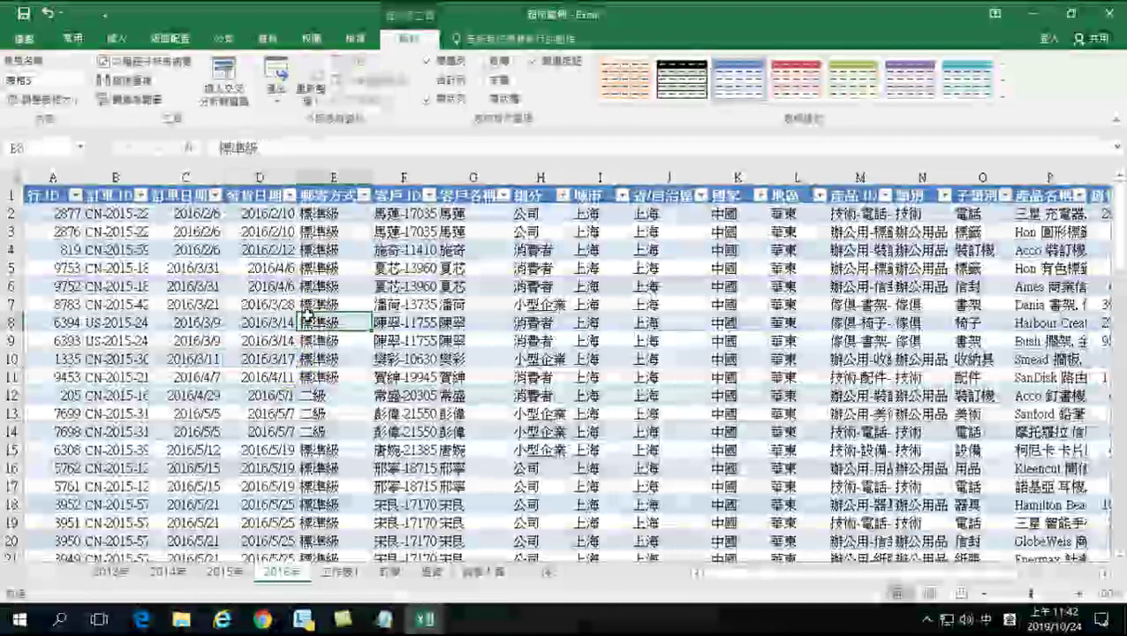
pyautogui.click(116, 38)
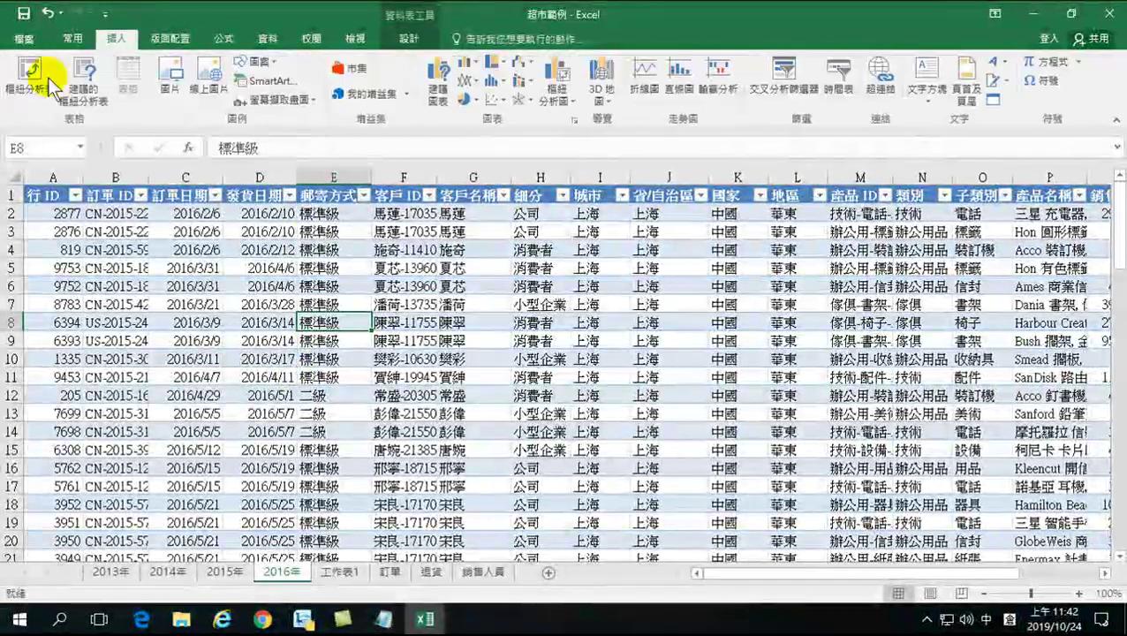
pyautogui.click(36, 66)
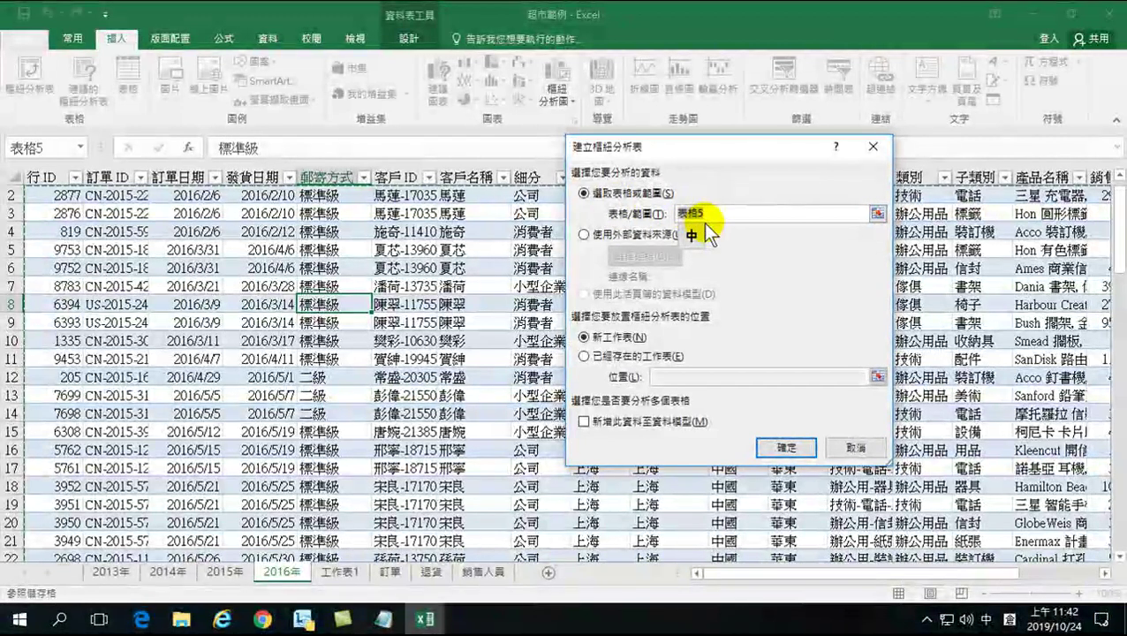
pyautogui.click(723, 215)
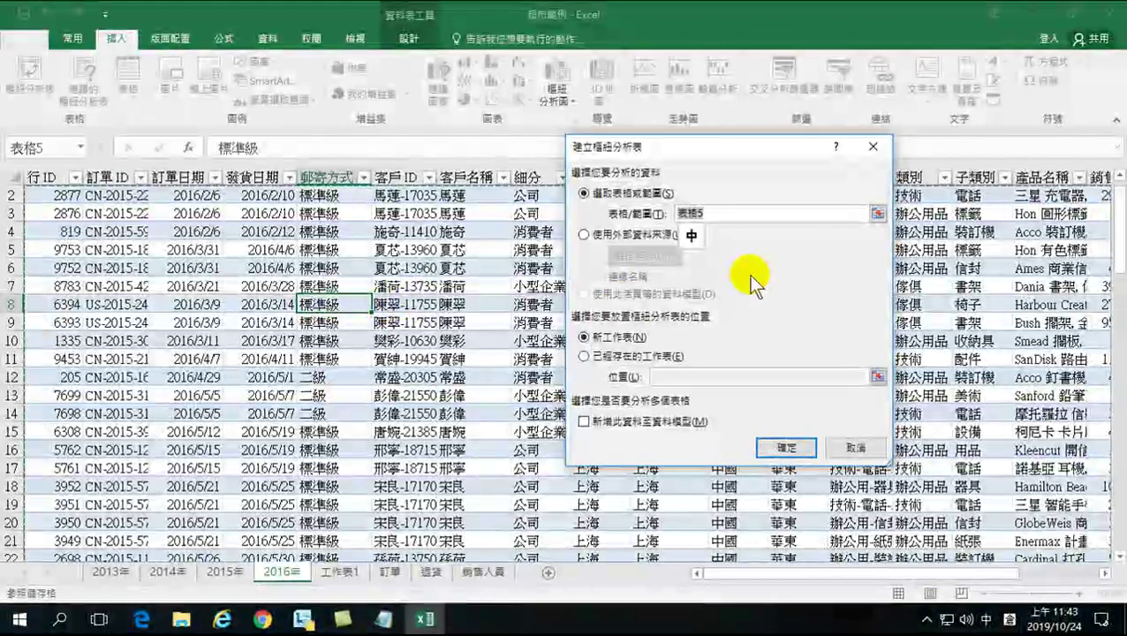
pyautogui.click(877, 215)
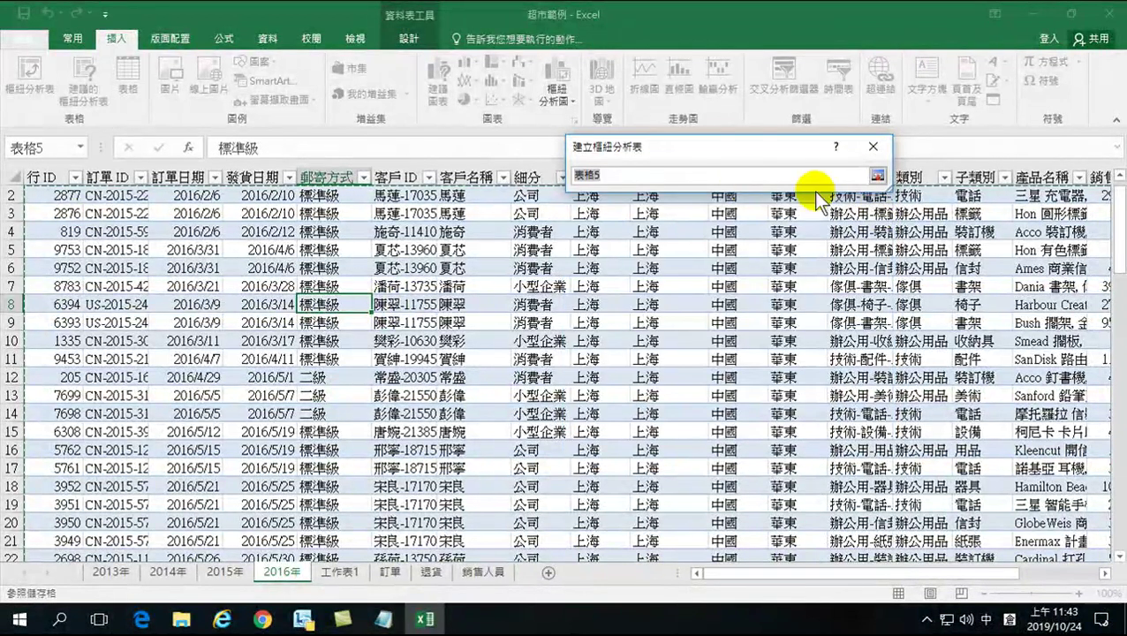
pyautogui.click(226, 572)
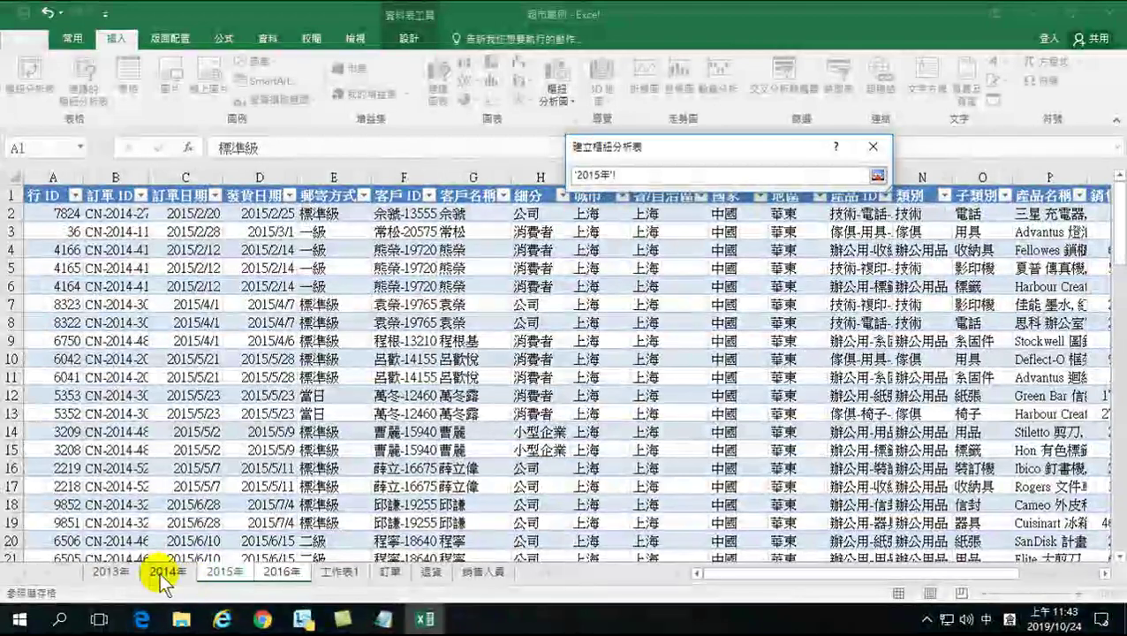
pyautogui.click(159, 574)
pyautogui.click(121, 572)
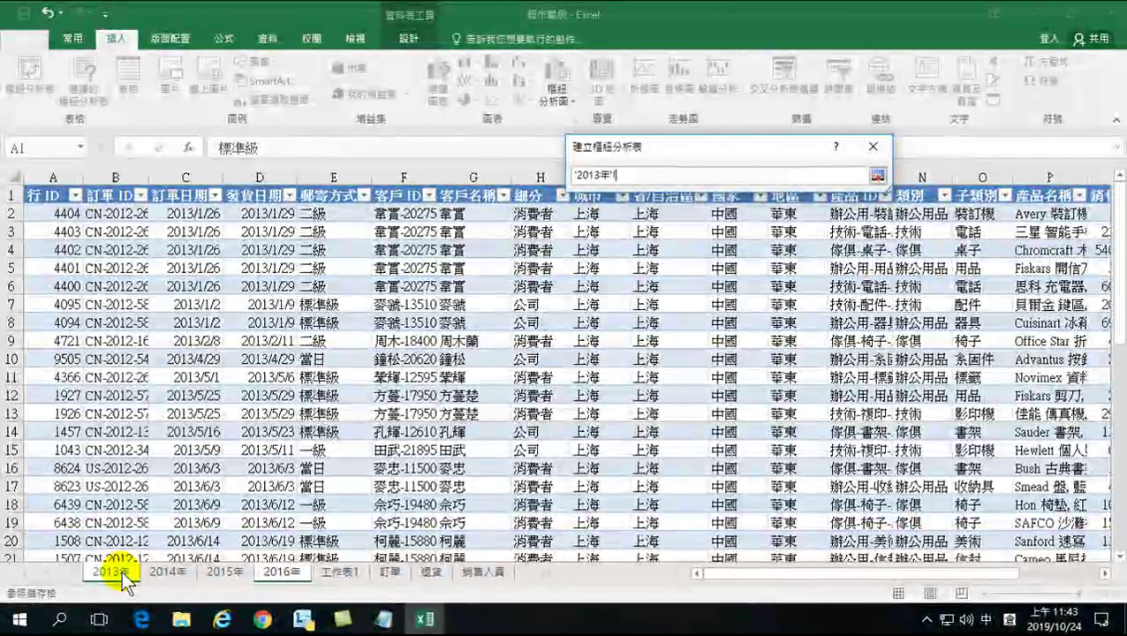
pyautogui.click(872, 146)
pyautogui.click(855, 447)
# Step: Examine the 銷售額 and 類別 columns of the records on the 2016年 sheet
pyautogui.click(345, 362)
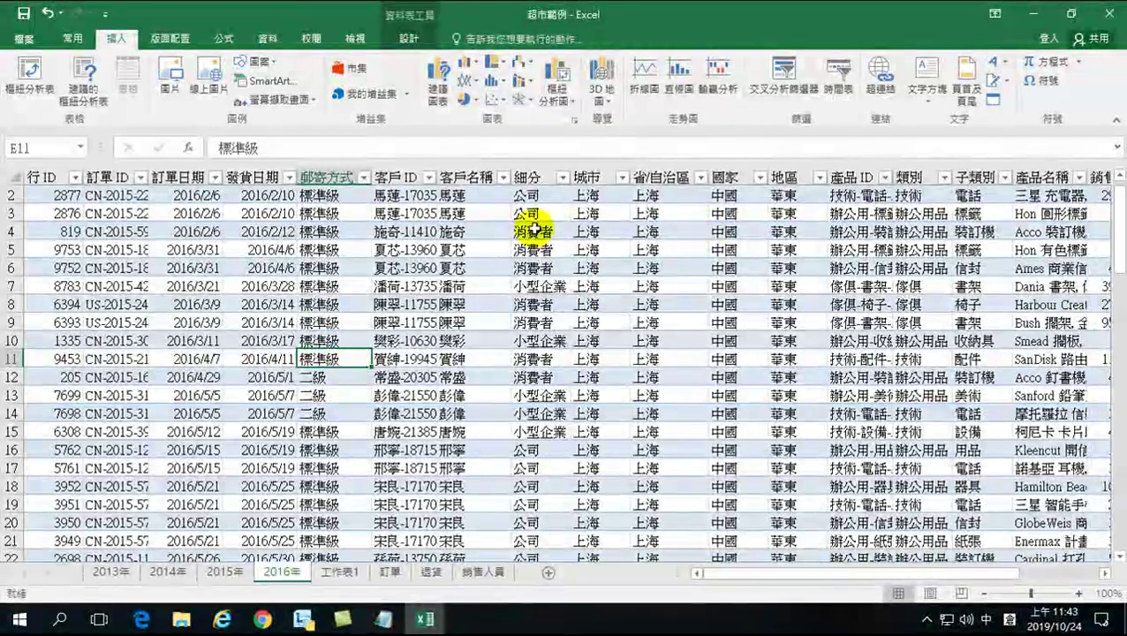
pyautogui.hscroll(3, 846, 570)
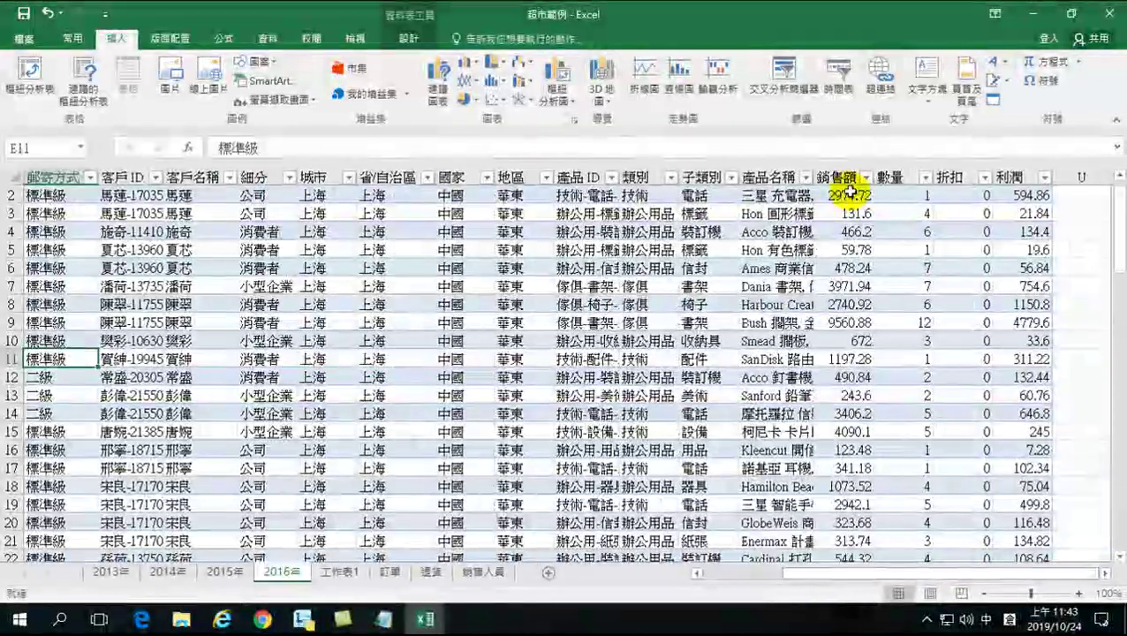
pyautogui.moveTo(839, 196); pyautogui.dragTo(840, 227)
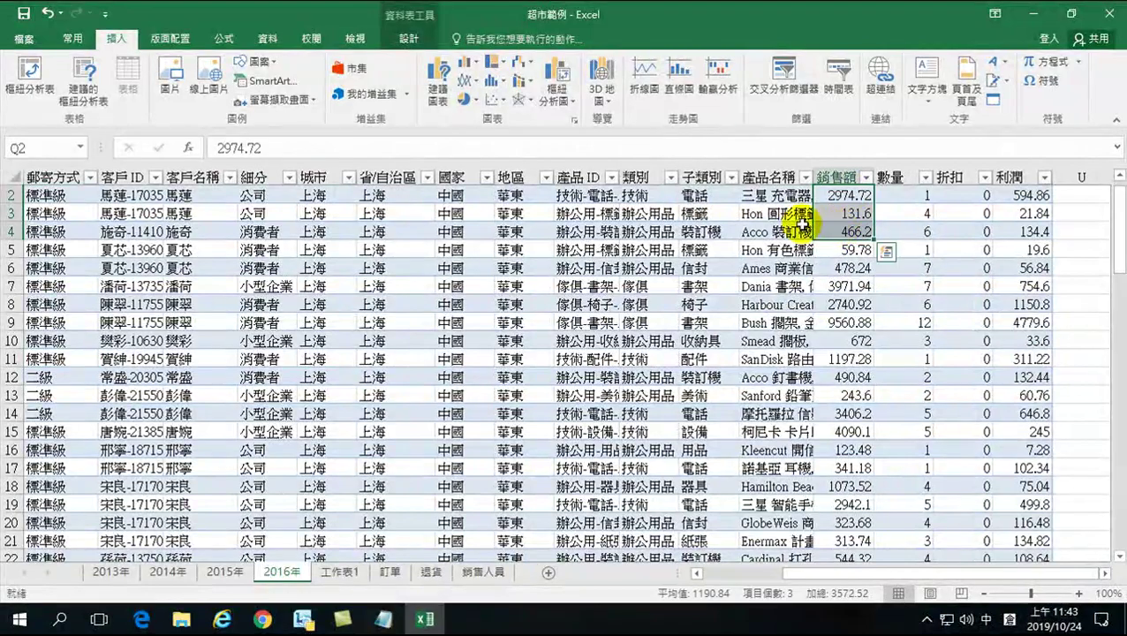
pyautogui.moveTo(653, 195); pyautogui.dragTo(654, 287)
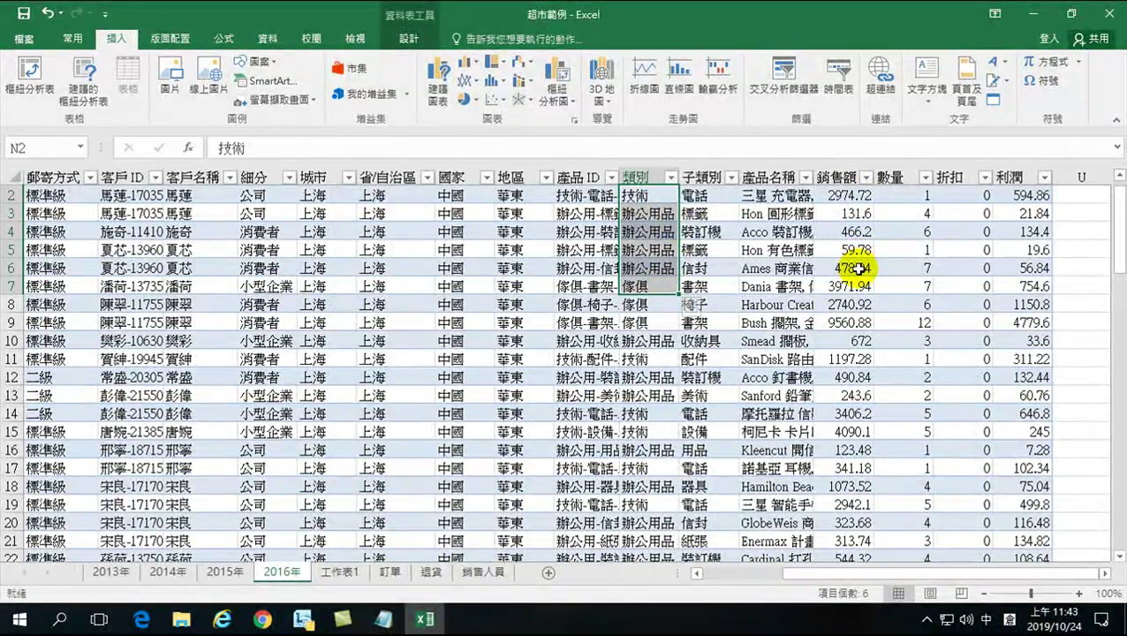
pyautogui.click(653, 279)
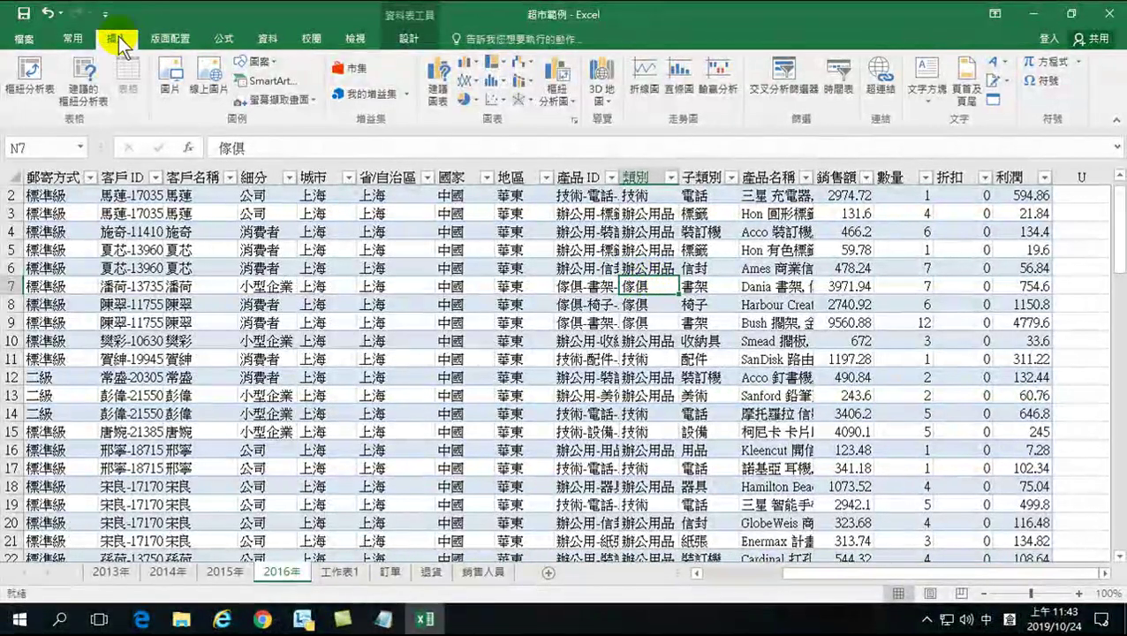
pyautogui.click(270, 44)
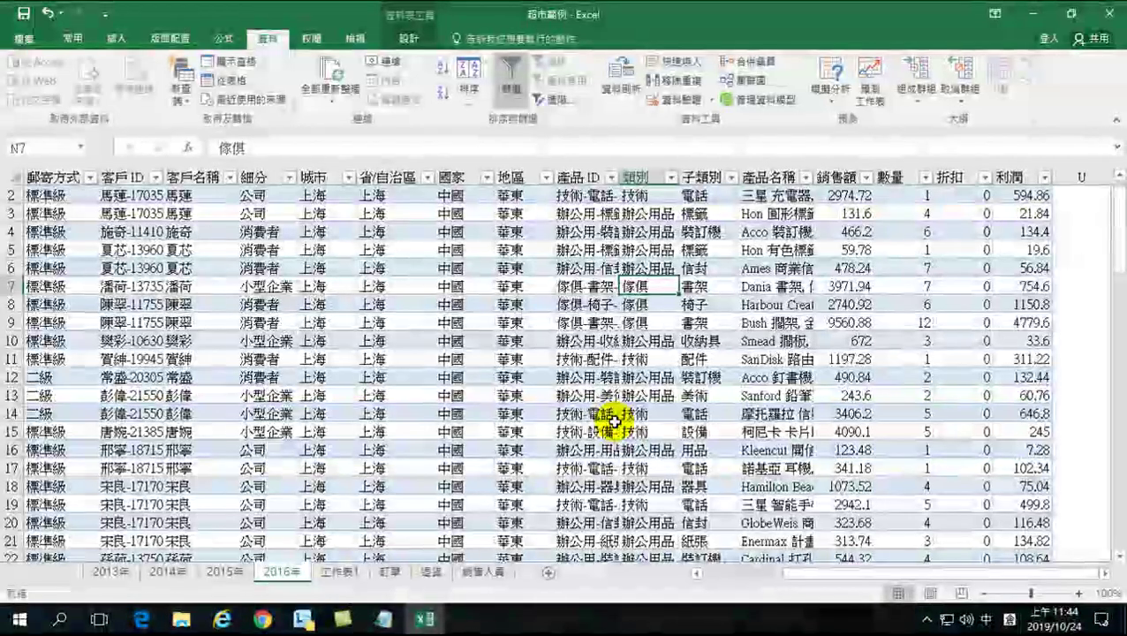
# Step: Examine the 訂單日期 column on the 訂單 sheet and compare it with the records on the 2013年, 2014年 and 2015年 sheets
pyautogui.click(390, 572)
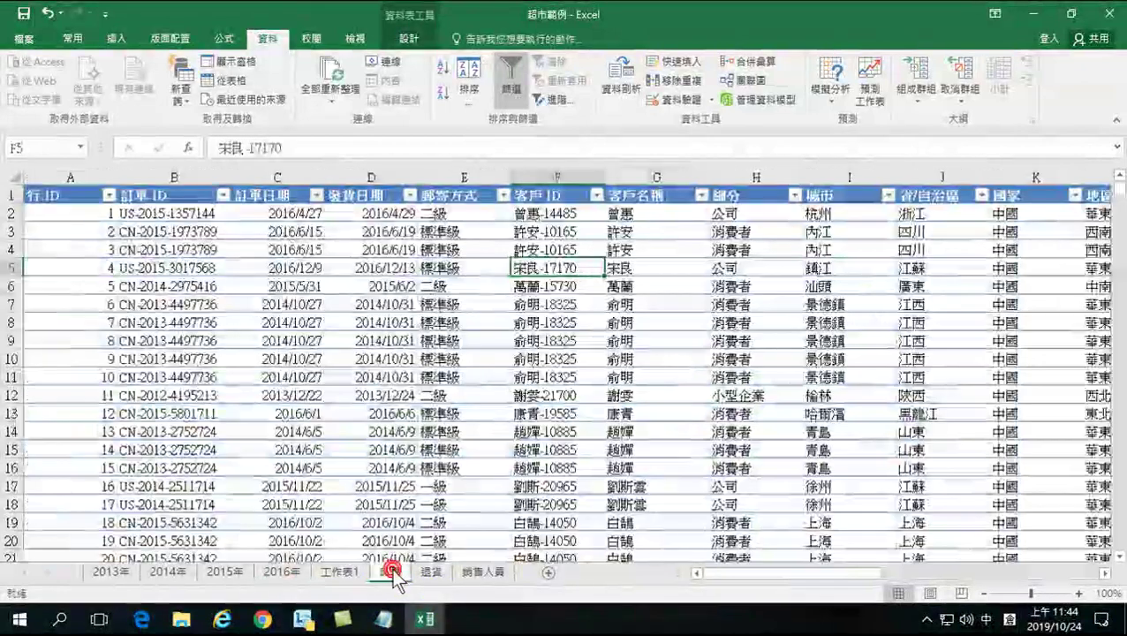
pyautogui.click(289, 177)
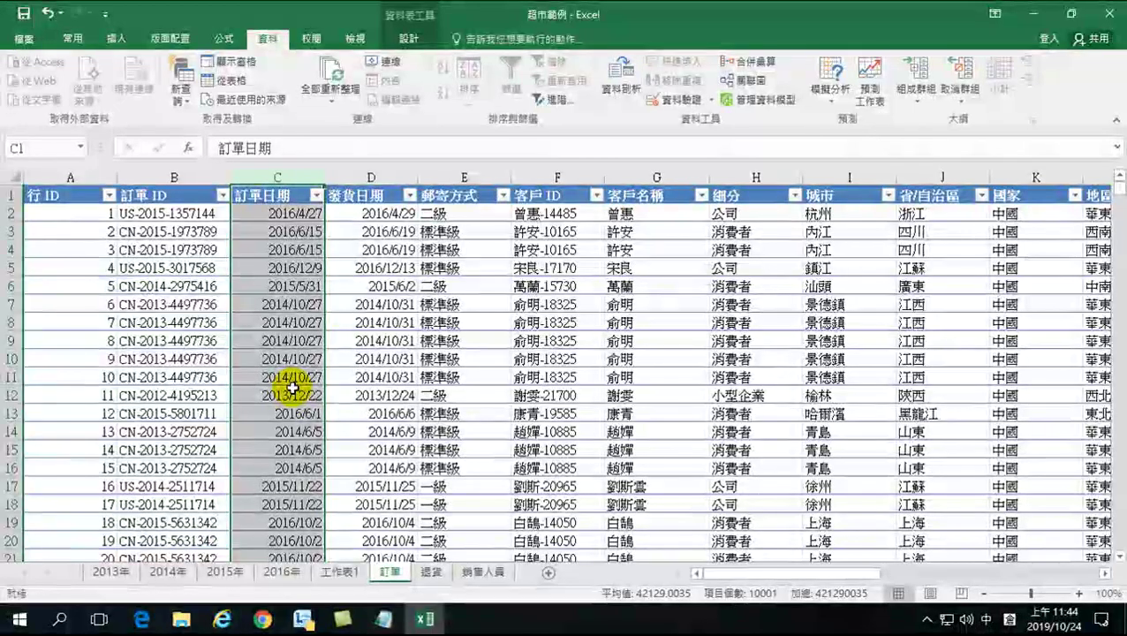
pyautogui.click(108, 573)
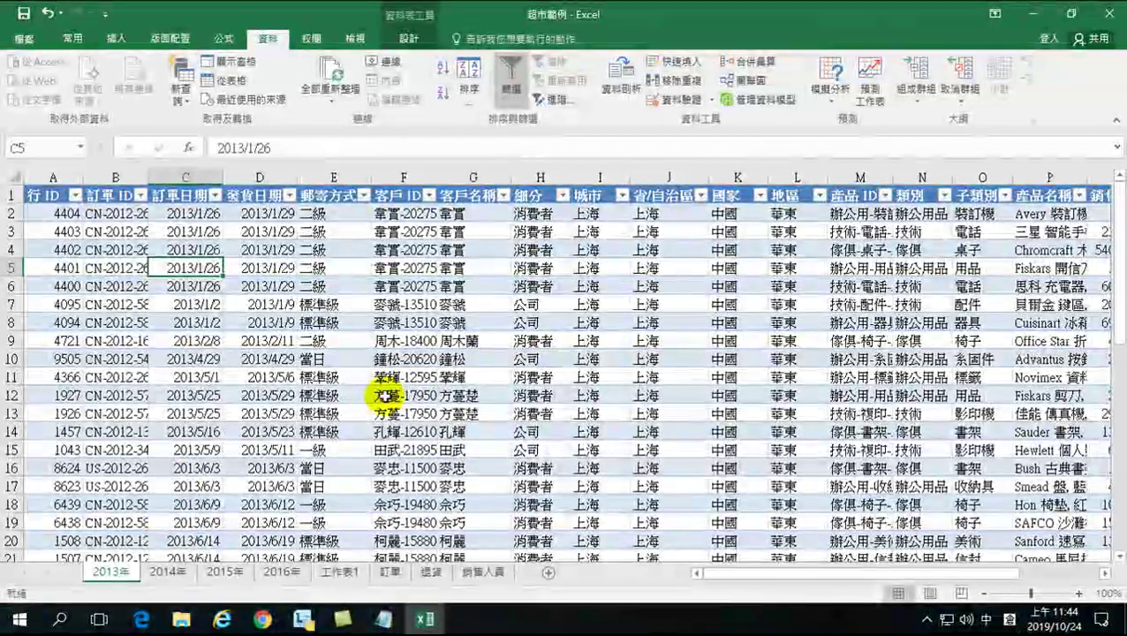
pyautogui.click(172, 573)
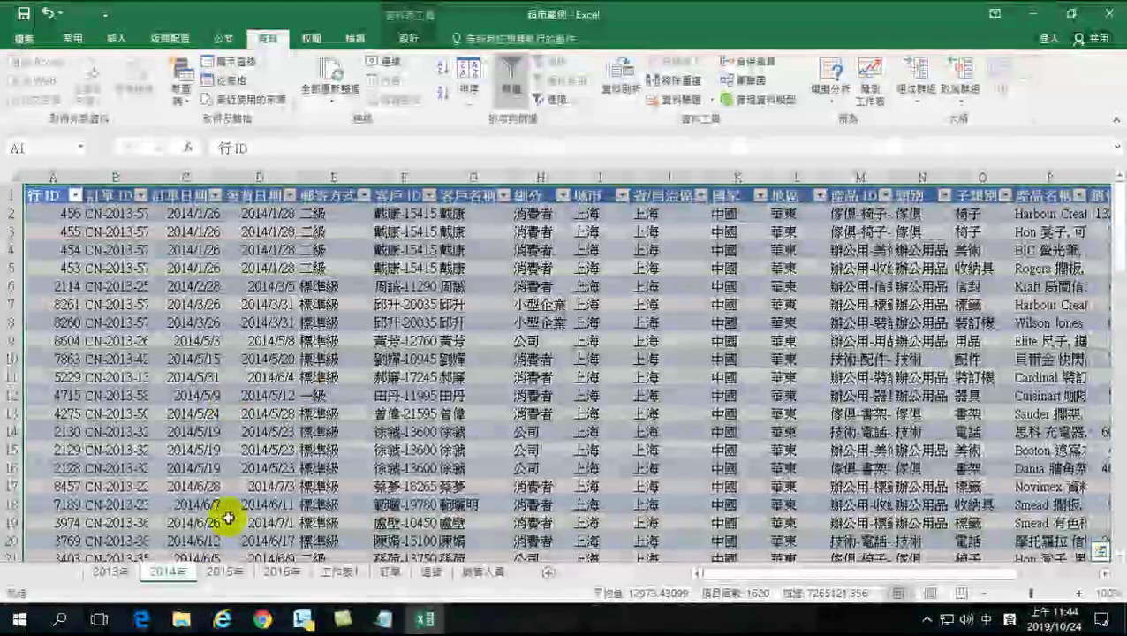
pyautogui.click(224, 572)
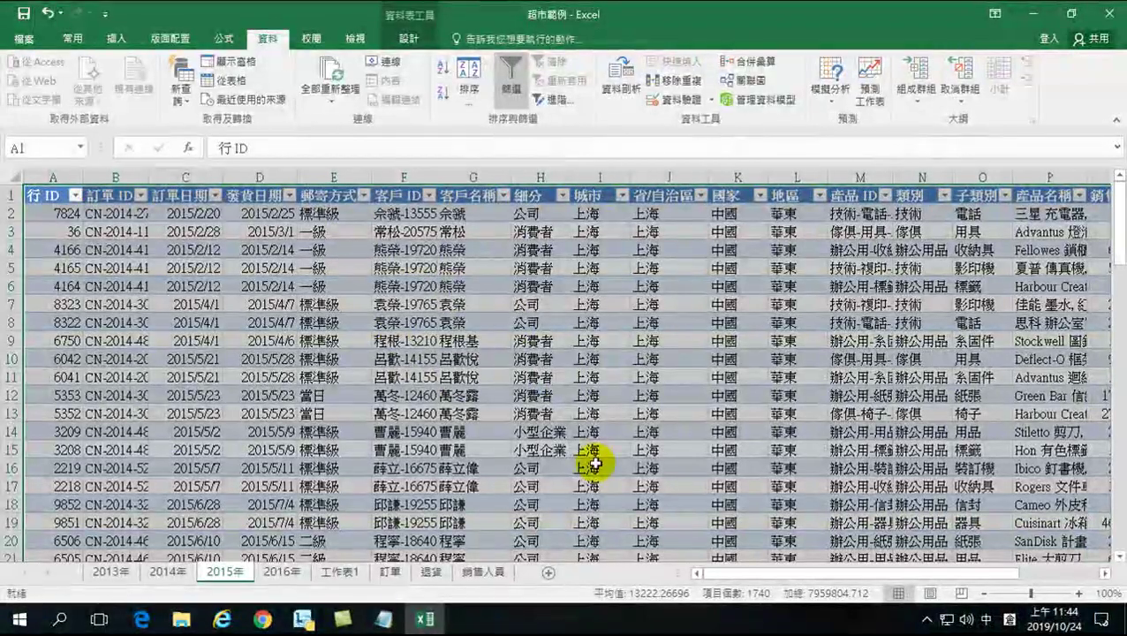
pyautogui.click(168, 574)
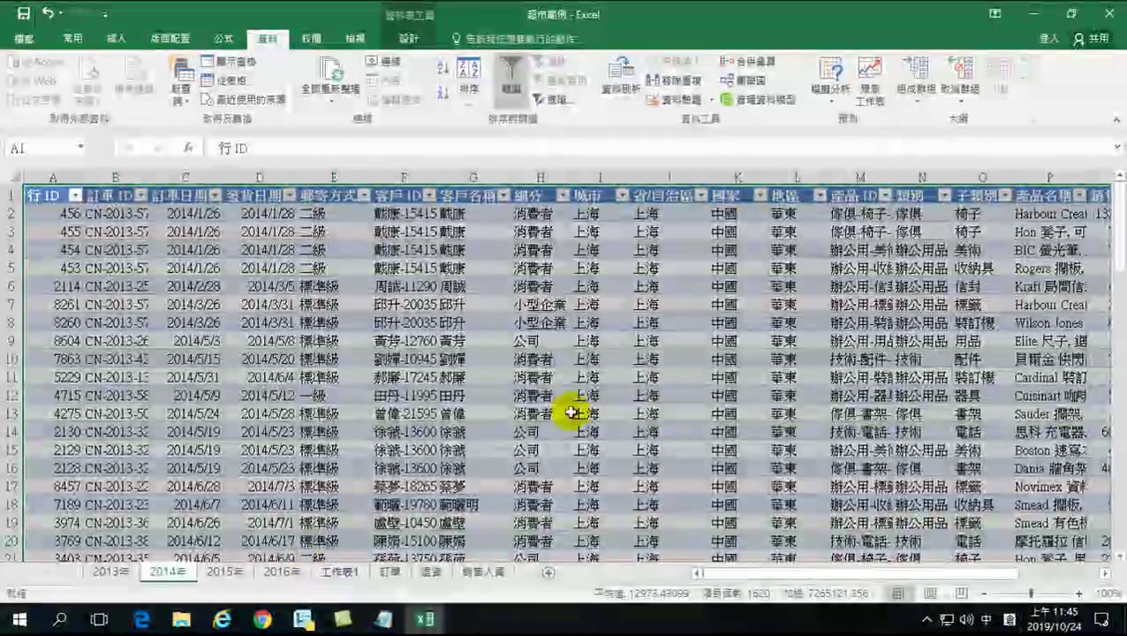
# Step: Examine the 類別 column of the records on the 2014年 sheet
pyautogui.click(724, 303)
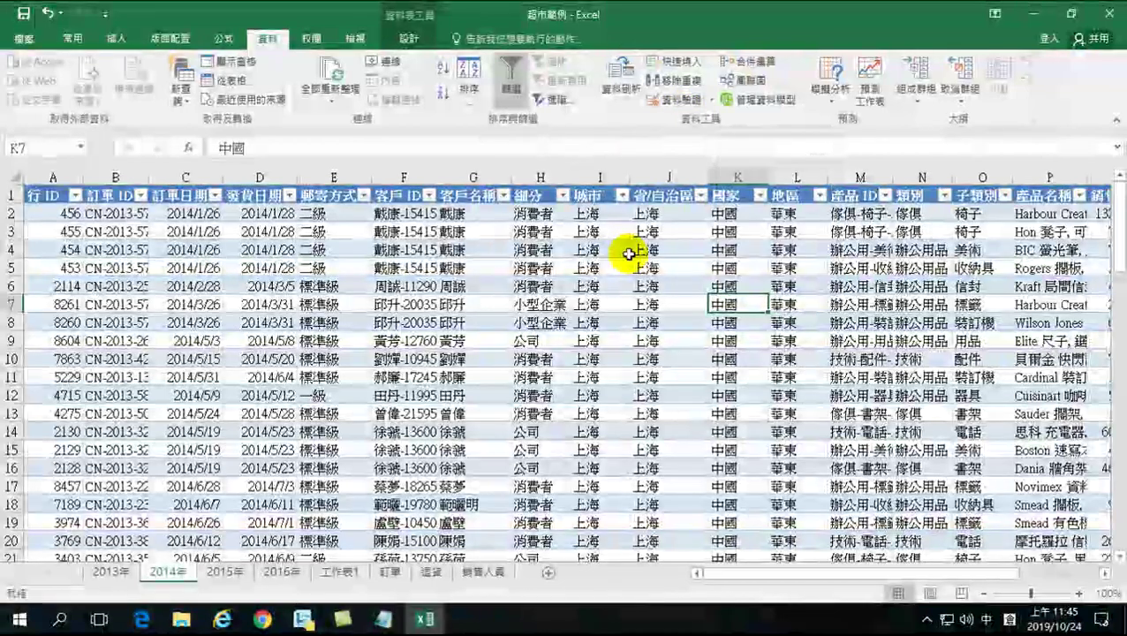
pyautogui.click(625, 251)
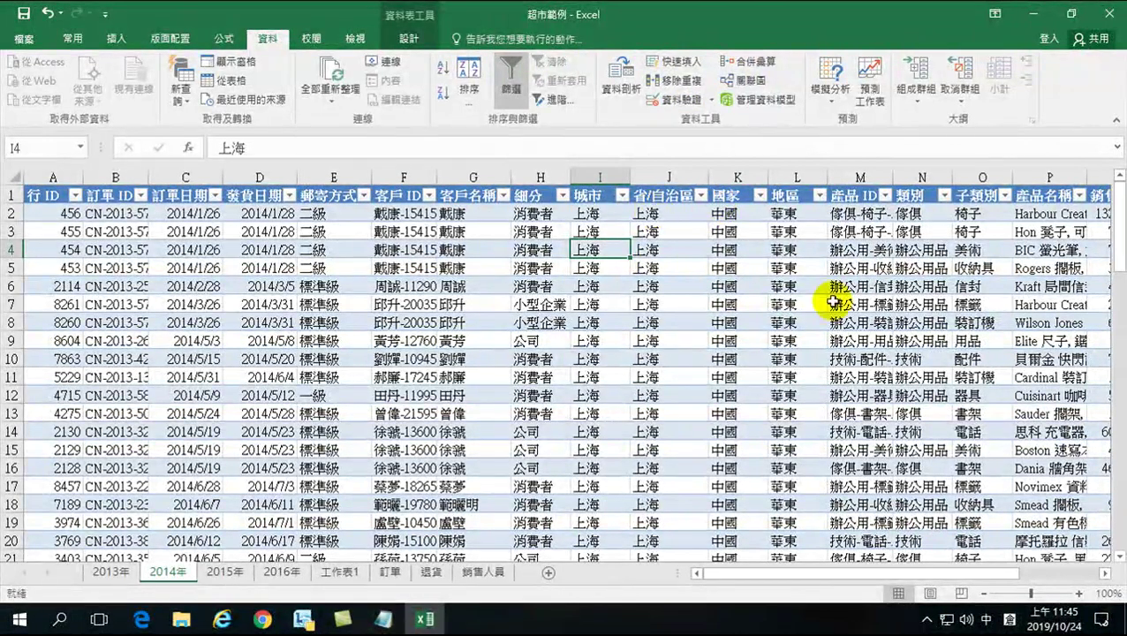
pyautogui.moveTo(742, 574); pyautogui.dragTo(795, 574)
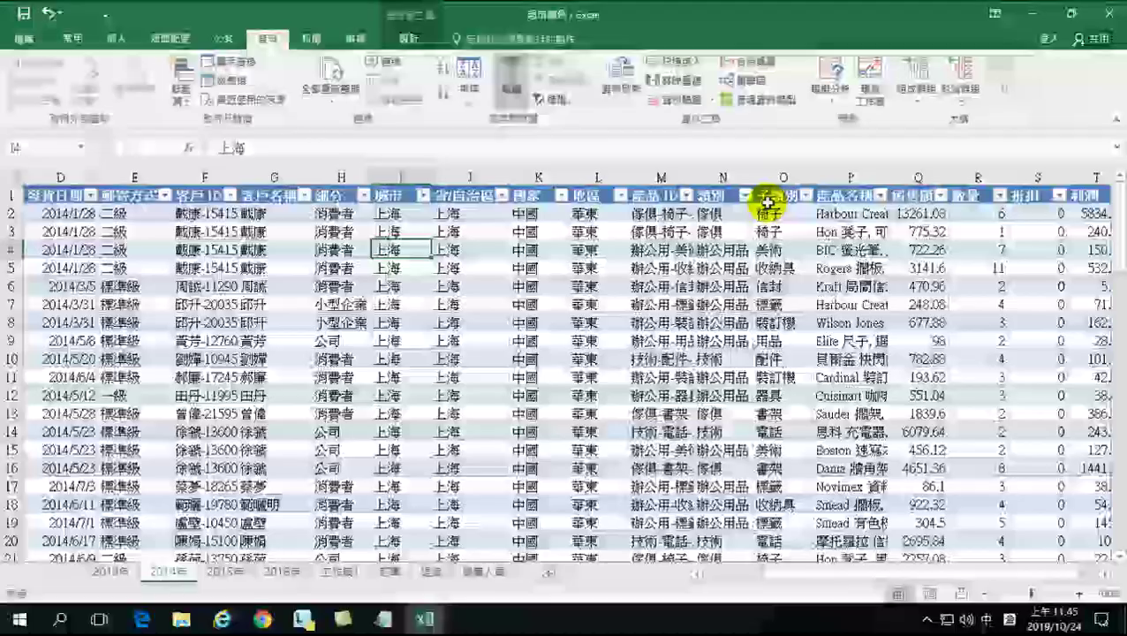
pyautogui.click(713, 214)
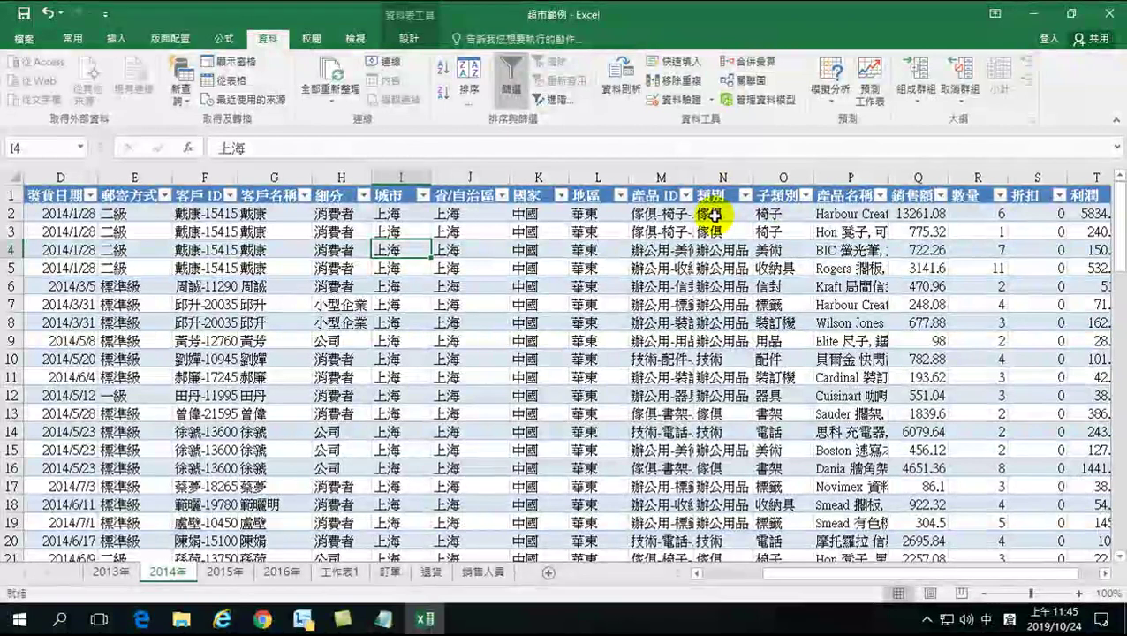
pyautogui.click(720, 253)
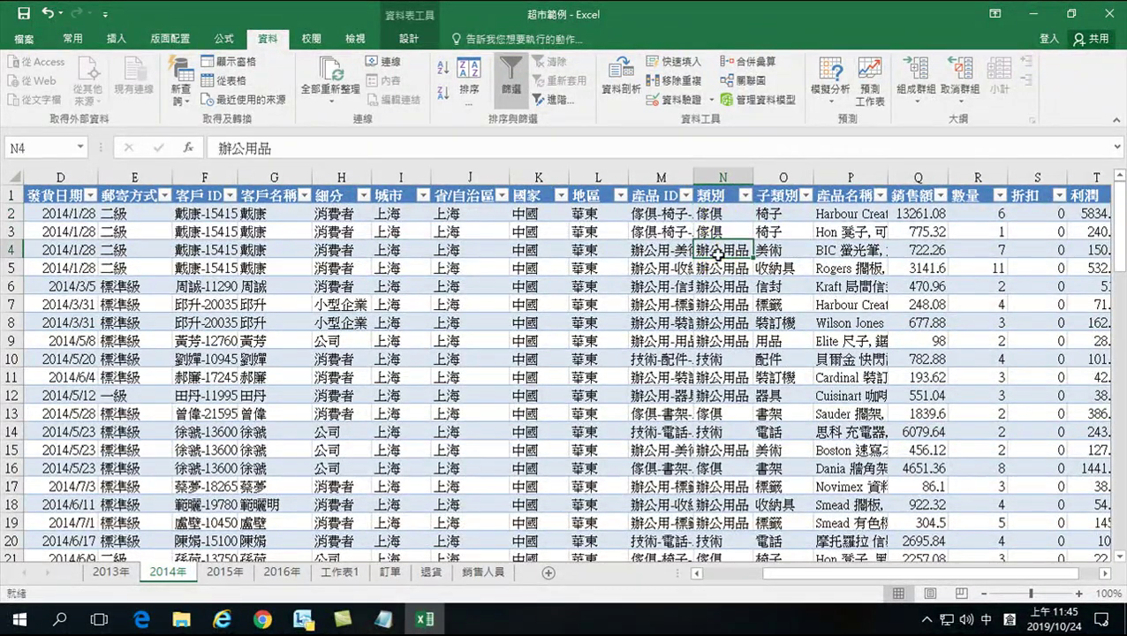
pyautogui.click(720, 358)
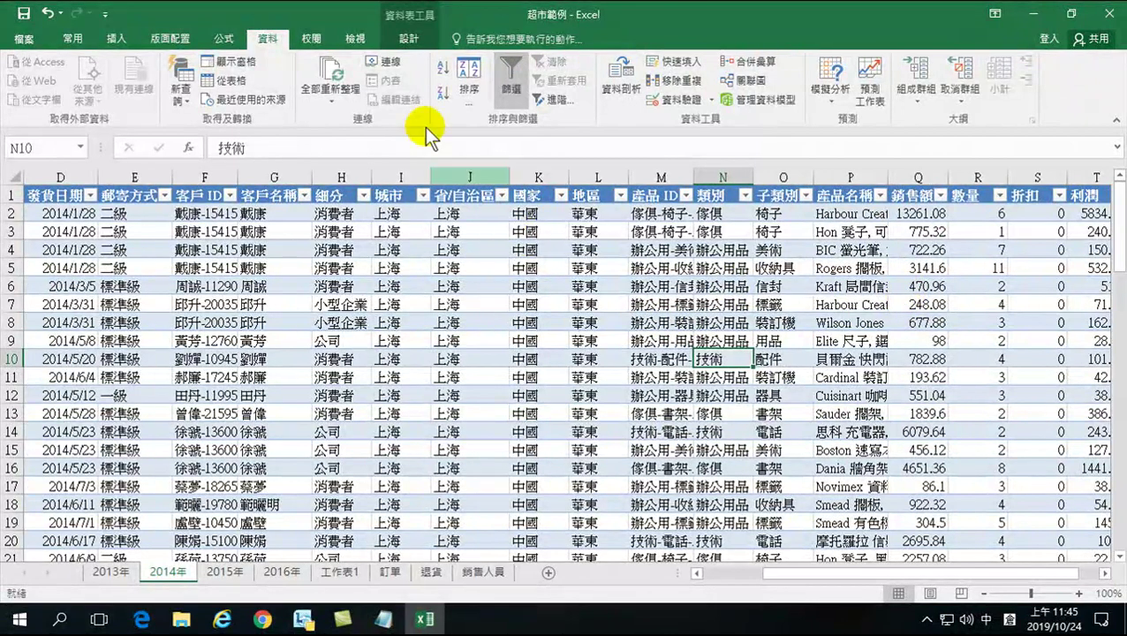
# Step: Start a consolidation and add the 2013年 sheet's data from 類別 through 銷售額, range $N$2:$Q$45, as its first reference
pyautogui.click(749, 62)
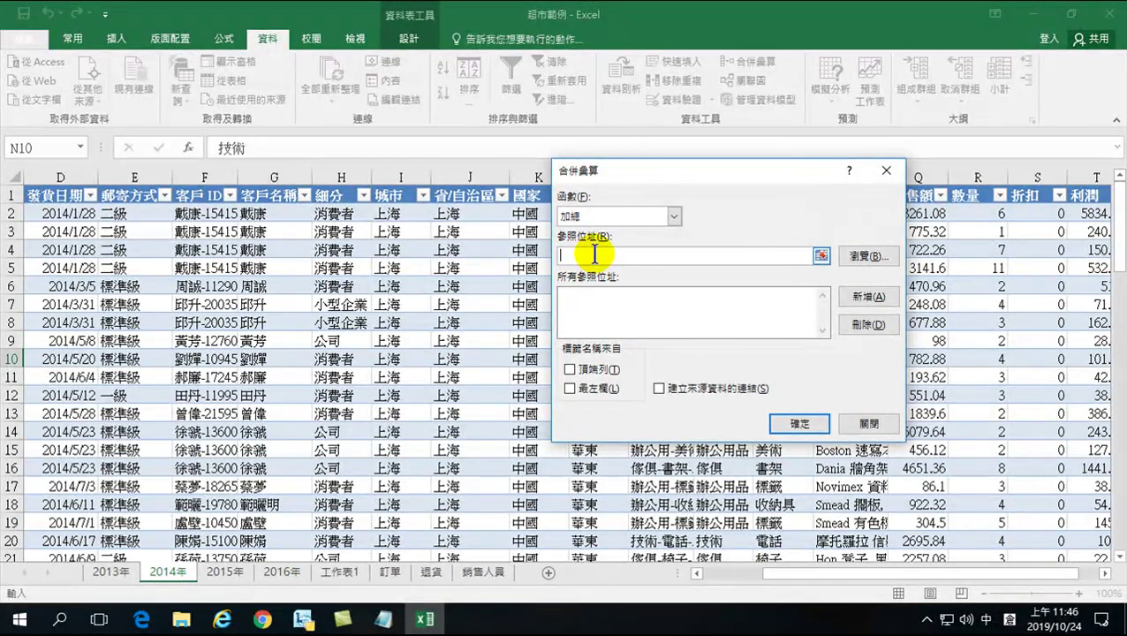
pyautogui.click(112, 574)
pyautogui.moveTo(615, 170); pyautogui.dragTo(219, 169)
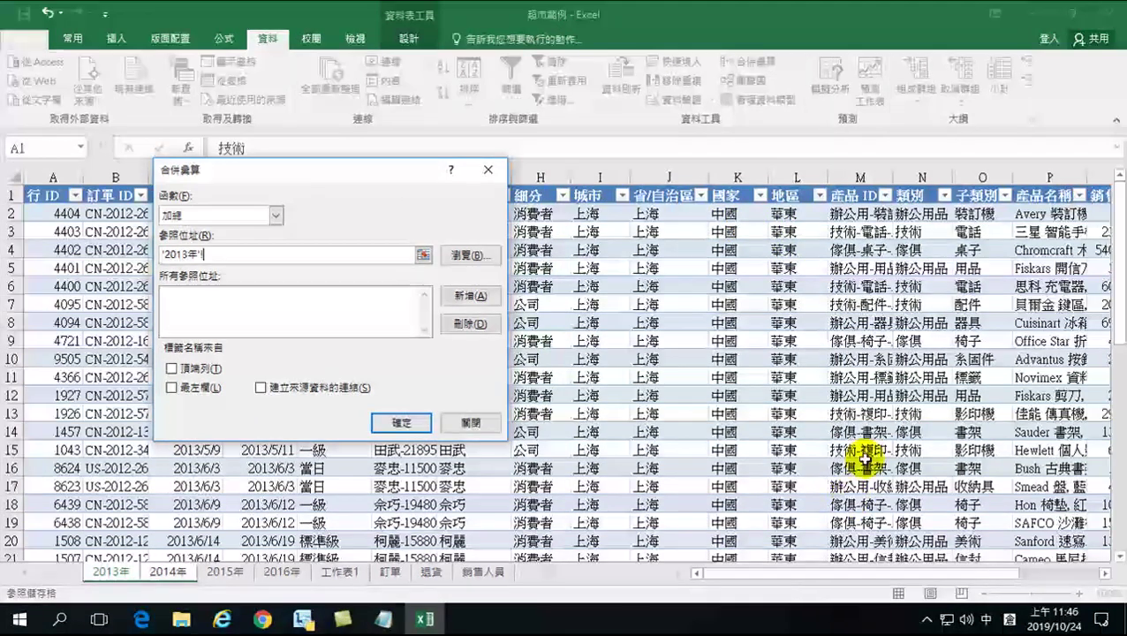
pyautogui.moveTo(812, 571); pyautogui.dragTo(917, 564)
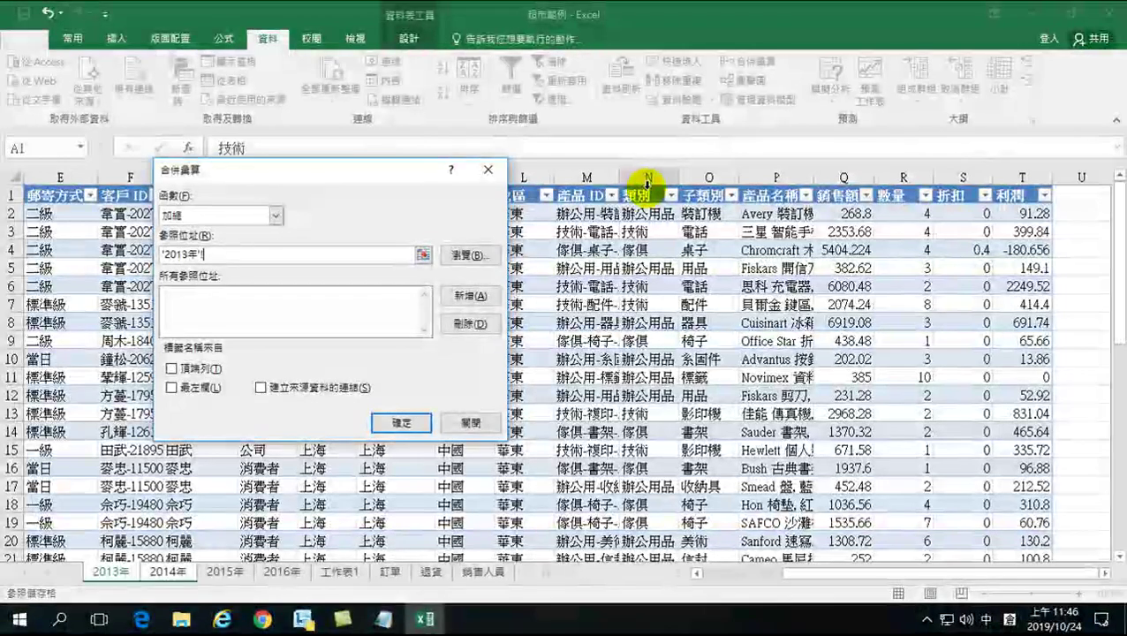
pyautogui.moveTo(647, 185); pyautogui.dragTo(841, 195)
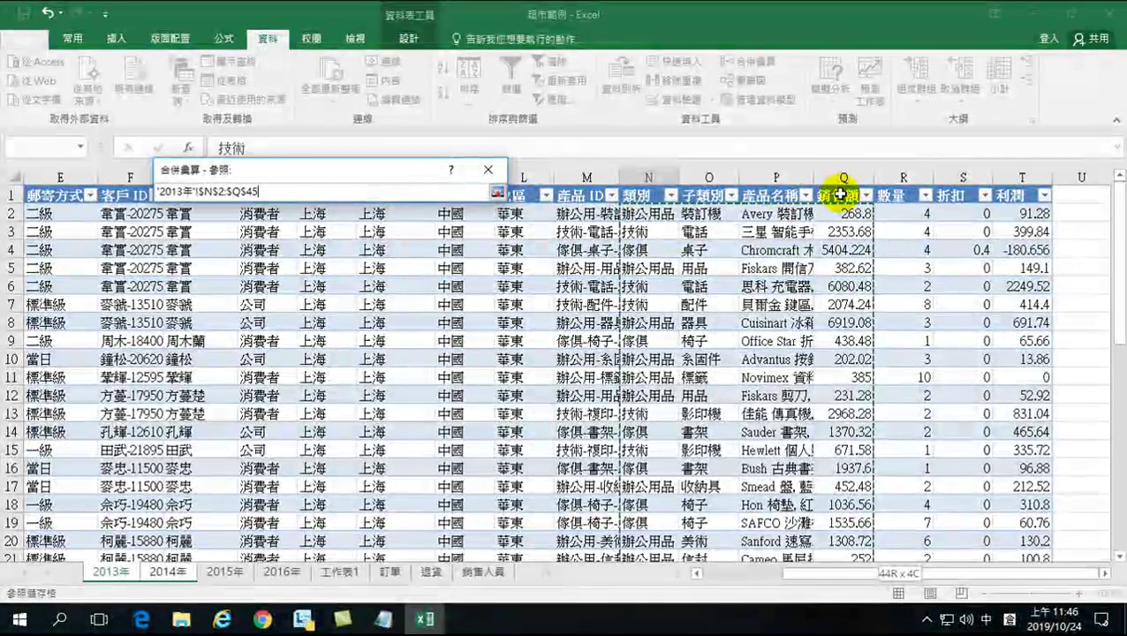
pyautogui.moveTo(841, 194); pyautogui.dragTo(841, 194)
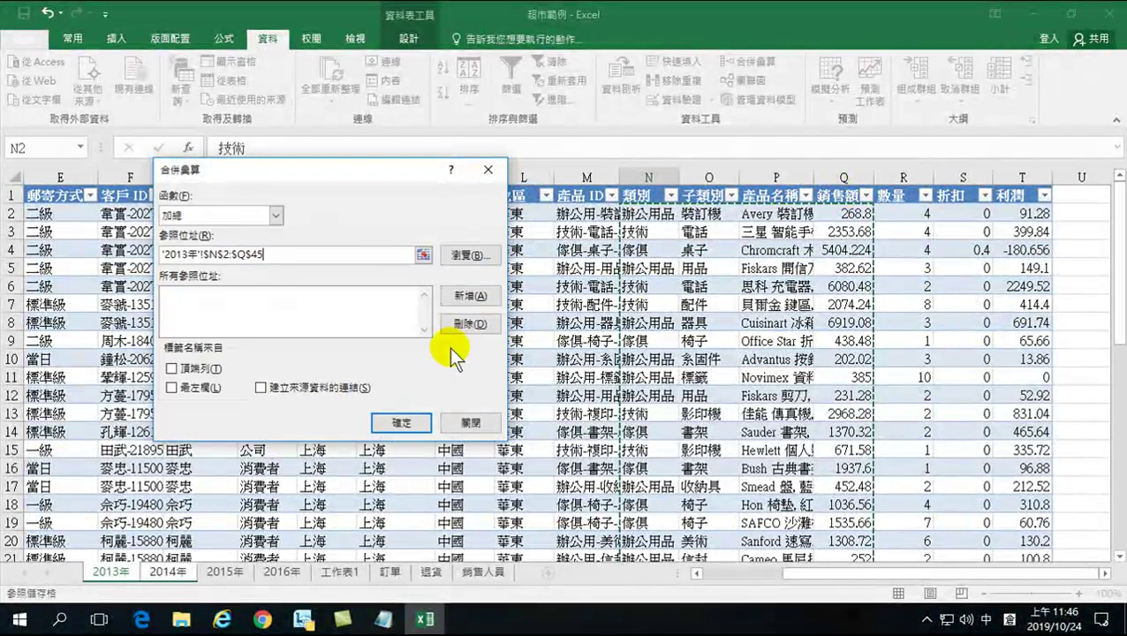
pyautogui.moveTo(302, 253); pyautogui.dragTo(132, 256)
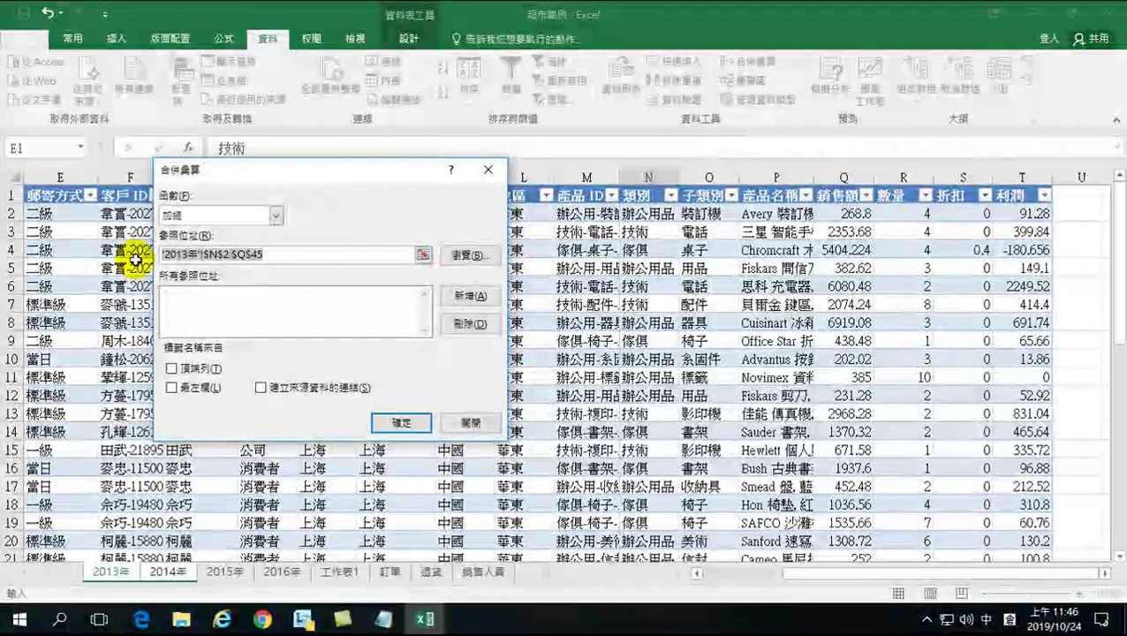
pyautogui.press('BackSpace')
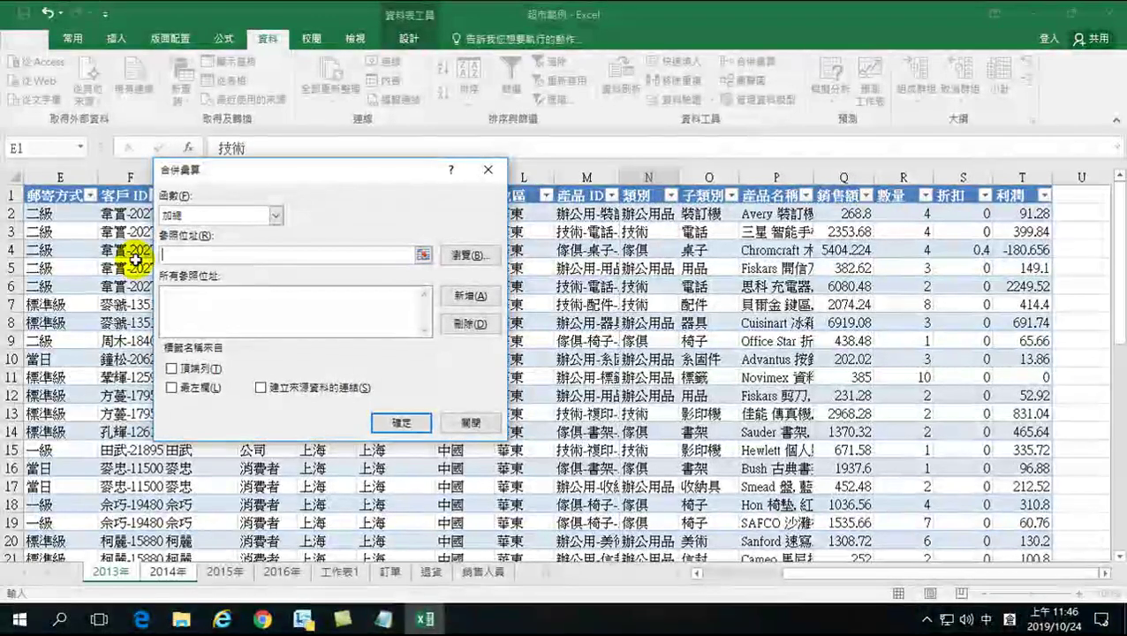
pyautogui.click(110, 573)
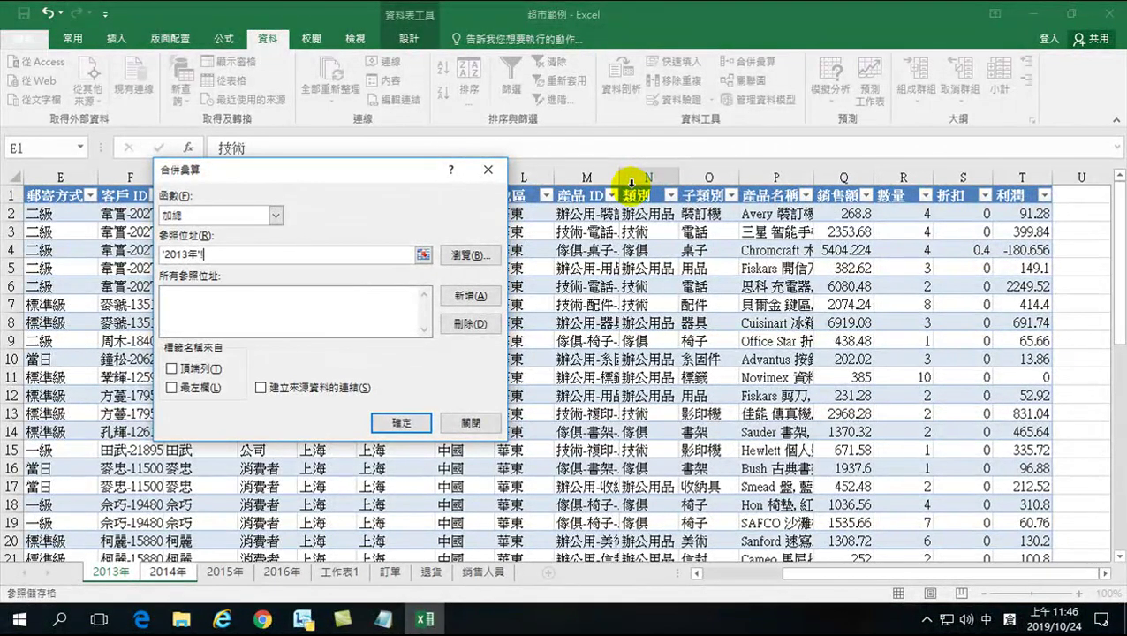
pyautogui.click(631, 183)
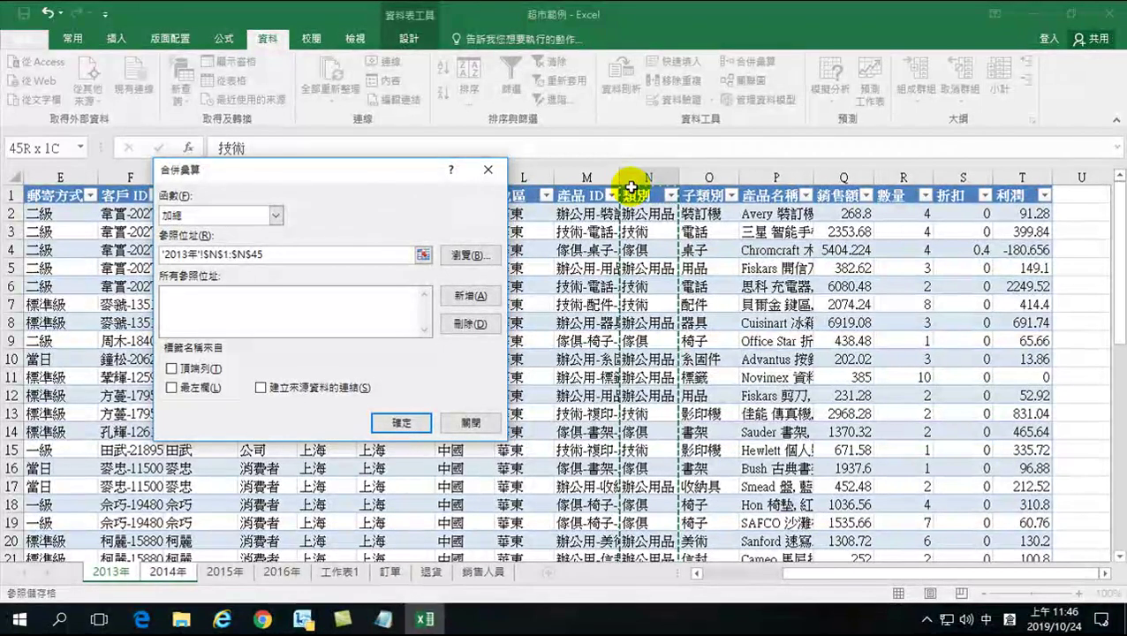
pyautogui.moveTo(631, 187); pyautogui.dragTo(850, 187)
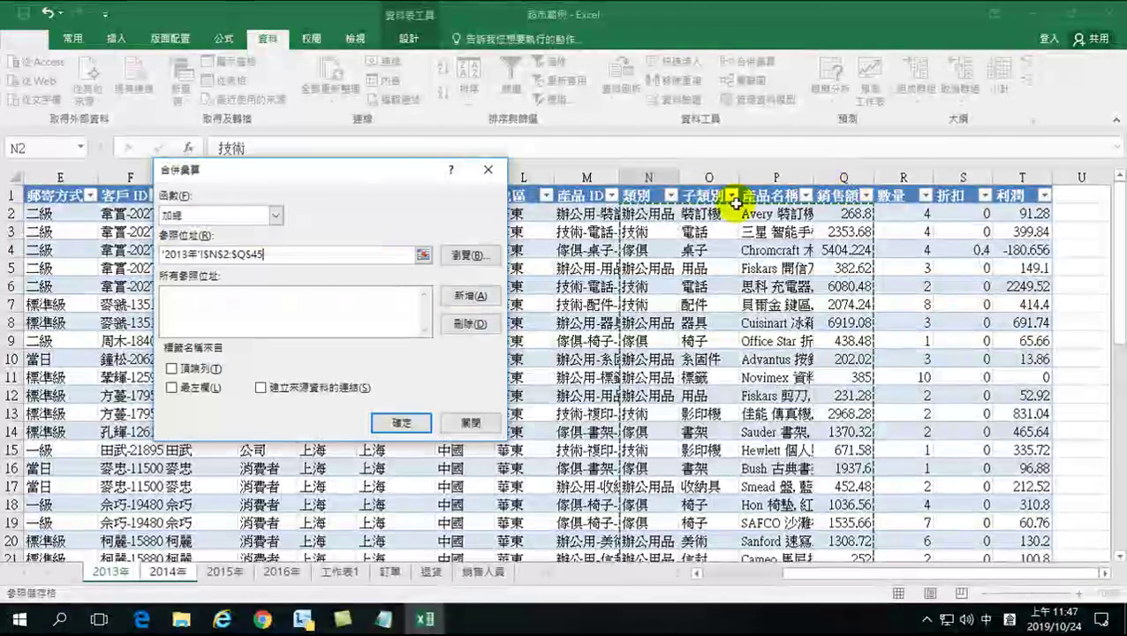
pyautogui.click(467, 293)
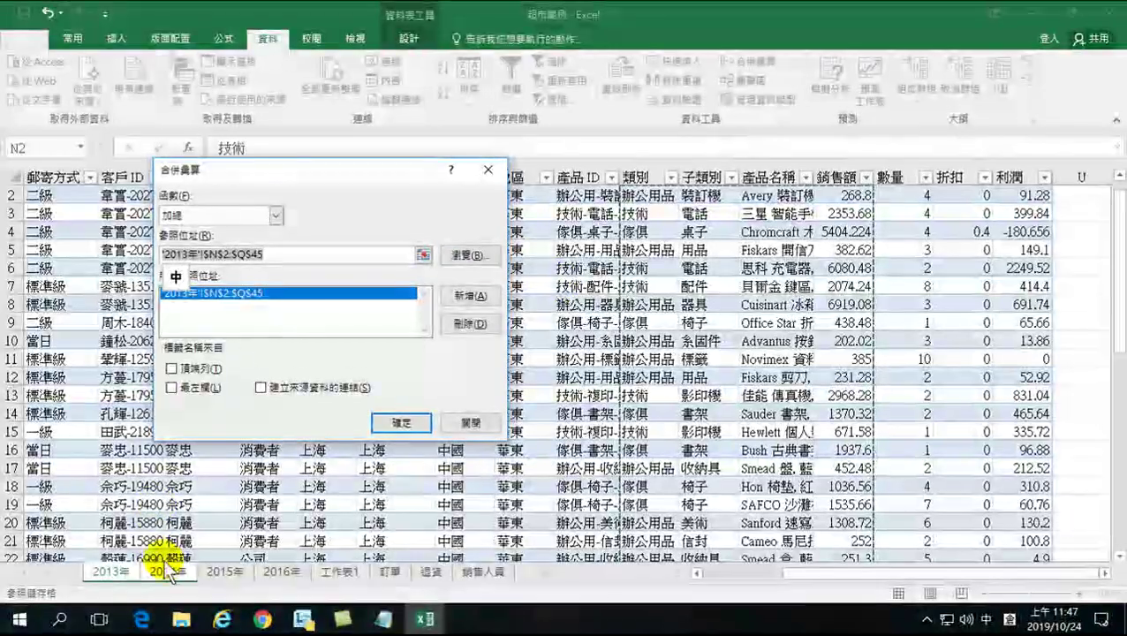
# Step: Add the 2014年 sheet's 類別 through 銷售額 data, range $N$2:$Q$81, to the consolidation references
pyautogui.click(168, 572)
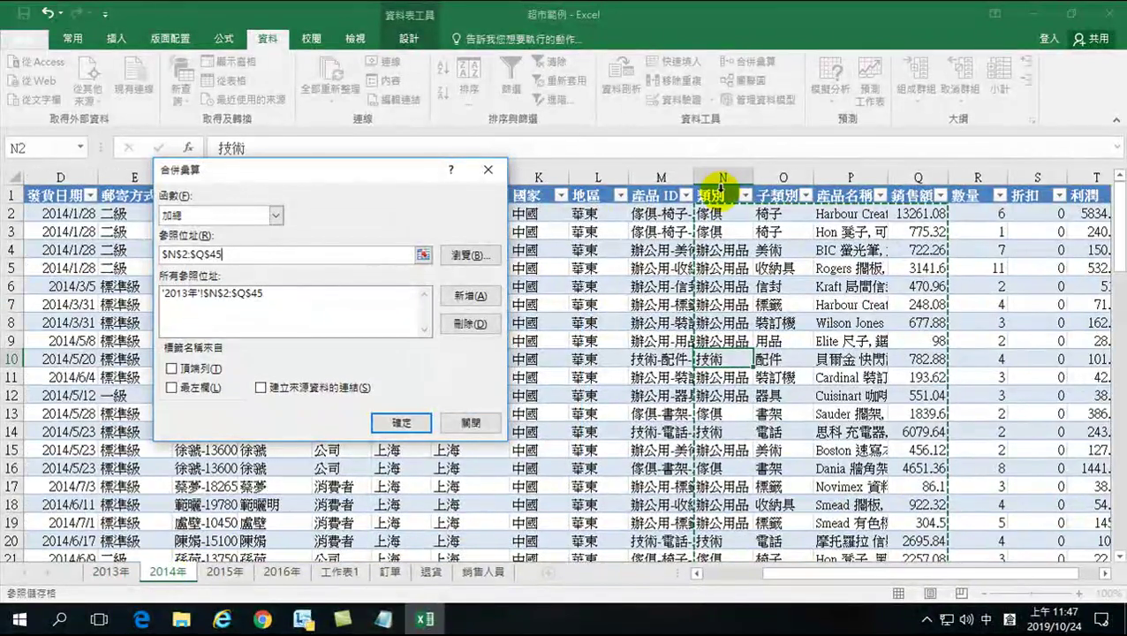
pyautogui.moveTo(722, 184); pyautogui.dragTo(853, 212)
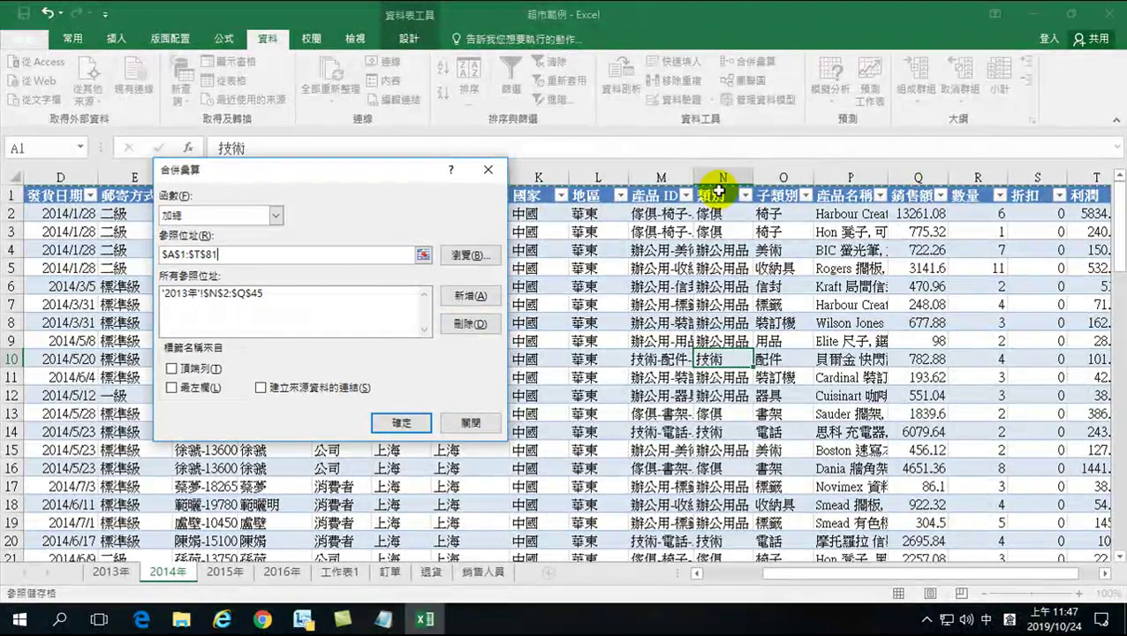
pyautogui.moveTo(722, 184); pyautogui.dragTo(910, 188)
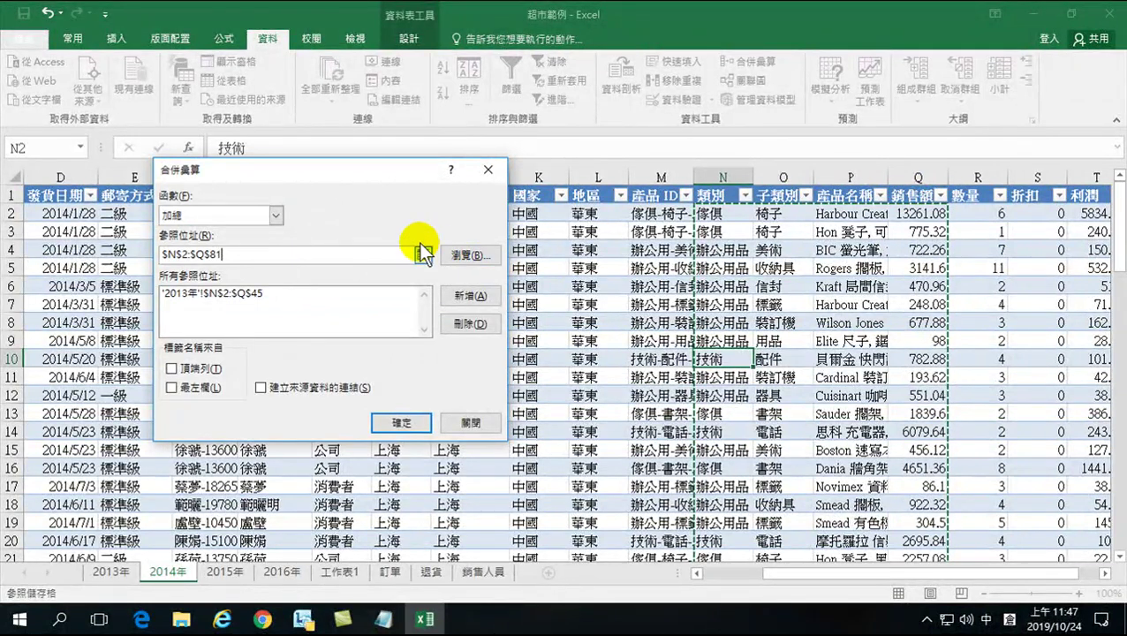
pyautogui.click(453, 296)
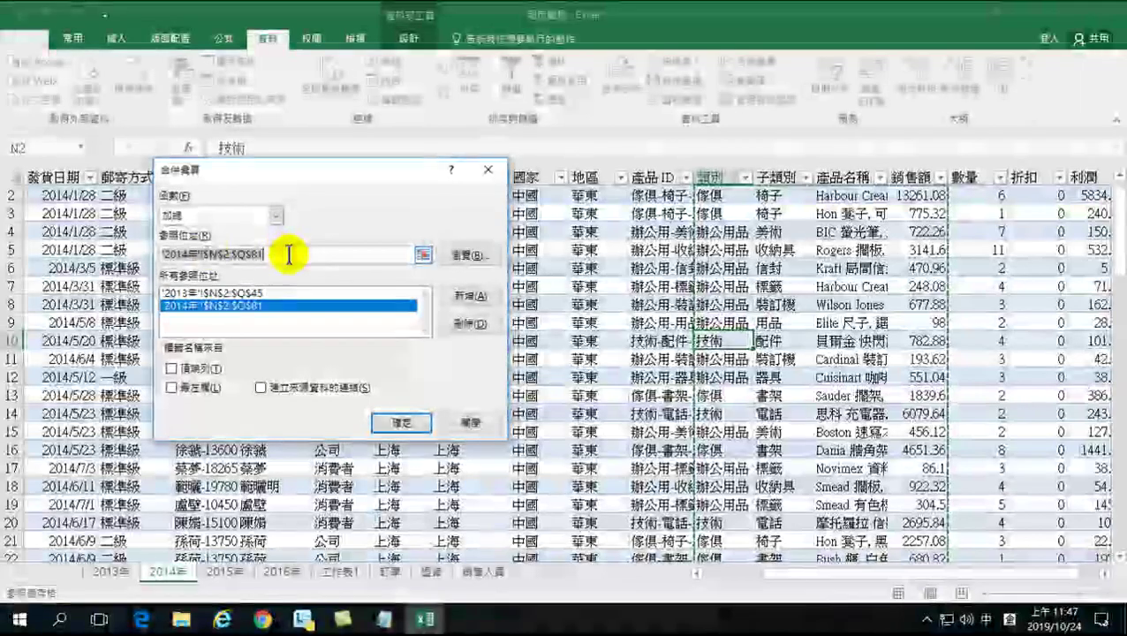
# Step: Clear the reference entry and add the 2015年 sheet's 類別 through 銷售額 data, range $N$2:$Q$87, to the consolidation
pyautogui.doubleClick(286, 251)
pyautogui.click(288, 252)
pyautogui.moveTo(288, 254); pyautogui.dragTo(167, 247)
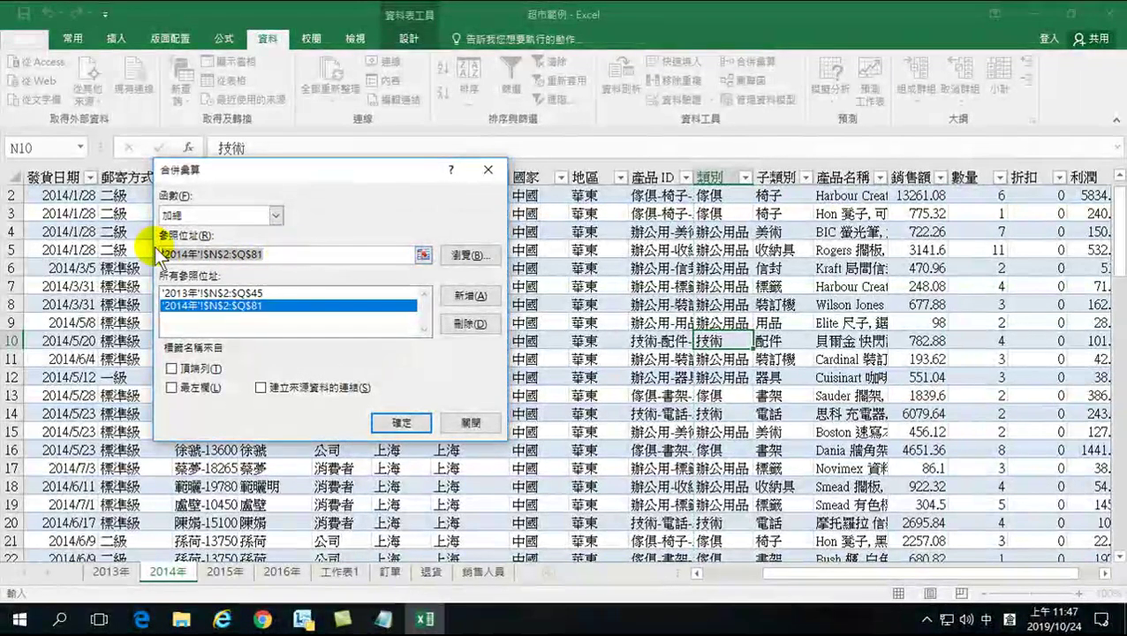
pyautogui.press('Delete')
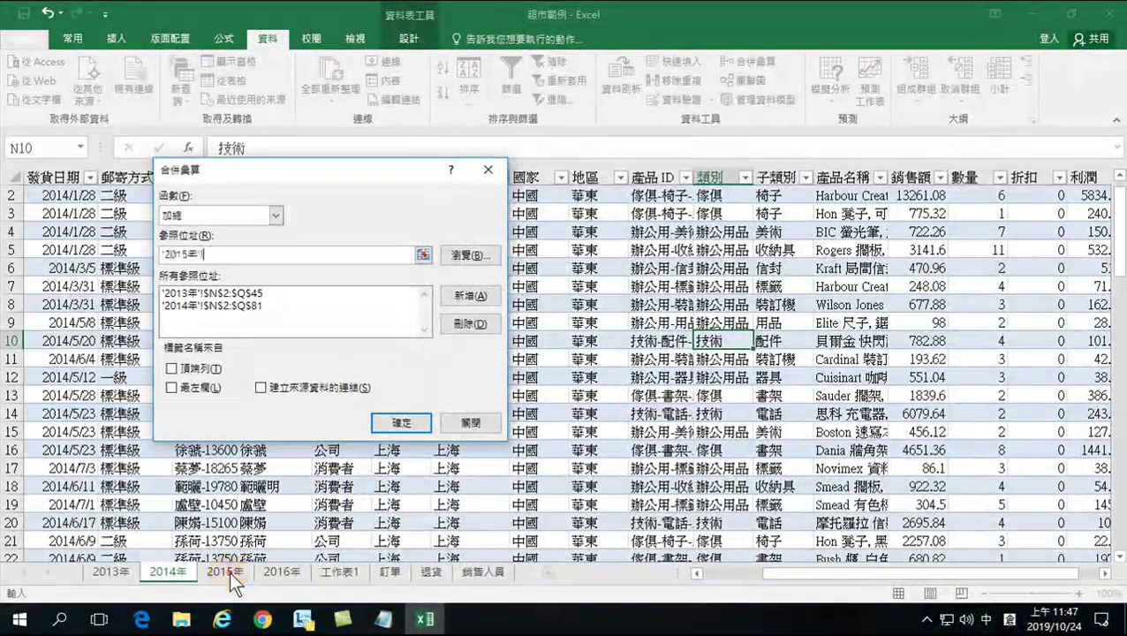
pyautogui.click(232, 576)
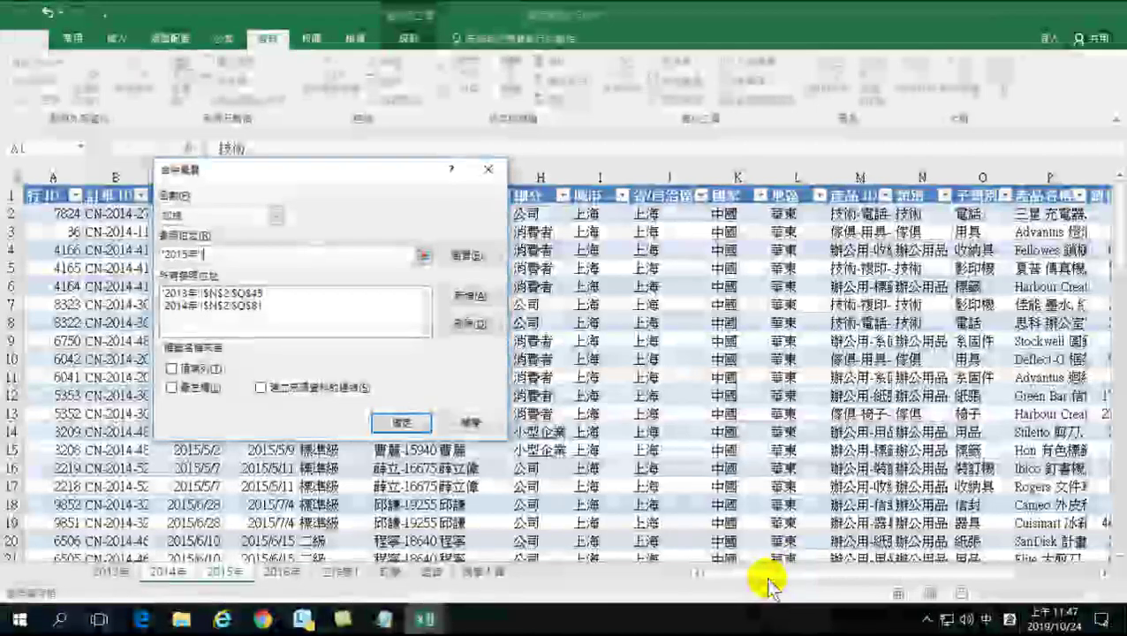
pyautogui.moveTo(763, 574); pyautogui.dragTo(852, 572)
pyautogui.moveTo(636, 185); pyautogui.dragTo(850, 189)
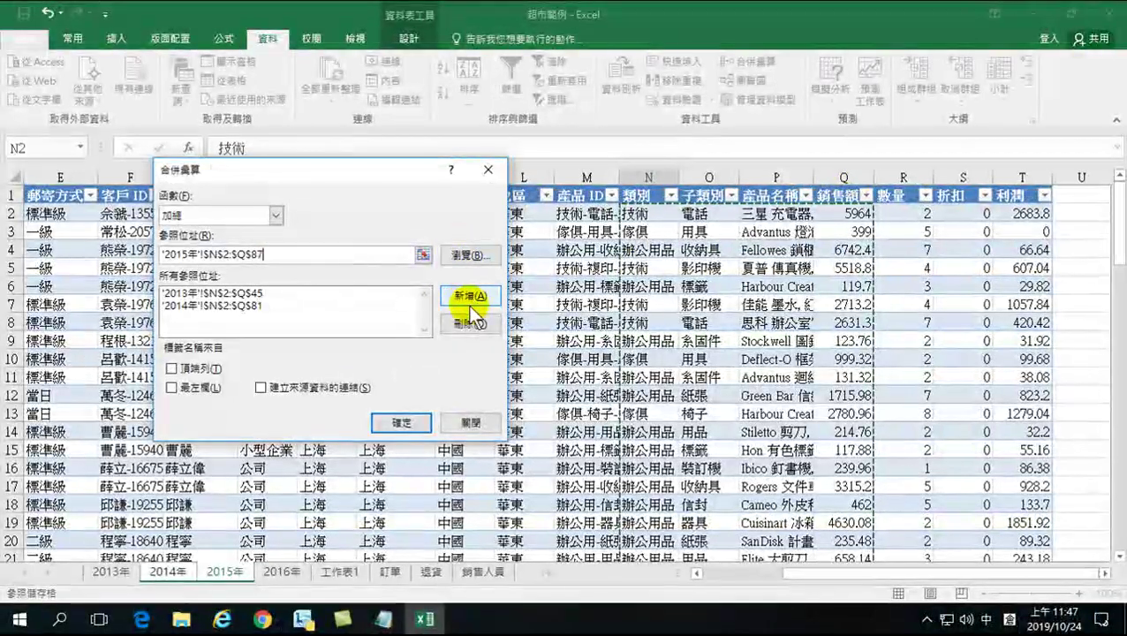
pyautogui.click(469, 297)
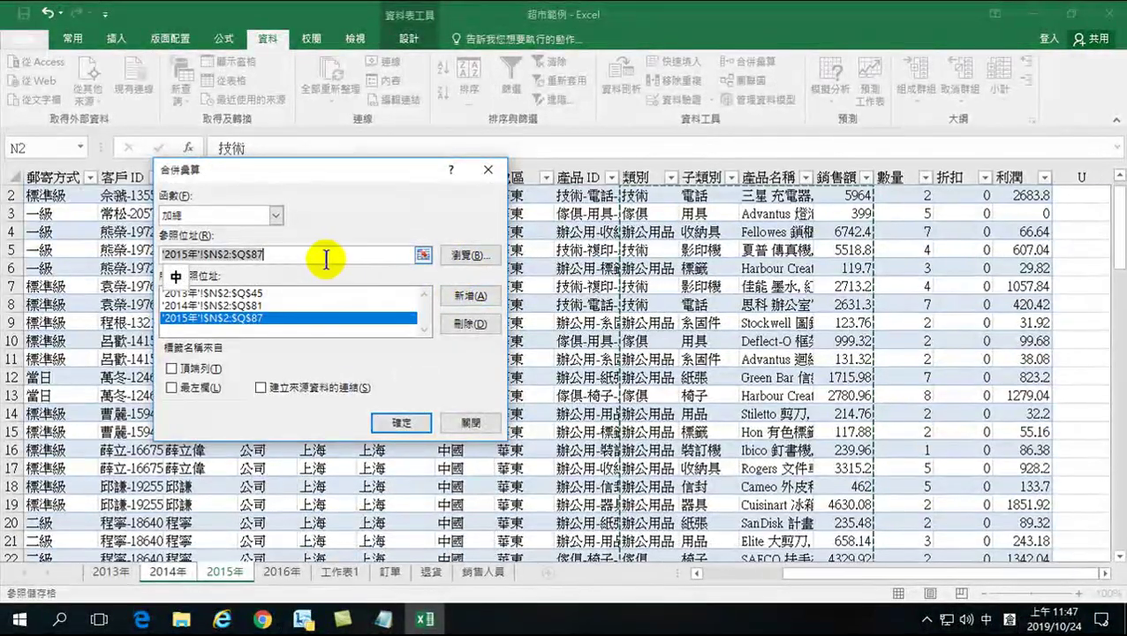
# Step: Replace the reference entry with the 2016年 sheet's 類別 through 銷售額 data, range $N$2:$Q$83, and add it to the consolidation
pyautogui.moveTo(330, 253); pyautogui.dragTo(162, 253)
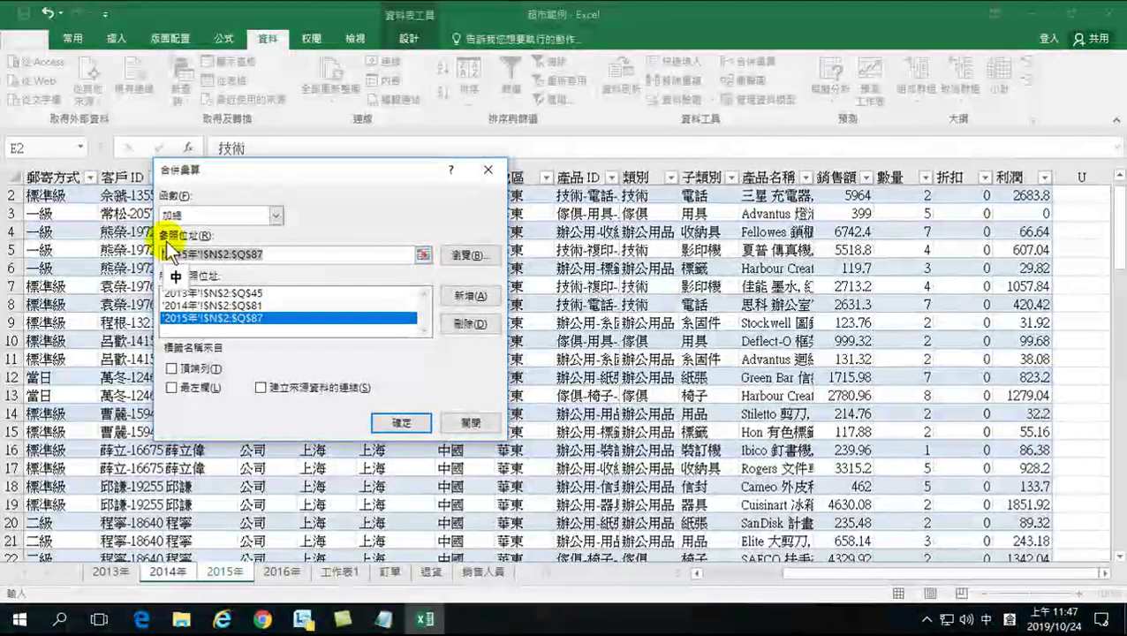
pyautogui.press('Delete')
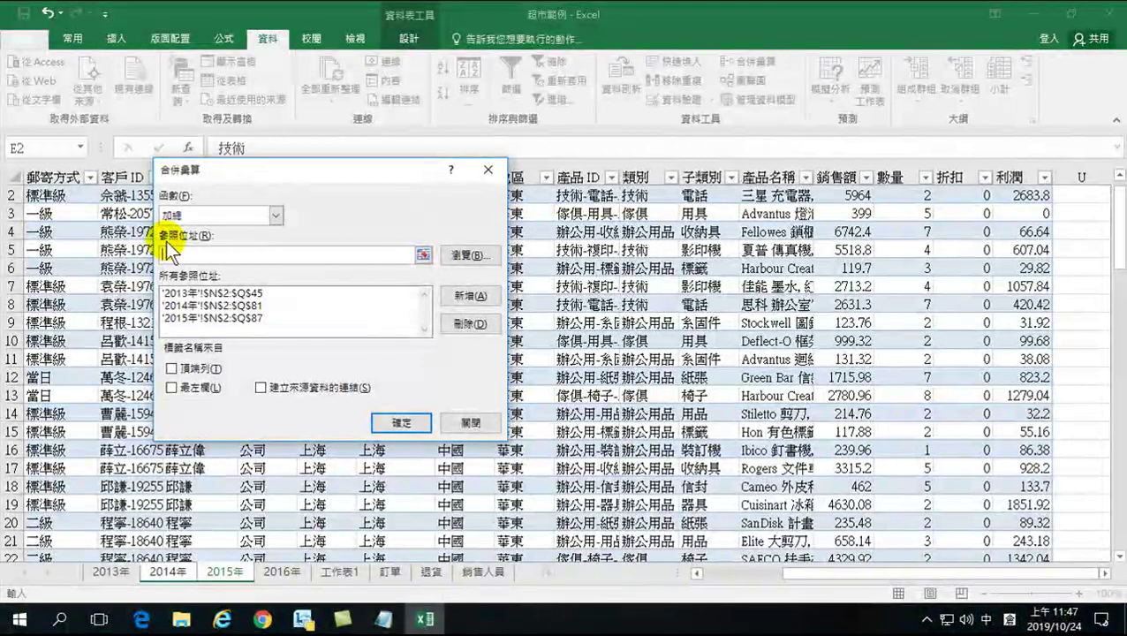
pyautogui.click(282, 571)
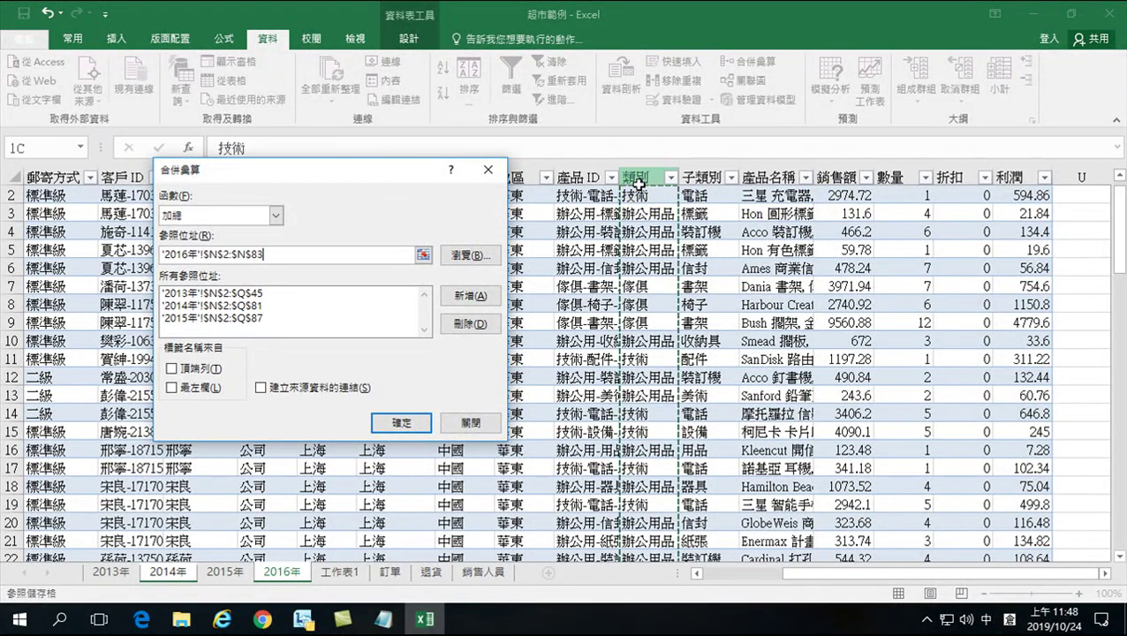
pyautogui.click(636, 174)
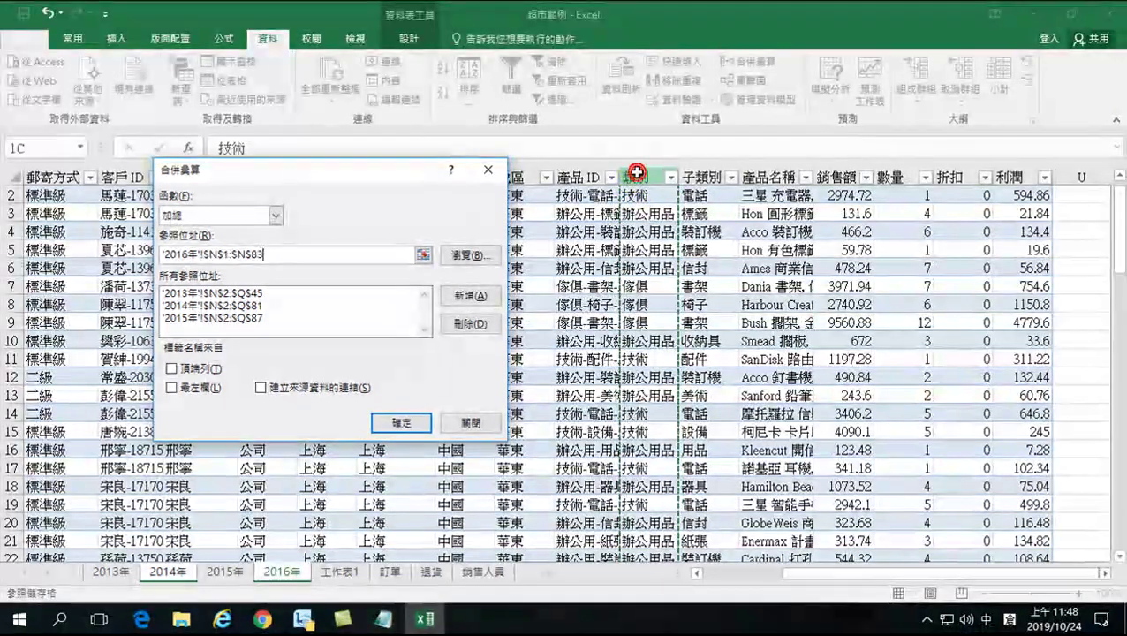
pyautogui.scroll(-4, 646, 217)
pyautogui.scroll(5, 649, 231)
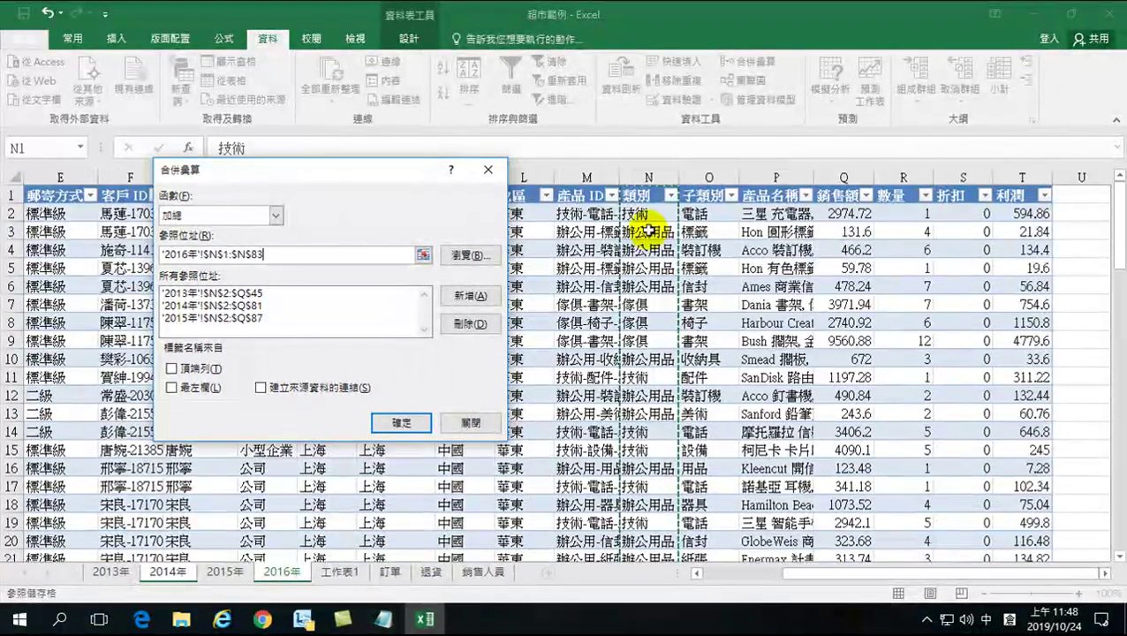
pyautogui.moveTo(641, 181); pyautogui.dragTo(847, 186)
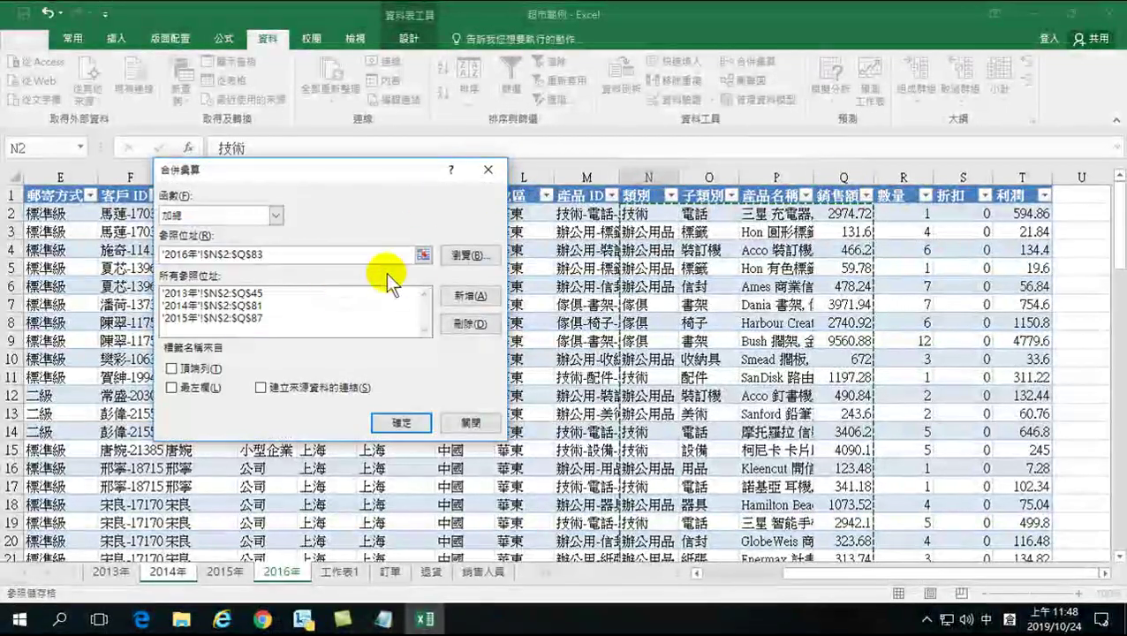
pyautogui.click(463, 296)
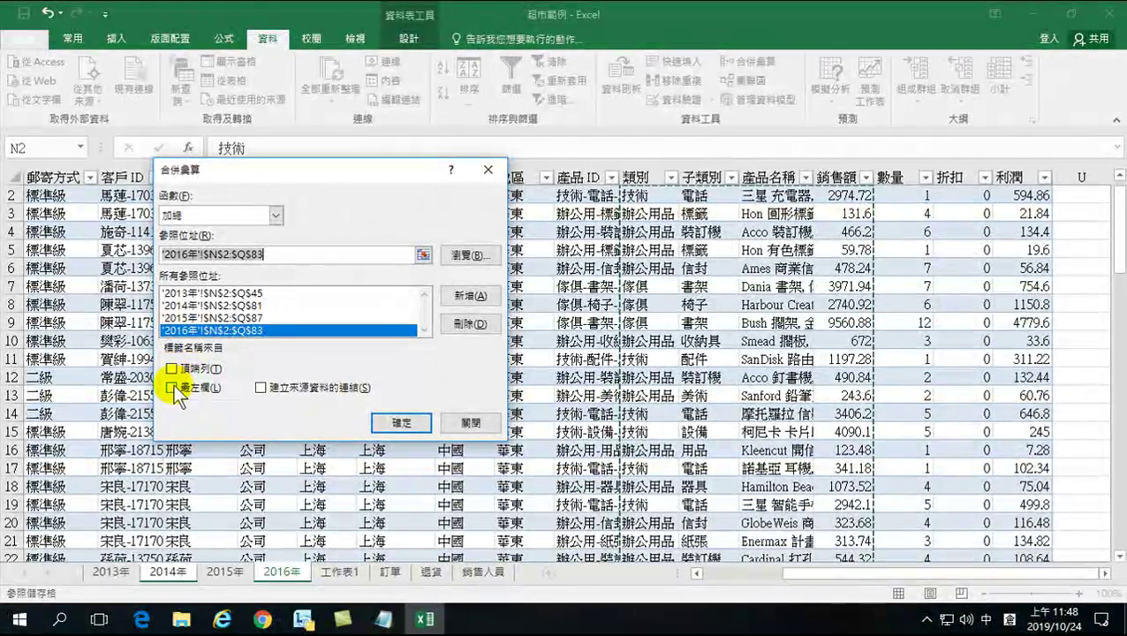
# Step: Try to run the consolidation into the 2014年 sheet at cell N10, taking the labels from the leftmost column (最左欄)
pyautogui.click(172, 387)
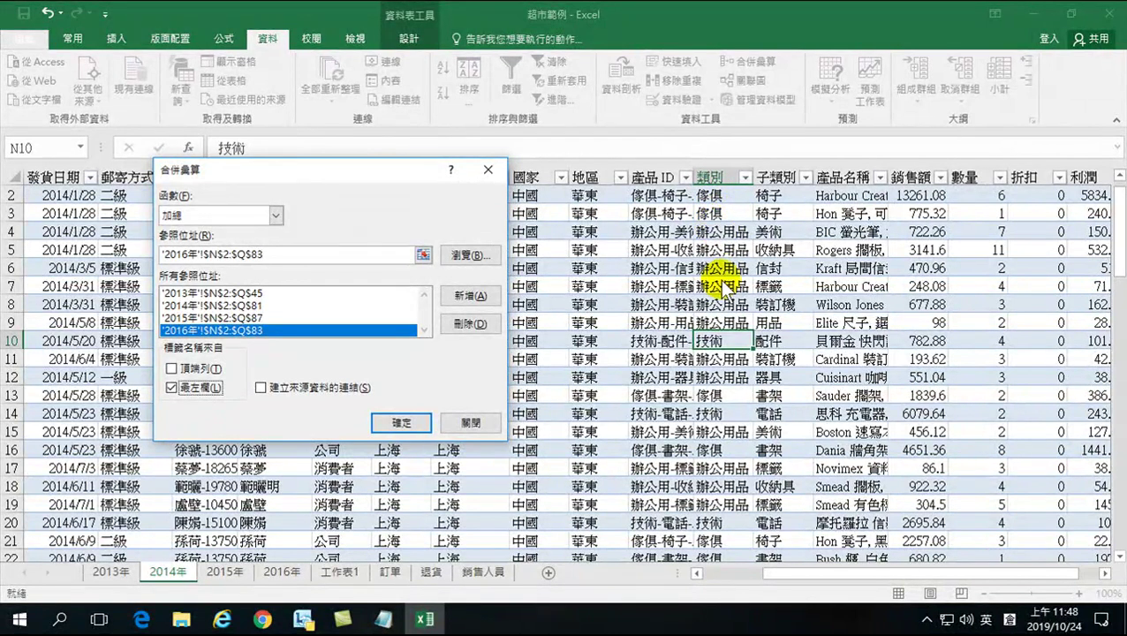
pyautogui.click(401, 423)
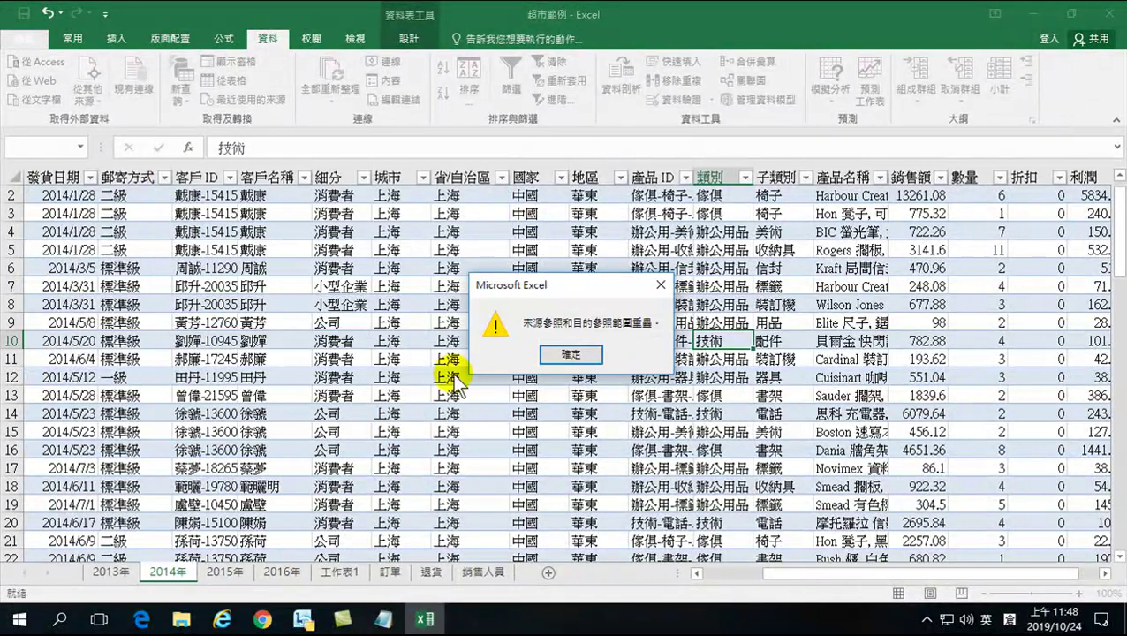
# Step: Dismiss the overlap warning and run the consolidation of the four yearly ranges into empty cell W1 of the 2014年 sheet
pyautogui.click(569, 355)
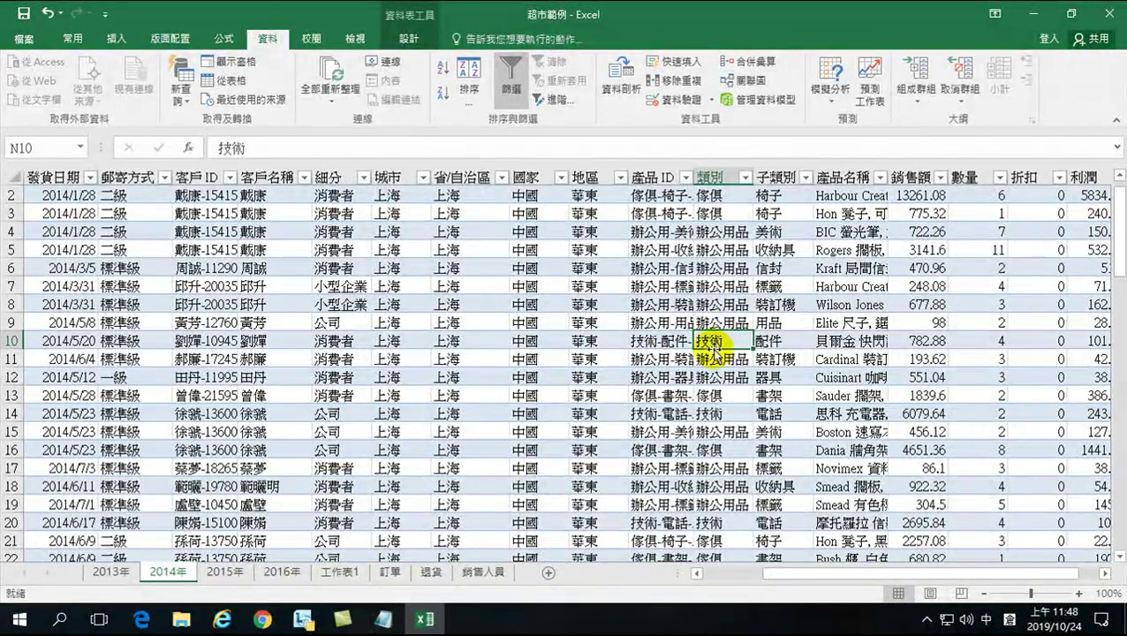
pyautogui.hscroll(1, 881, 570)
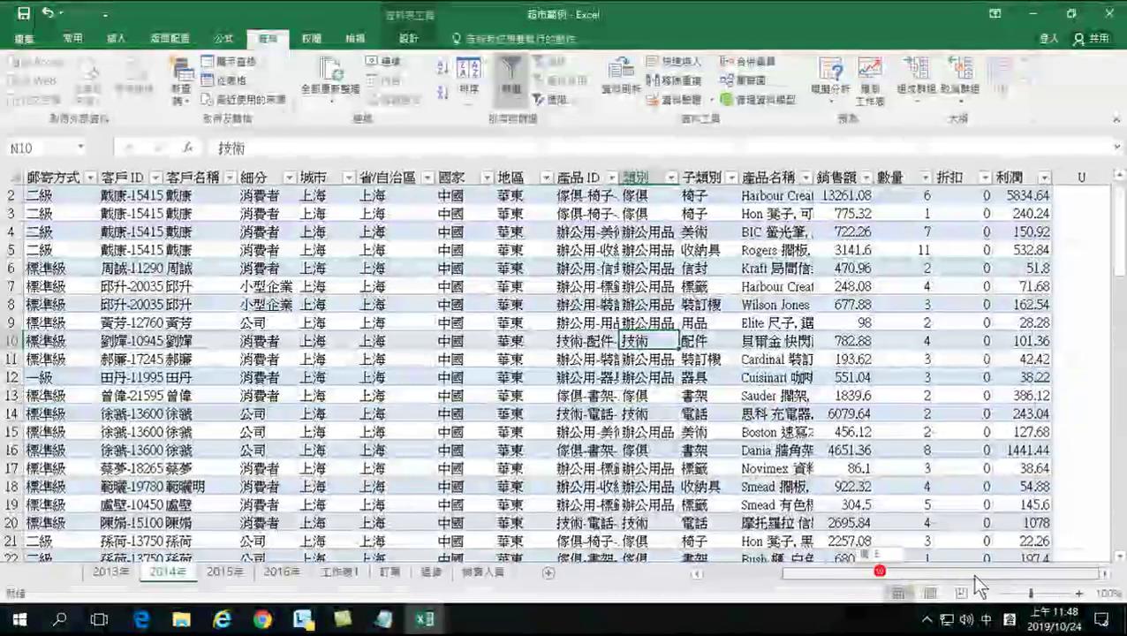
pyautogui.click(1105, 572)
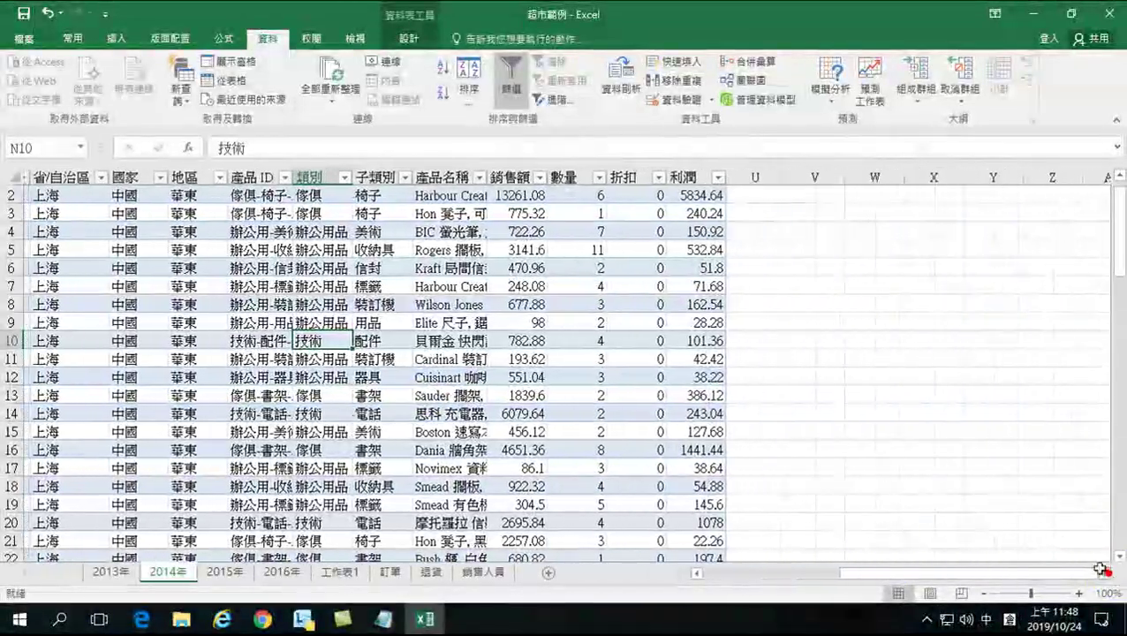
pyautogui.scroll(1, 850, 230)
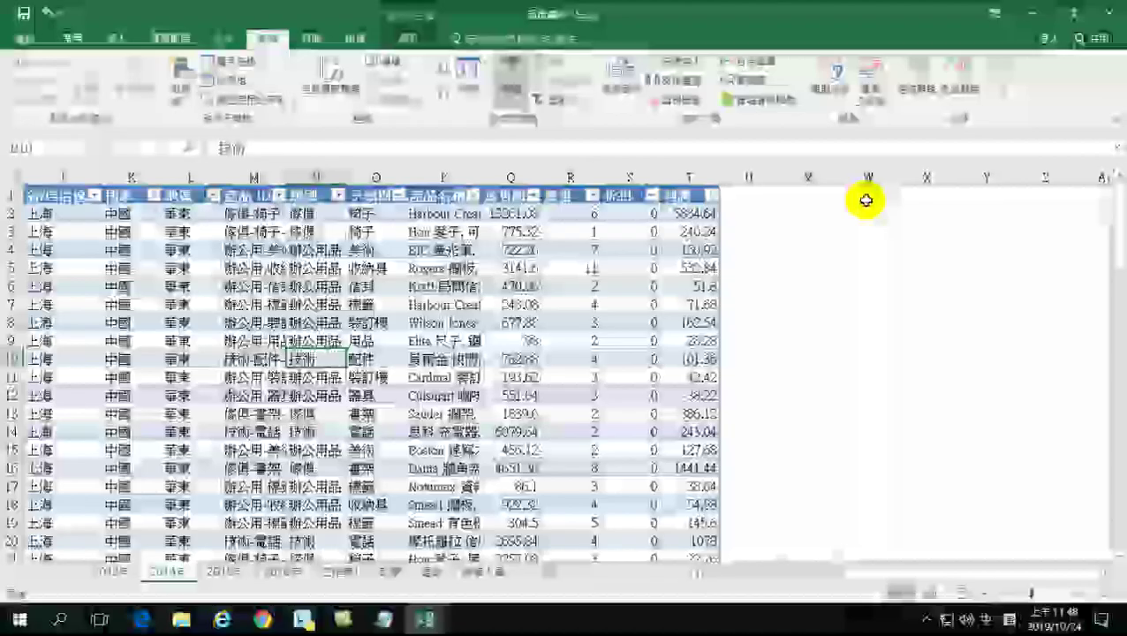
pyautogui.click(865, 199)
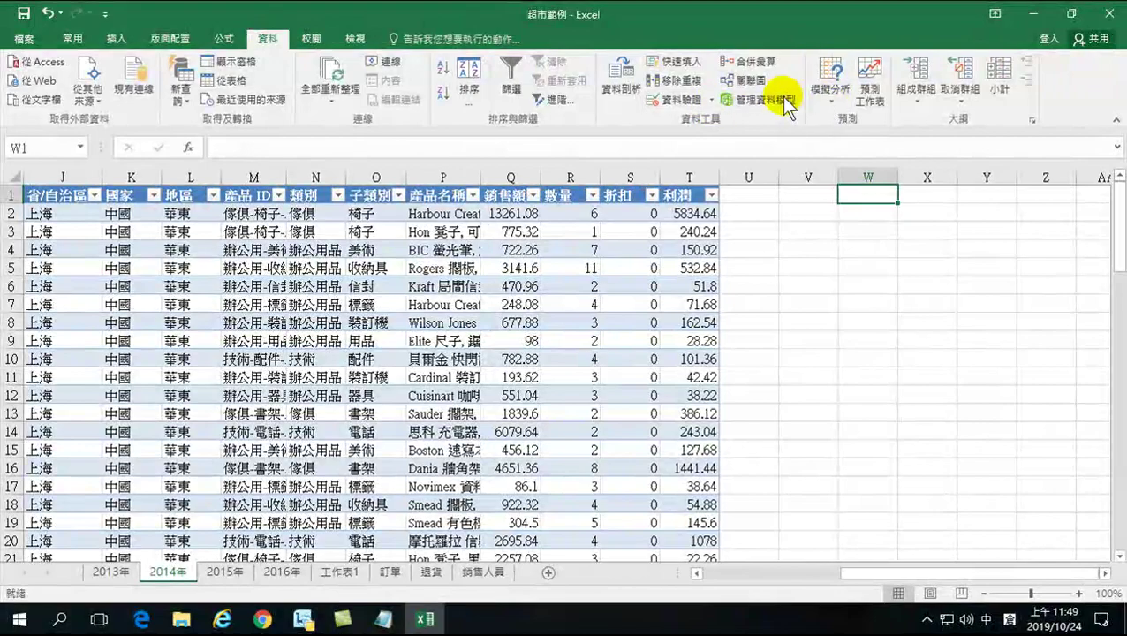
pyautogui.click(748, 61)
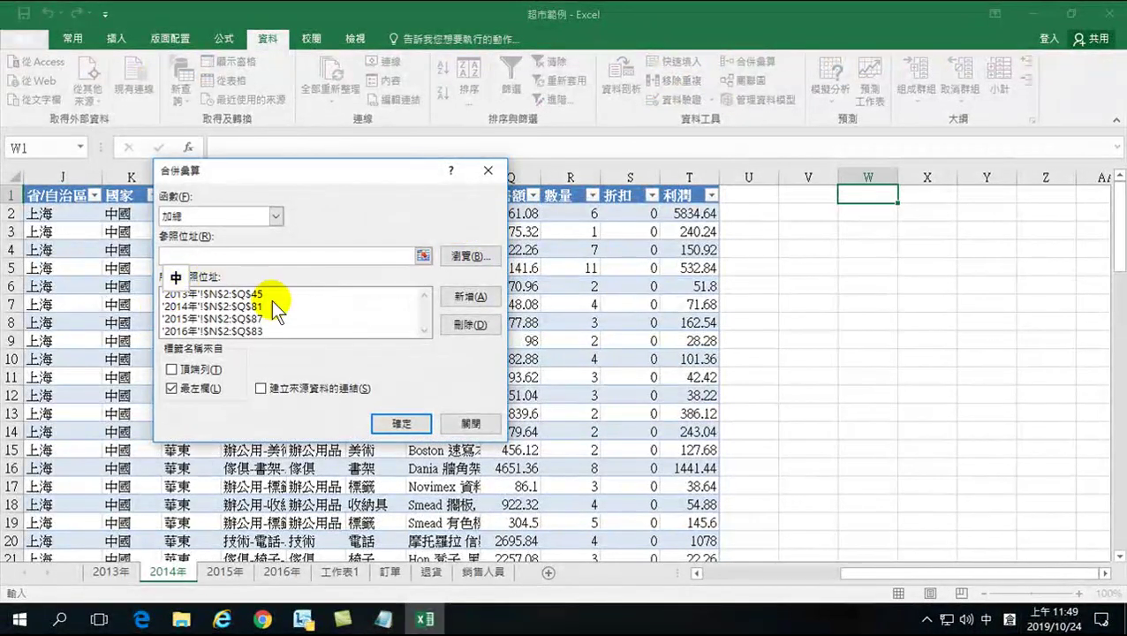
pyautogui.click(401, 424)
pyautogui.click(401, 424)
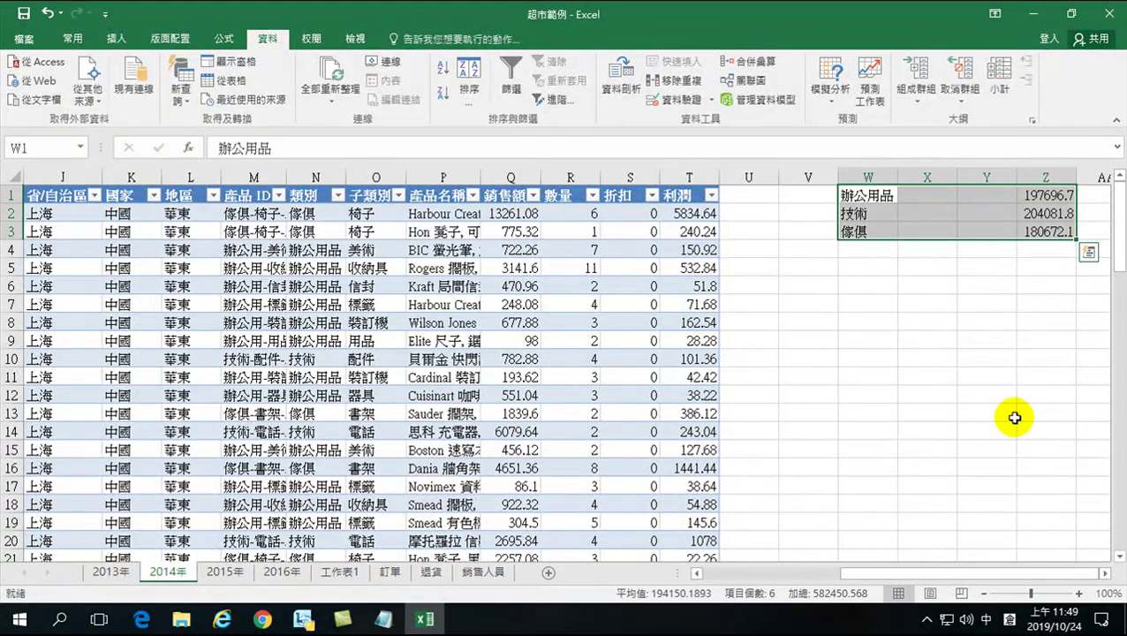
# Step: Review the consolidated 辦公用品, 技術 and 傢俱 labels in W1:W3 against their sales amounts in Z1:Z3
pyautogui.click(869, 195)
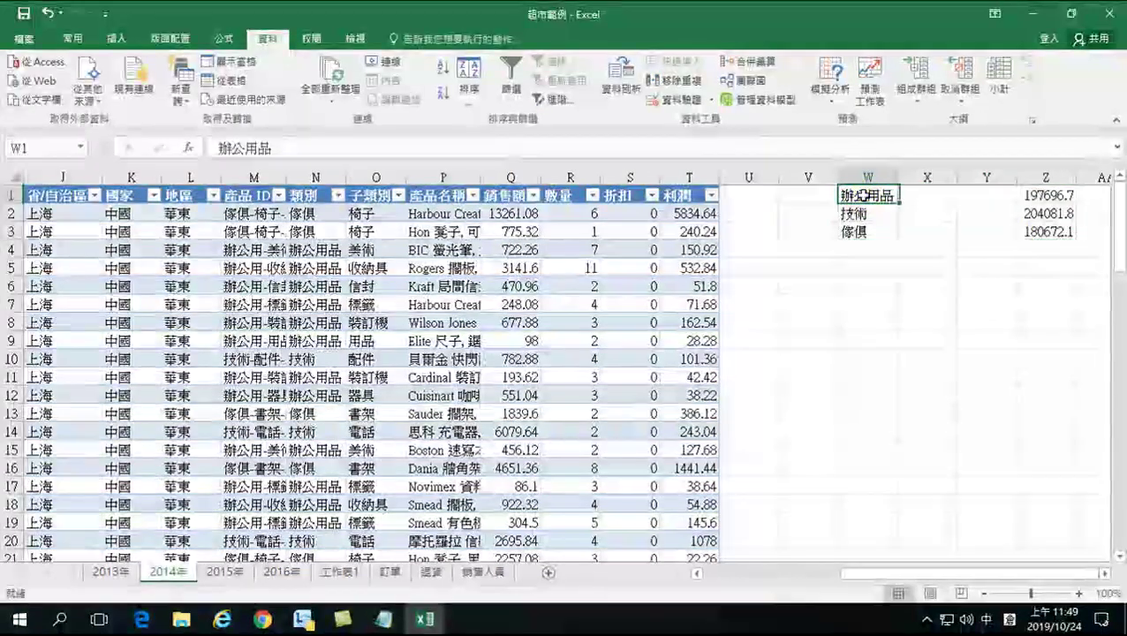
pyautogui.click(1042, 196)
pyautogui.click(861, 213)
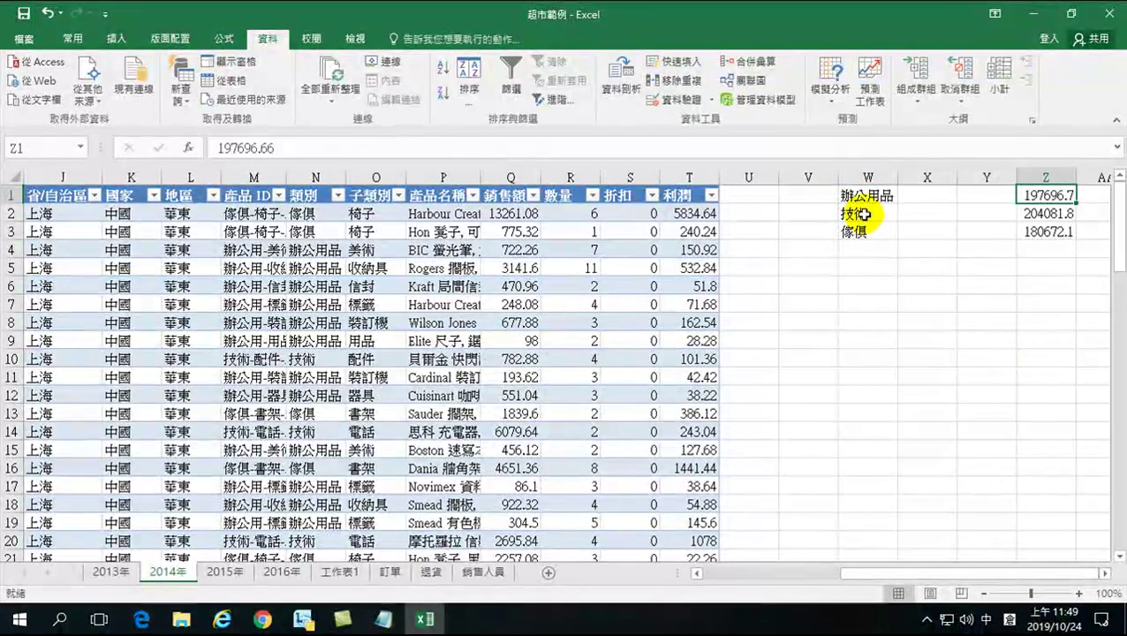
pyautogui.click(1044, 213)
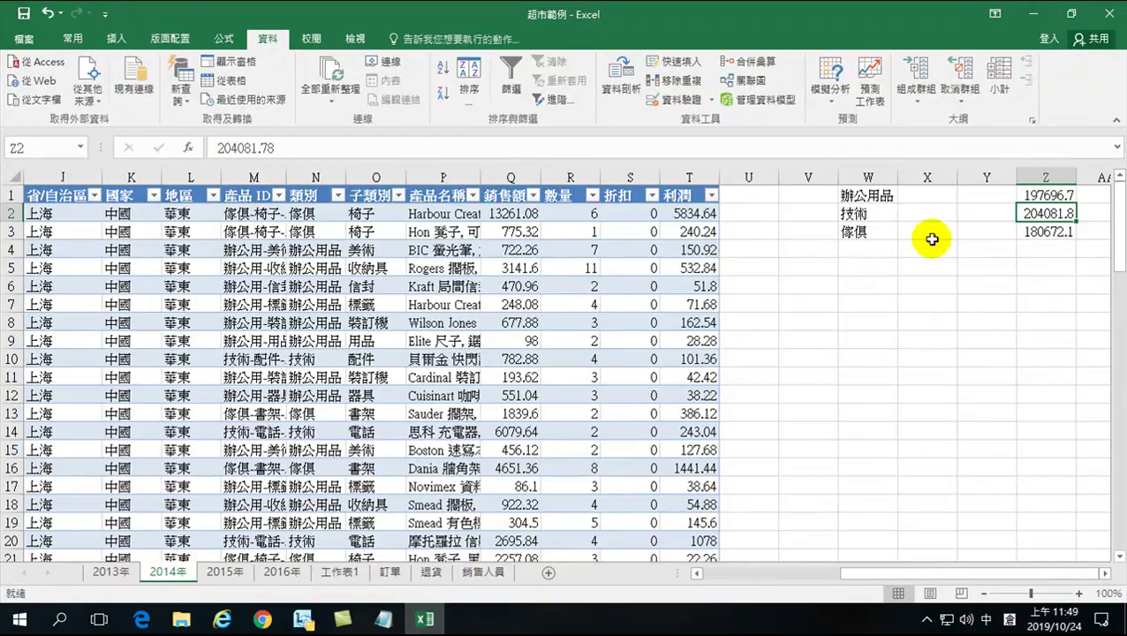
pyautogui.click(860, 231)
pyautogui.click(1048, 231)
pyautogui.click(1044, 198)
pyautogui.moveTo(1044, 198); pyautogui.dragTo(1044, 234)
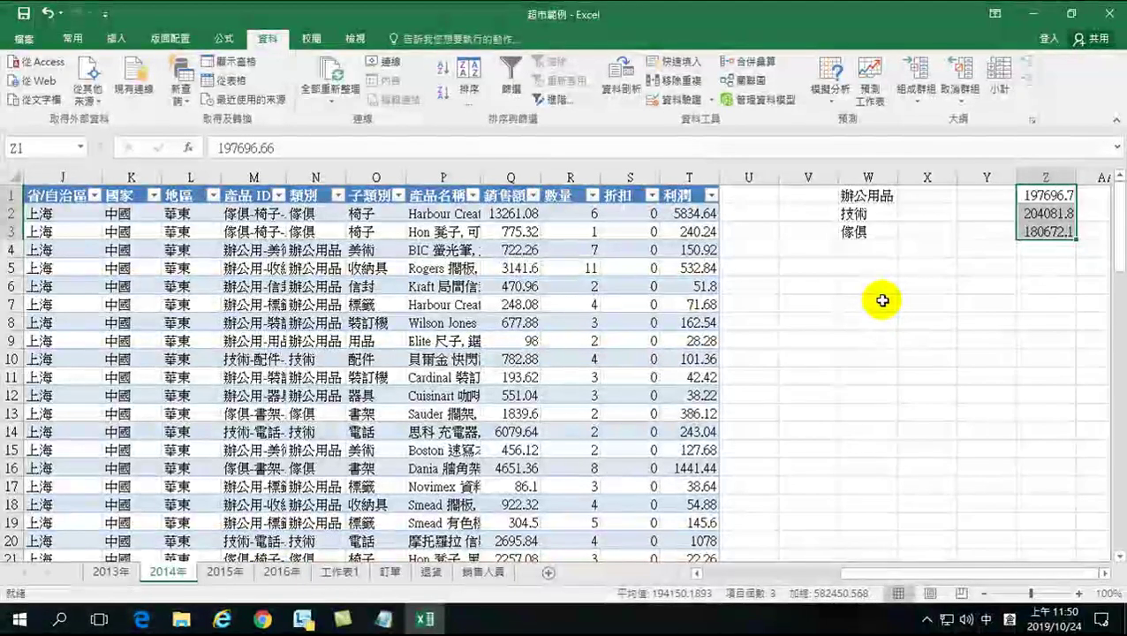
pyautogui.click(868, 195)
pyautogui.moveTo(868, 198); pyautogui.dragTo(862, 233)
pyautogui.write('辦公用品 技術 傢俱')
# Step: Format the sales amounts in Z1:Z3 with thousands separators and one decimal place, and add their AutoSum total in Z4
pyautogui.moveTo(1044, 194); pyautogui.dragTo(1048, 232)
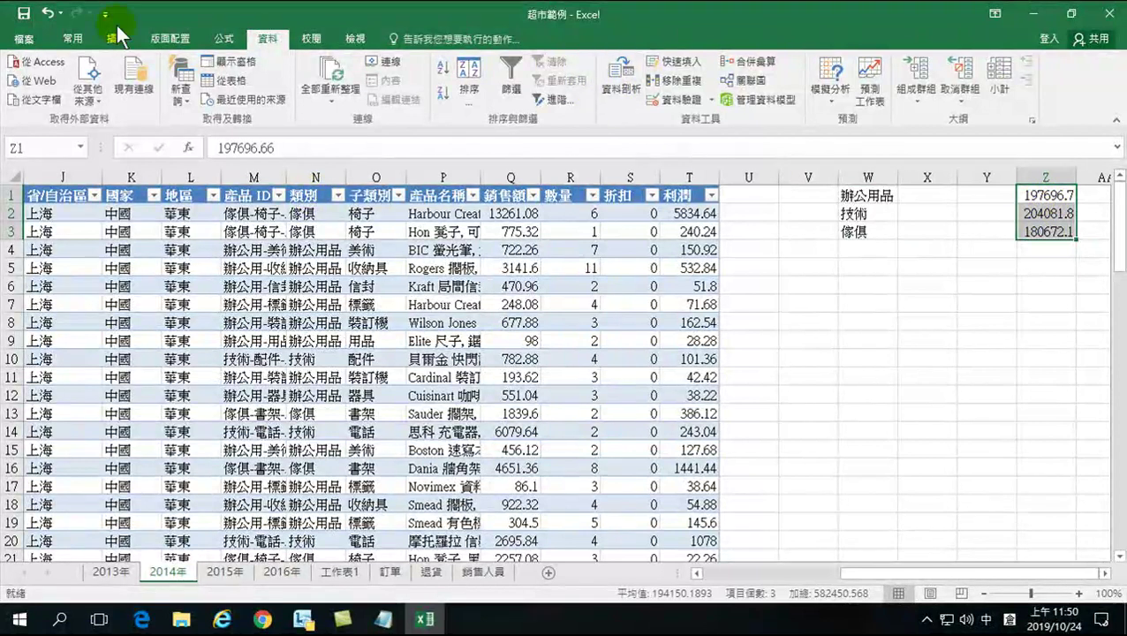
pyautogui.click(74, 40)
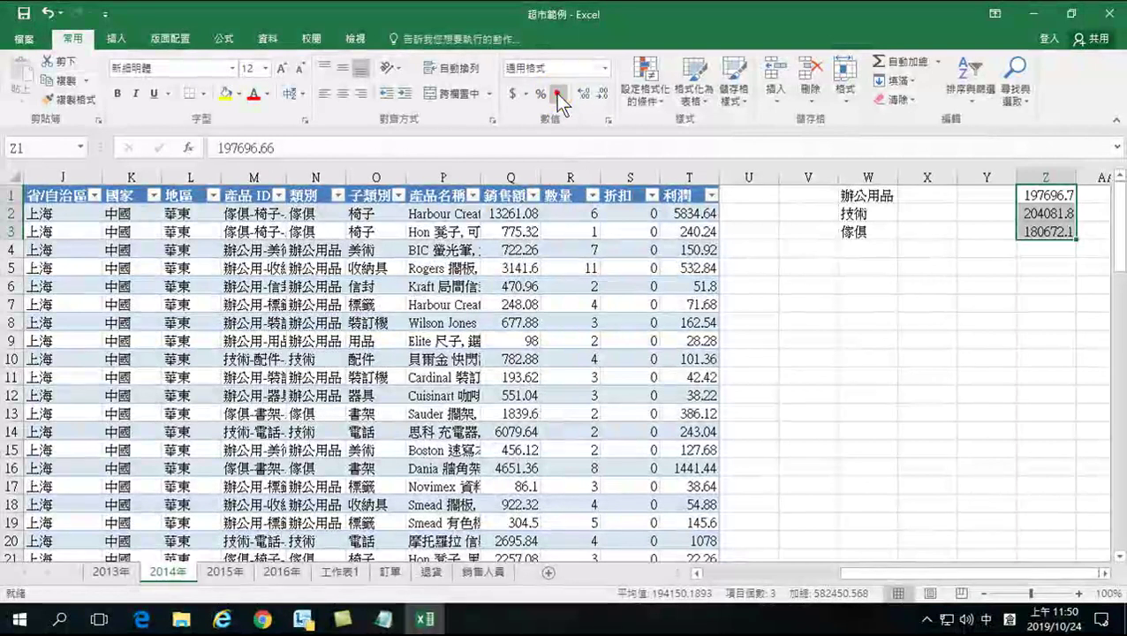
pyautogui.click(557, 93)
pyautogui.click(601, 92)
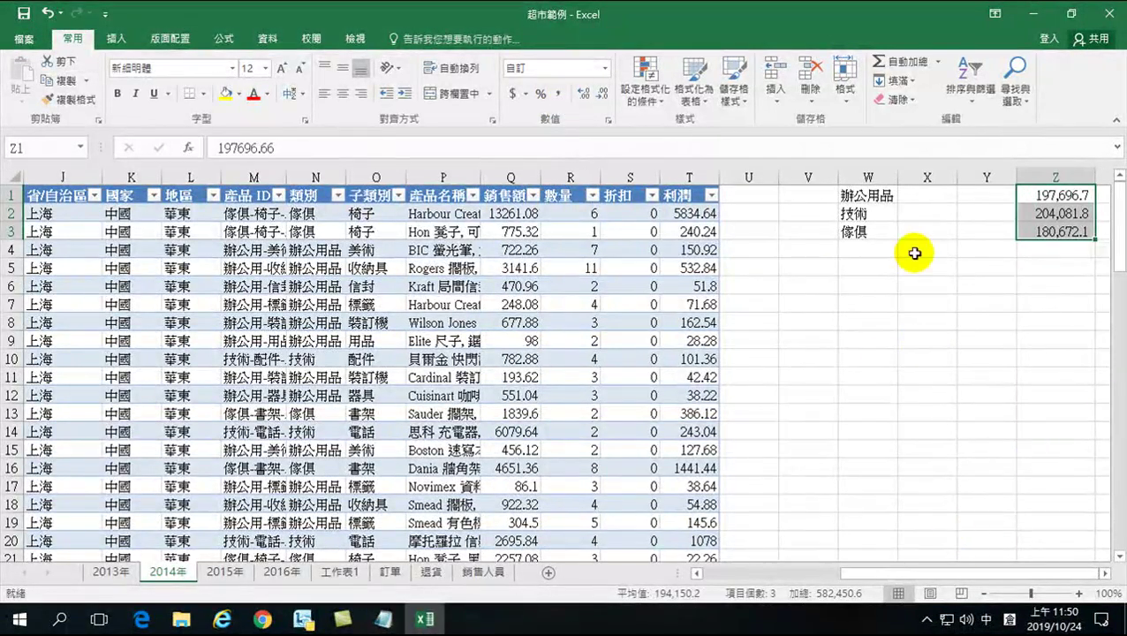
pyautogui.click(902, 60)
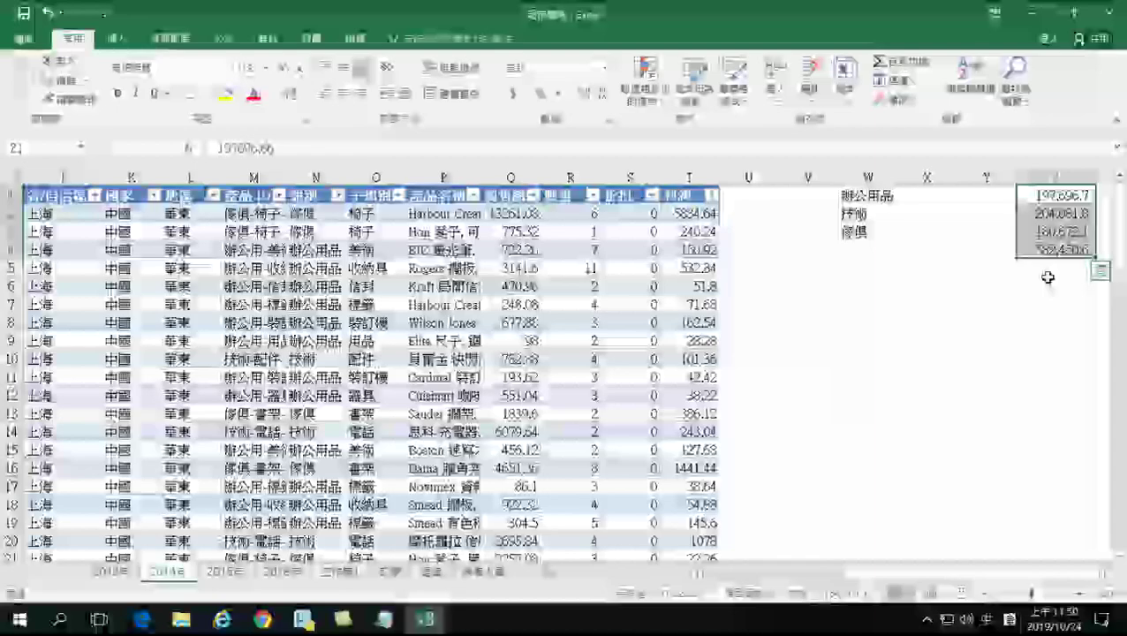
pyautogui.click(1047, 277)
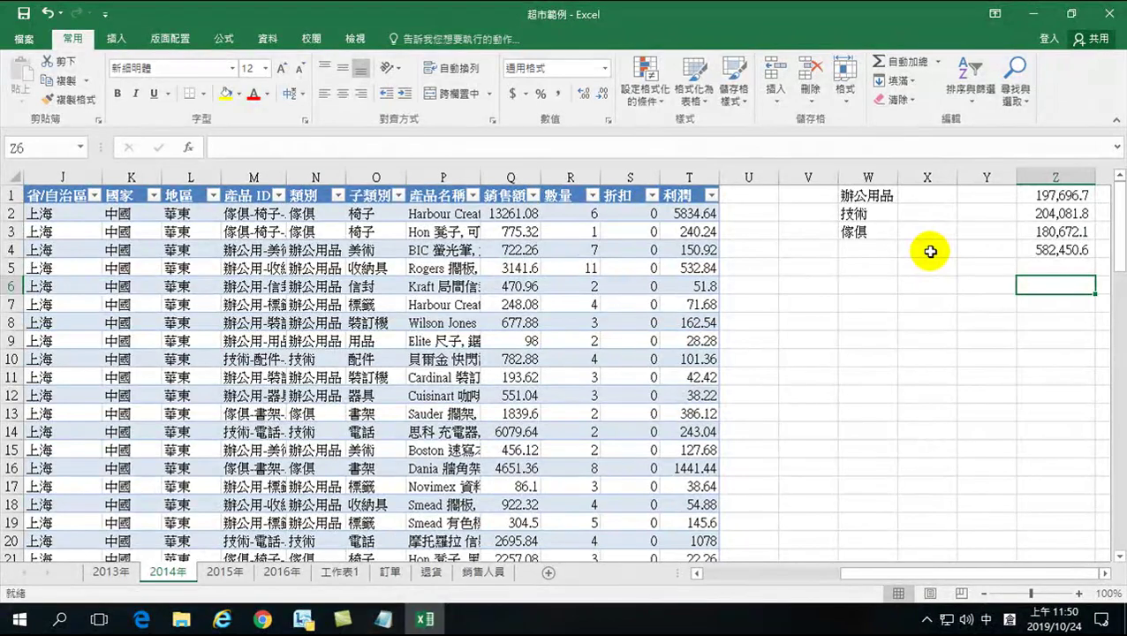
# Step: Examine the consolidated category rows again, relating the amounts in column Z to the table's 銷售額 column
pyautogui.click(876, 246)
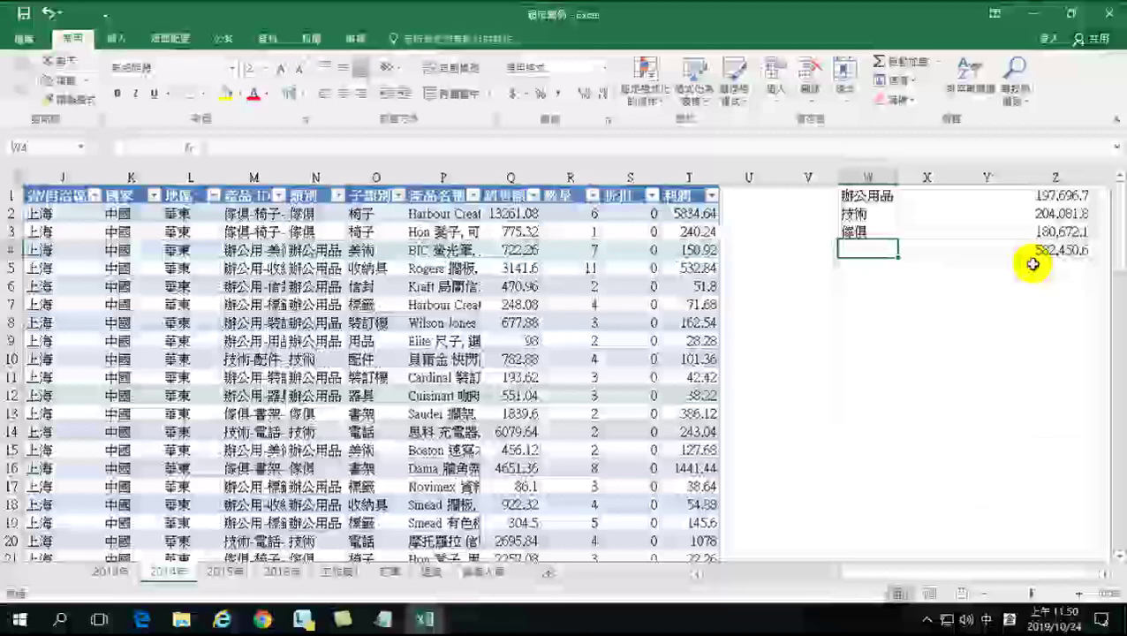
pyautogui.click(873, 194)
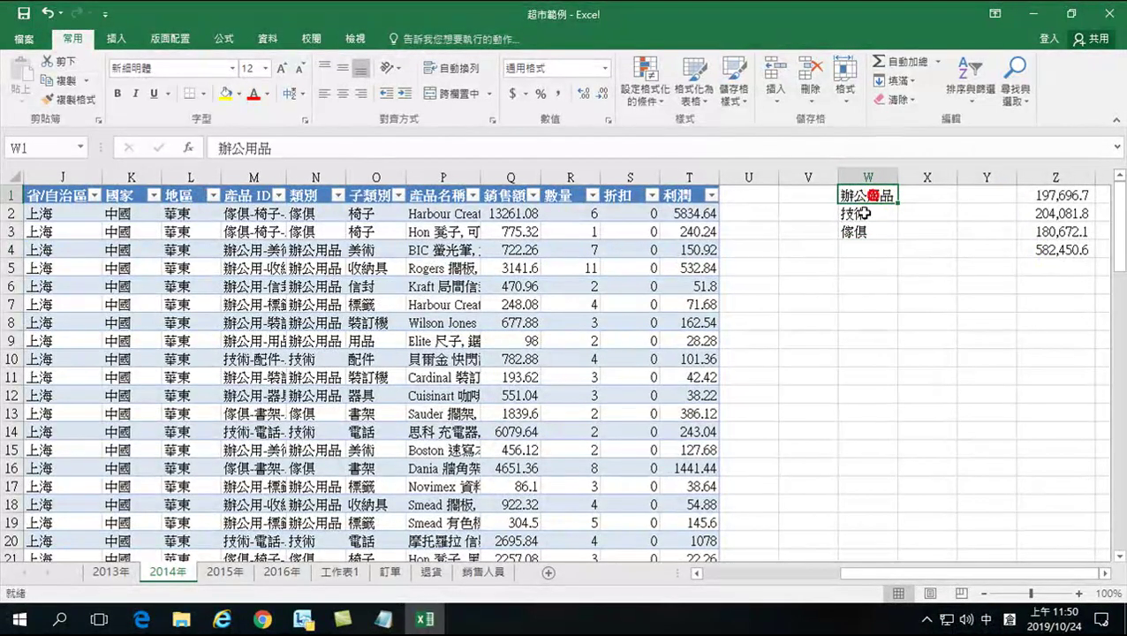
pyautogui.moveTo(873, 216); pyautogui.dragTo(1039, 228)
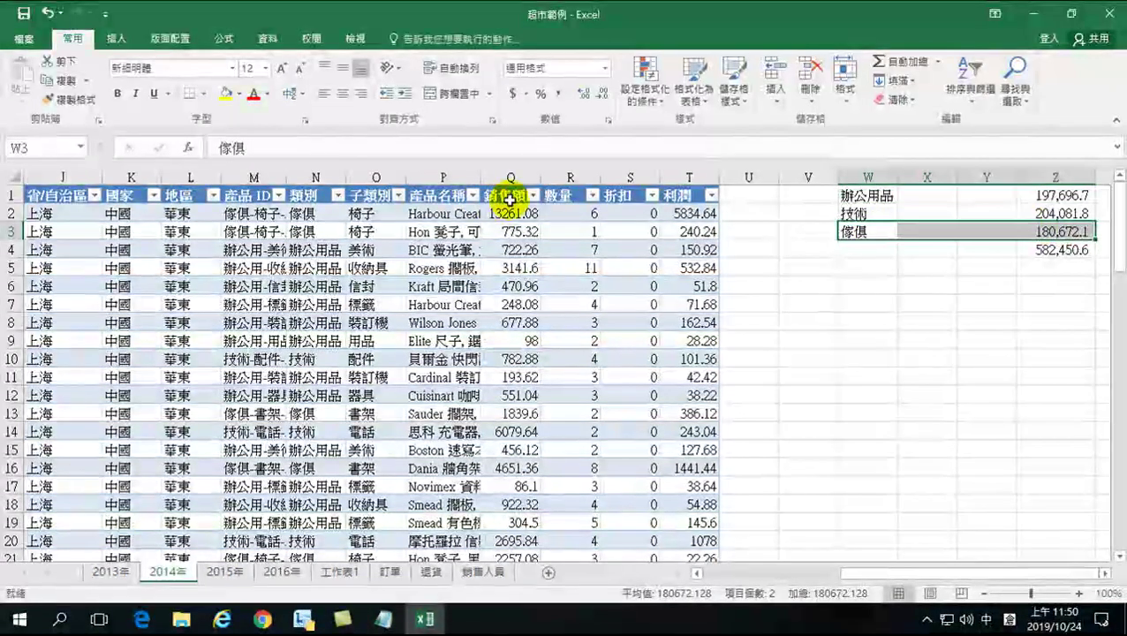
pyautogui.click(1059, 197)
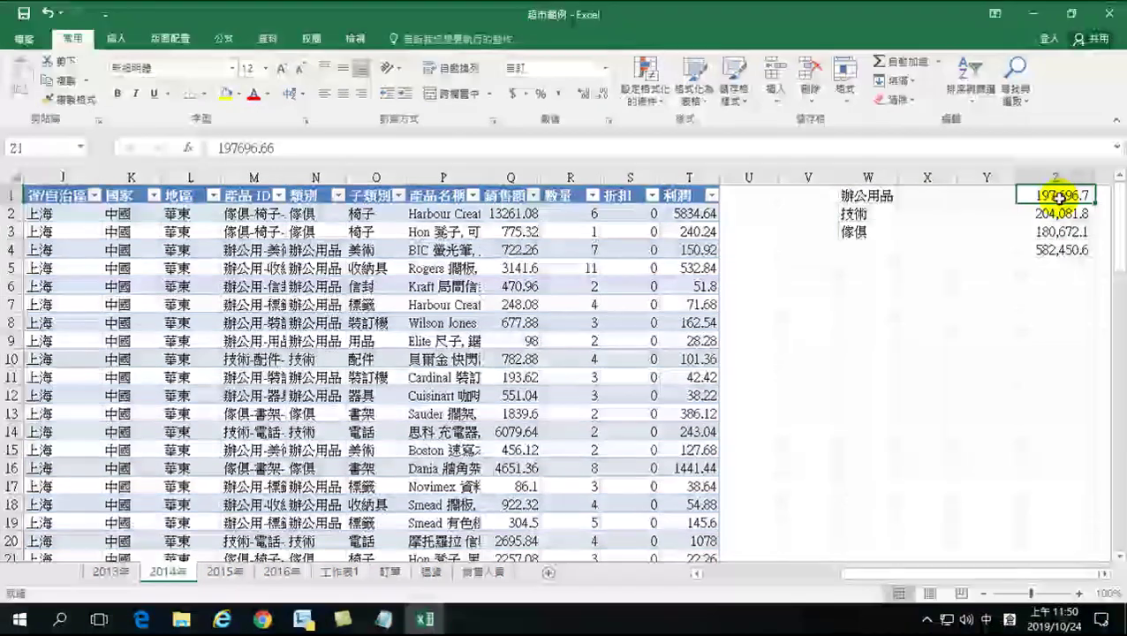
pyautogui.rightClick(1059, 197)
pyautogui.click(1079, 247)
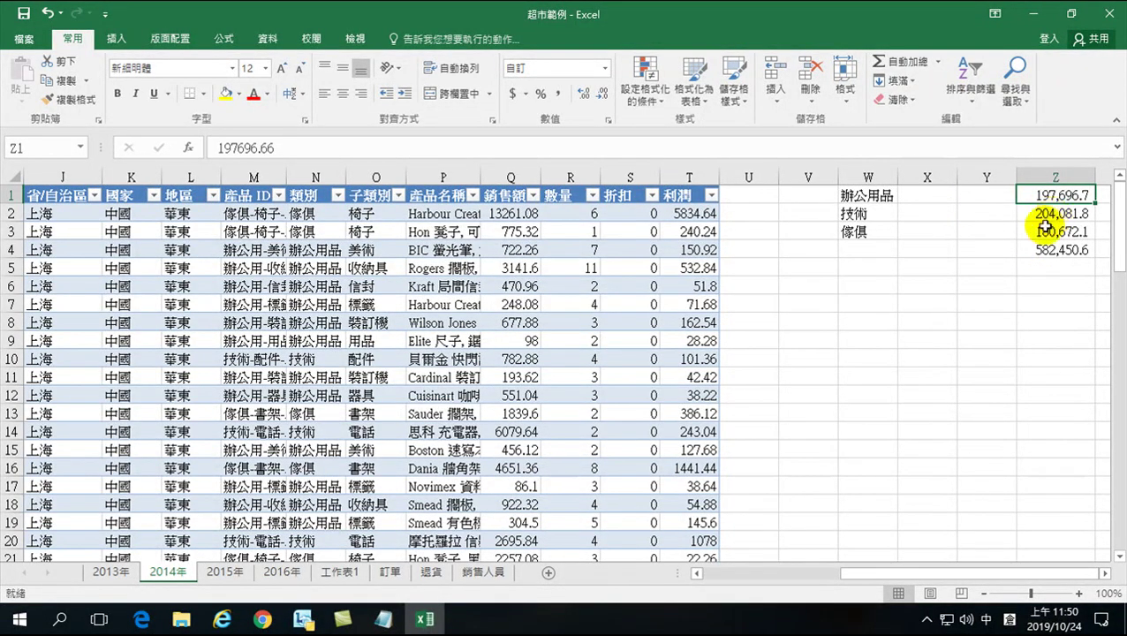
pyautogui.click(867, 305)
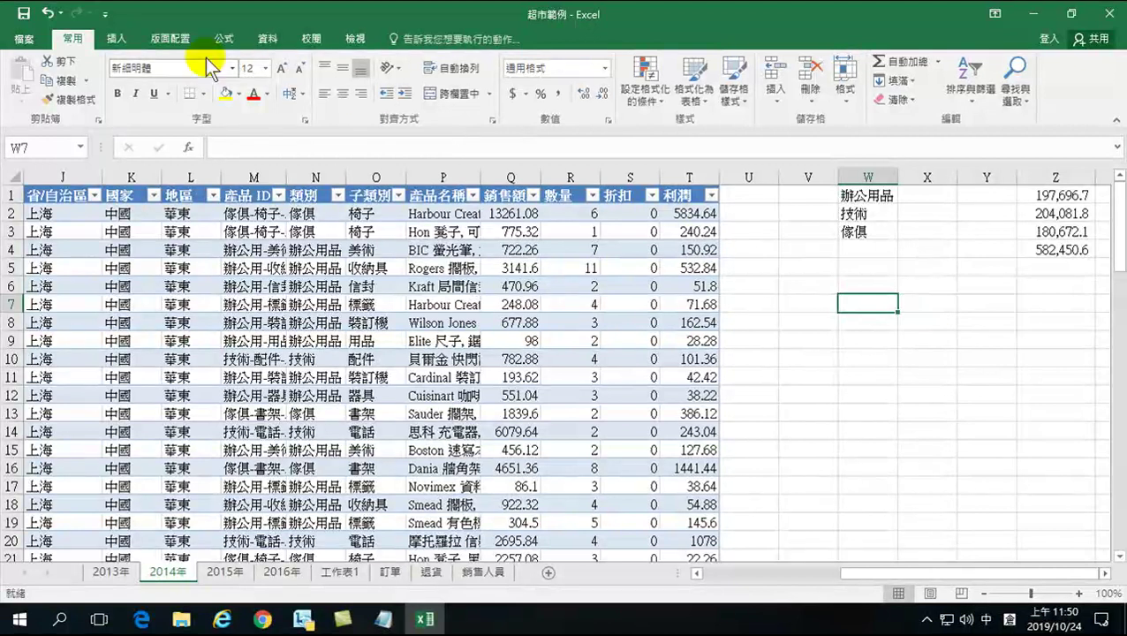
# Step: Reopen the consolidation settings to review the 2013年 to 2016年 source references, and leave them
pyautogui.click(263, 38)
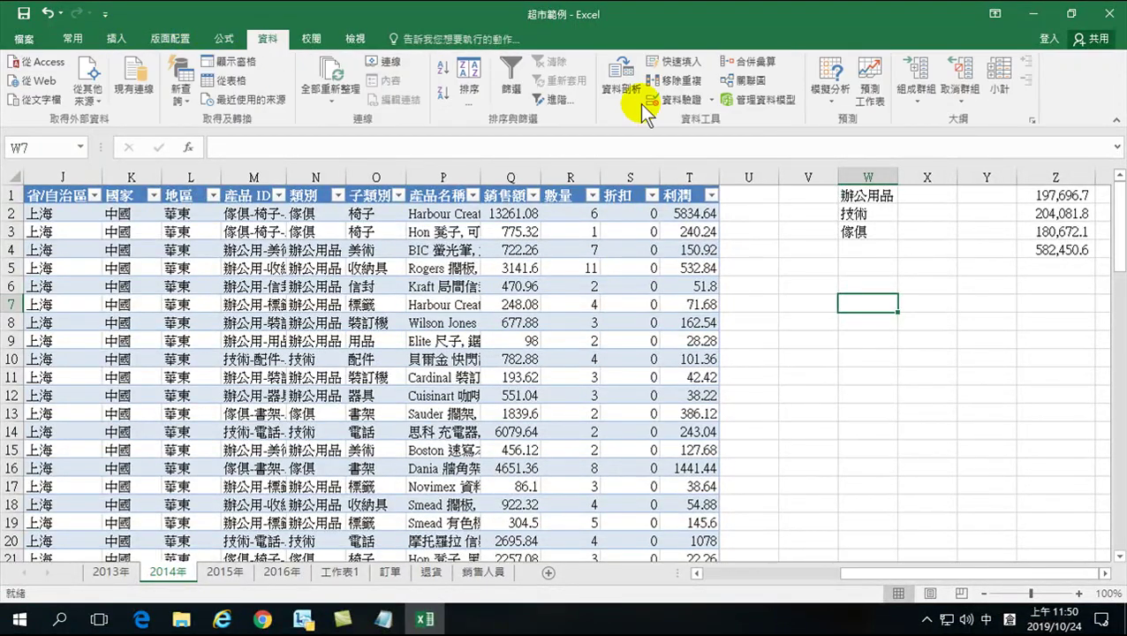
pyautogui.click(756, 59)
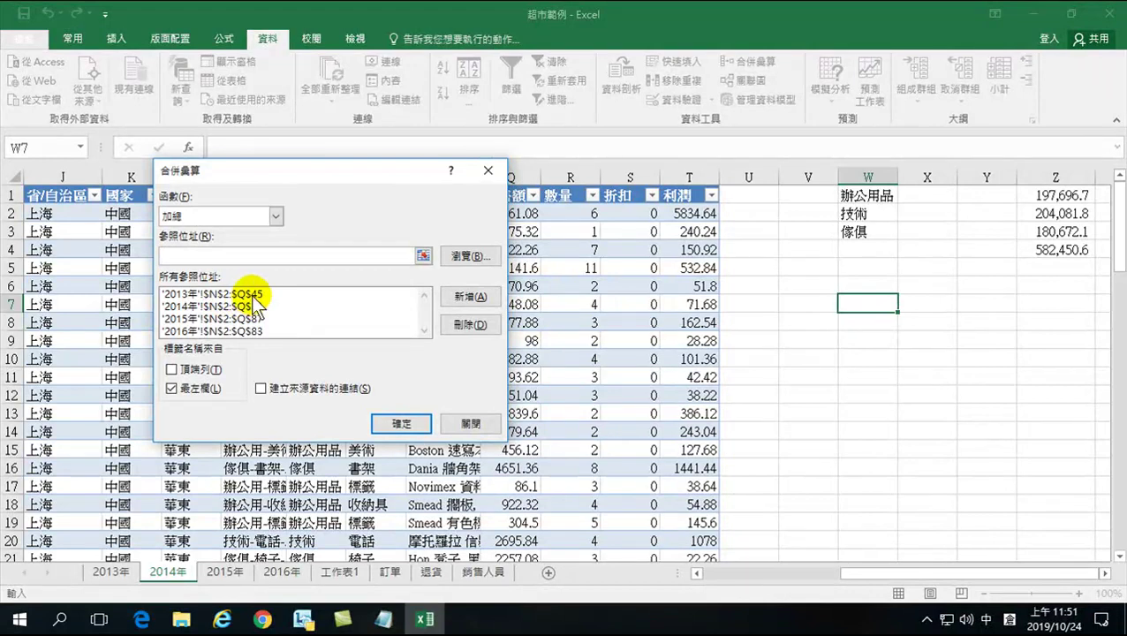
pyautogui.moveTo(314, 177); pyautogui.dragTo(315, 291)
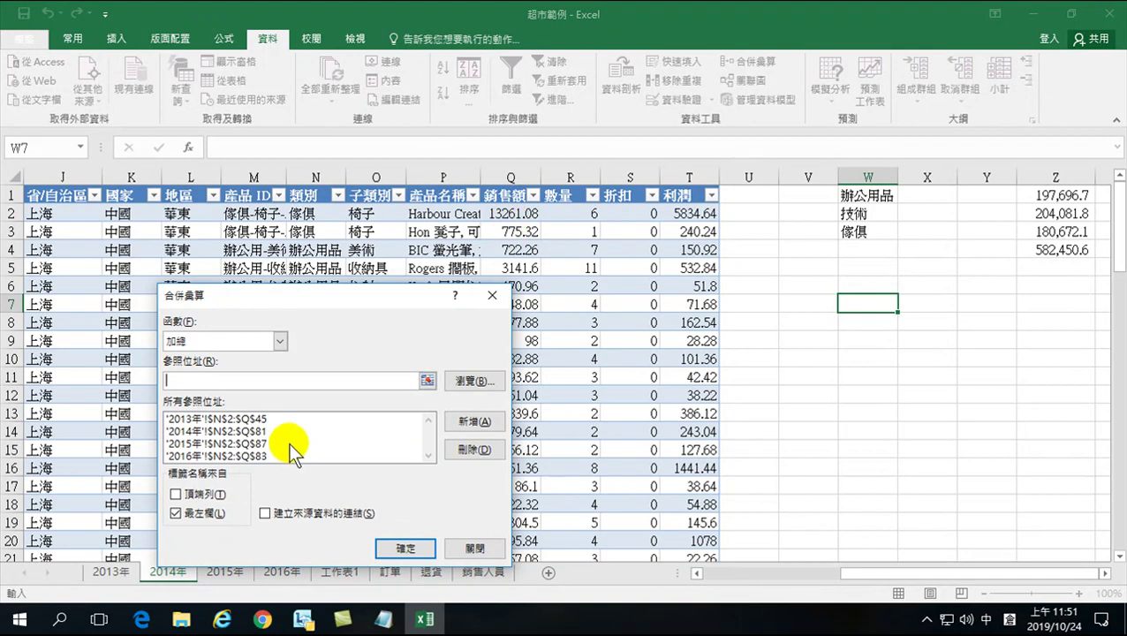
pyautogui.click(433, 545)
pyautogui.click(360, 396)
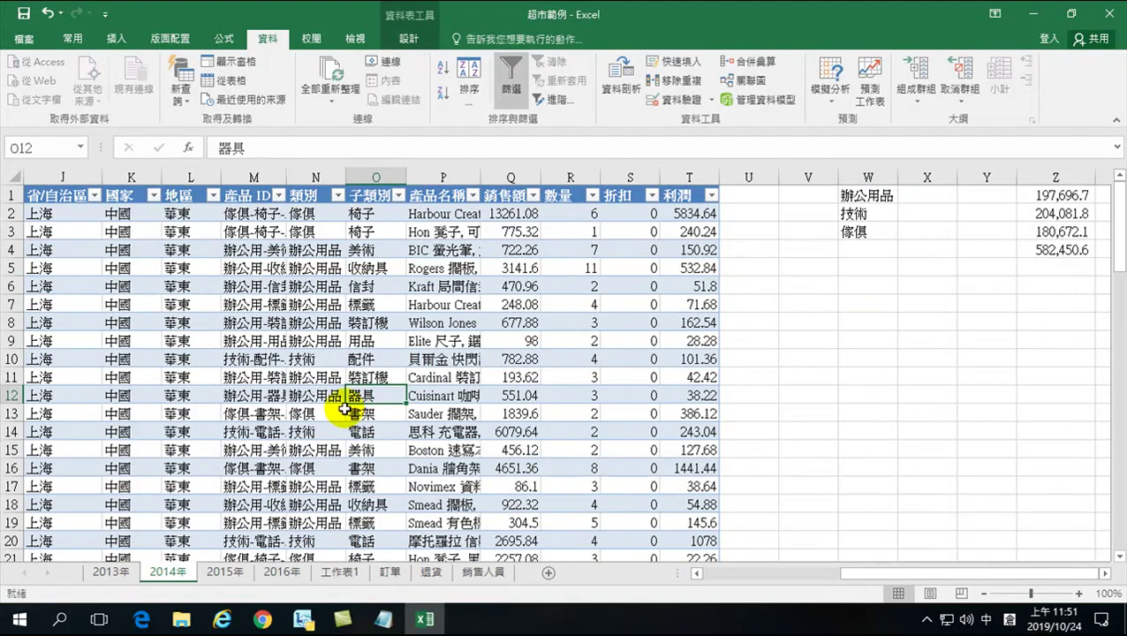
# Step: Look through the 2014年 records down to the last row and return to the start of the table
pyautogui.scroll(-20, 340, 419)
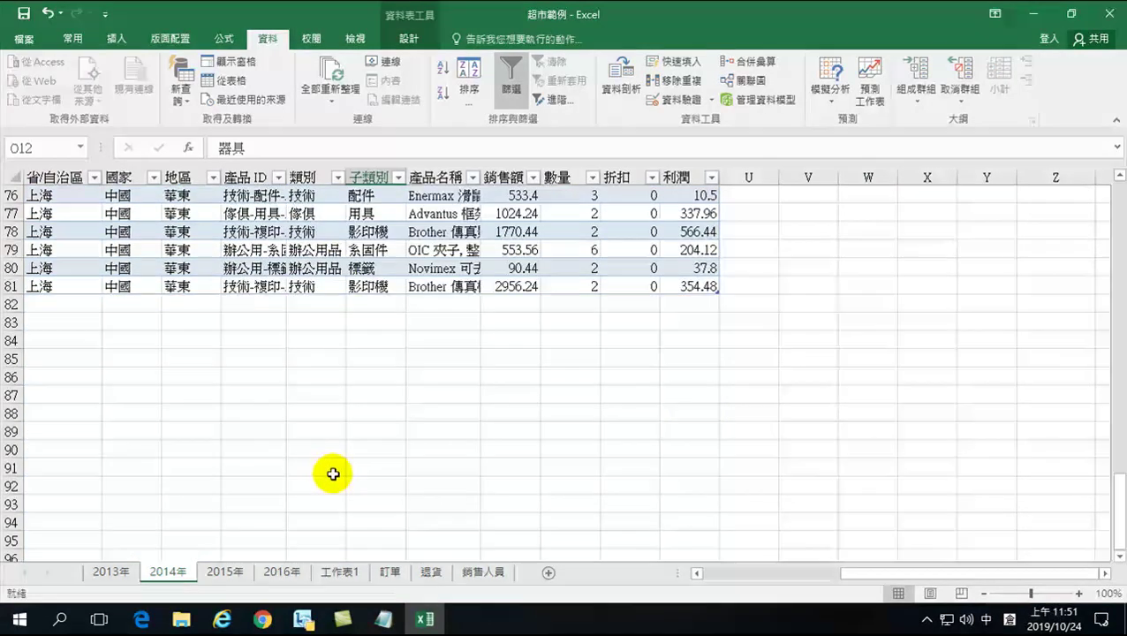
pyautogui.scroll(-1, 333, 474)
pyautogui.scroll(2, 327, 477)
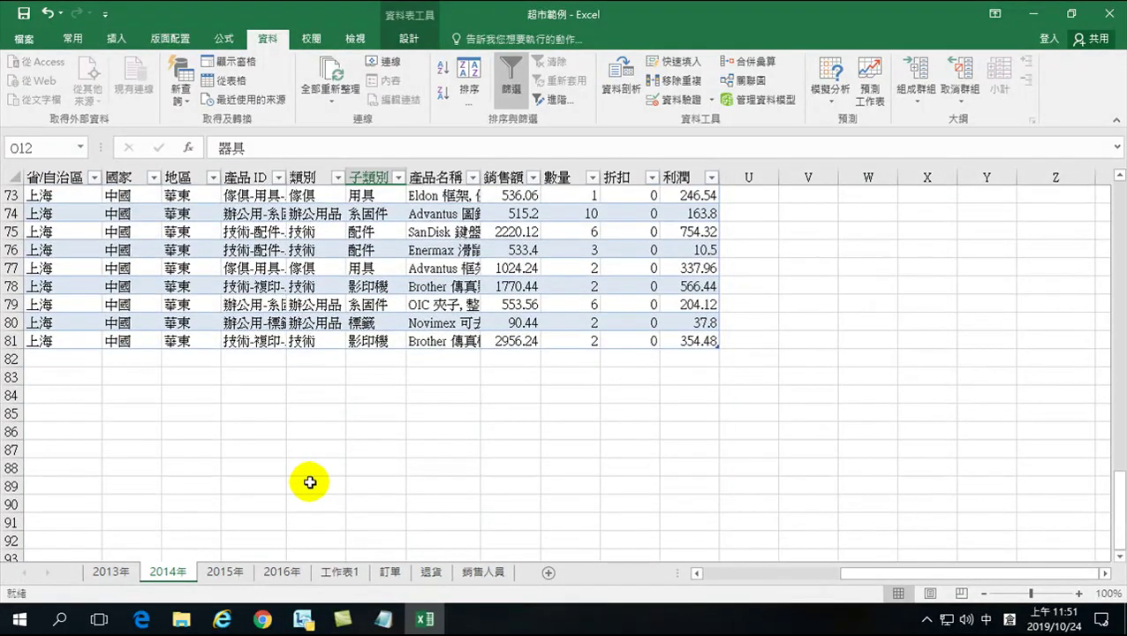
pyautogui.scroll(6, 310, 482)
pyautogui.scroll(-3, 309, 477)
pyautogui.scroll(20, 307, 482)
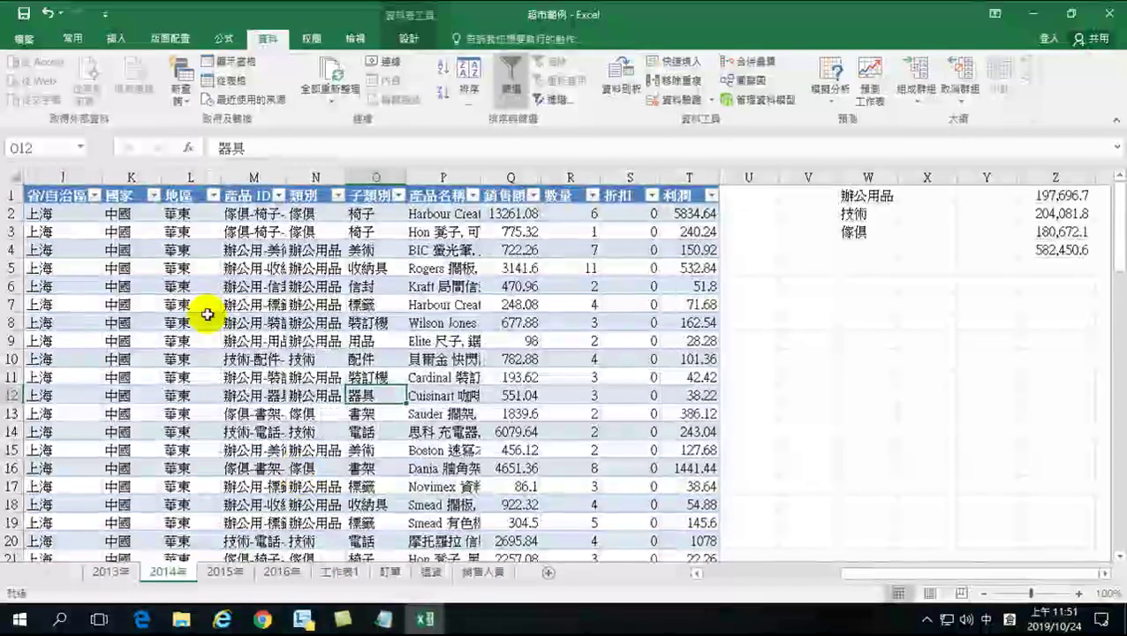
# Step: Compare the 工作表1 pivot table's sales grand total for 華東 and 上海 with the consolidated total in Z4 of 2014年
pyautogui.click(336, 573)
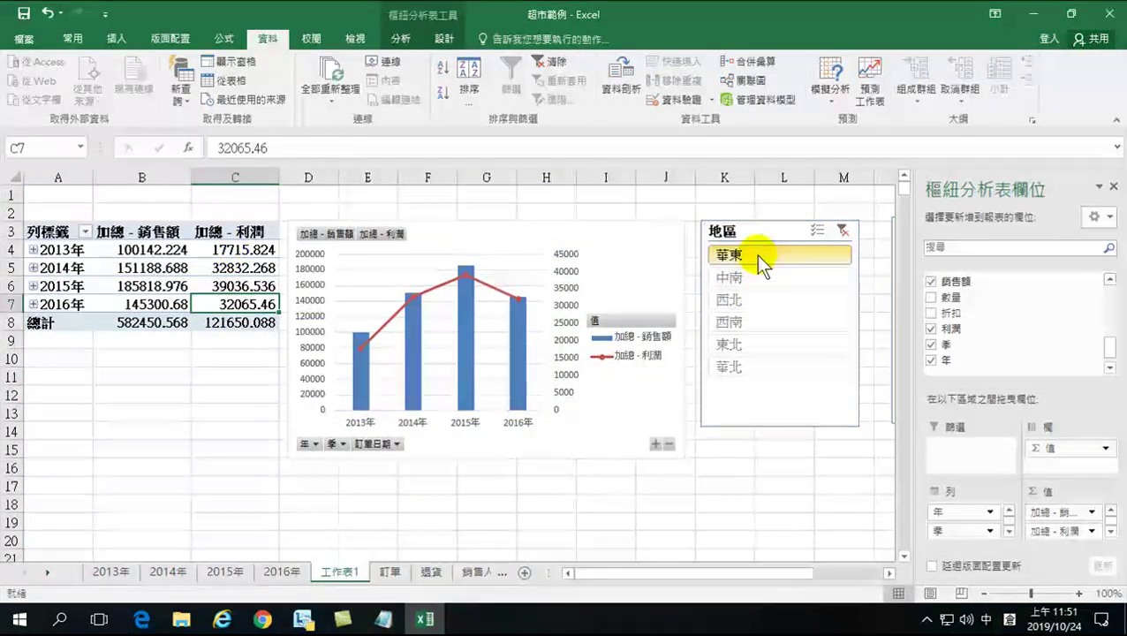
pyautogui.moveTo(706, 570); pyautogui.dragTo(812, 578)
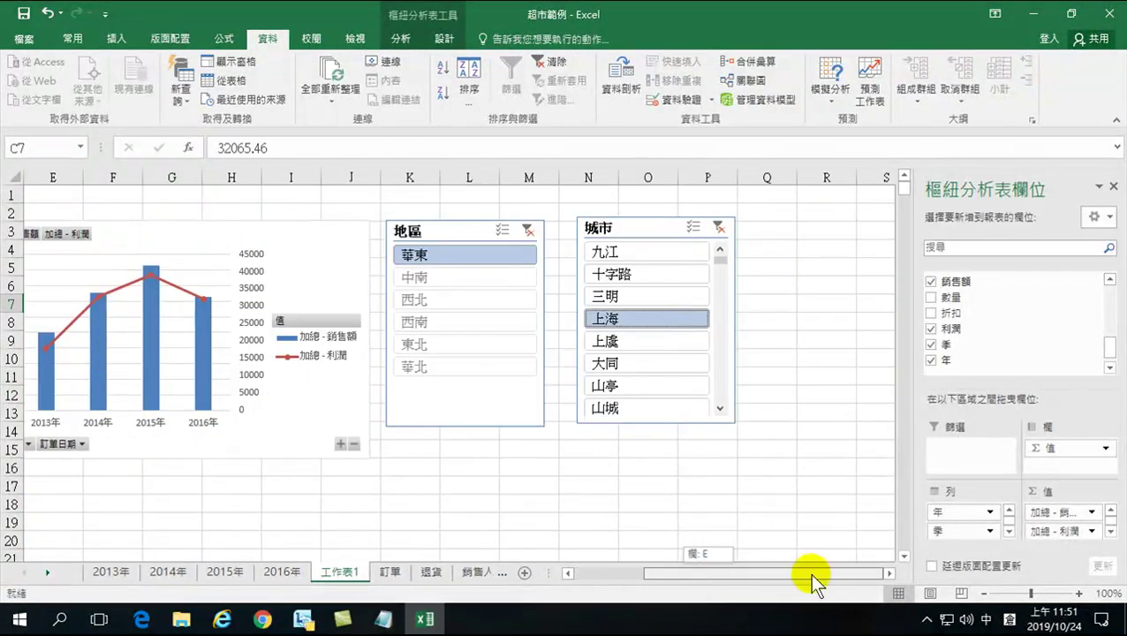
pyautogui.click(599, 321)
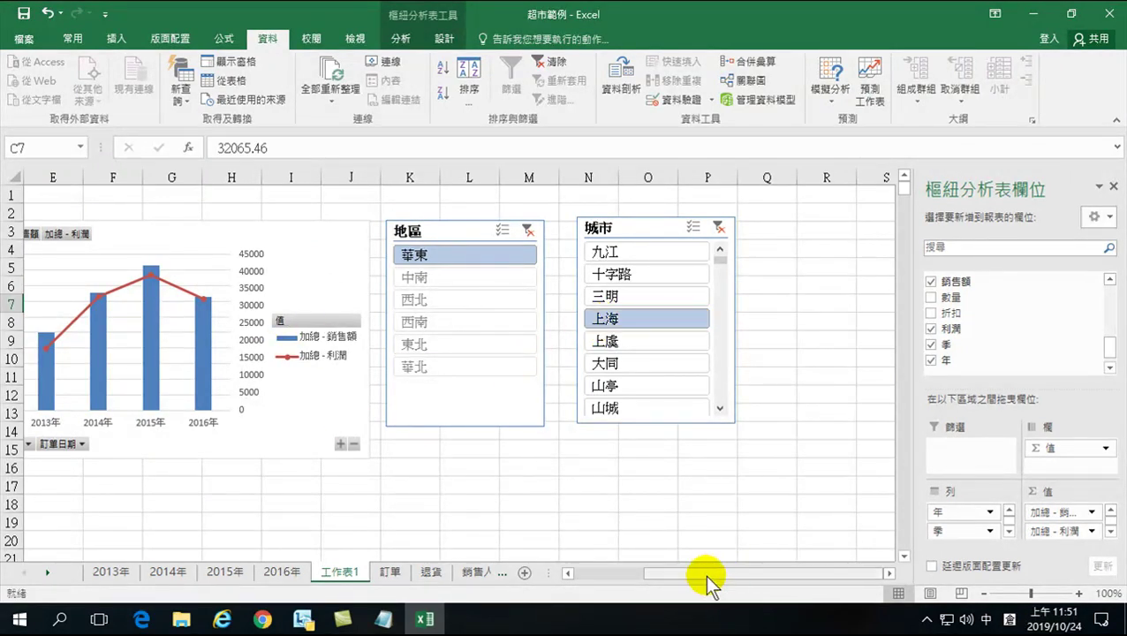
pyautogui.moveTo(706, 581); pyautogui.dragTo(603, 572)
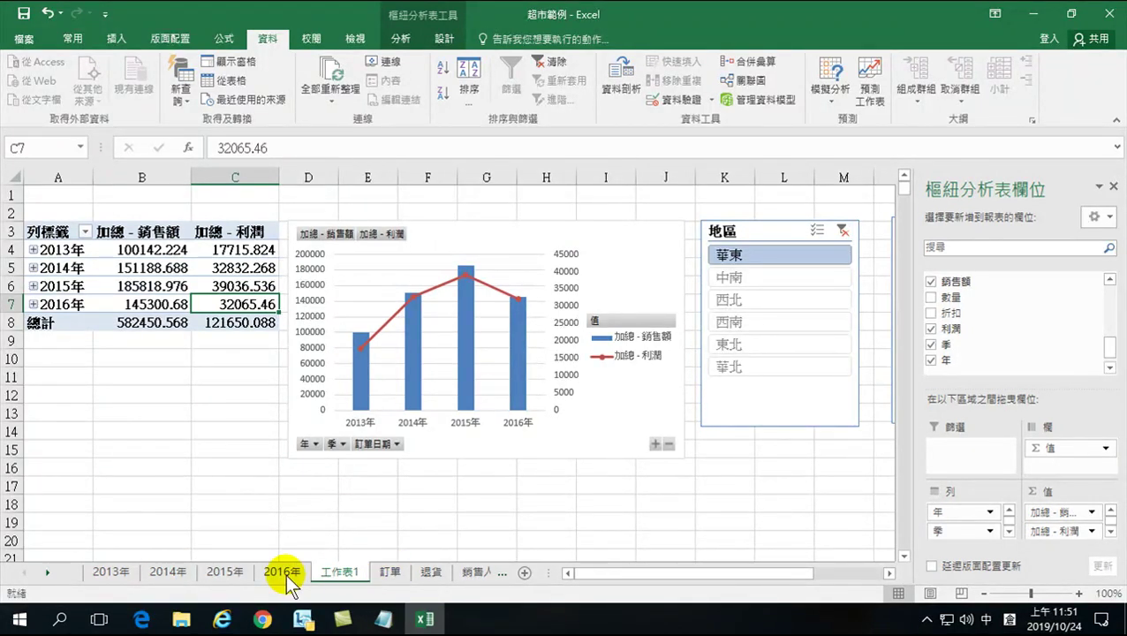
pyautogui.click(107, 571)
pyautogui.click(167, 573)
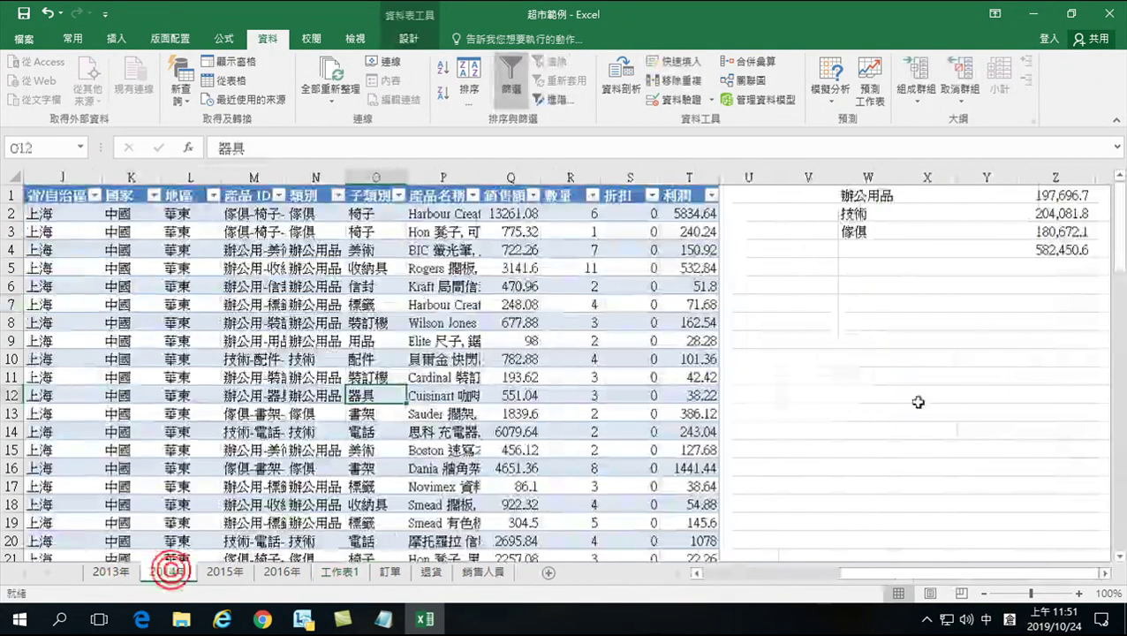
pyautogui.click(1059, 251)
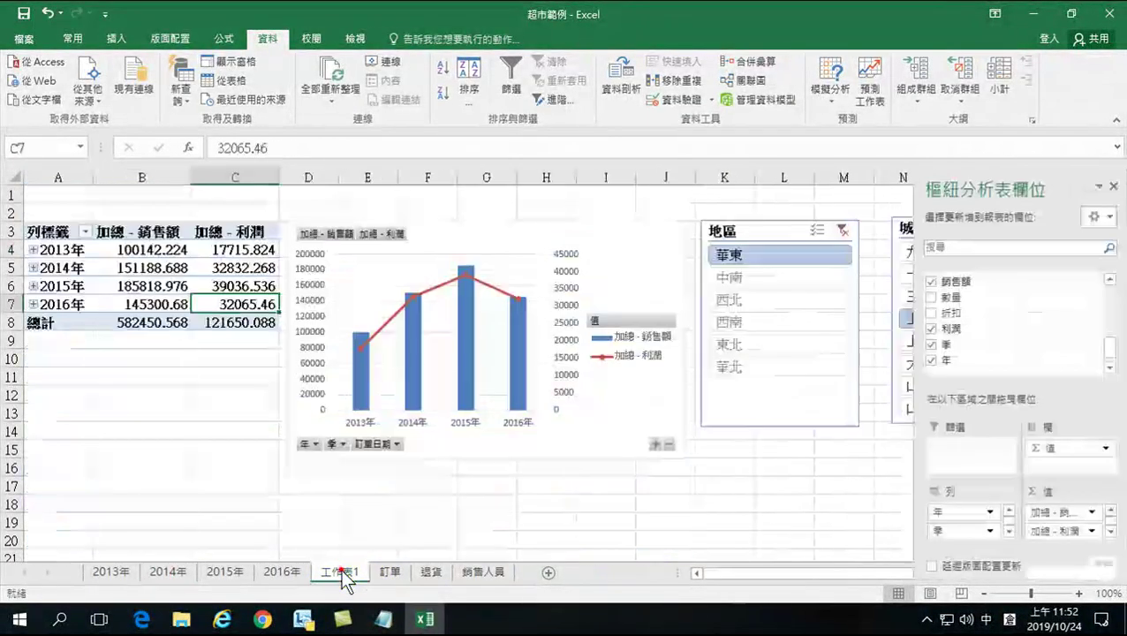
# Step: Sum the 2013年 to 2016年 銷售額 values in the 工作表1 pivot table and compare them with Z4 of 2014年
pyautogui.click(352, 573)
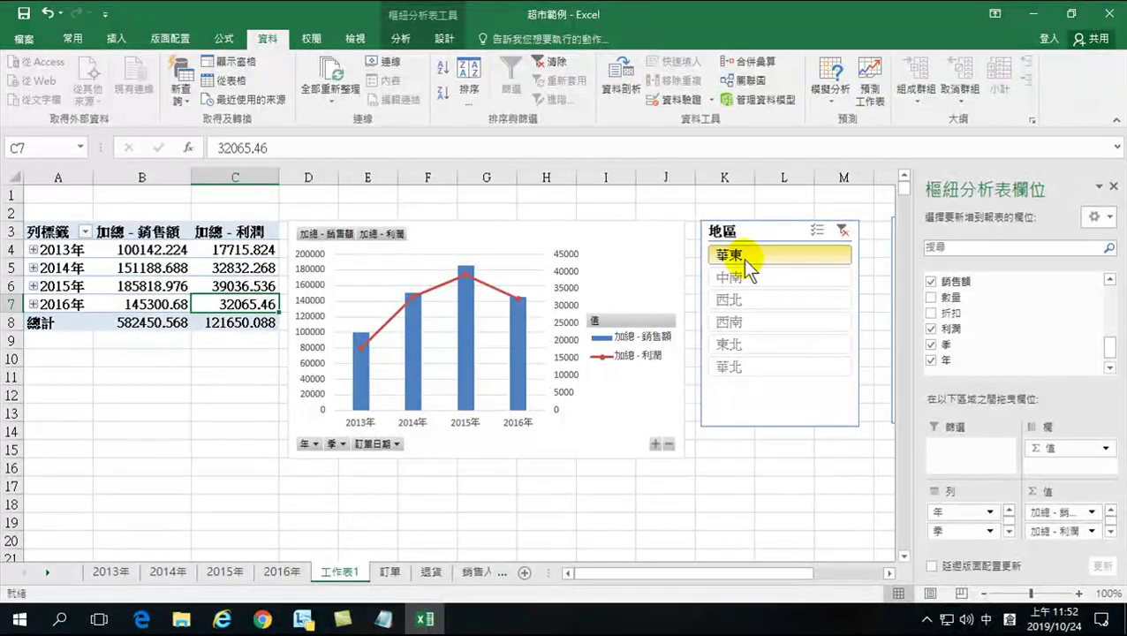
pyautogui.moveTo(753, 566); pyautogui.dragTo(649, 584)
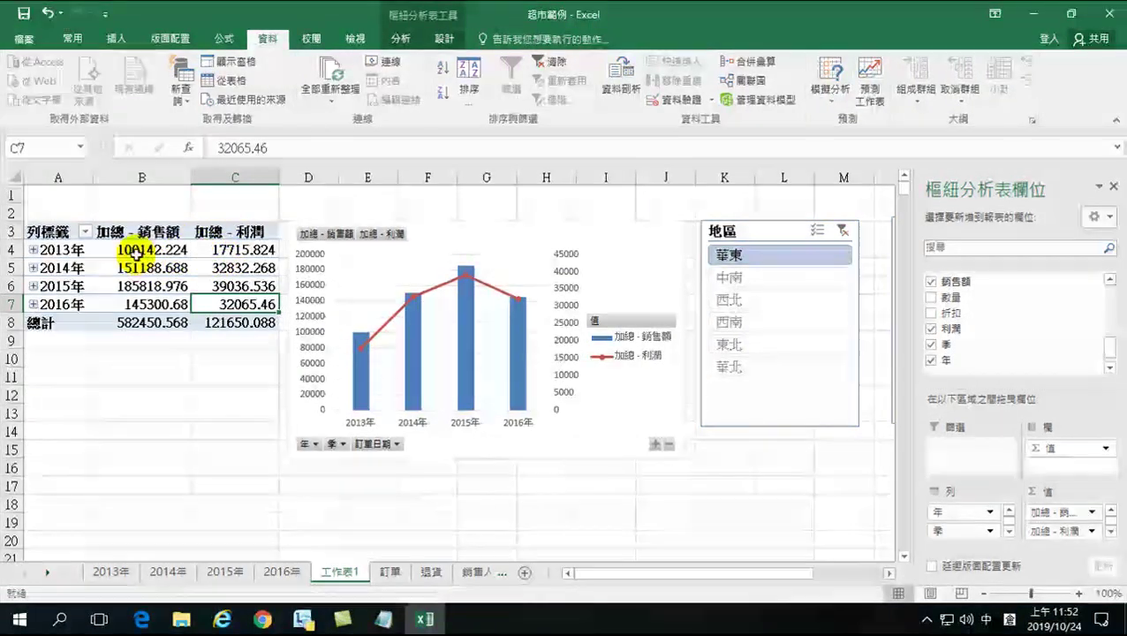
pyautogui.moveTo(152, 250); pyautogui.dragTo(153, 309)
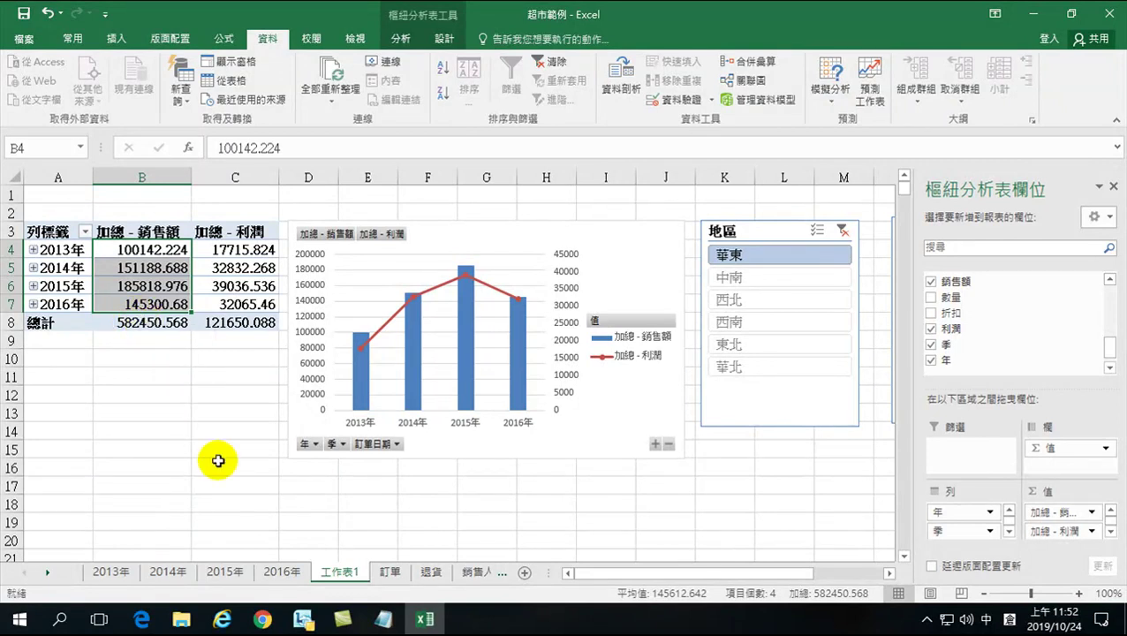
pyautogui.click(172, 572)
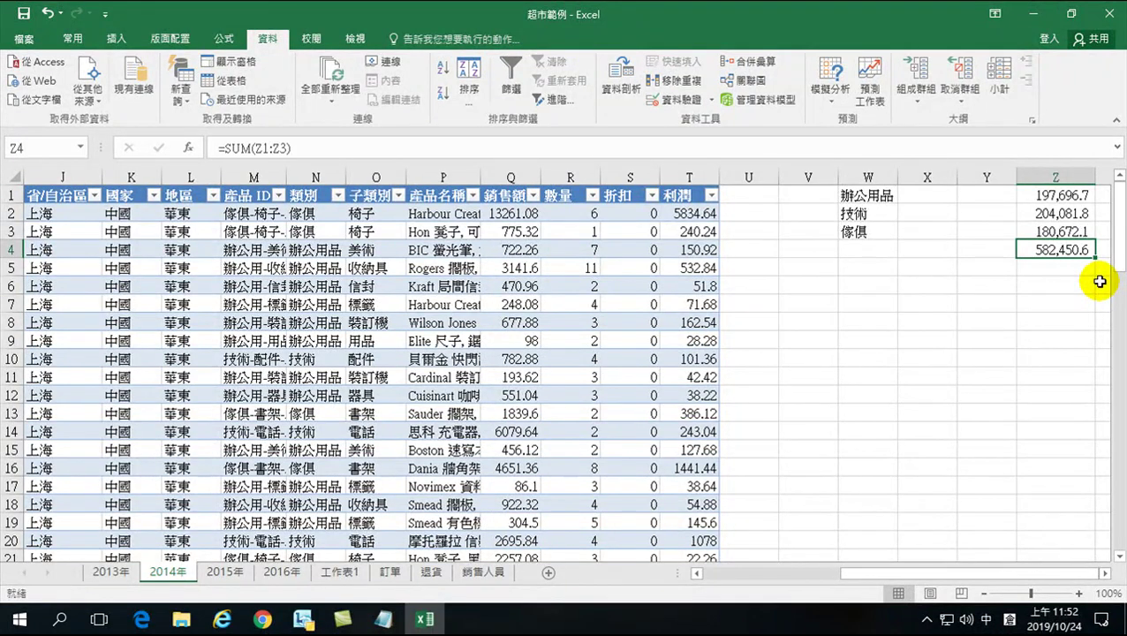
# Step: Return to the 工作表1 pivot table and review its 2013年 figures together with the 地區 and 城市 slicer selections
pyautogui.click(350, 571)
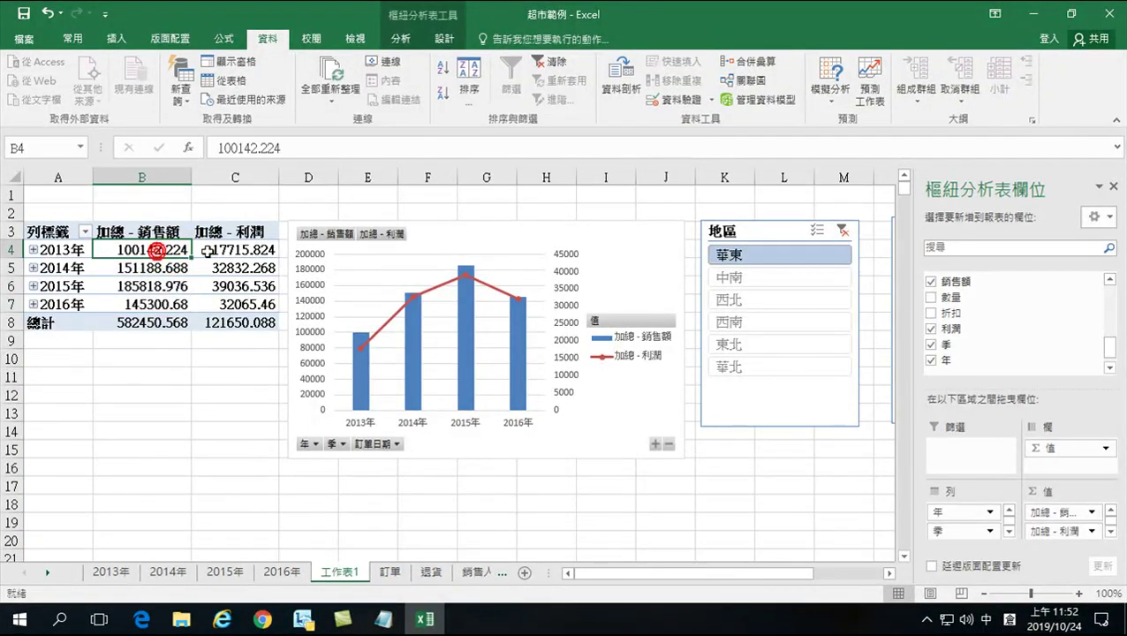
pyautogui.rightClick(216, 251)
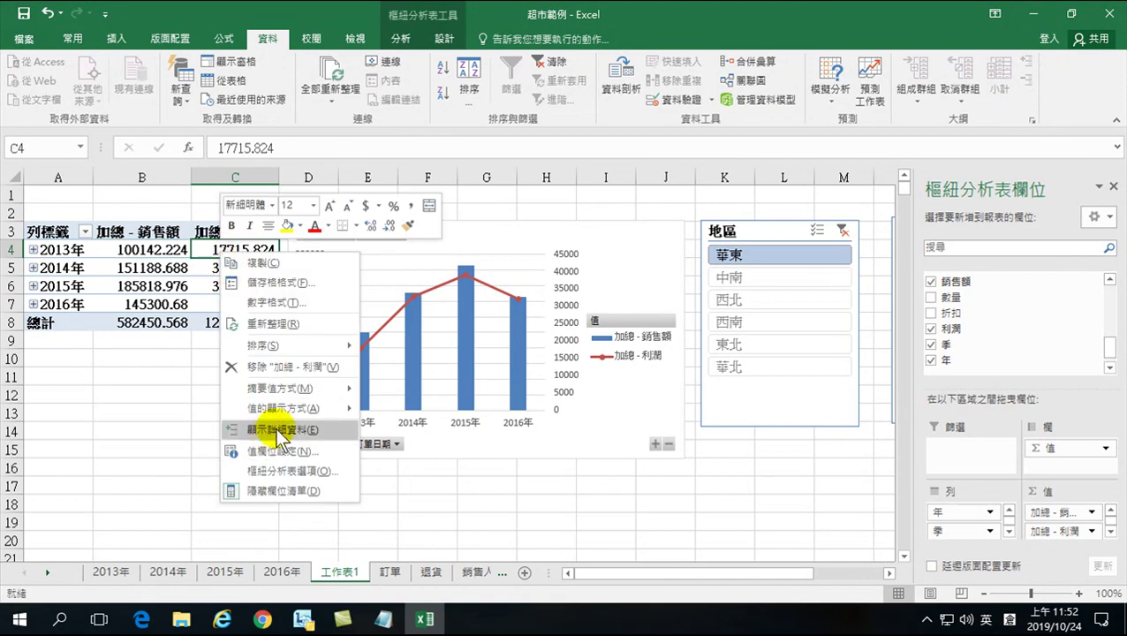
pyautogui.click(176, 252)
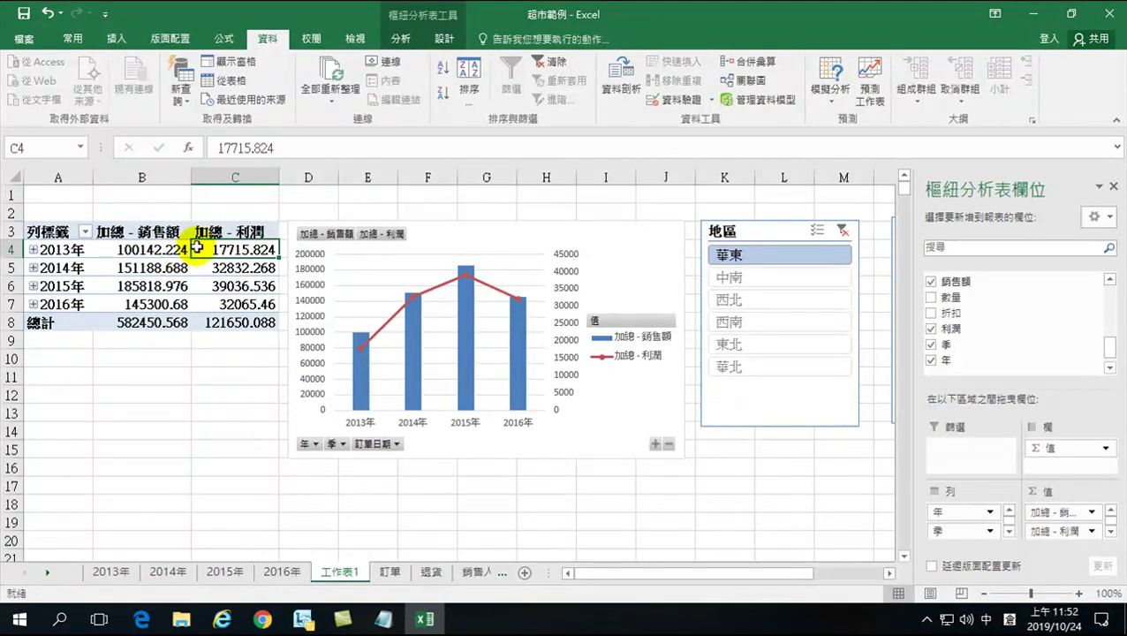
pyautogui.moveTo(644, 572); pyautogui.dragTo(768, 576)
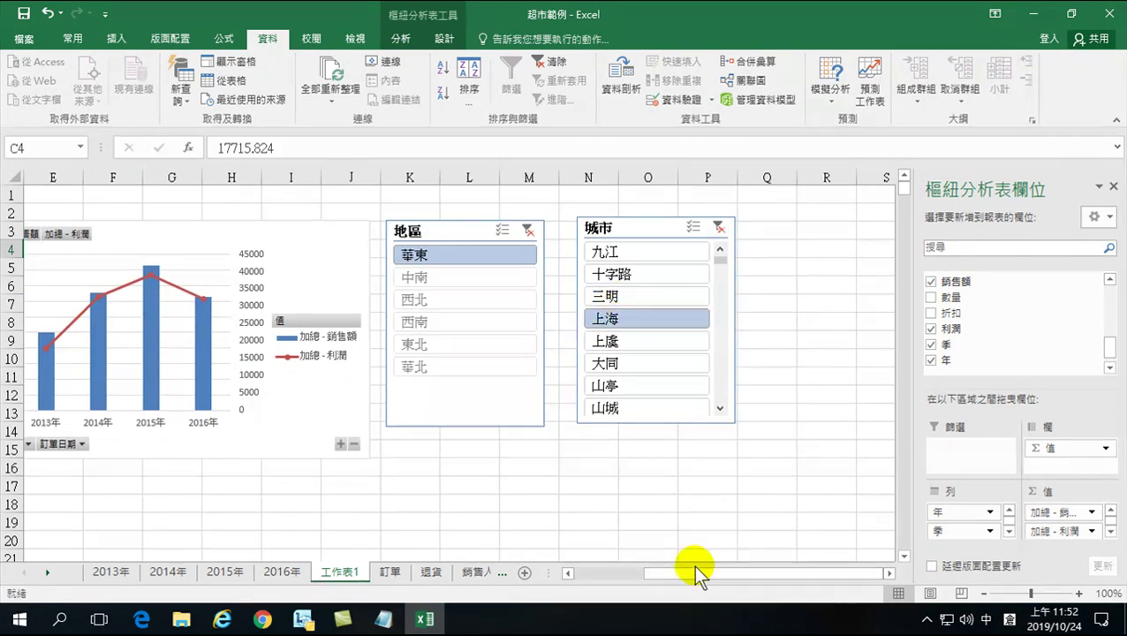
pyautogui.moveTo(686, 573); pyautogui.dragTo(596, 579)
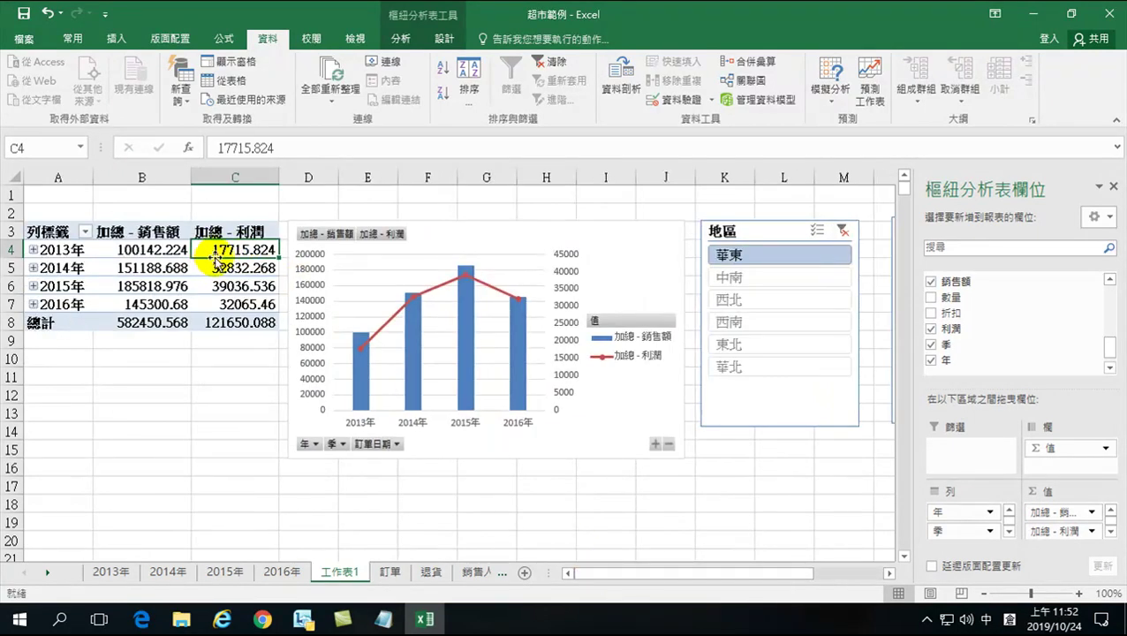
pyautogui.moveTo(220, 262)
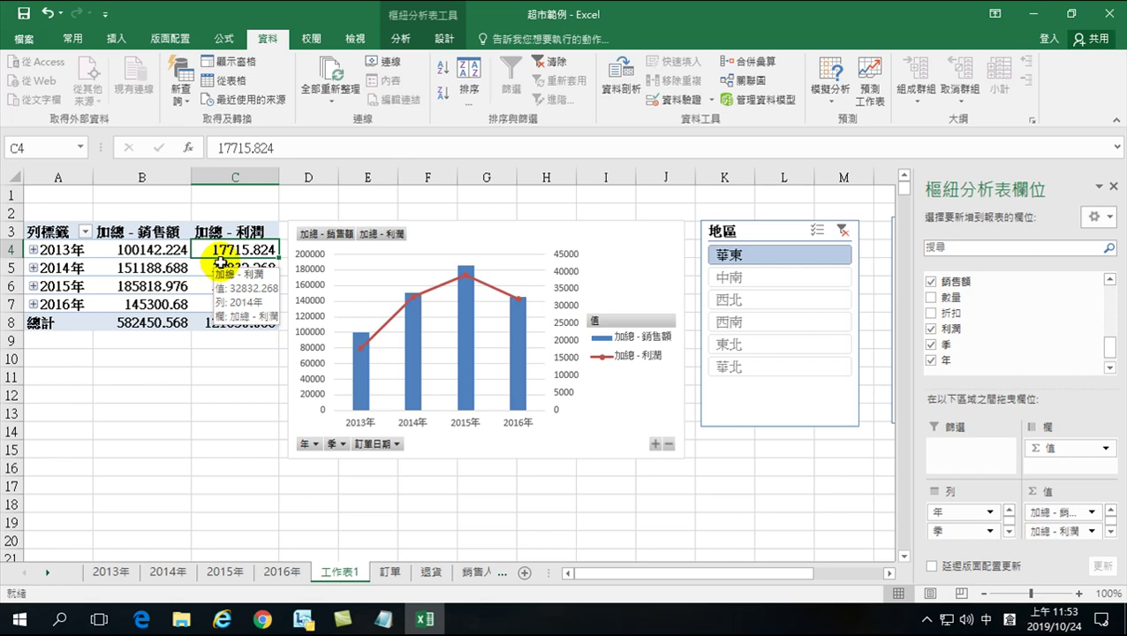
# Step: Look through the yearly record sheets from 2013年 to 2016年
pyautogui.click(175, 574)
pyautogui.click(108, 574)
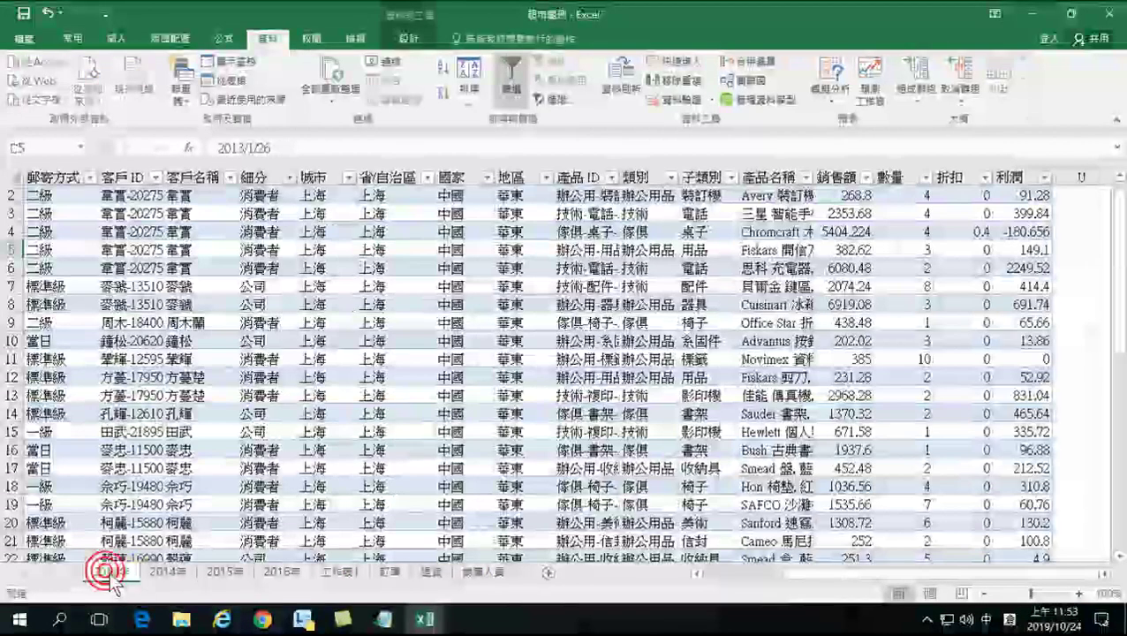
pyautogui.click(166, 574)
pyautogui.click(225, 574)
pyautogui.click(279, 574)
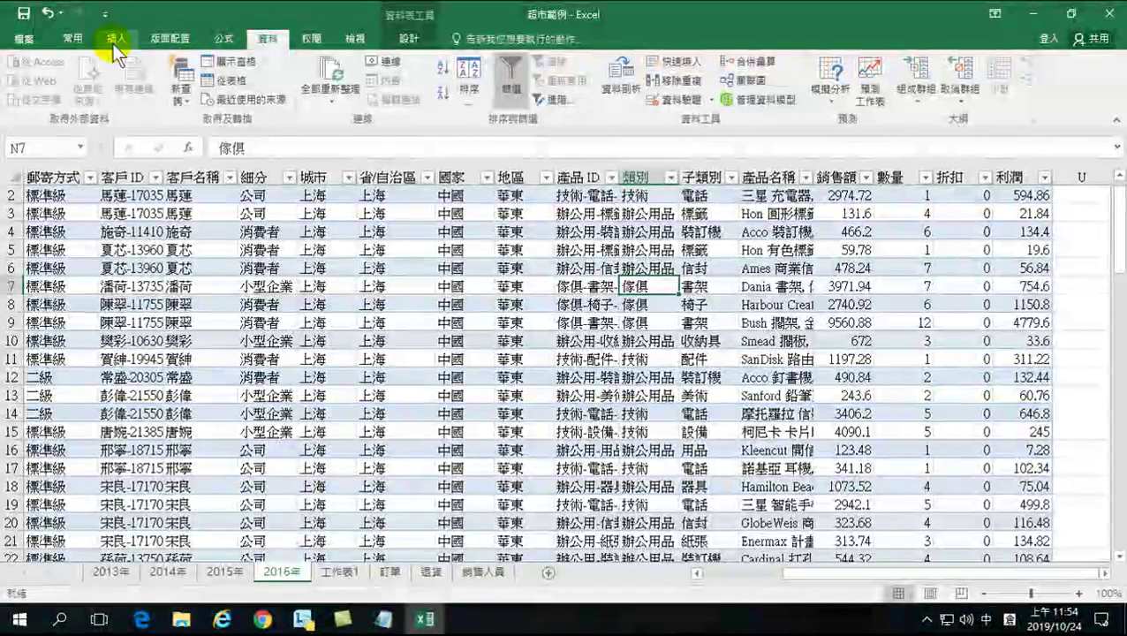
# Step: Preview a histogram for the 2016年 table and for its 類別 column alone, without inserting either
pyautogui.click(115, 40)
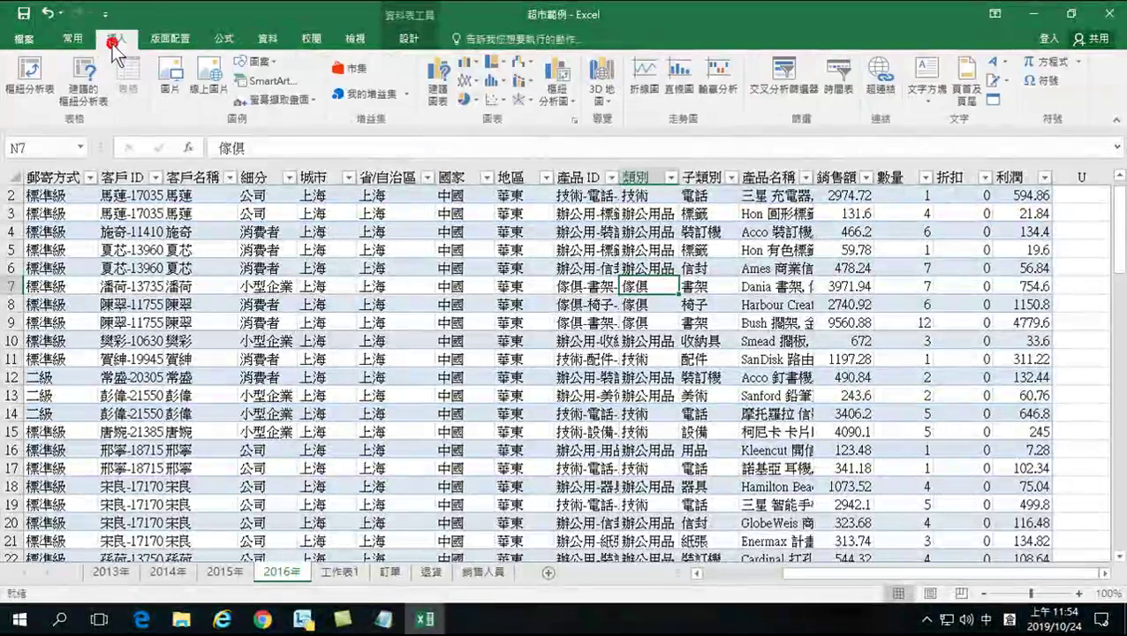
pyautogui.click(494, 83)
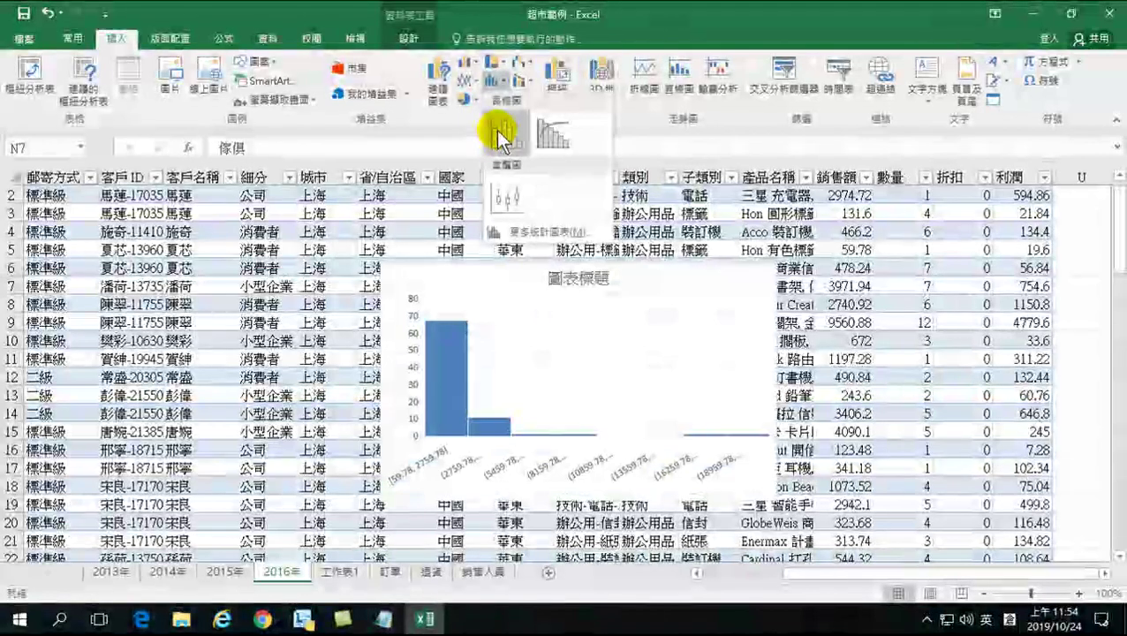
pyautogui.click(433, 226)
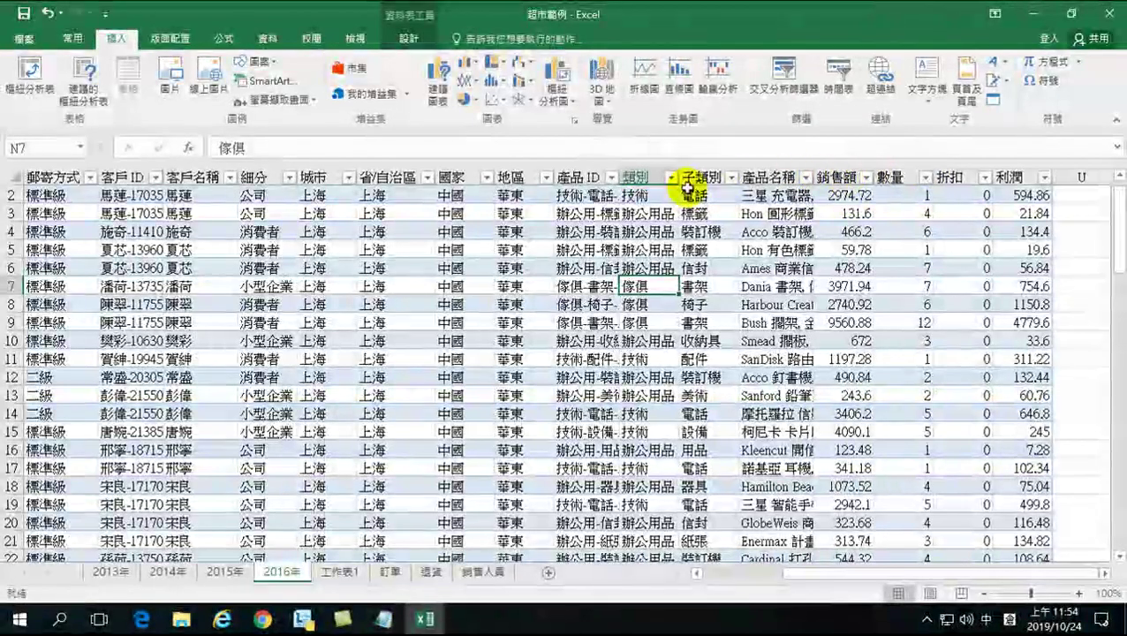
pyautogui.click(643, 171)
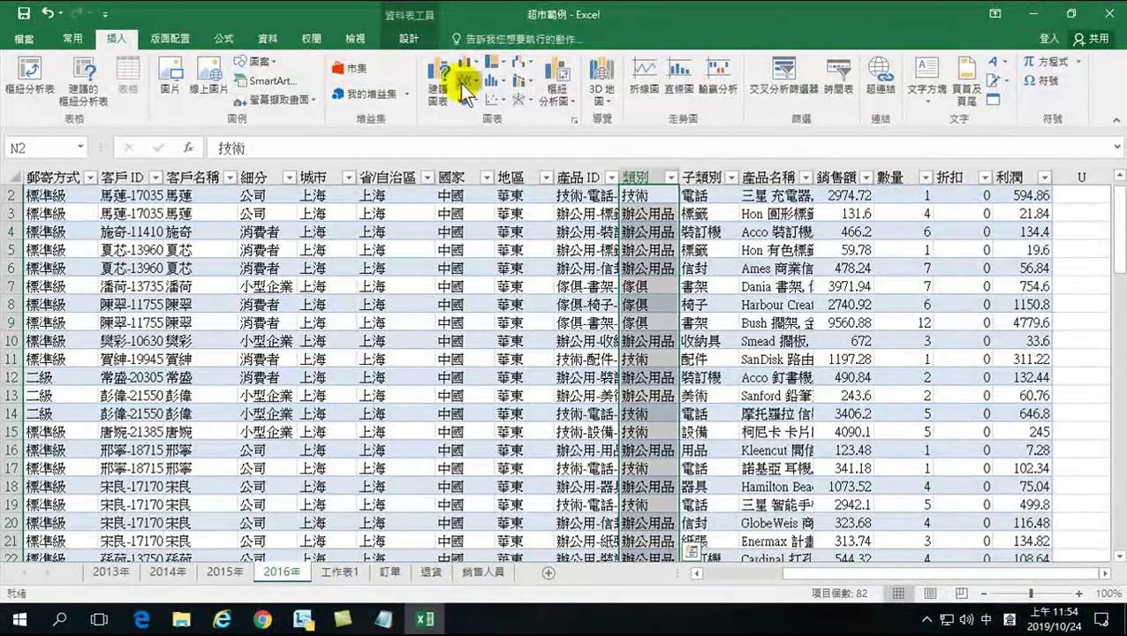
pyautogui.click(490, 79)
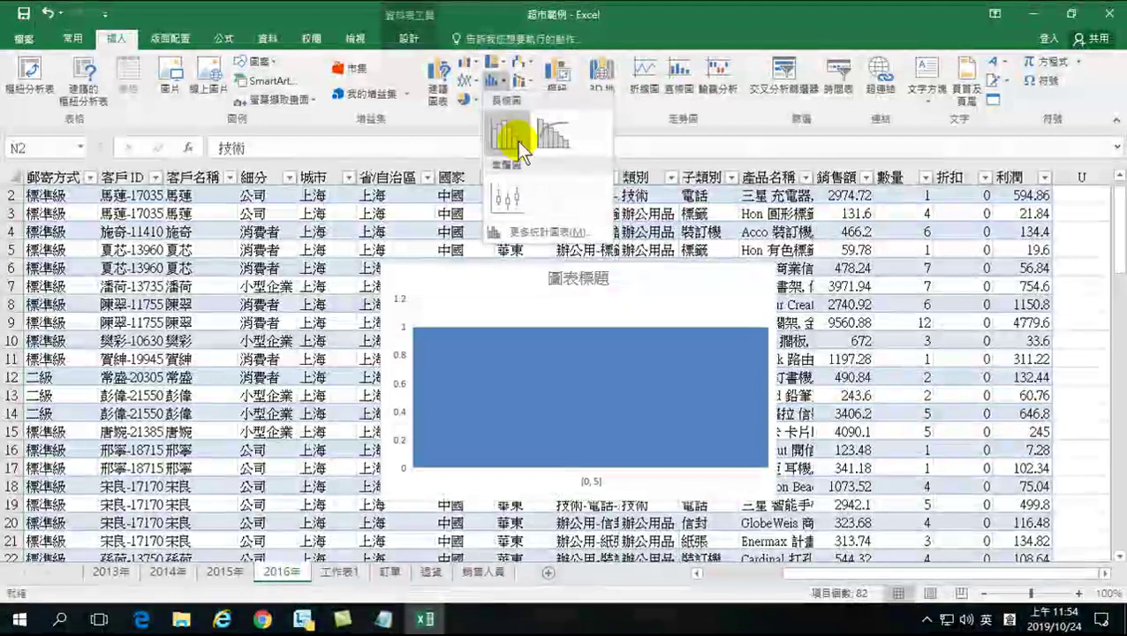
pyautogui.click(717, 231)
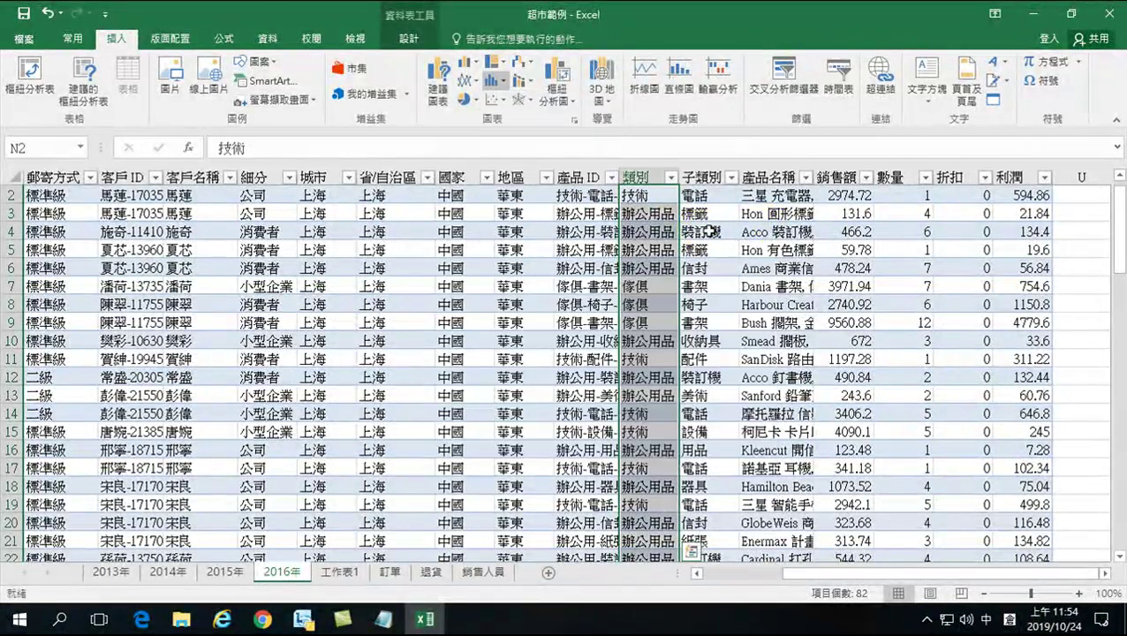
pyautogui.click(862, 234)
# Step: Select the 2016年 銷售額 column and preview its histogram among the statistical charts
pyautogui.click(844, 168)
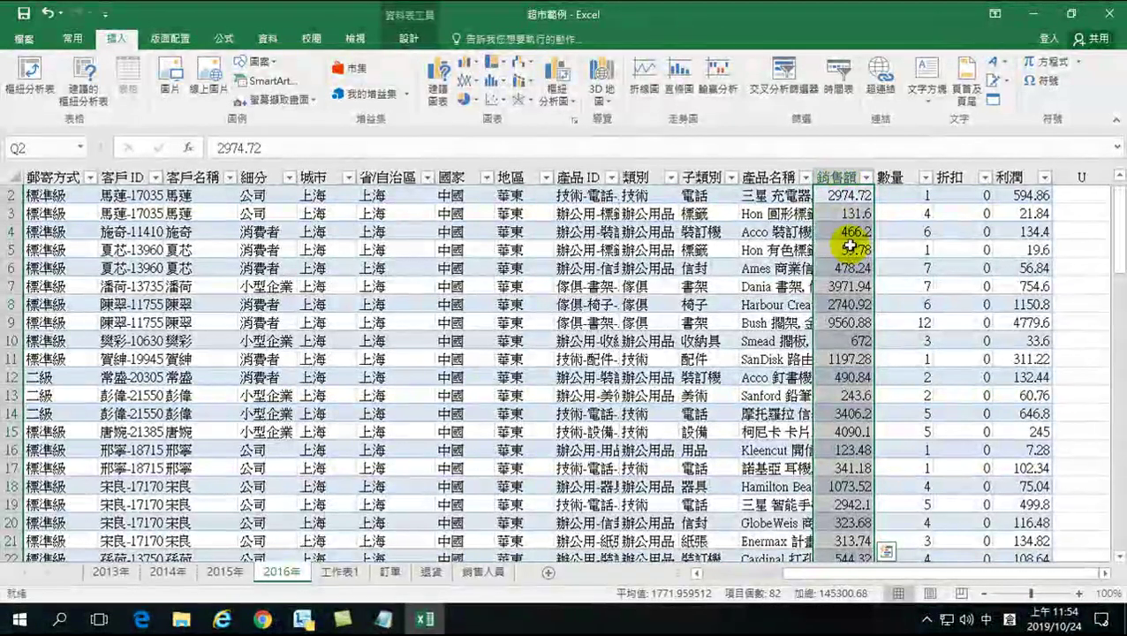
pyautogui.click(489, 82)
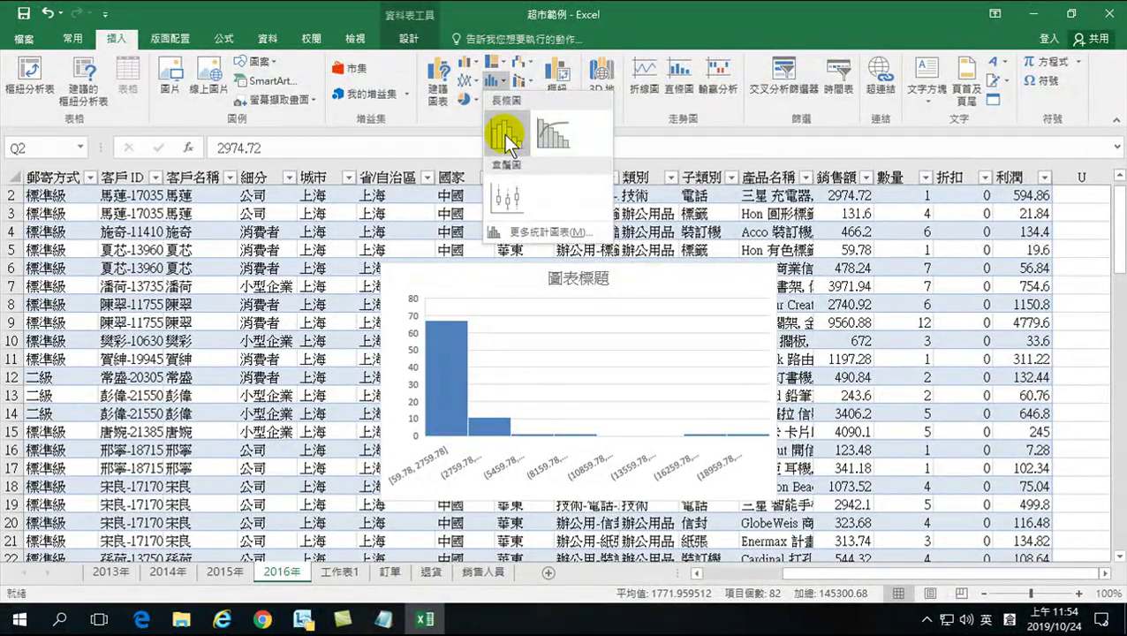
pyautogui.click(504, 134)
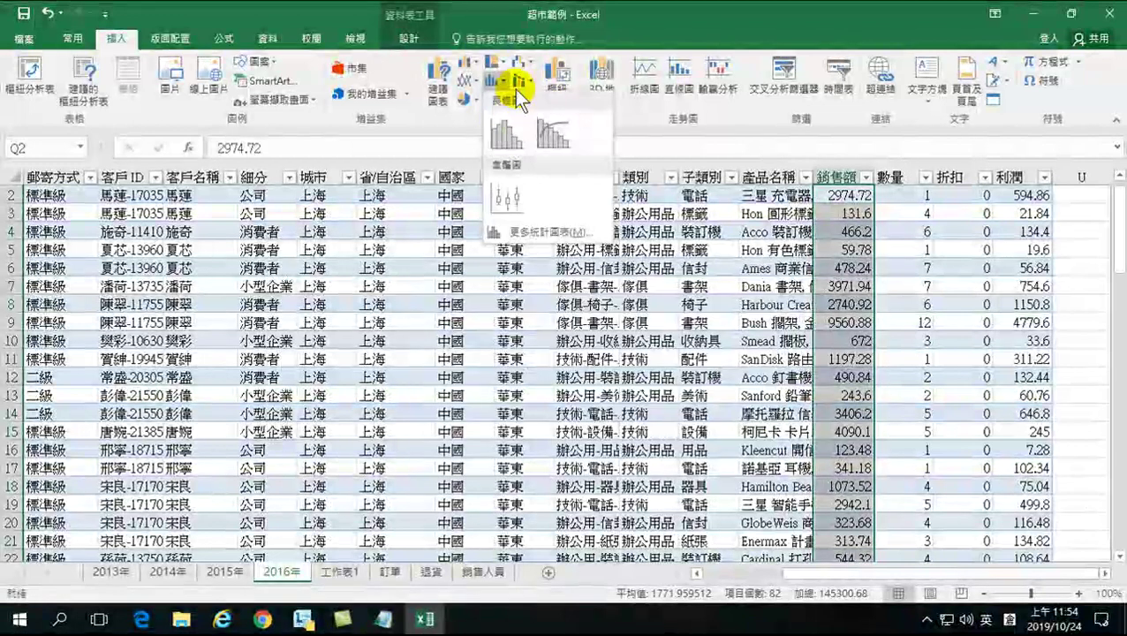
pyautogui.click(548, 72)
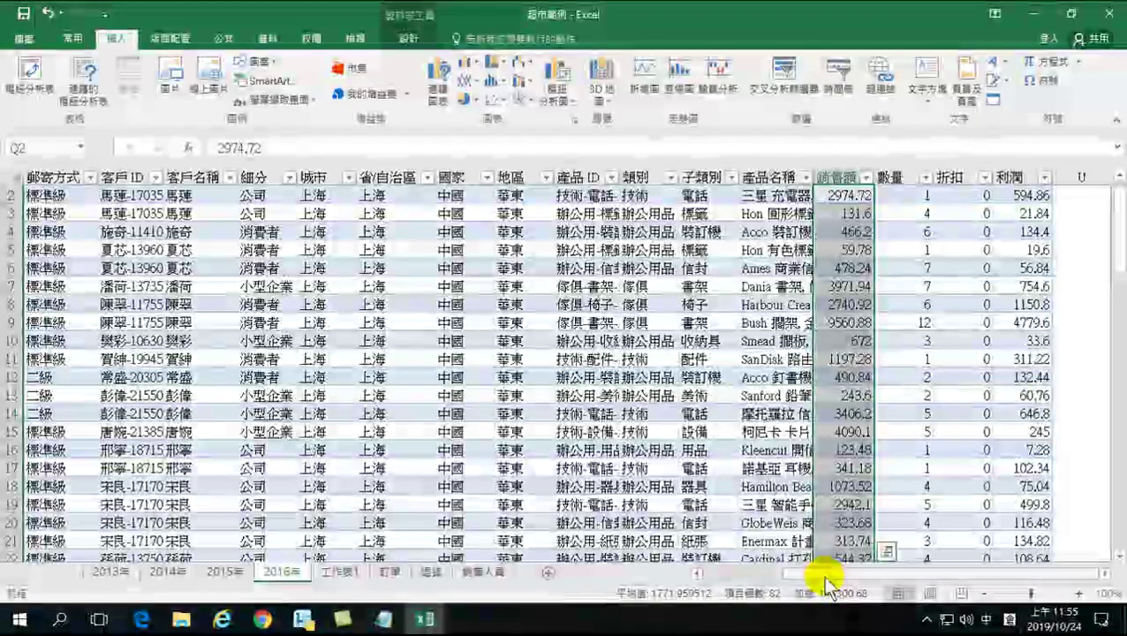
# Step: Select 產品名稱 and 銷售額 in P2:Q11 of 2016年 and review the Quick Analysis formatting and totals options
pyautogui.moveTo(828, 578); pyautogui.dragTo(737, 578)
pyautogui.click(652, 375)
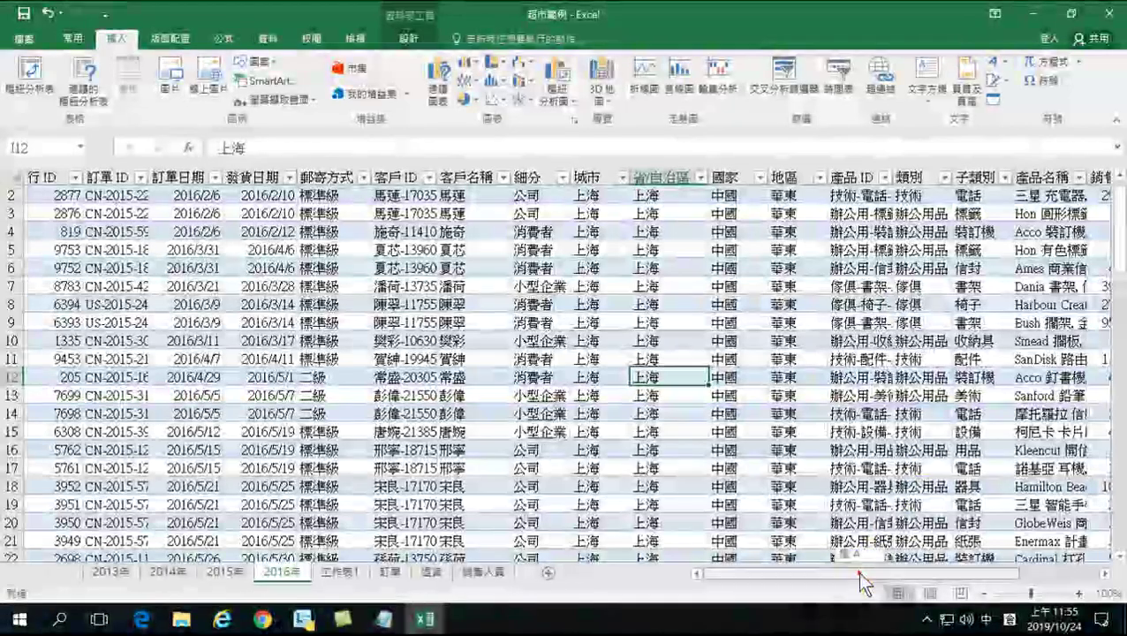
pyautogui.moveTo(857, 573); pyautogui.dragTo(942, 572)
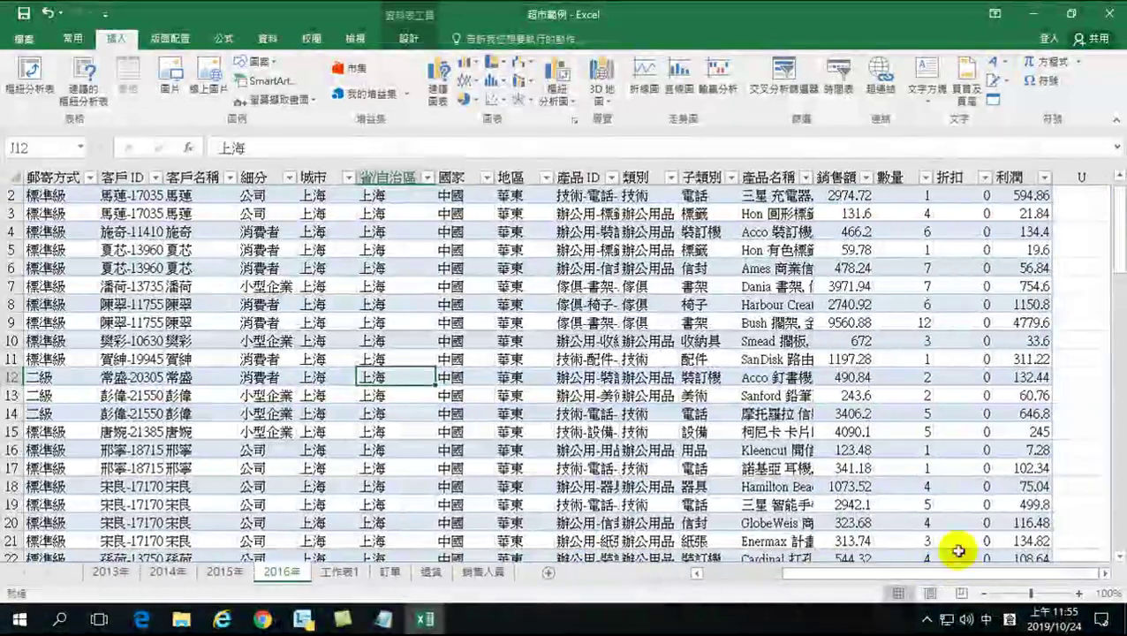
pyautogui.moveTo(774, 196); pyautogui.dragTo(836, 352)
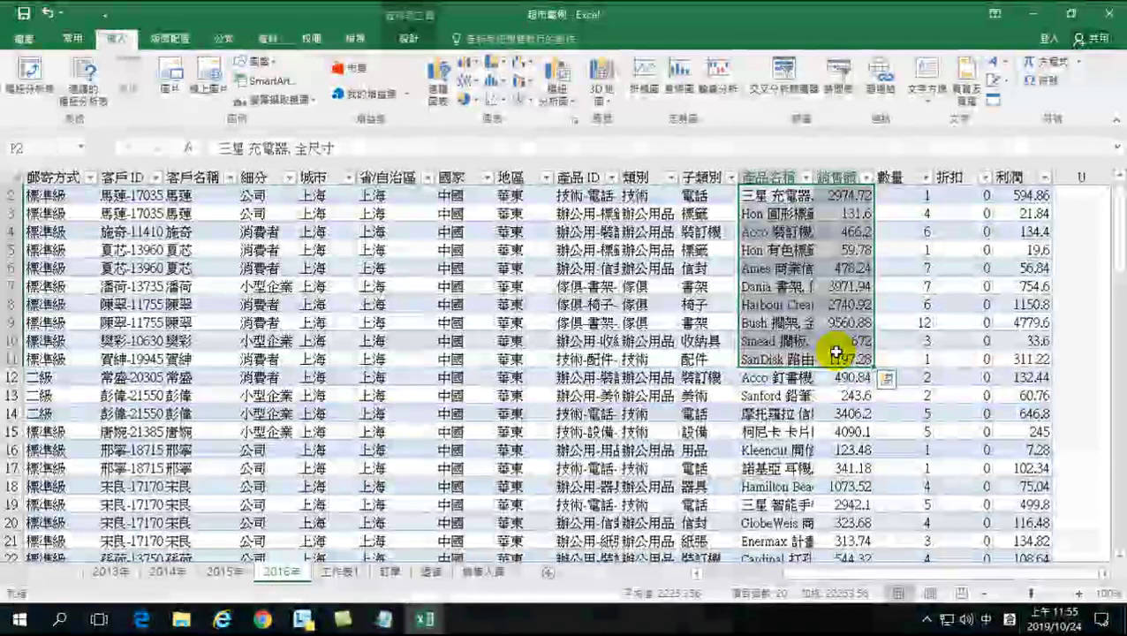
pyautogui.click(886, 378)
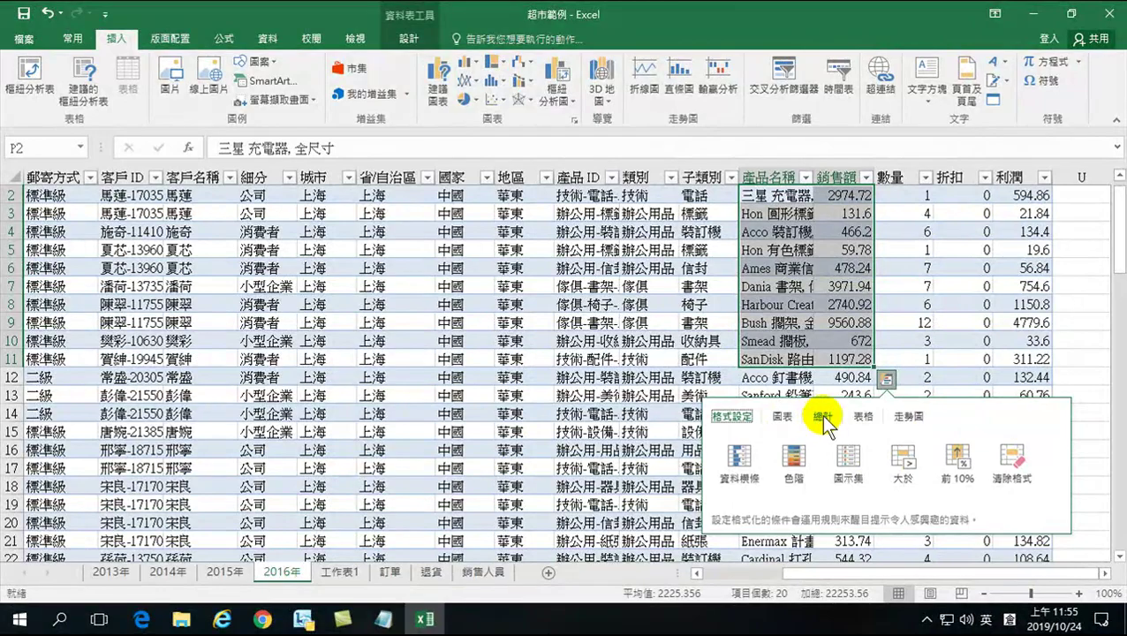
pyautogui.click(820, 415)
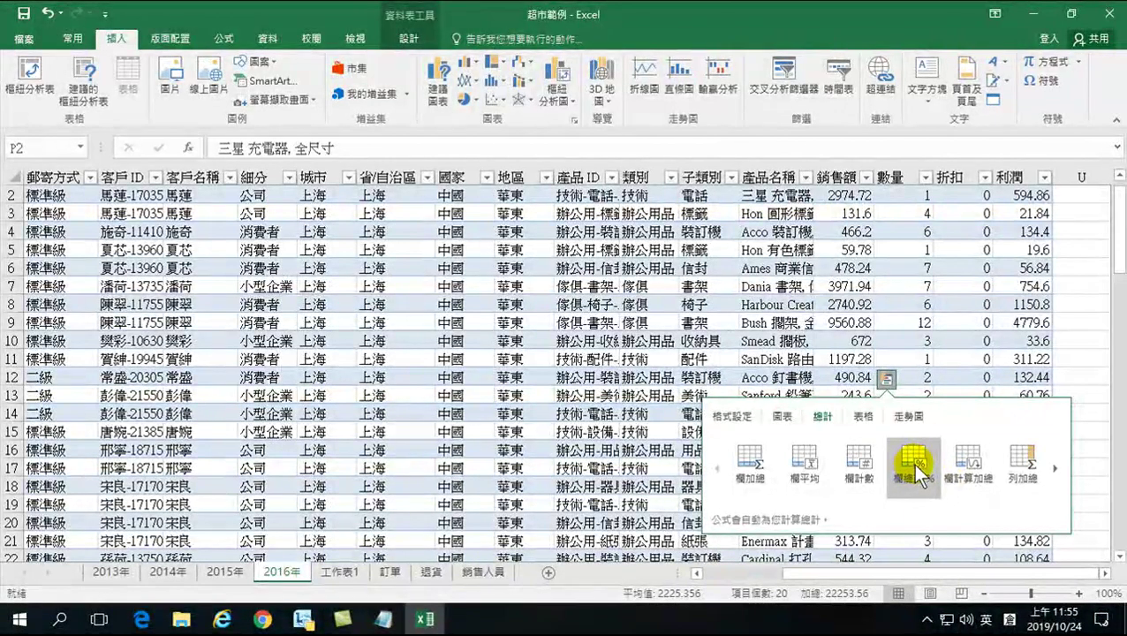
# Step: Preview the Quick Analysis charts, tables and sparklines for the selected products, and leave without applying any
pyautogui.click(777, 416)
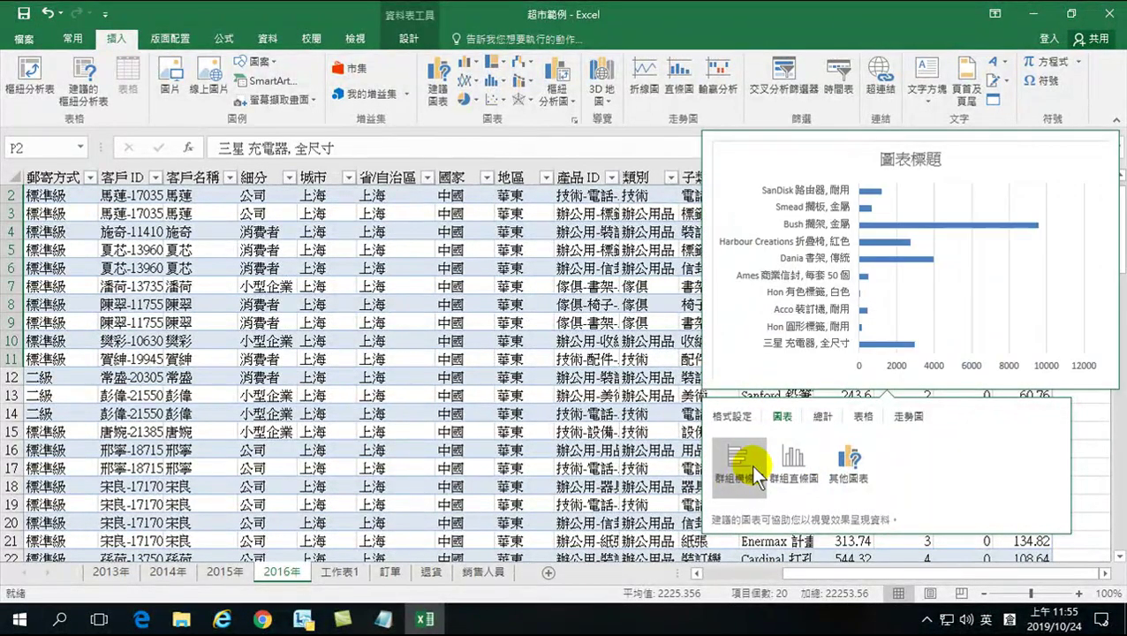
pyautogui.click(863, 414)
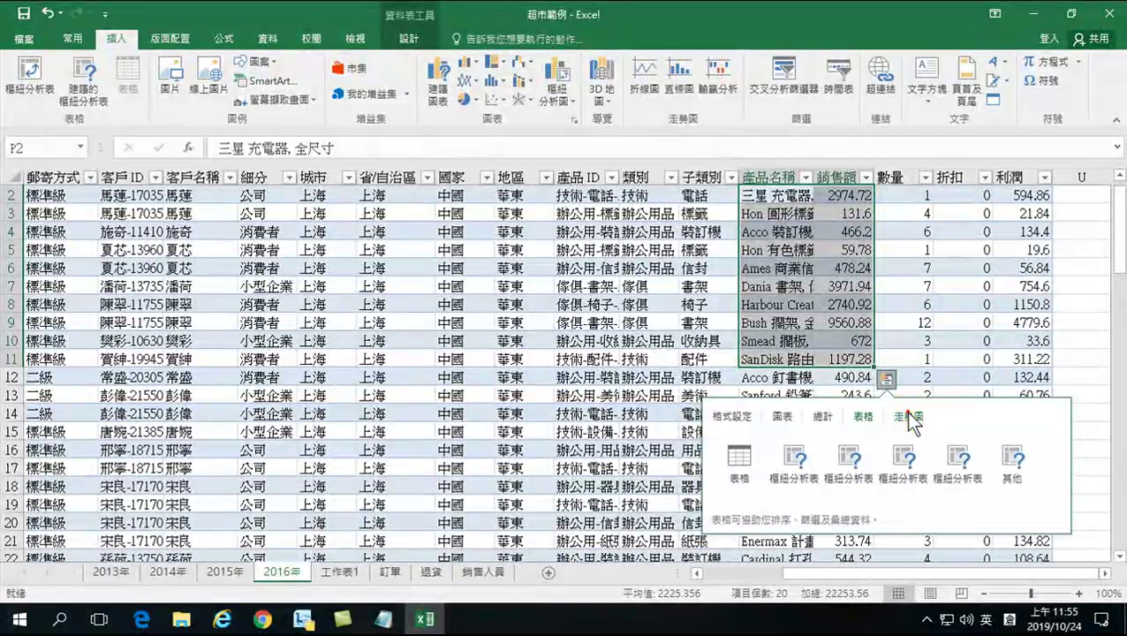
pyautogui.click(907, 415)
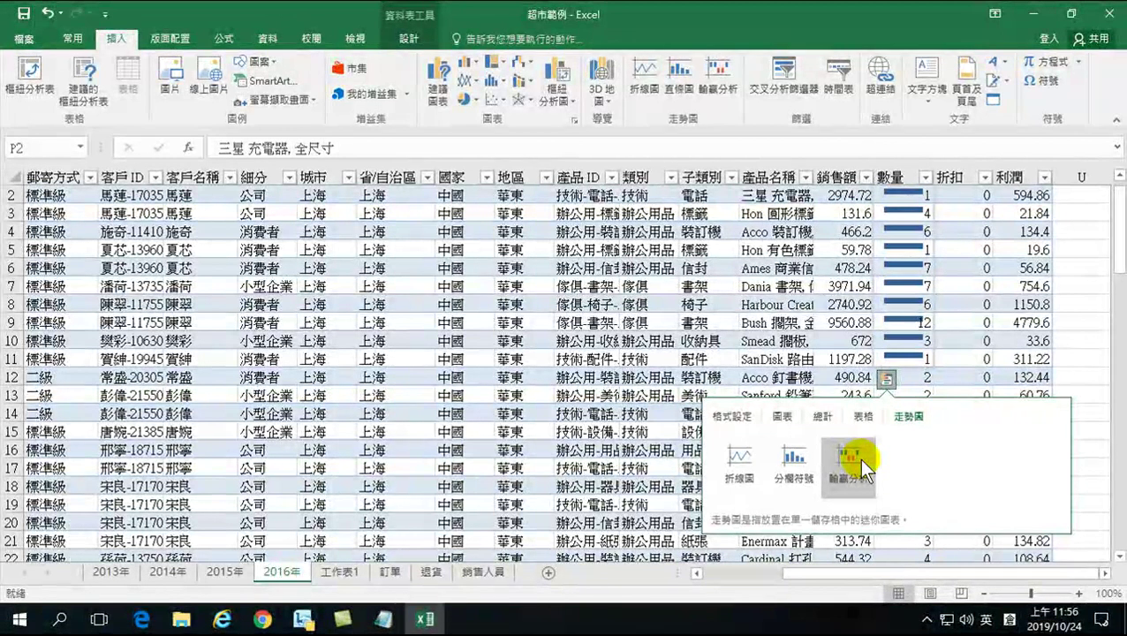
pyautogui.click(1085, 323)
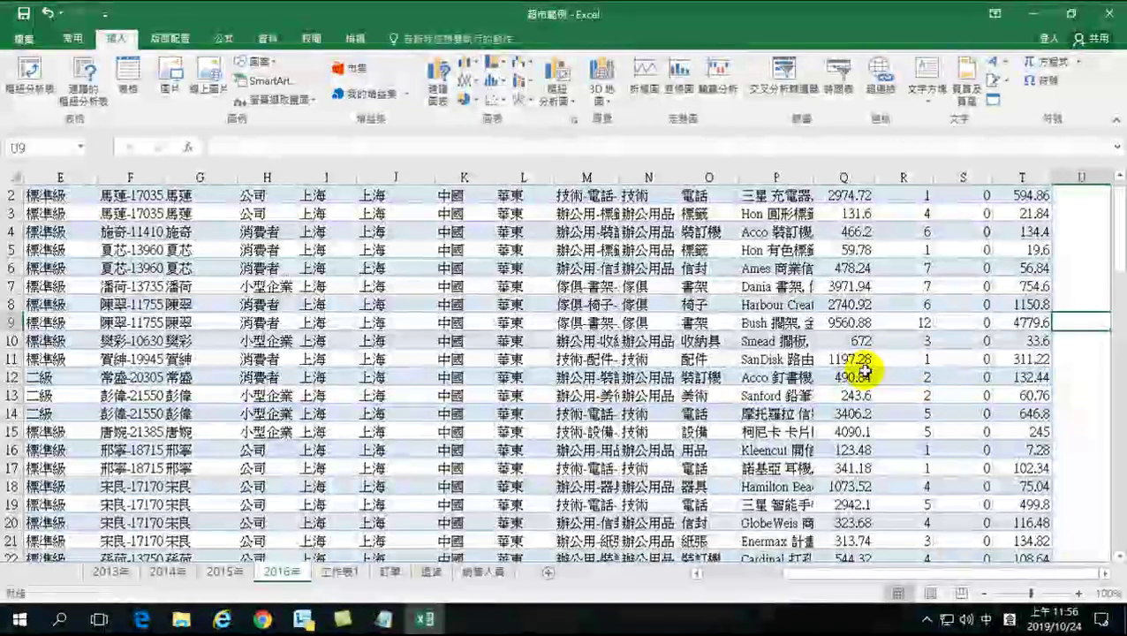
pyautogui.scroll(1, 844, 355)
pyautogui.click(762, 356)
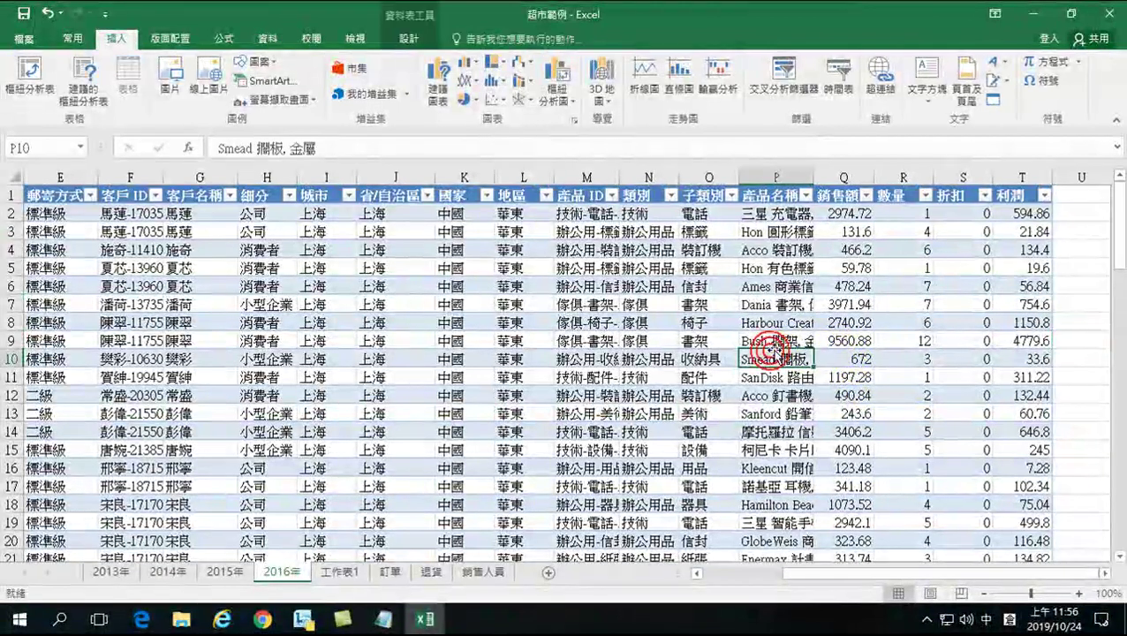